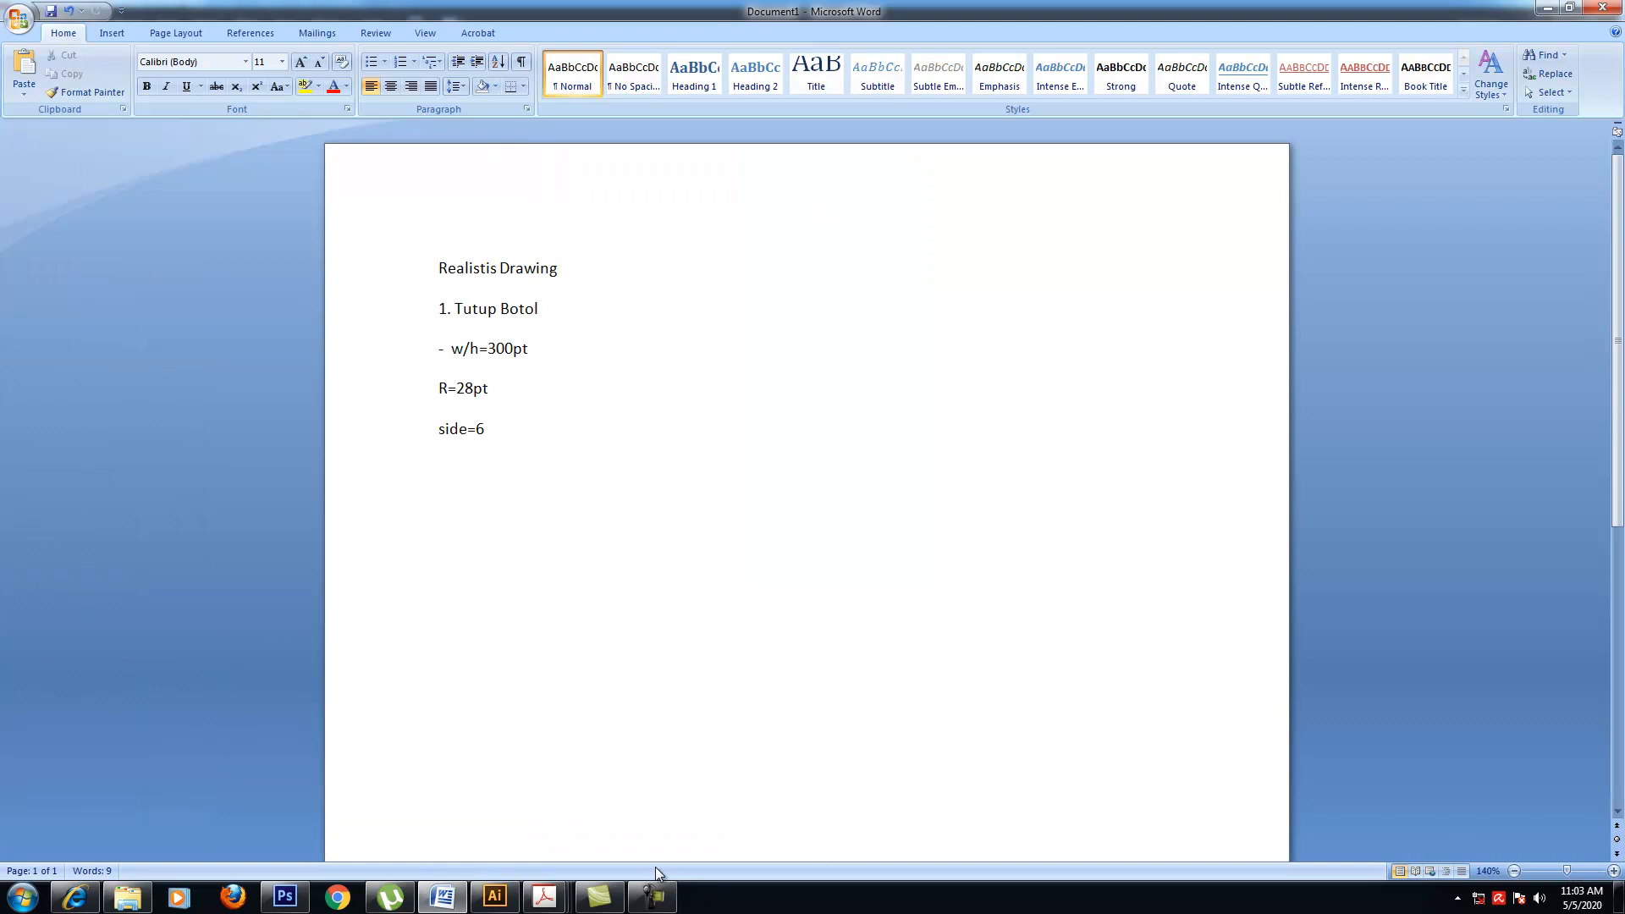
# - Switch to Illustrator and review the open example artworks, then return to the bottle cap artwork with the Pathfinder panel clear of it
pyautogui.click(495, 899)
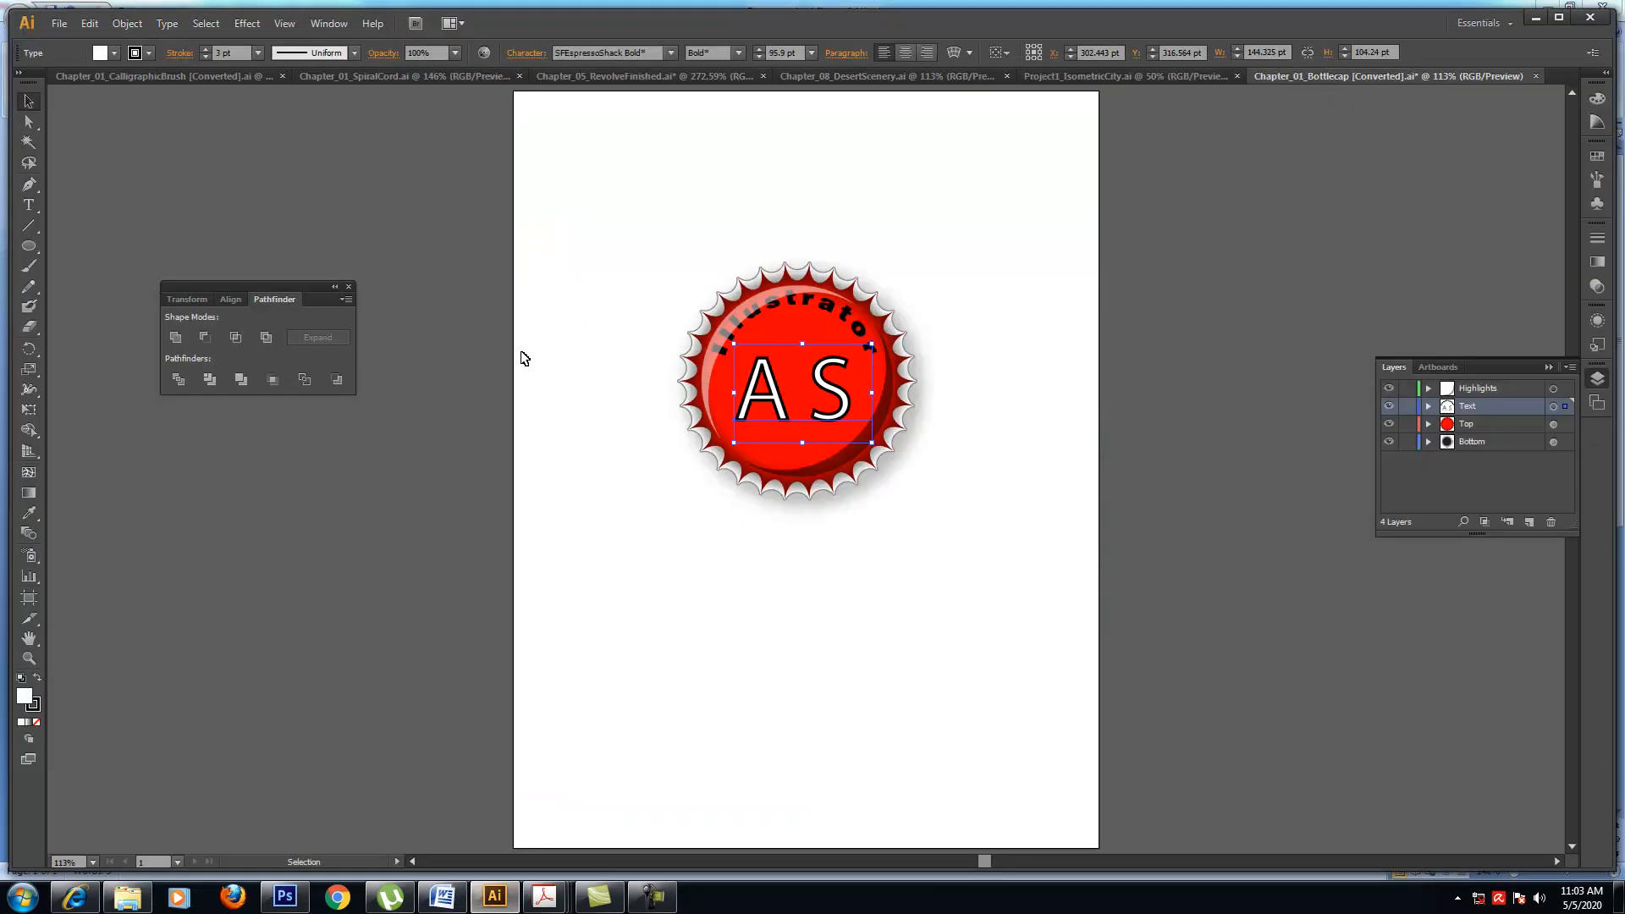
pyautogui.click(655, 330)
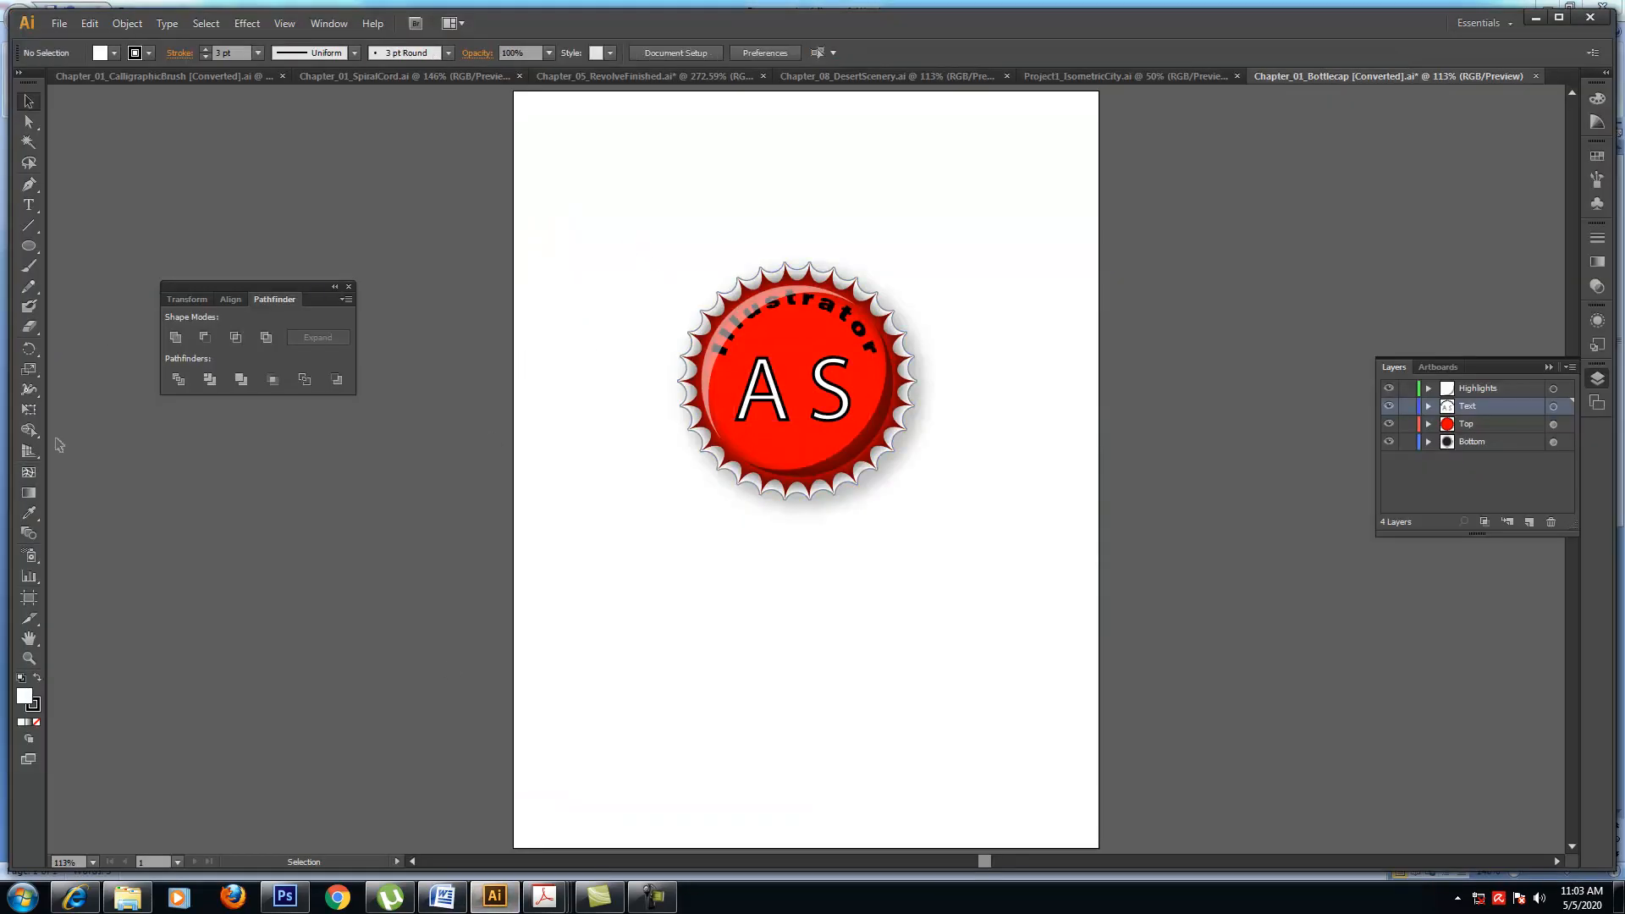
pyautogui.click(759, 385)
pyautogui.click(664, 275)
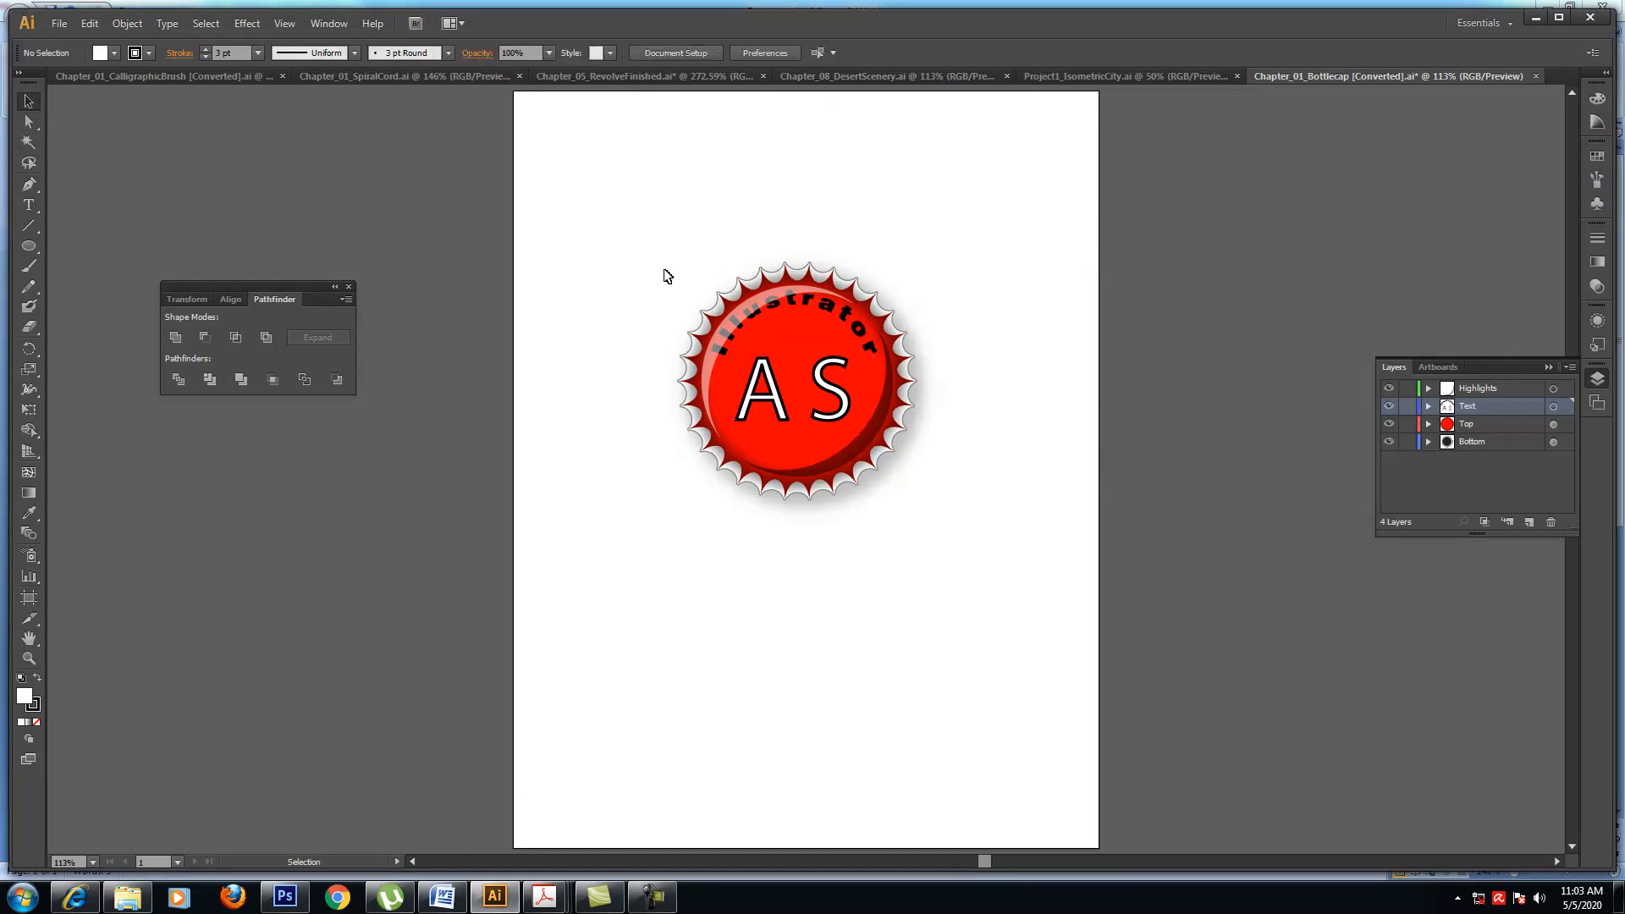
pyautogui.click(378, 76)
pyautogui.click(506, 456)
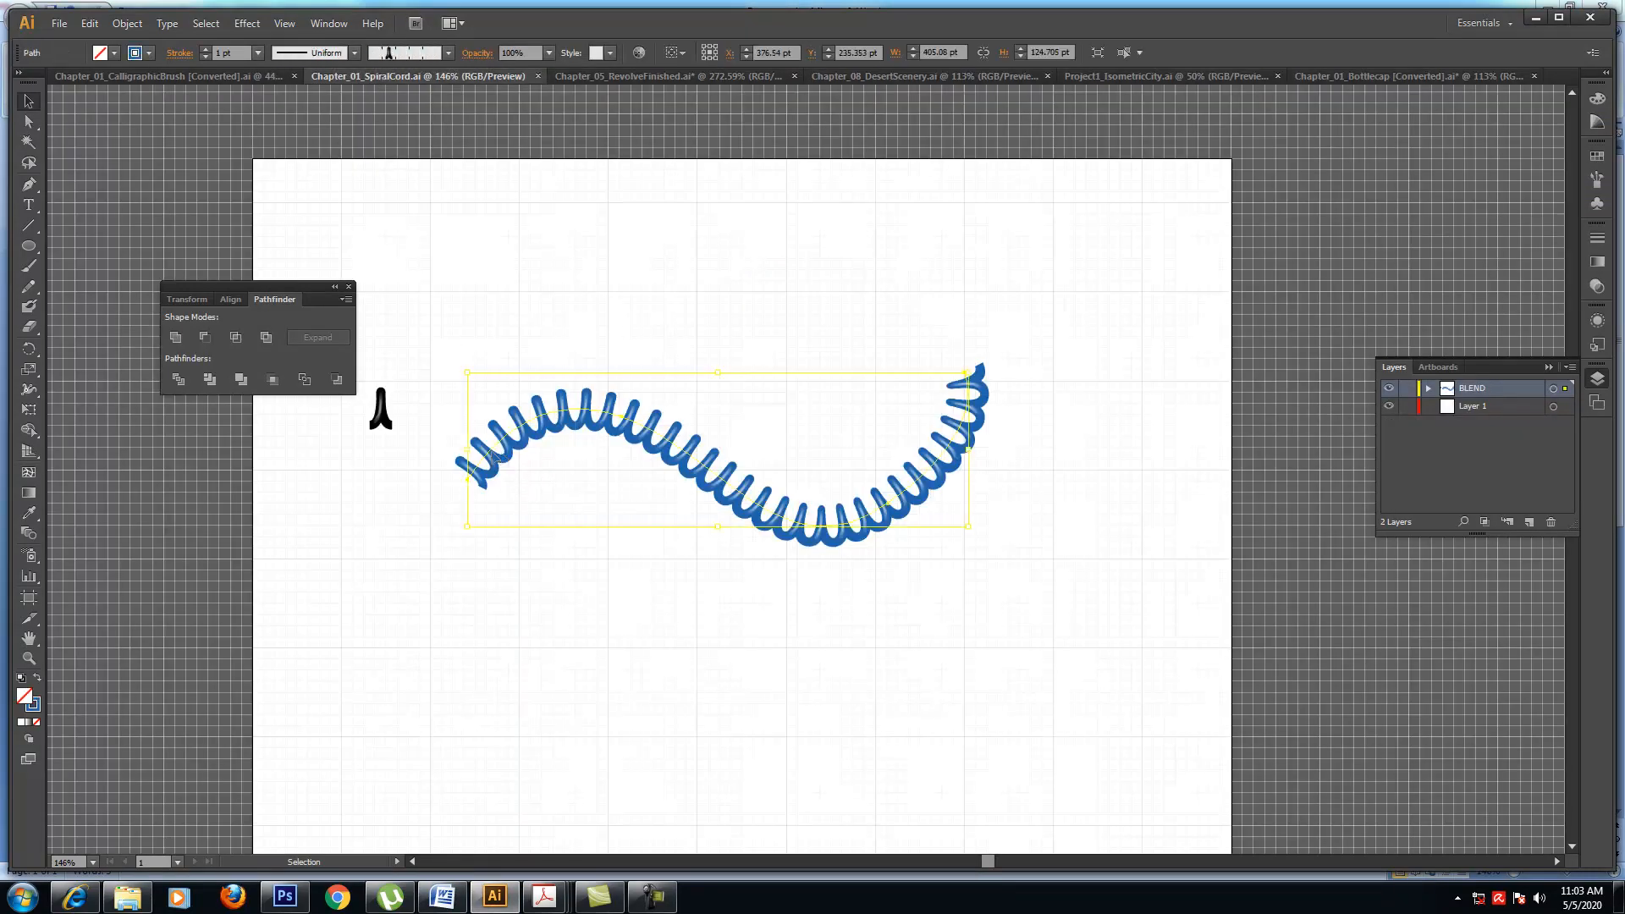
pyautogui.moveTo(339, 445); pyautogui.dragTo(425, 393)
pyautogui.click(517, 318)
pyautogui.click(614, 75)
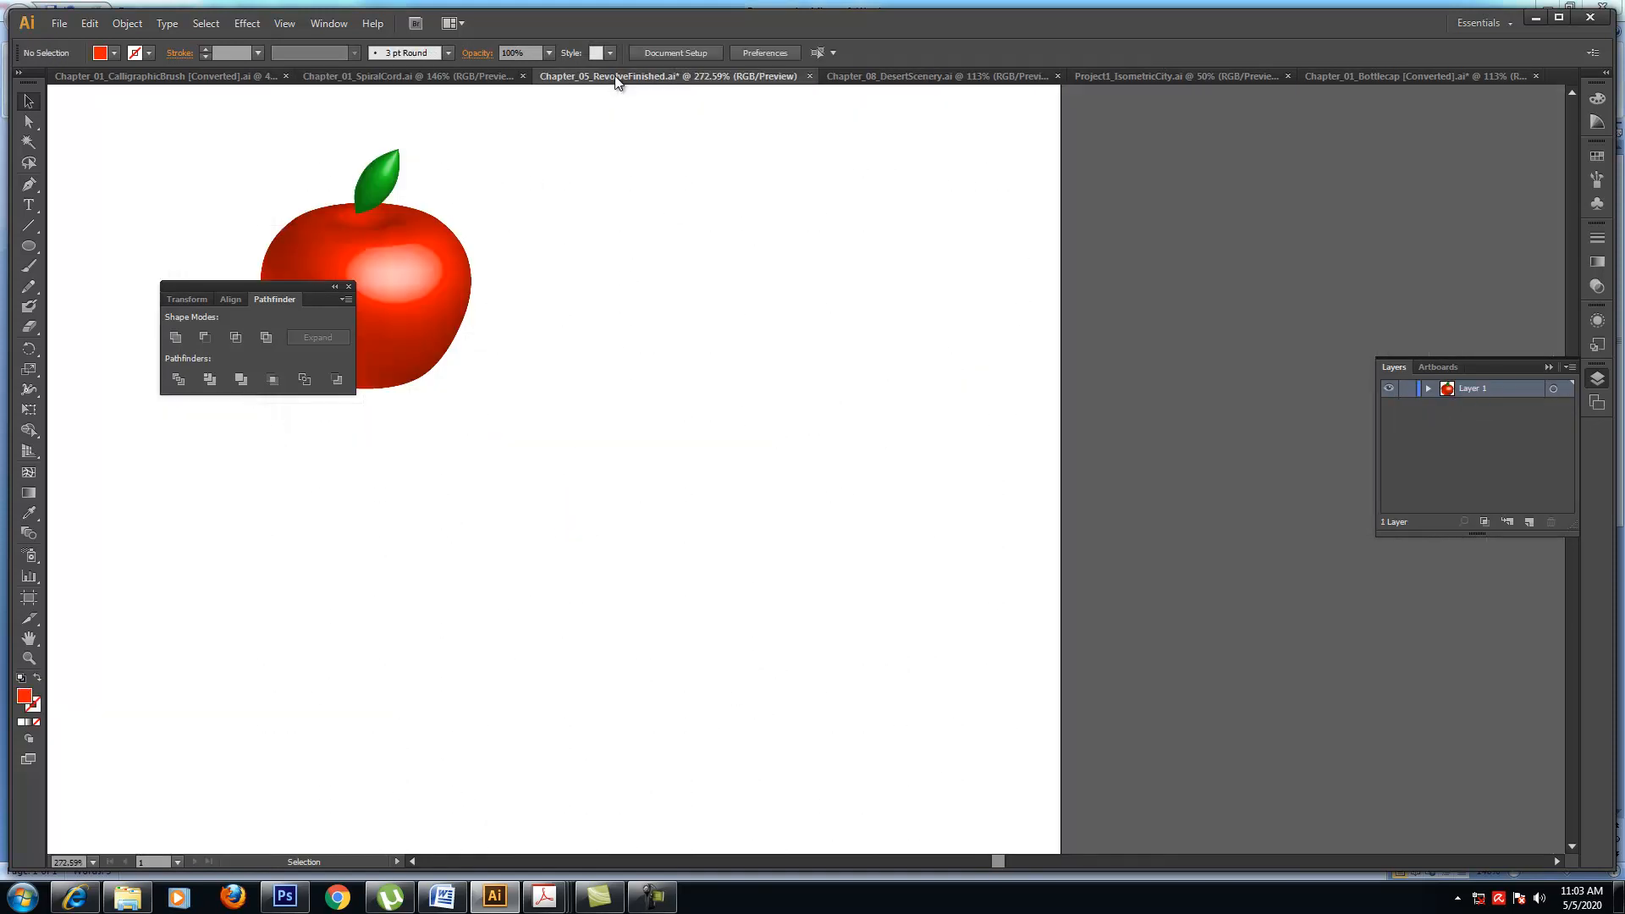
pyautogui.moveTo(268, 285); pyautogui.dragTo(672, 313)
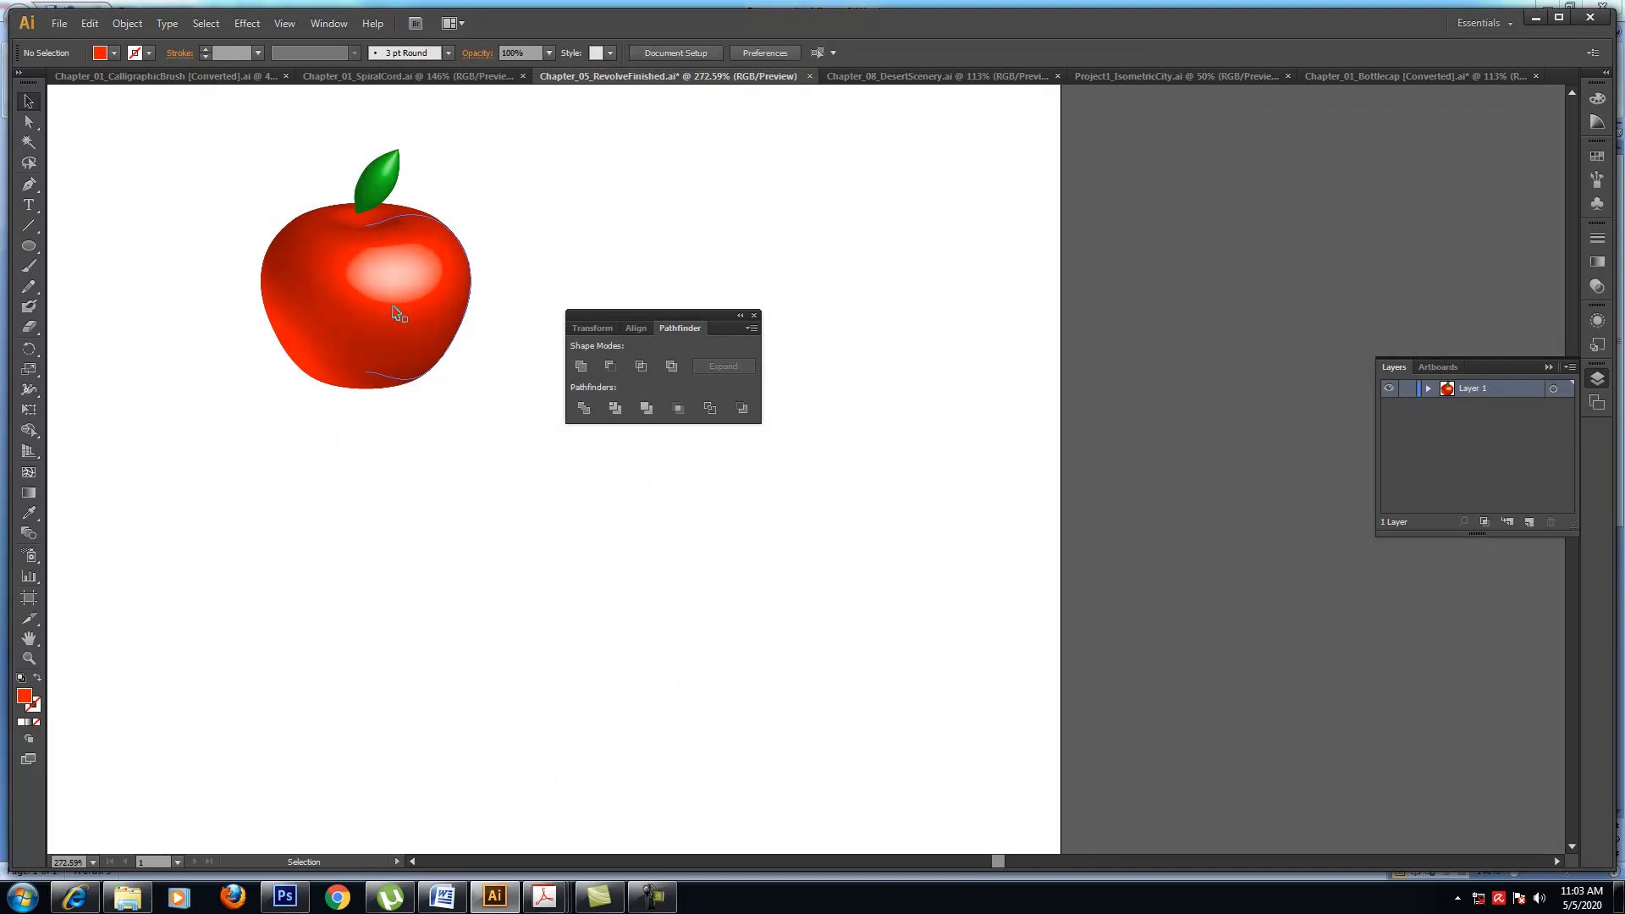
pyautogui.click(334, 288)
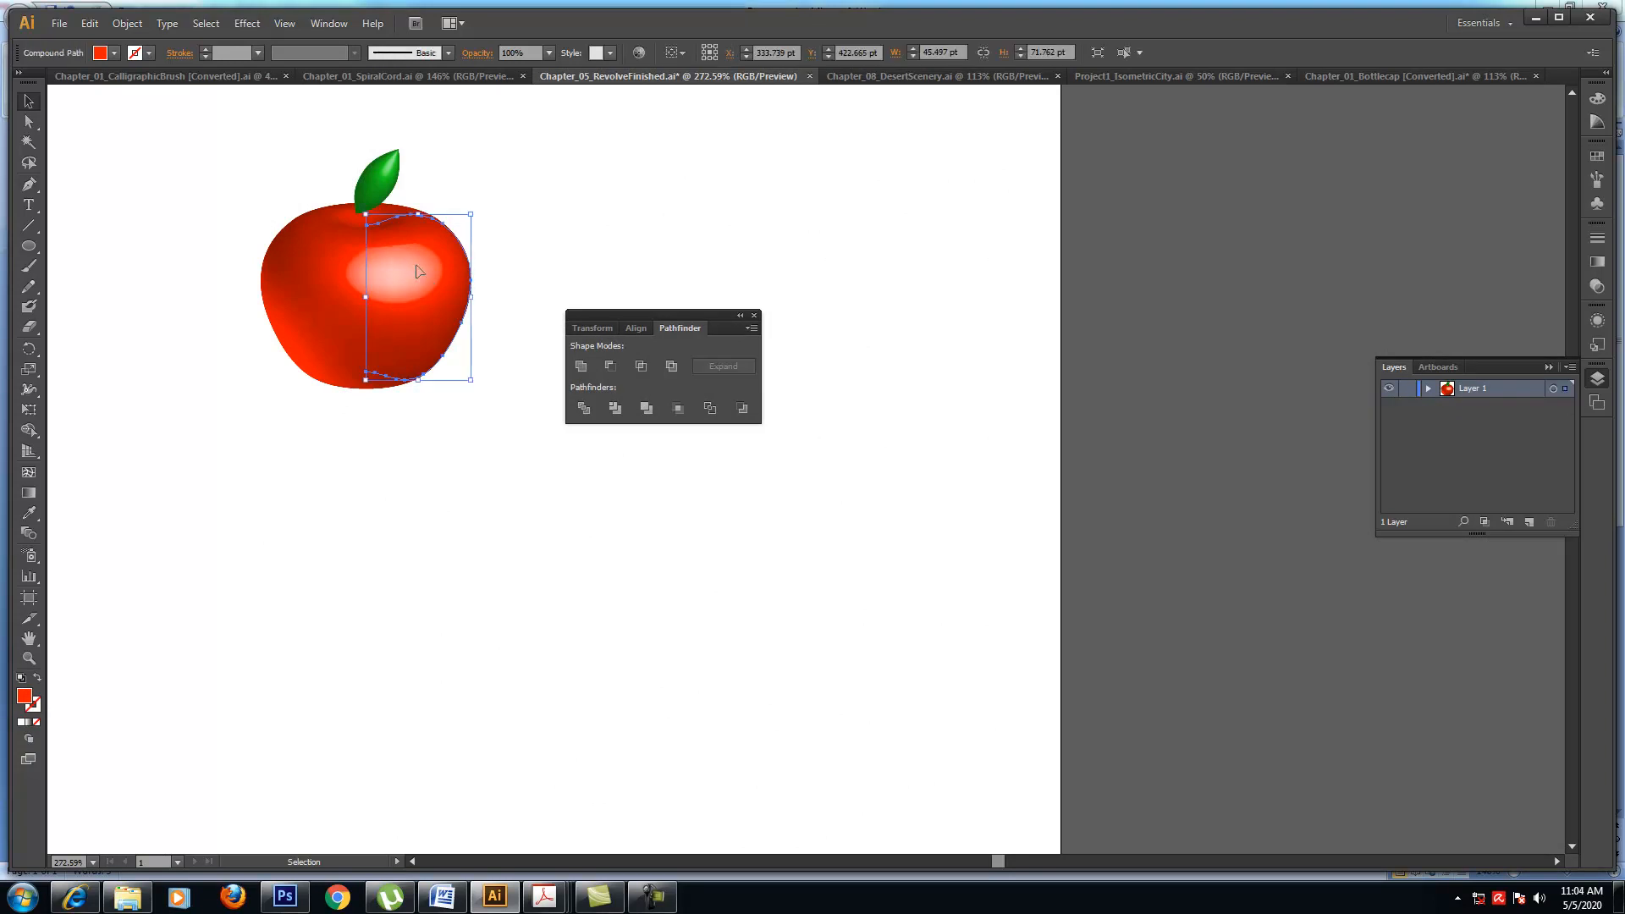
pyautogui.click(936, 76)
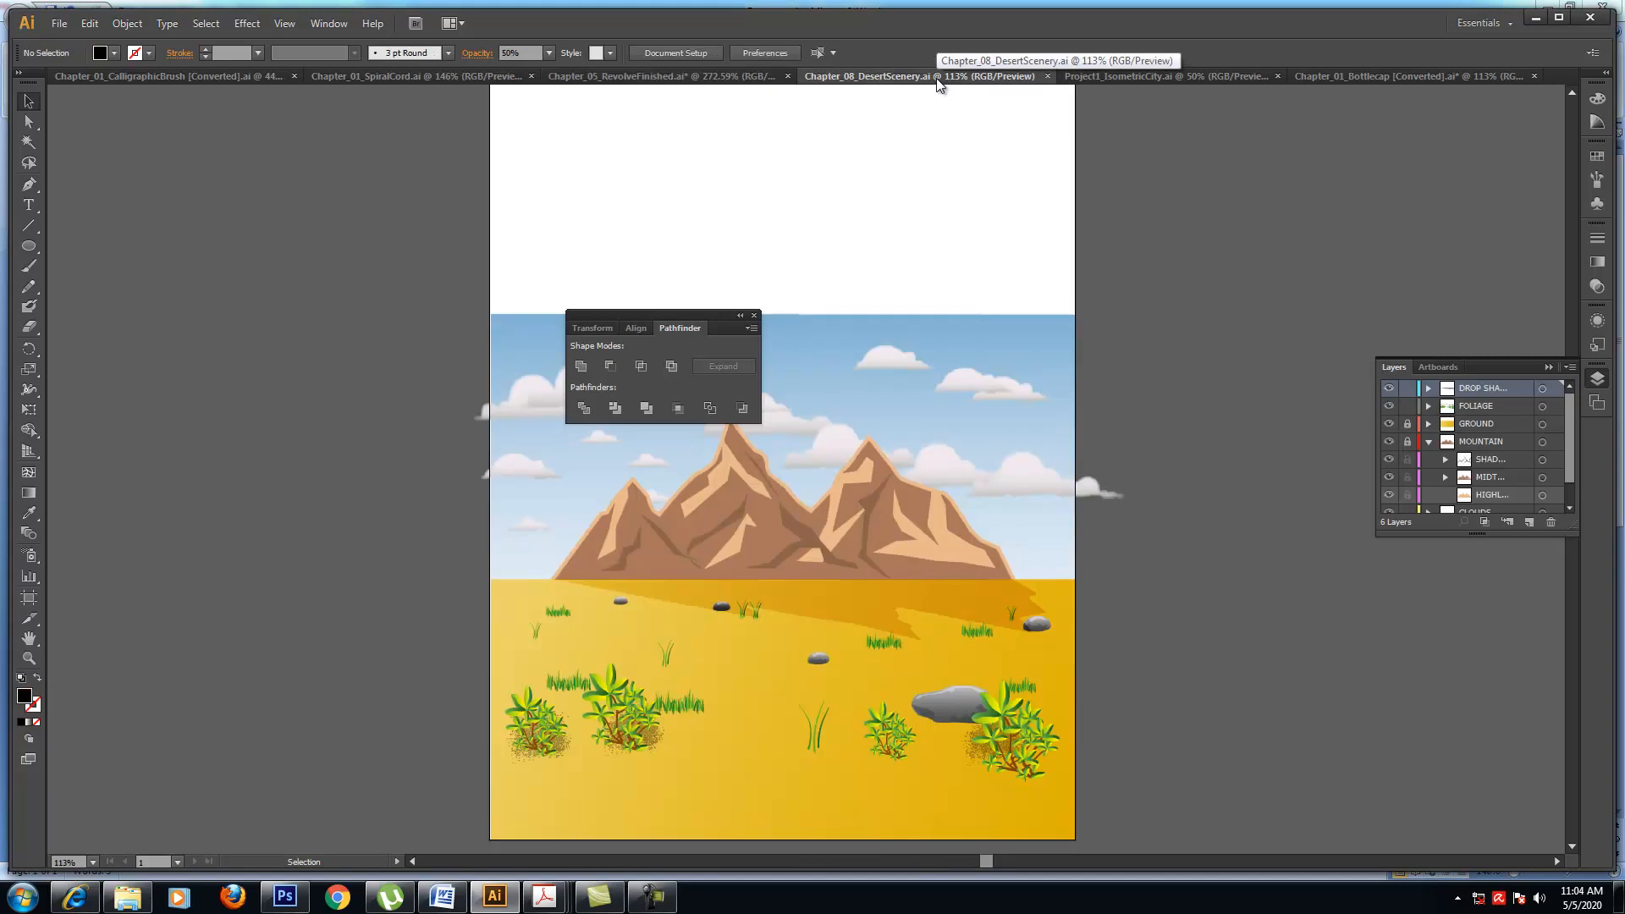
pyautogui.click(1210, 75)
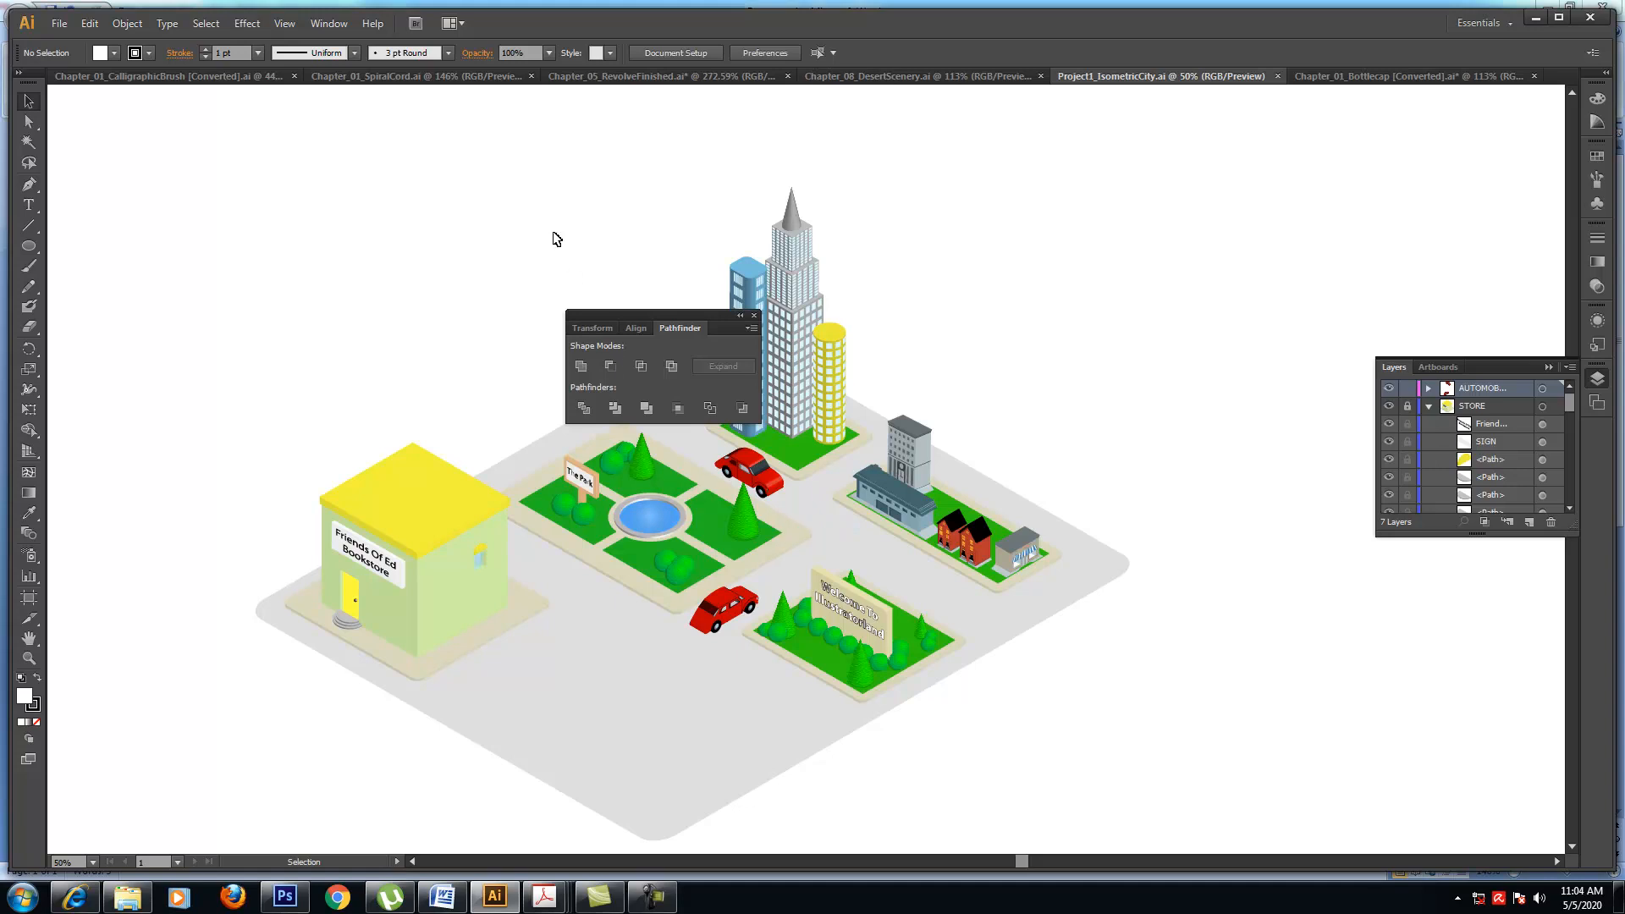
pyautogui.click(397, 77)
pyautogui.click(191, 76)
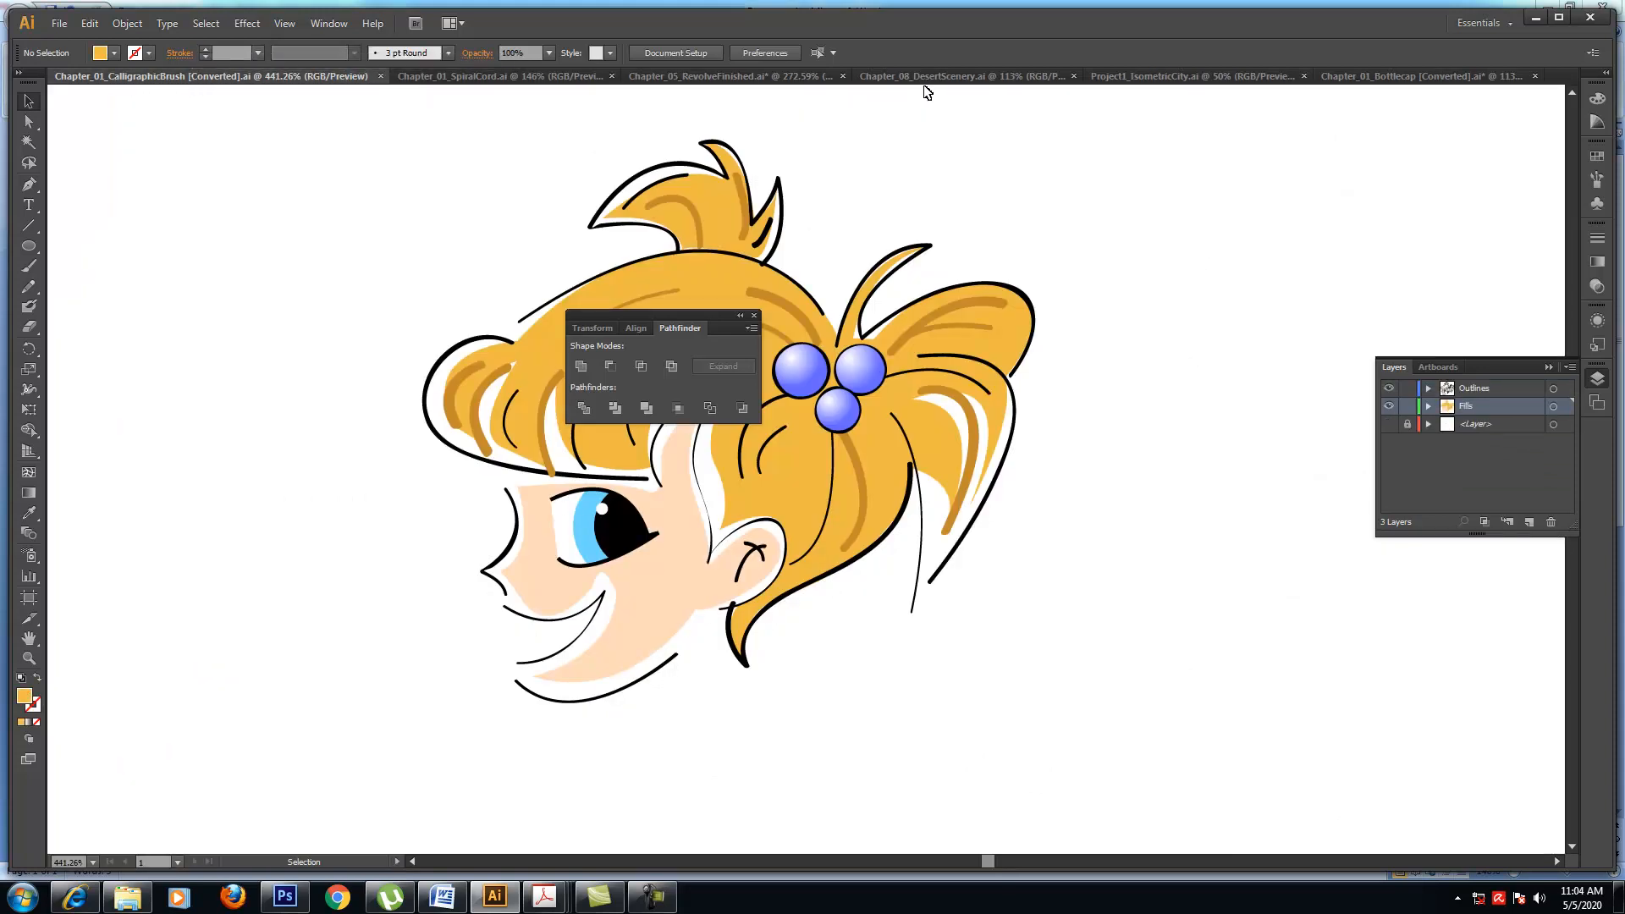
pyautogui.click(1388, 78)
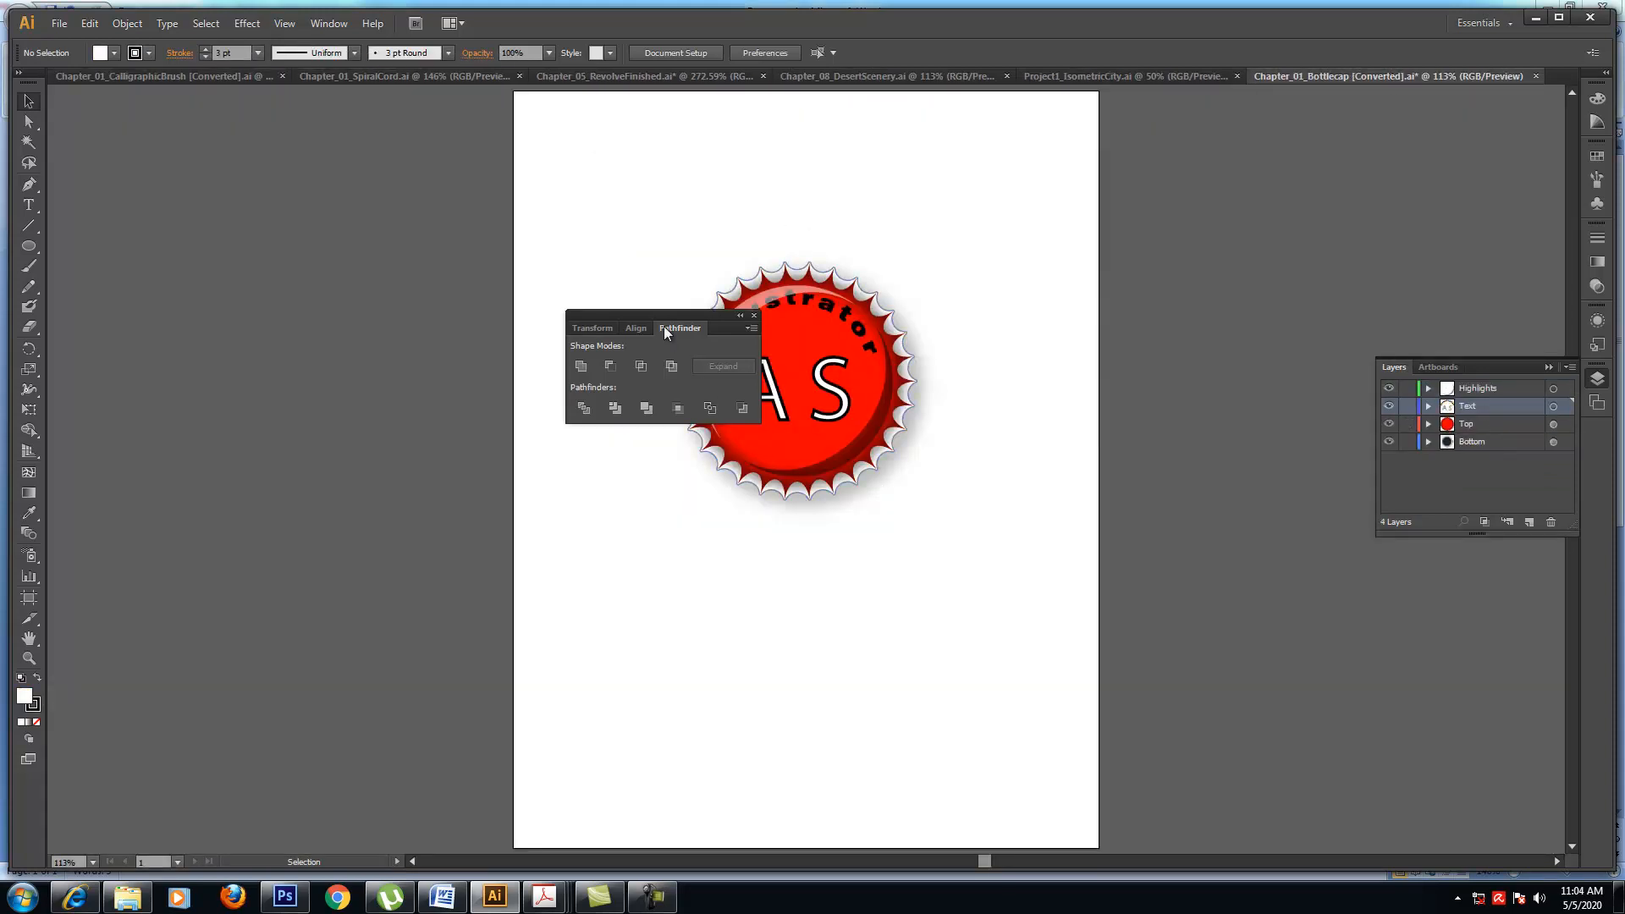
pyautogui.moveTo(664, 311); pyautogui.dragTo(1271, 241)
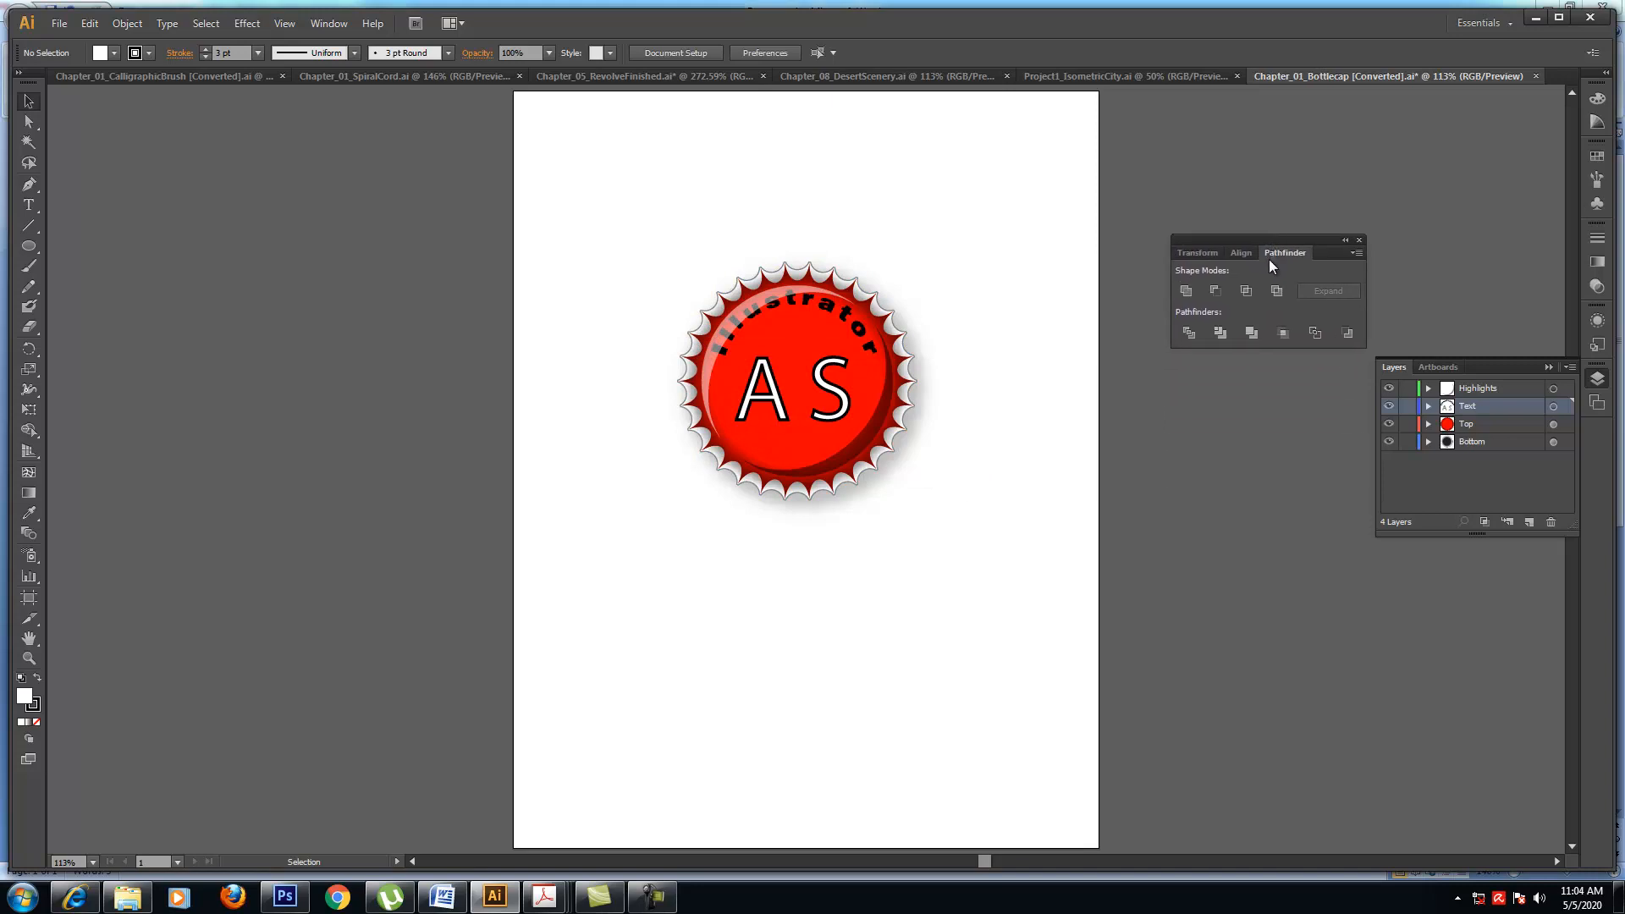
# - Create a new A4 document named bottlecap with its units set to points
pyautogui.click(59, 23)
pyautogui.click(87, 43)
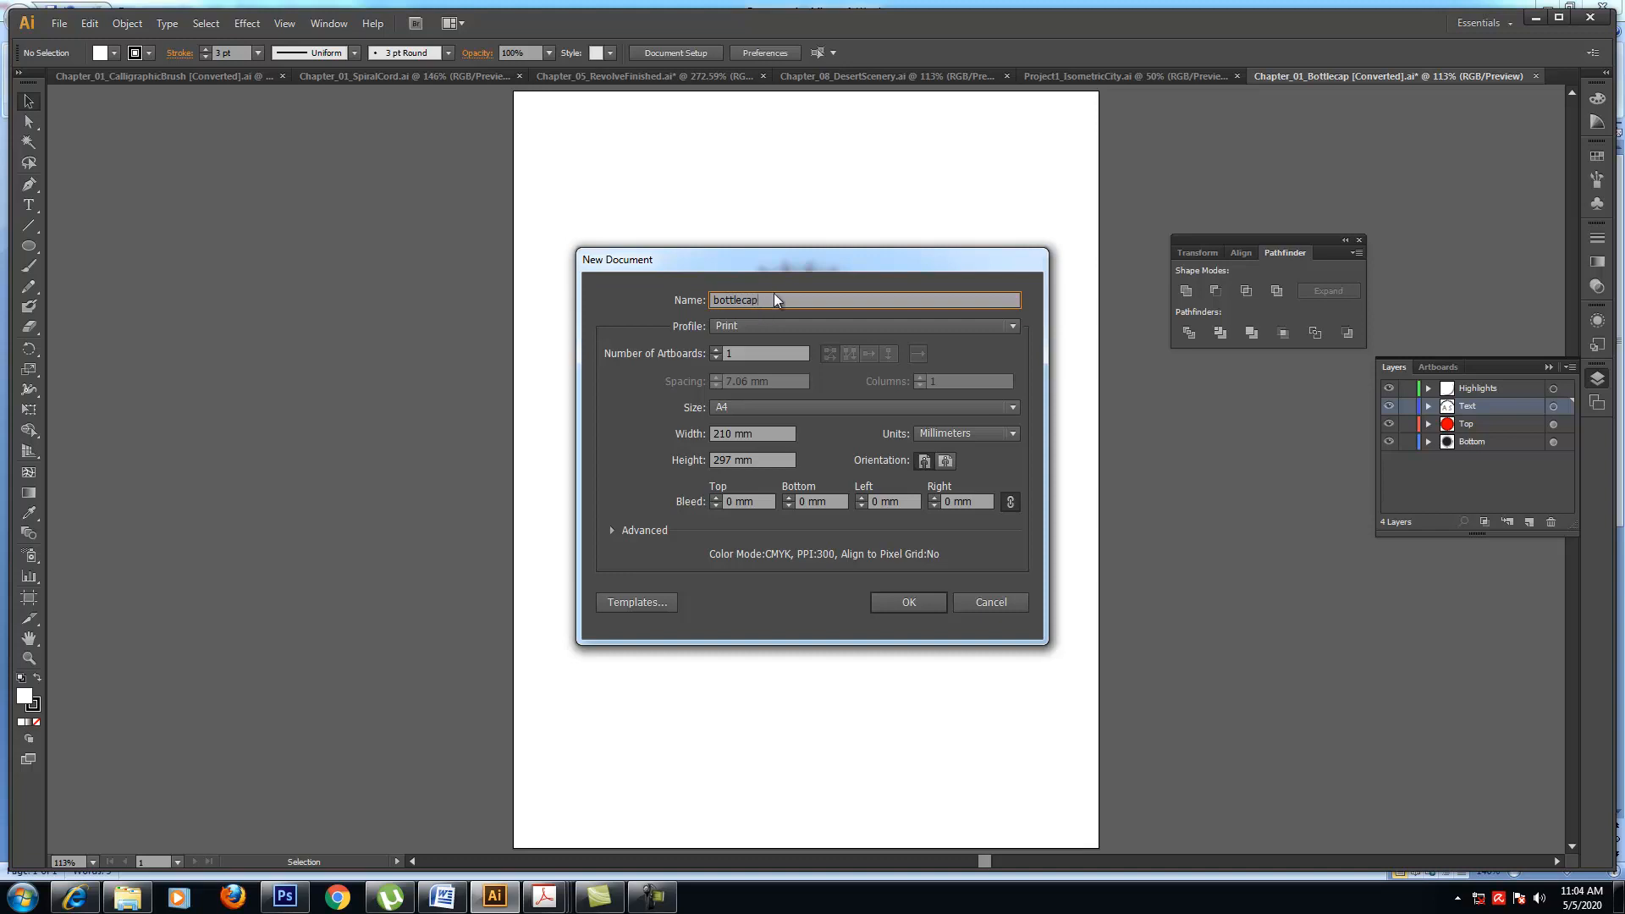
pyautogui.click(947, 433)
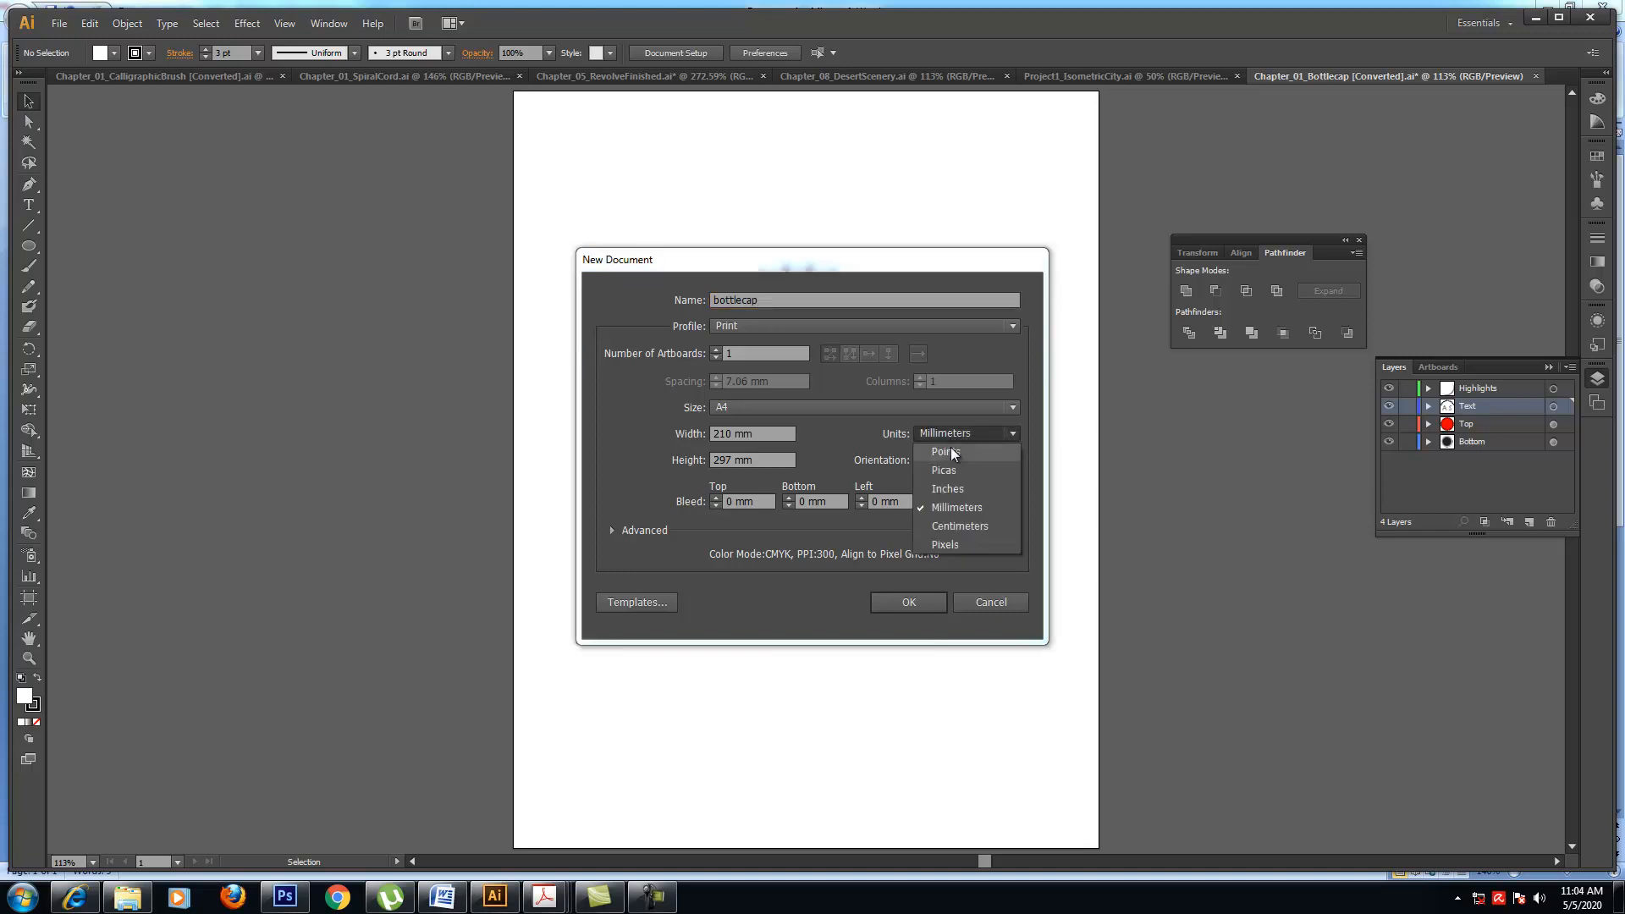
pyautogui.click(951, 452)
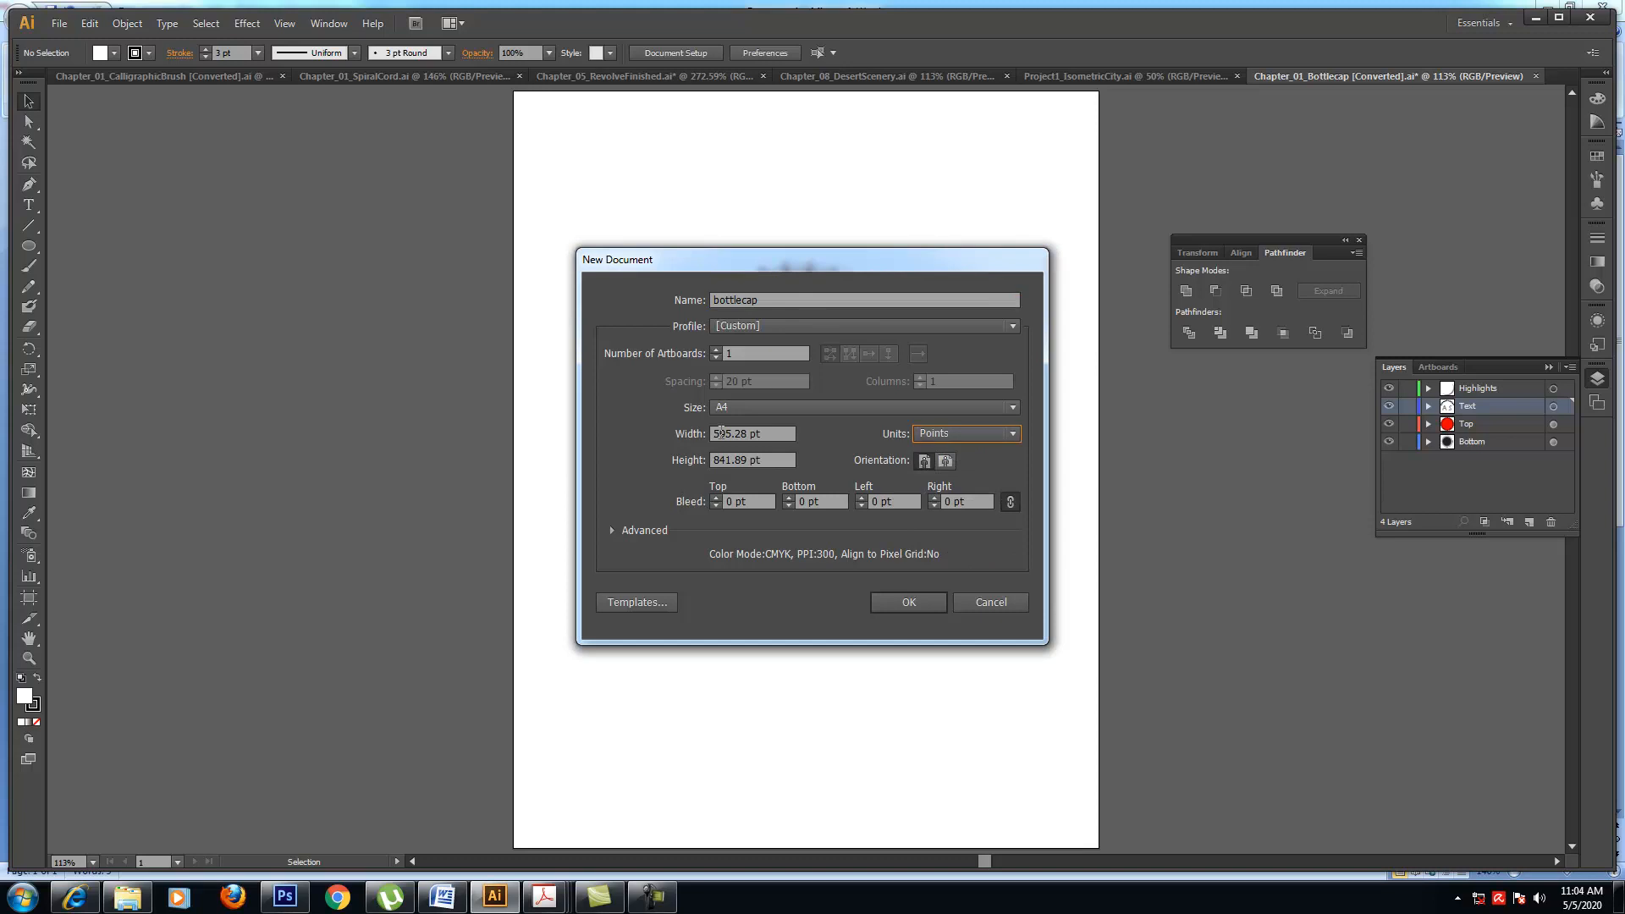
pyautogui.click(732, 406)
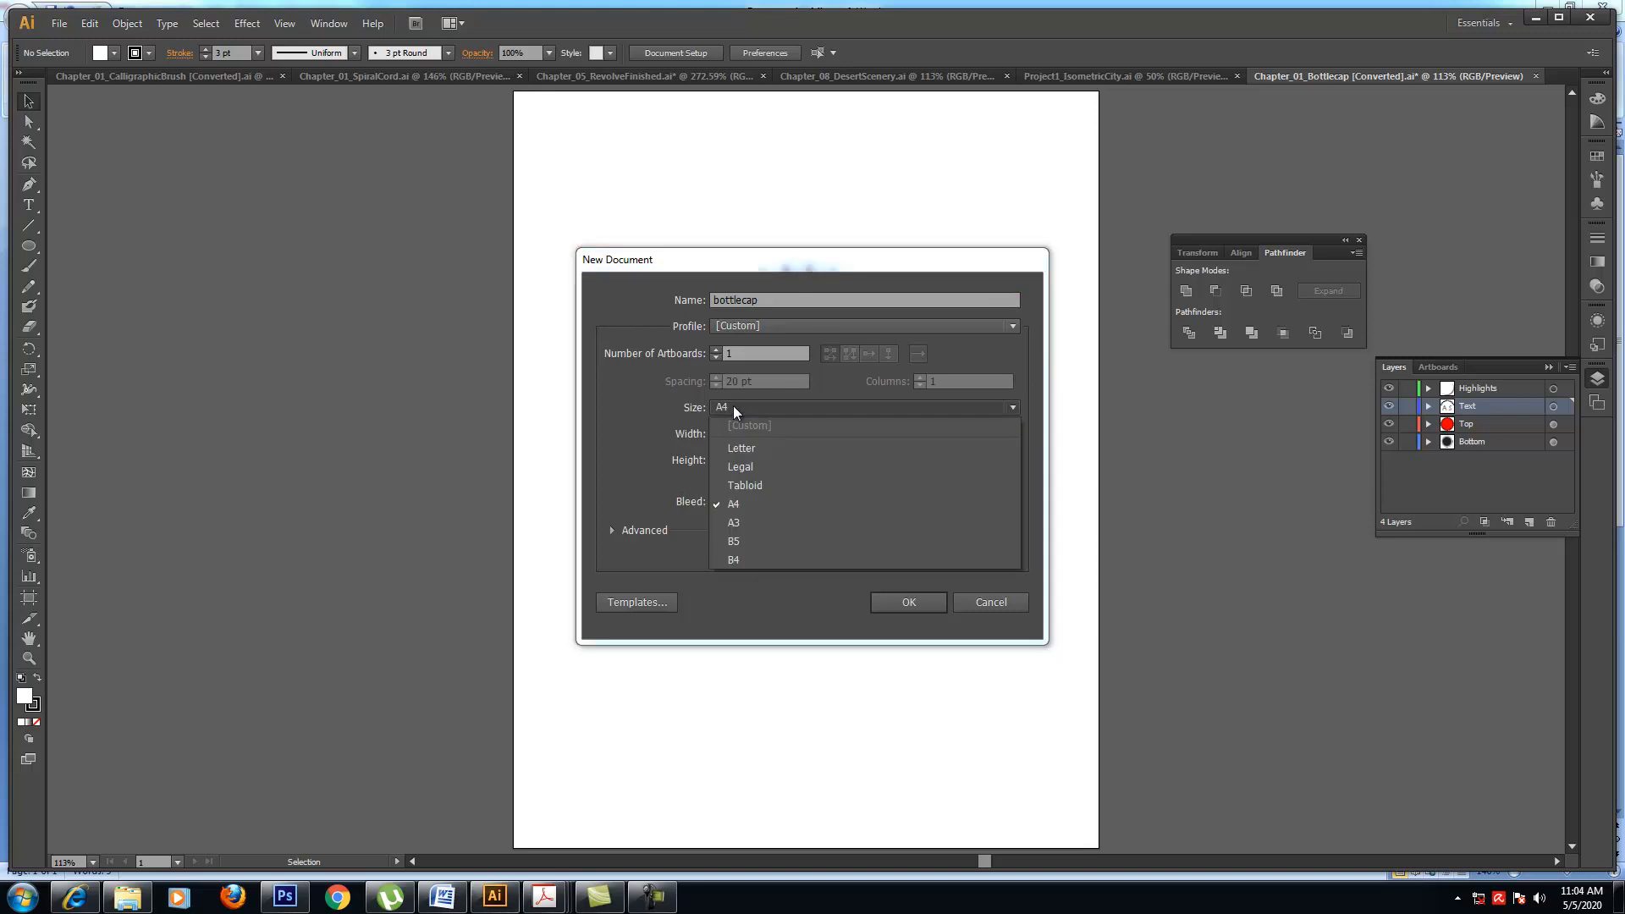
pyautogui.click(750, 504)
pyautogui.click(911, 601)
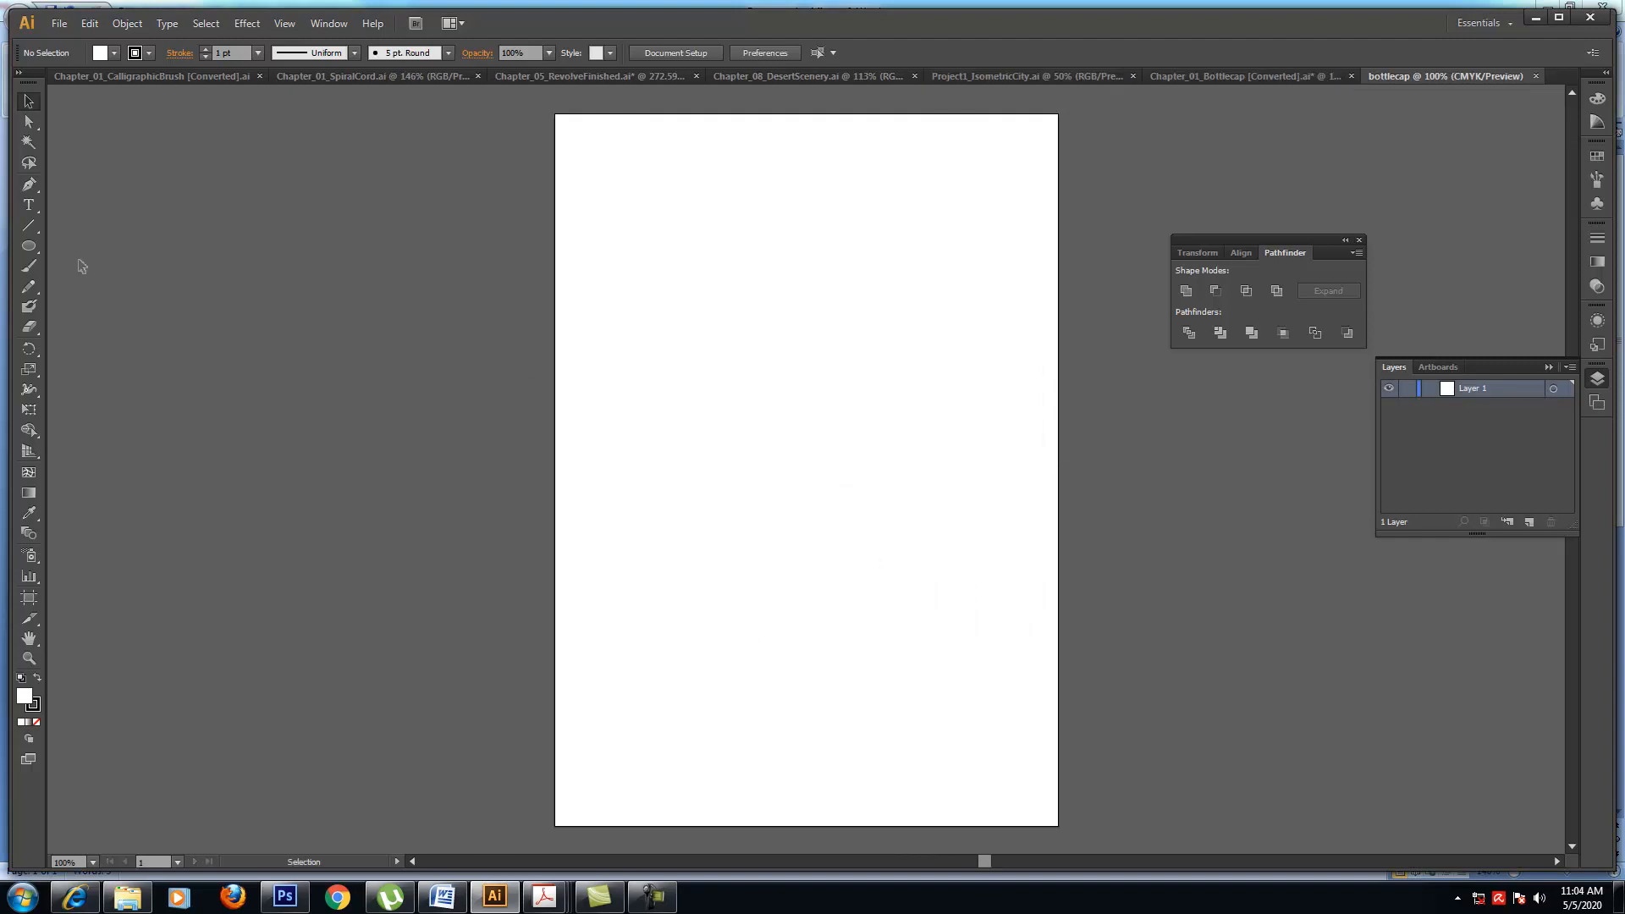
# - Draw a circle about 280 pt across near the middle of the page and set its width to 300 pt
pyautogui.click(28, 245)
pyautogui.moveTo(671, 330); pyautogui.dragTo(879, 568)
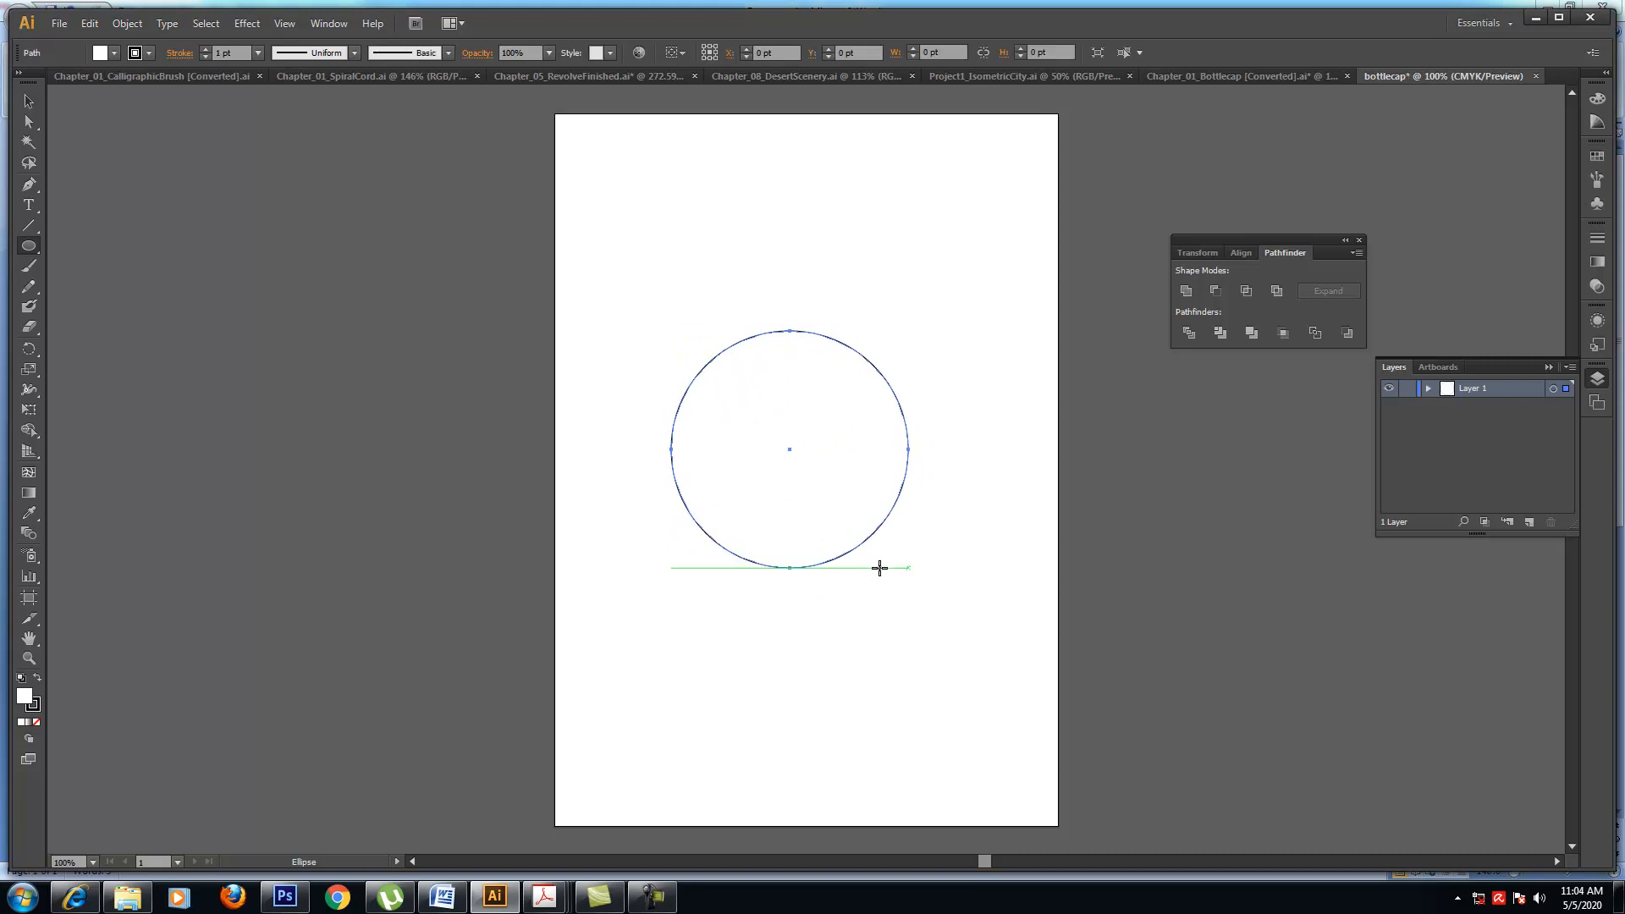
pyautogui.click(1196, 253)
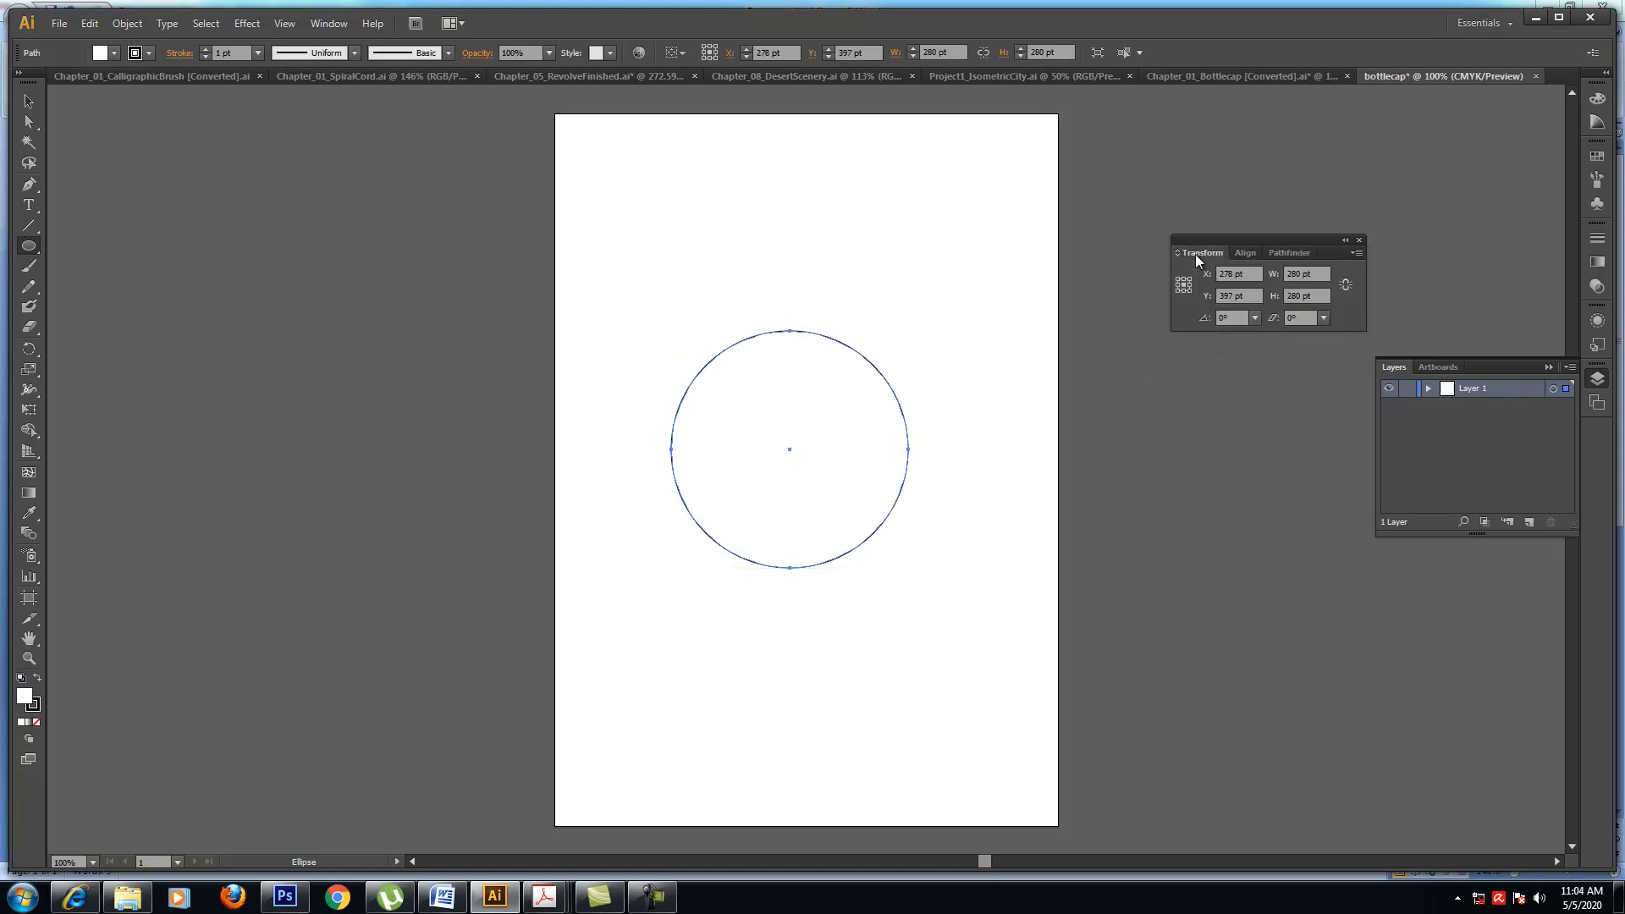
pyautogui.click(1289, 274)
pyautogui.write('300')
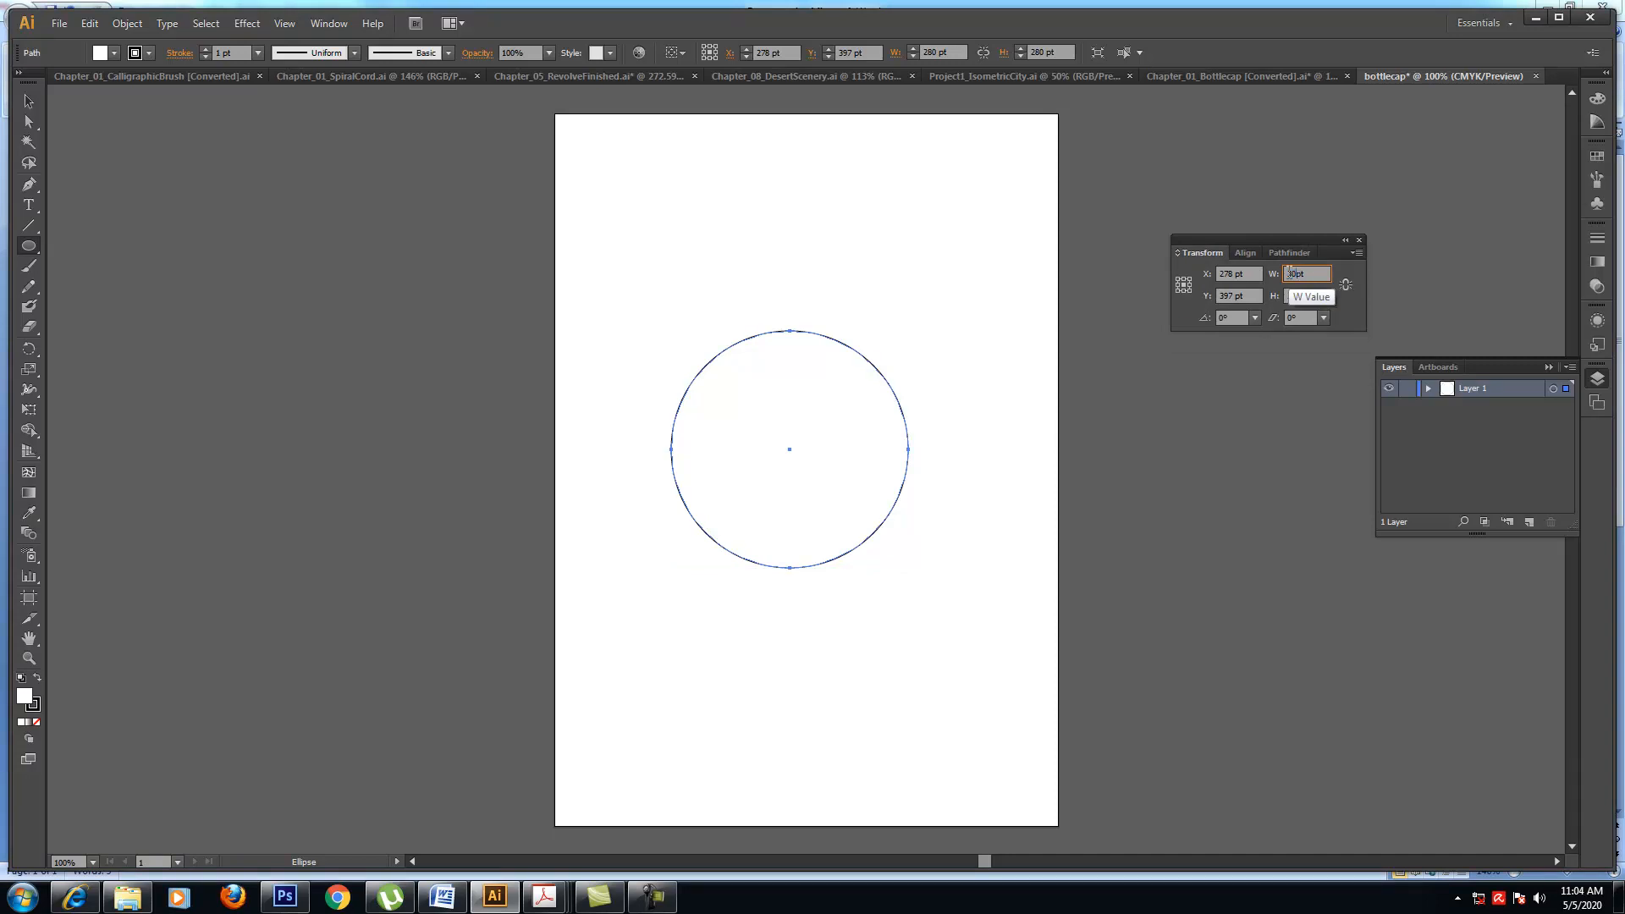
pyautogui.press('Tab')
pyautogui.click(1346, 286)
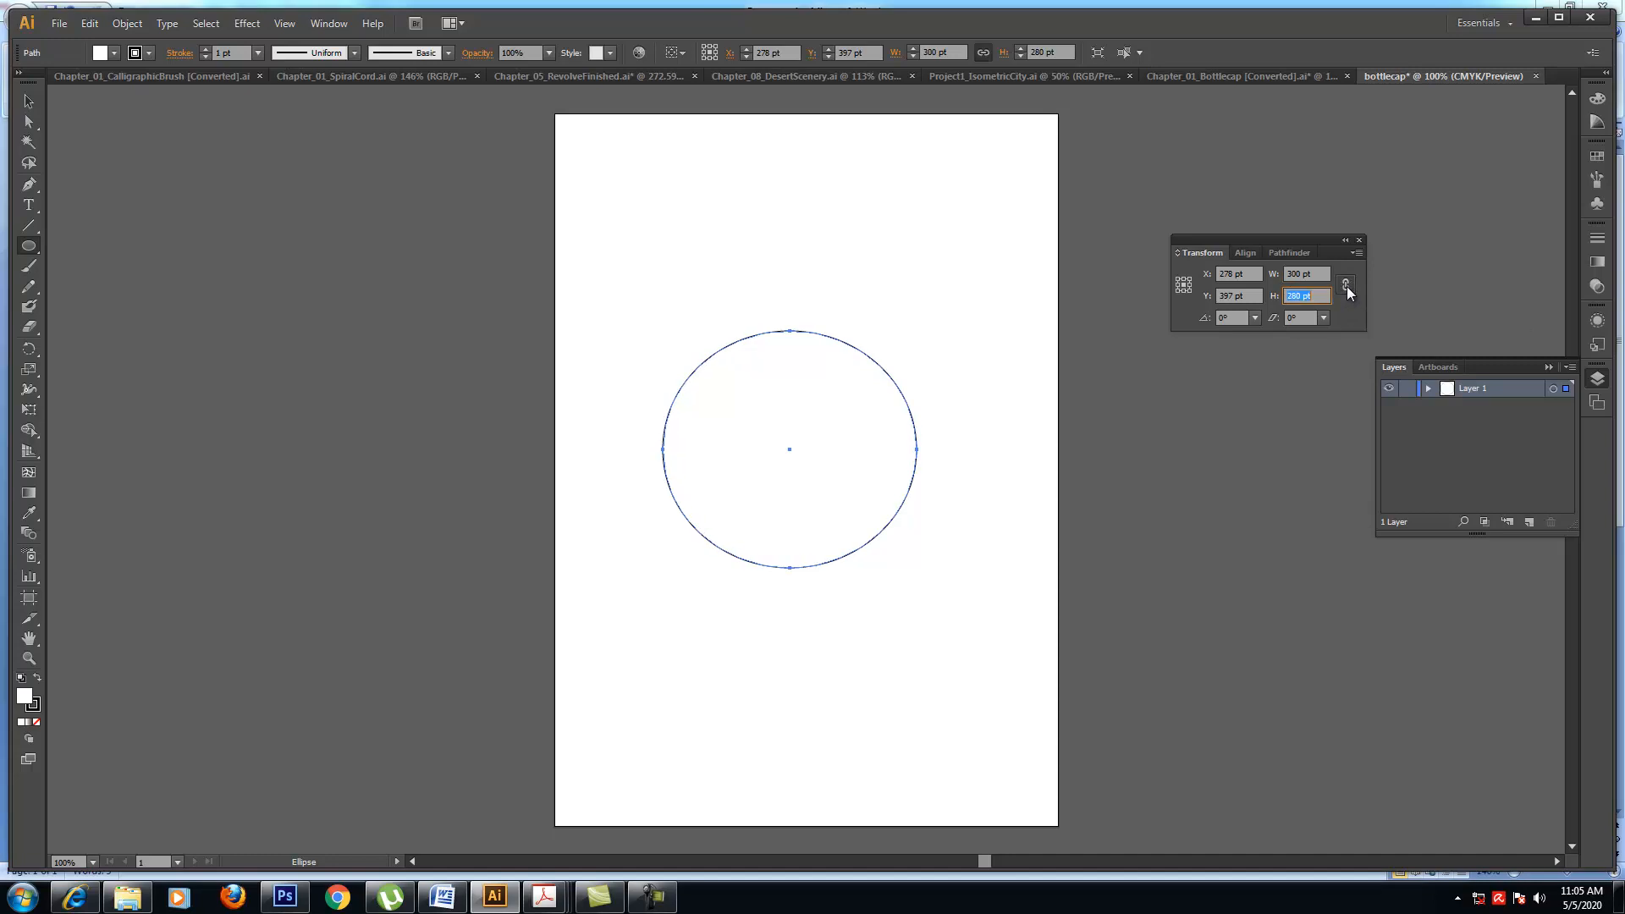
# - Set the circle's height to 300 pt, unlink the proportions, and set its width back to 300 pt
pyautogui.click(1295, 274)
pyautogui.click(1296, 296)
pyautogui.write('300')
pyautogui.press('Return')
pyautogui.click(1345, 287)
pyautogui.click(1295, 273)
pyautogui.write('3')
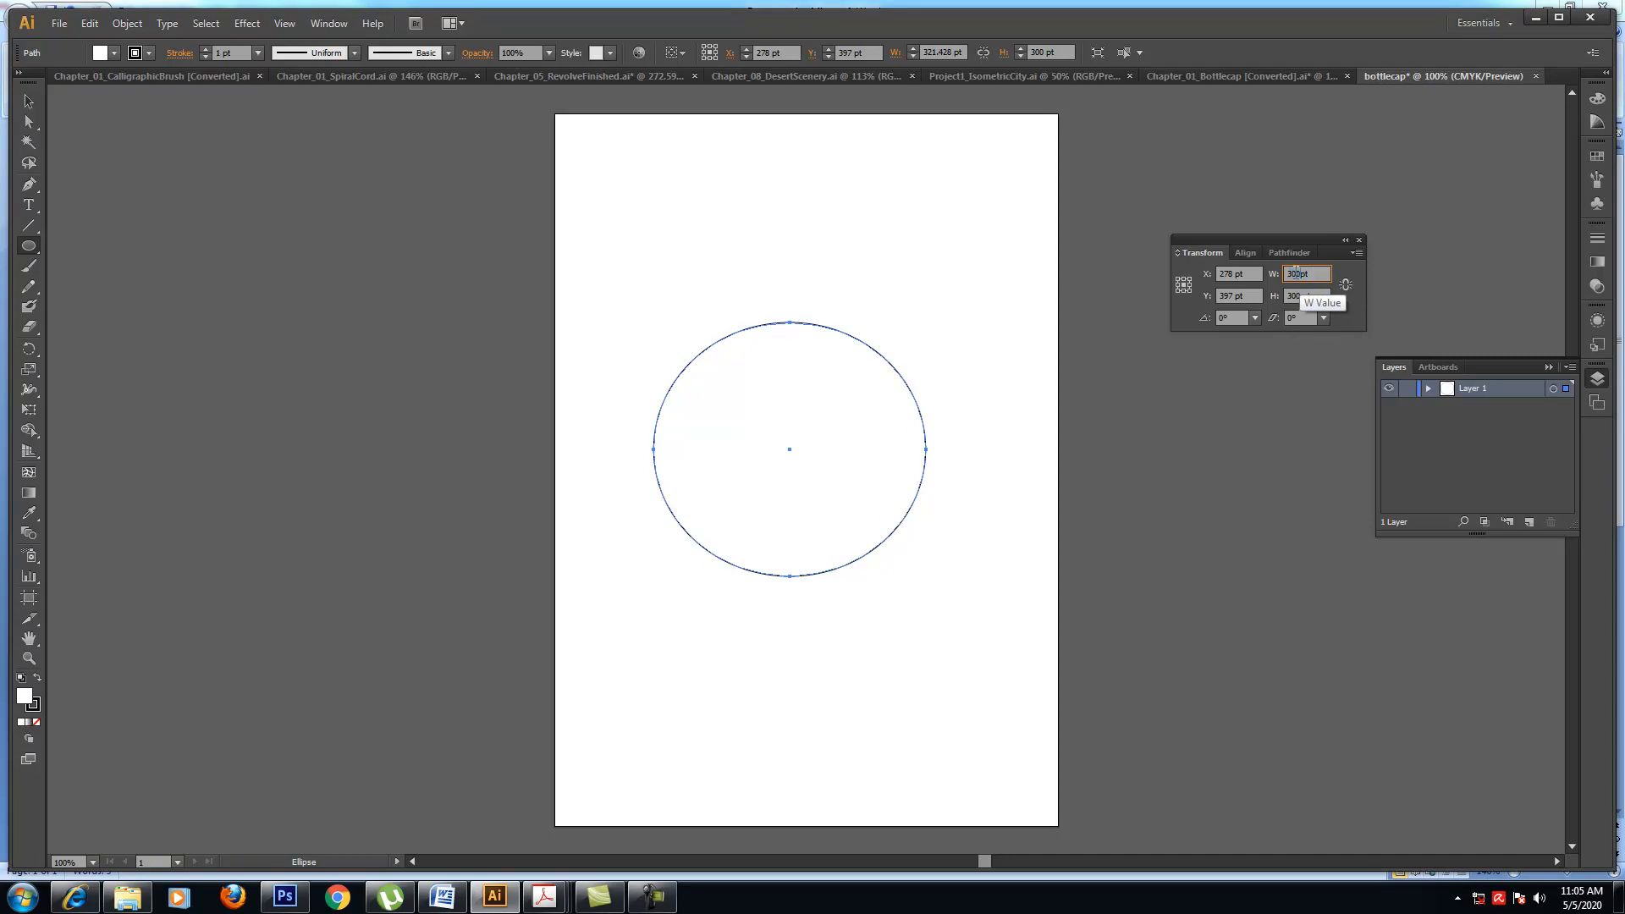
pyautogui.write('00')
pyautogui.press('Return')
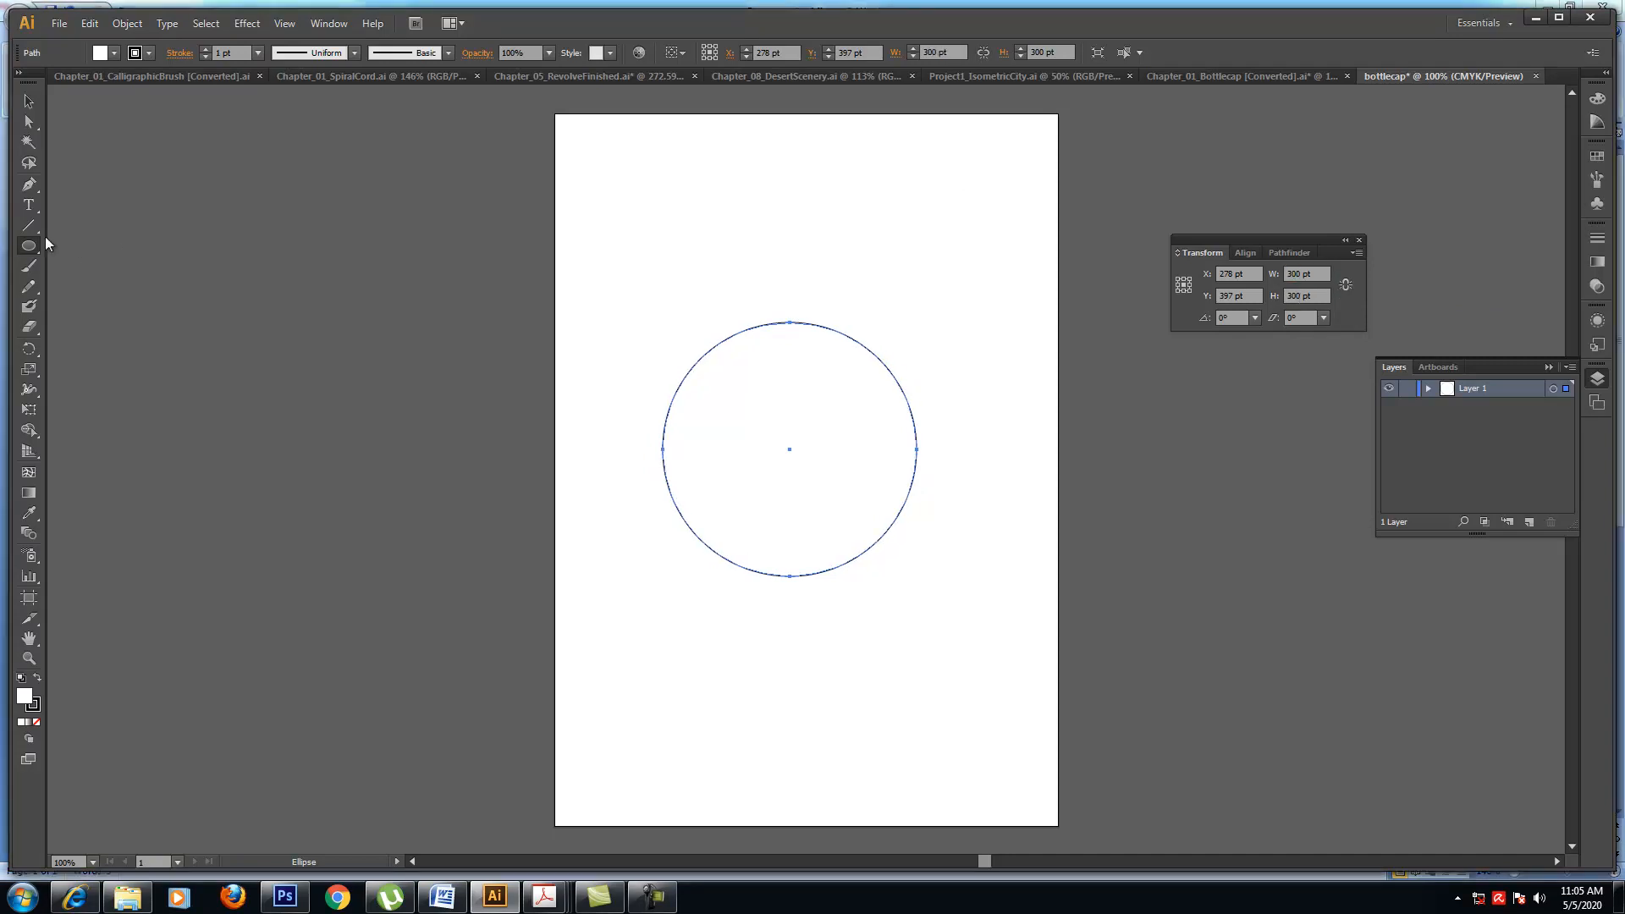
# - Create a polygon with a 28 pt radius and 6 sides above the circle
pyautogui.click(28, 100)
pyautogui.click(30, 247)
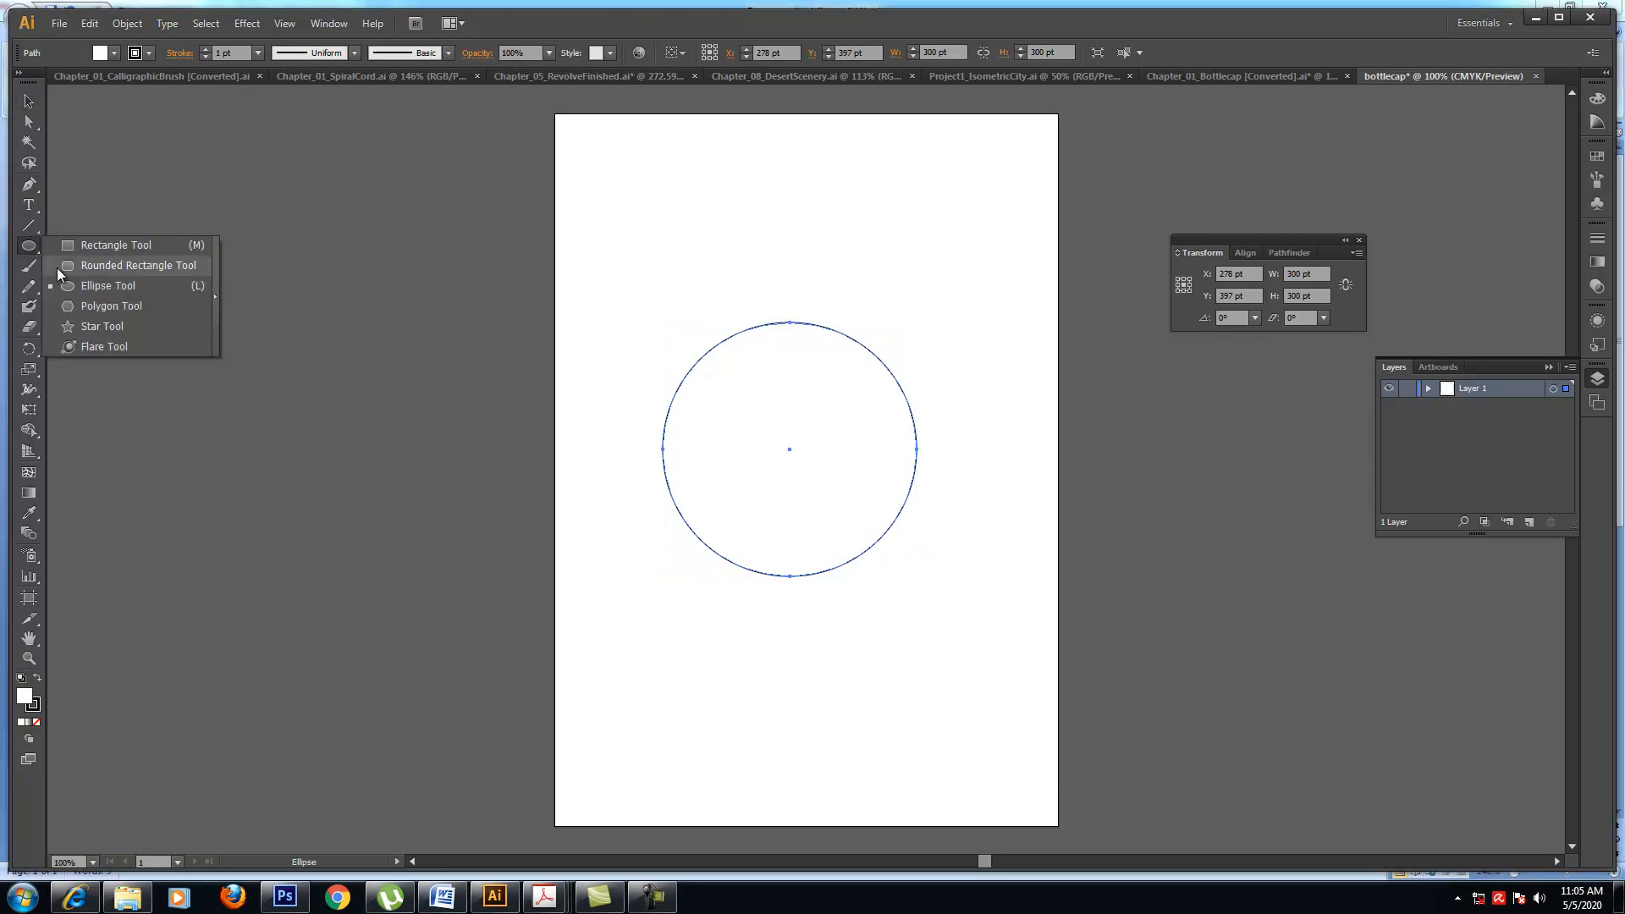
pyautogui.click(93, 306)
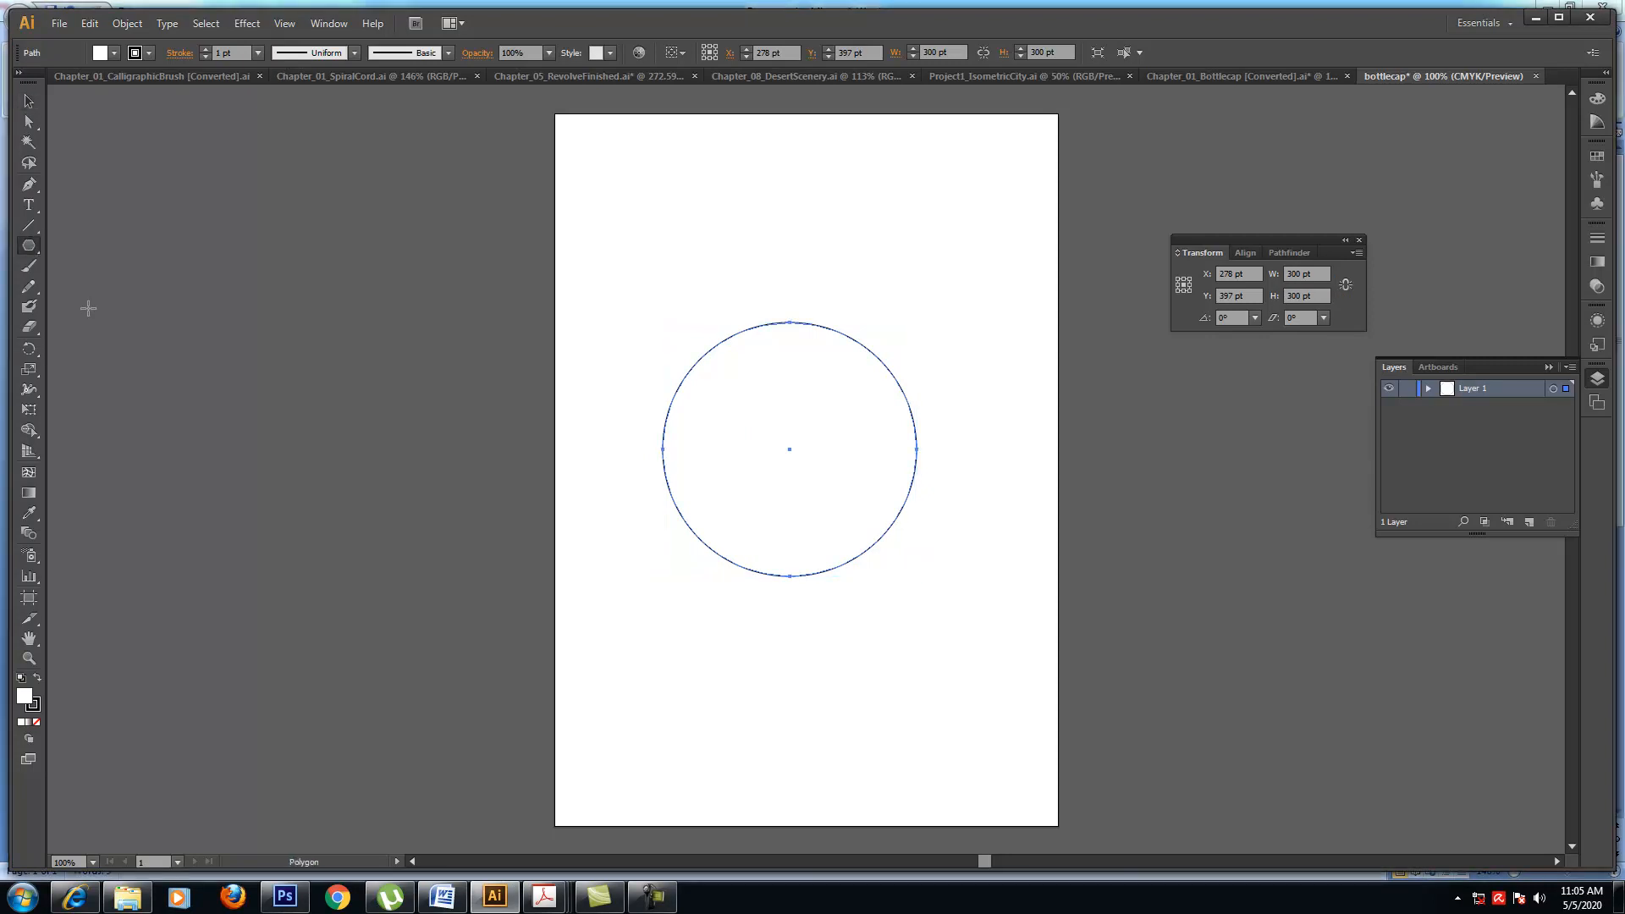
pyautogui.click(867, 264)
pyautogui.moveTo(839, 369); pyautogui.dragTo(915, 229)
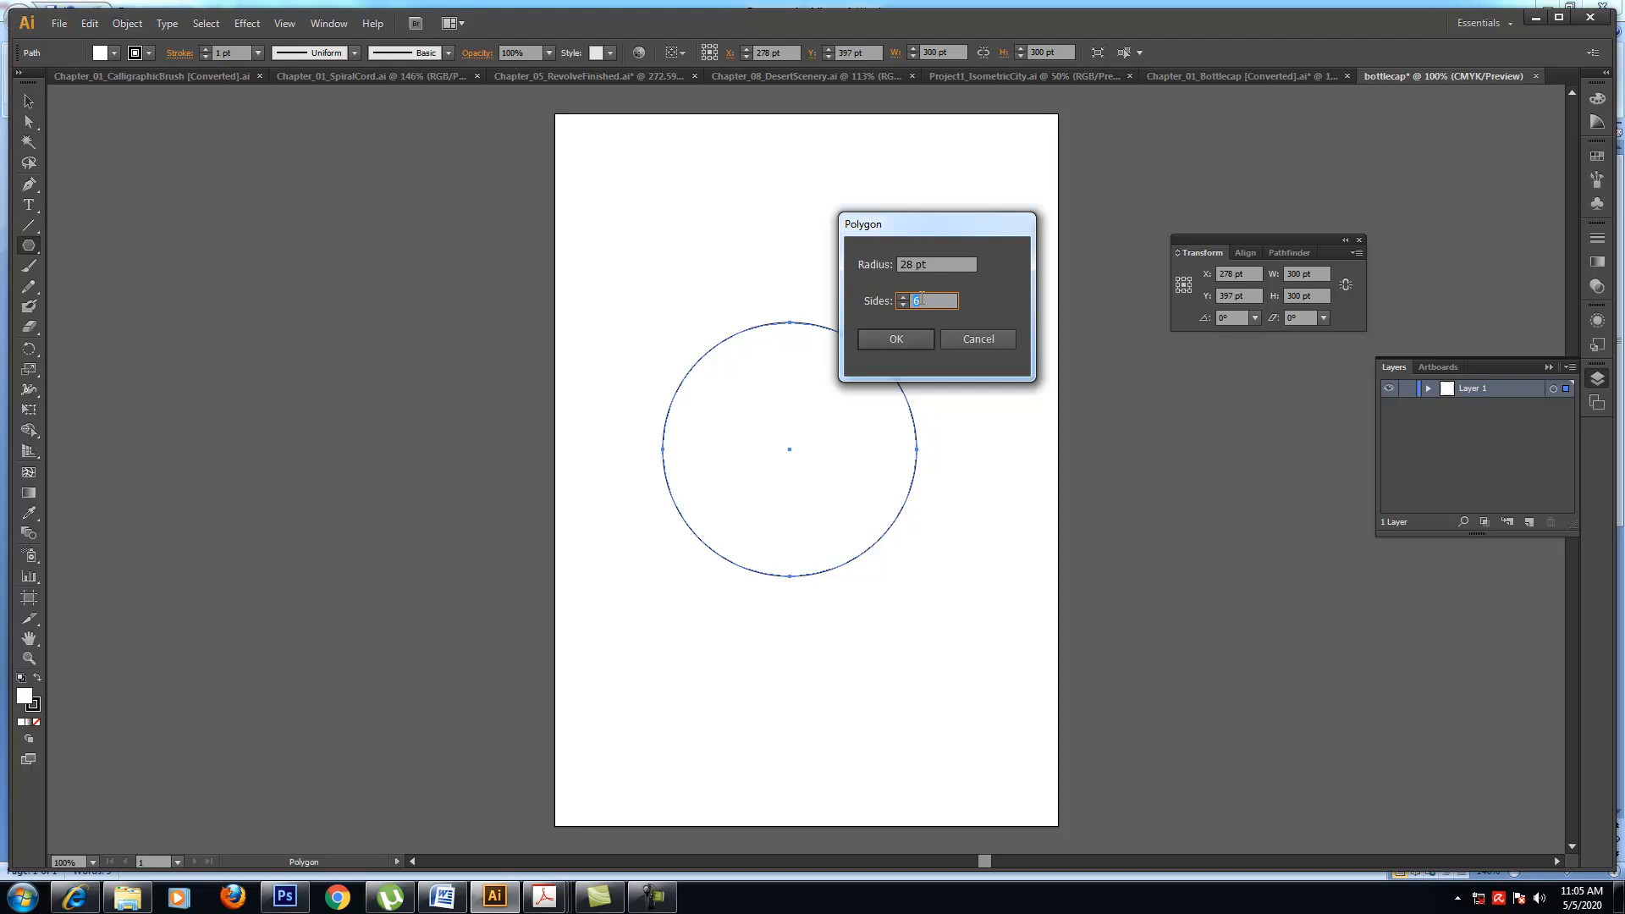
pyautogui.click(919, 346)
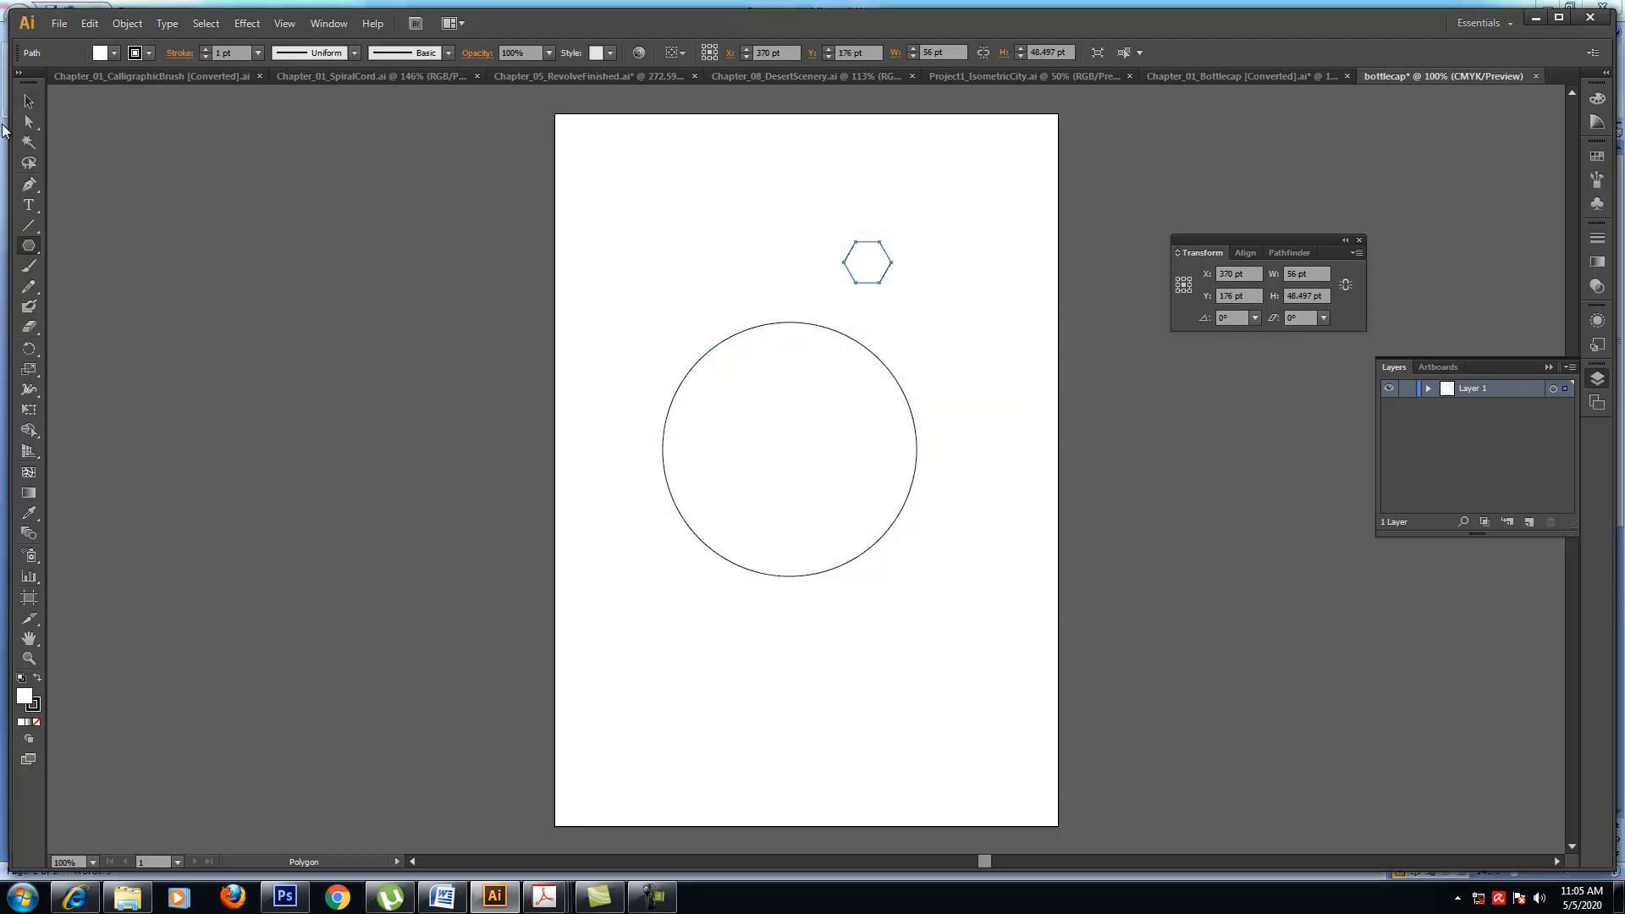
# - Center the small hexagon just above the circle and delete it
pyautogui.click(28, 103)
pyautogui.moveTo(860, 262); pyautogui.dragTo(785, 296)
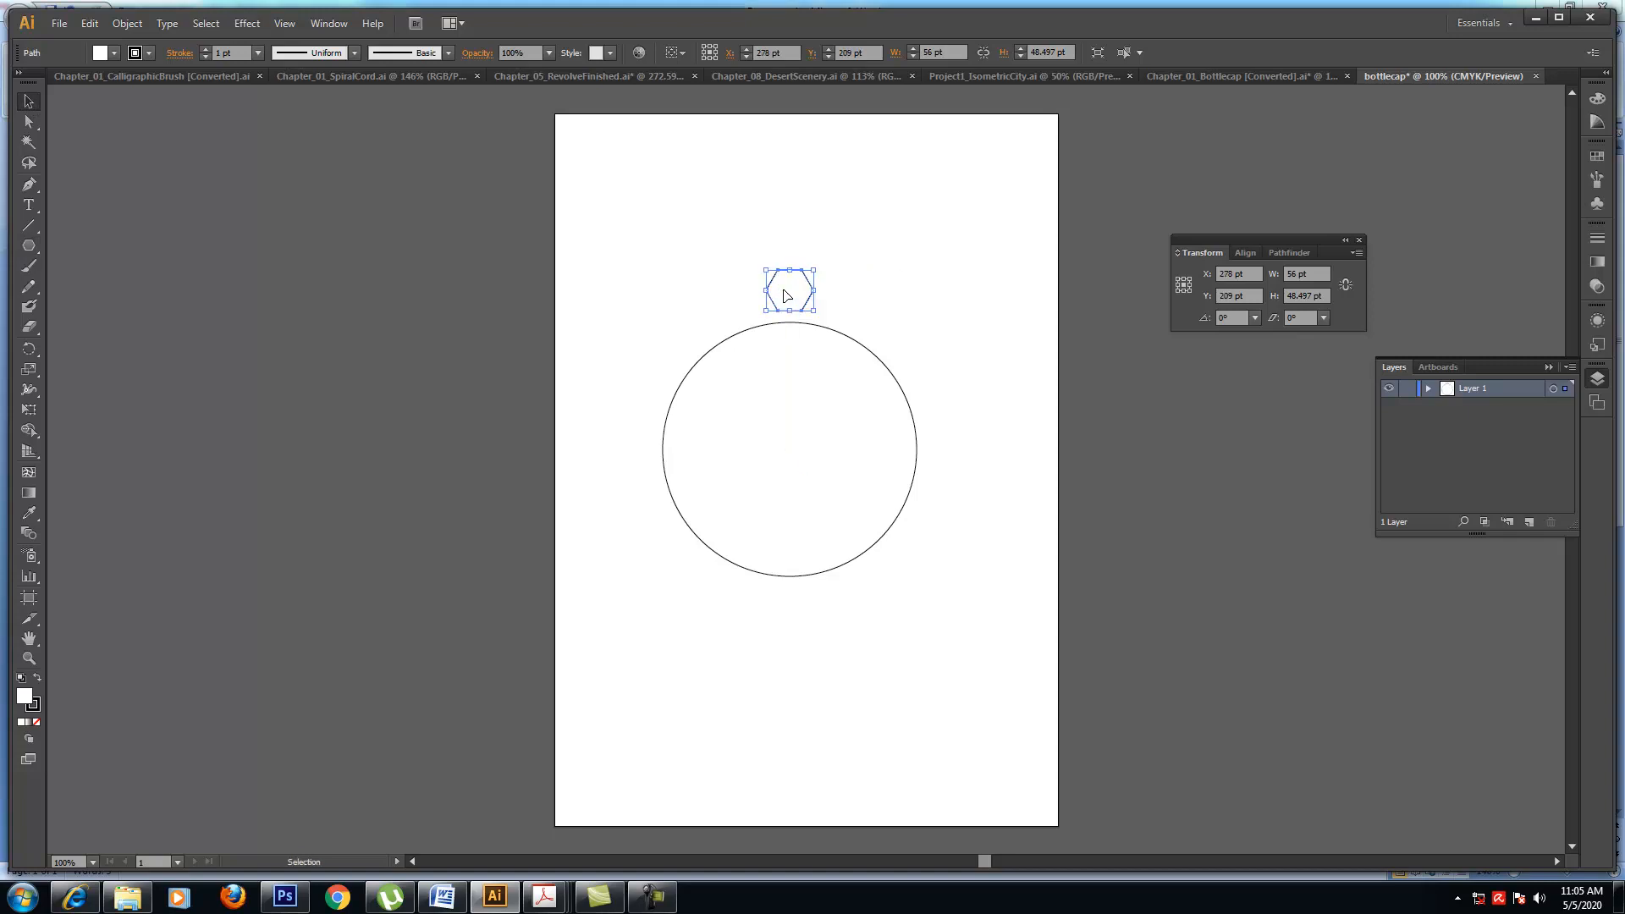
pyautogui.press('Delete')
# - Select the circle, link its proportions, and resize it to 250 pt in width and height
pyautogui.hotkey('ctrl', 'a')
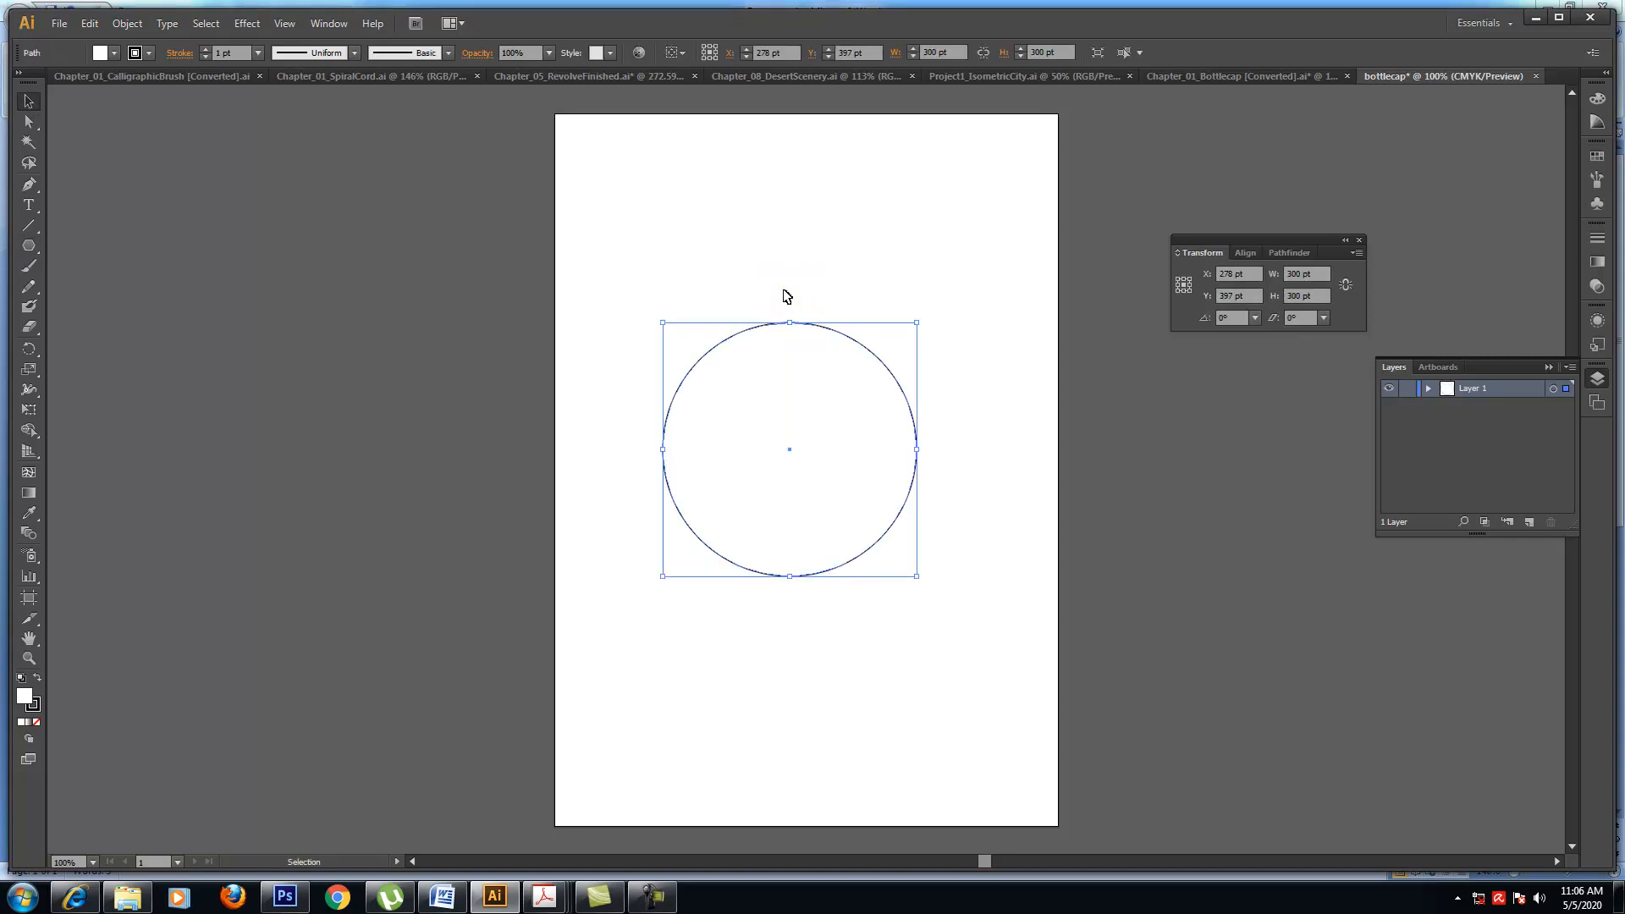
pyautogui.click(784, 295)
pyautogui.click(761, 364)
pyautogui.click(1296, 269)
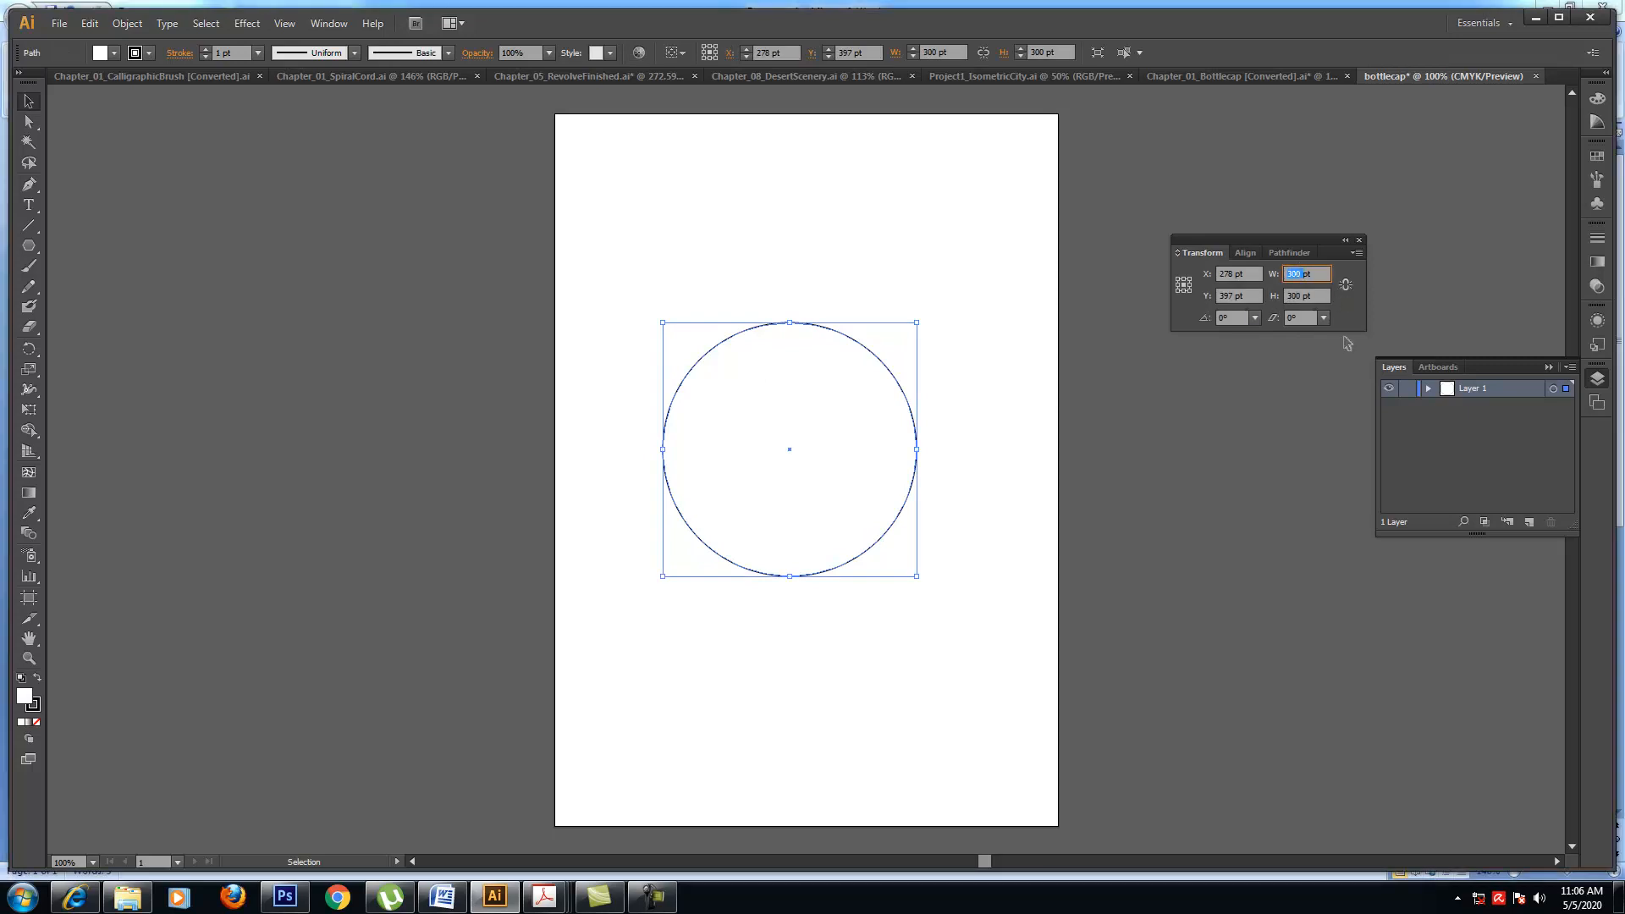
pyautogui.click(1345, 285)
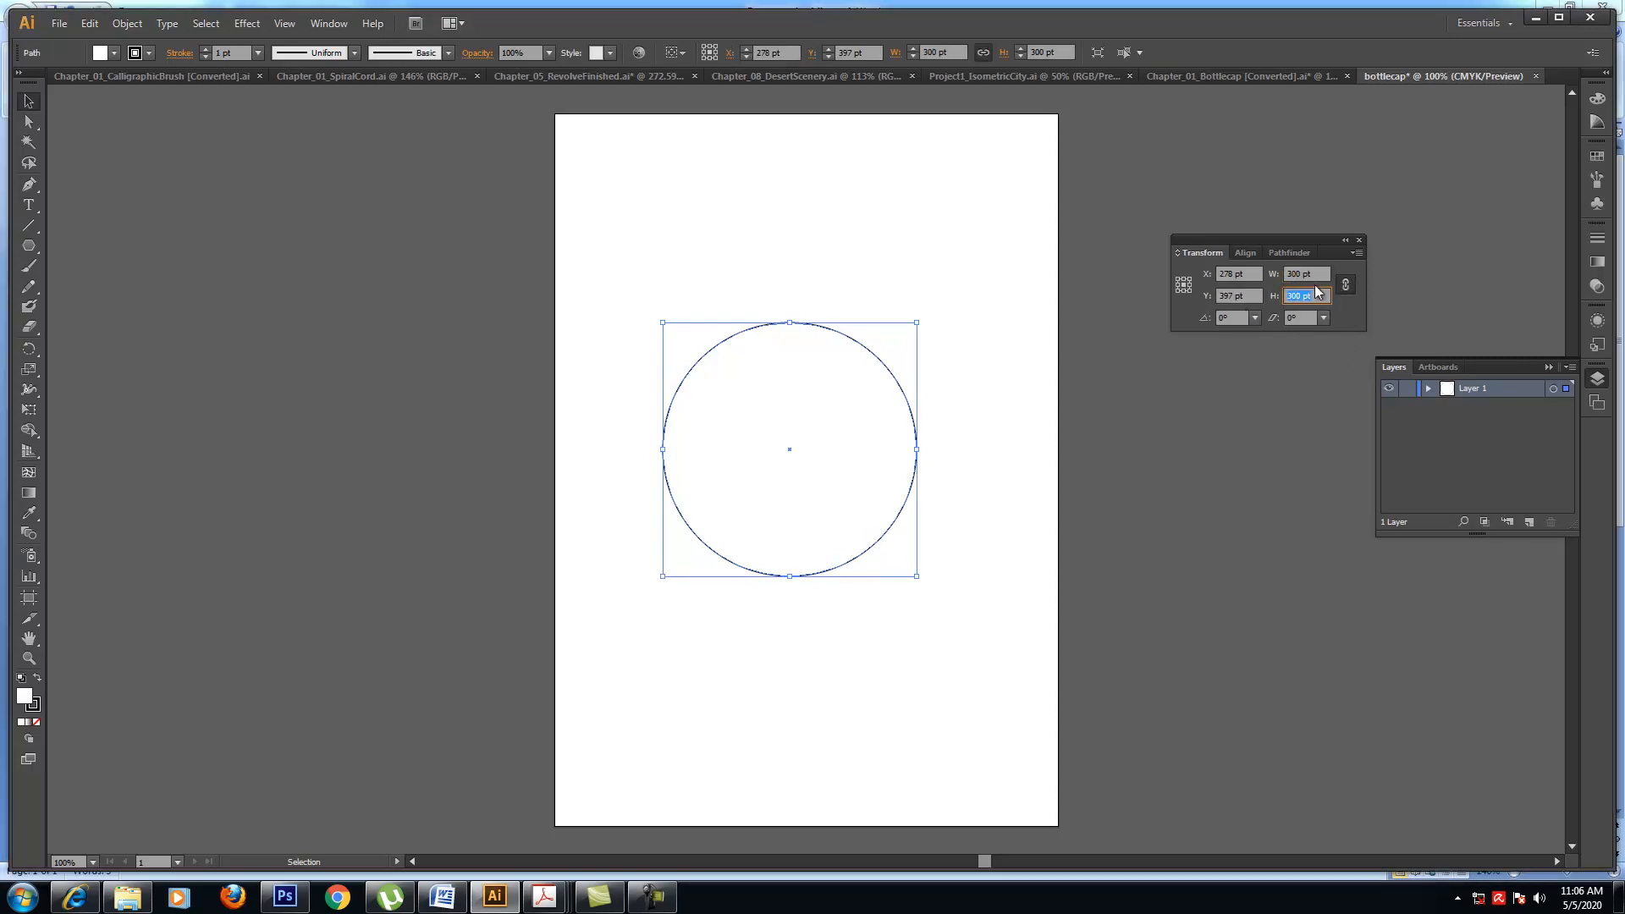
pyautogui.click(1328, 293)
pyautogui.click(1288, 273)
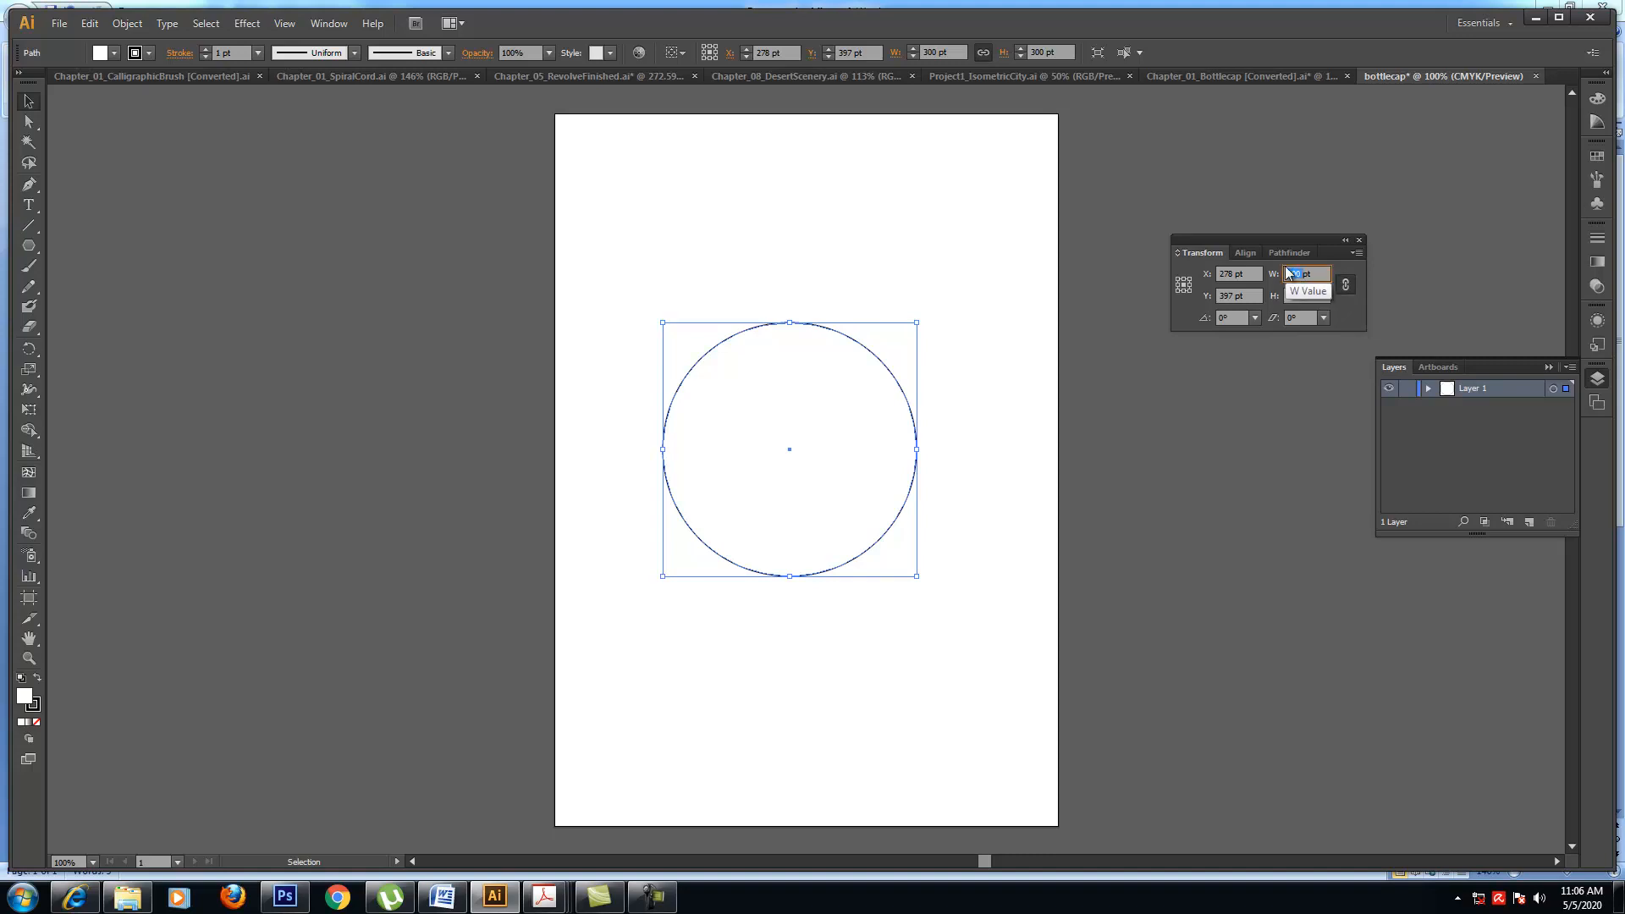
pyautogui.write('250pt')
pyautogui.press('Return')
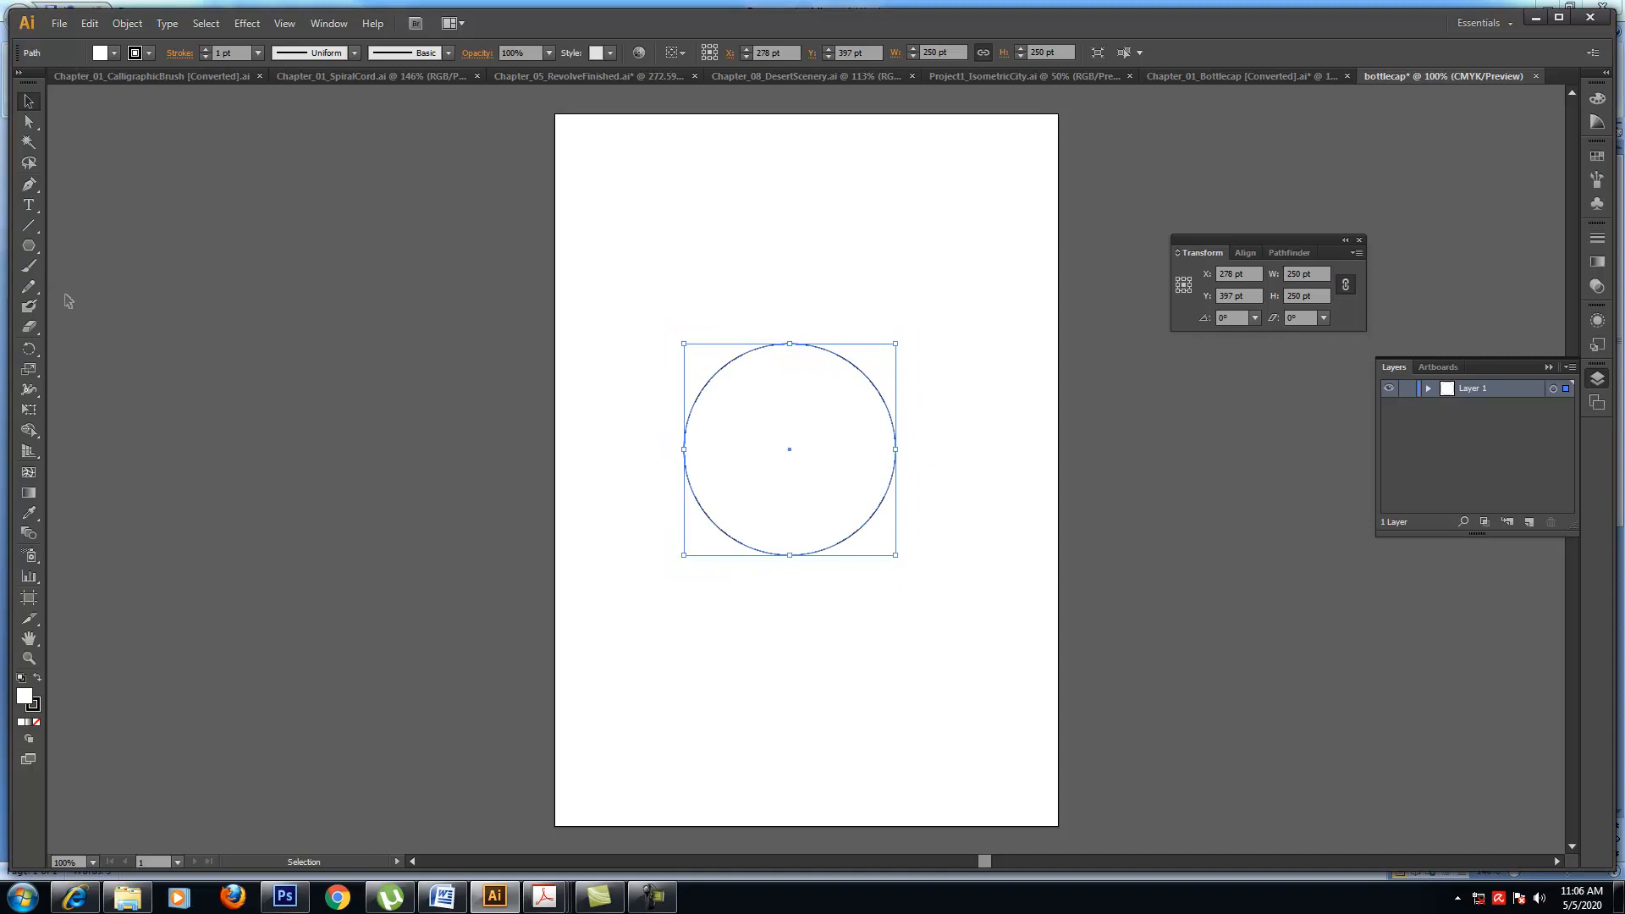
# - Create a small circle 27 pt wide and 27 pt high above the large circle
pyautogui.click(94, 282)
pyautogui.moveTo(29, 245); pyautogui.dragTo(107, 285)
pyautogui.click(853, 281)
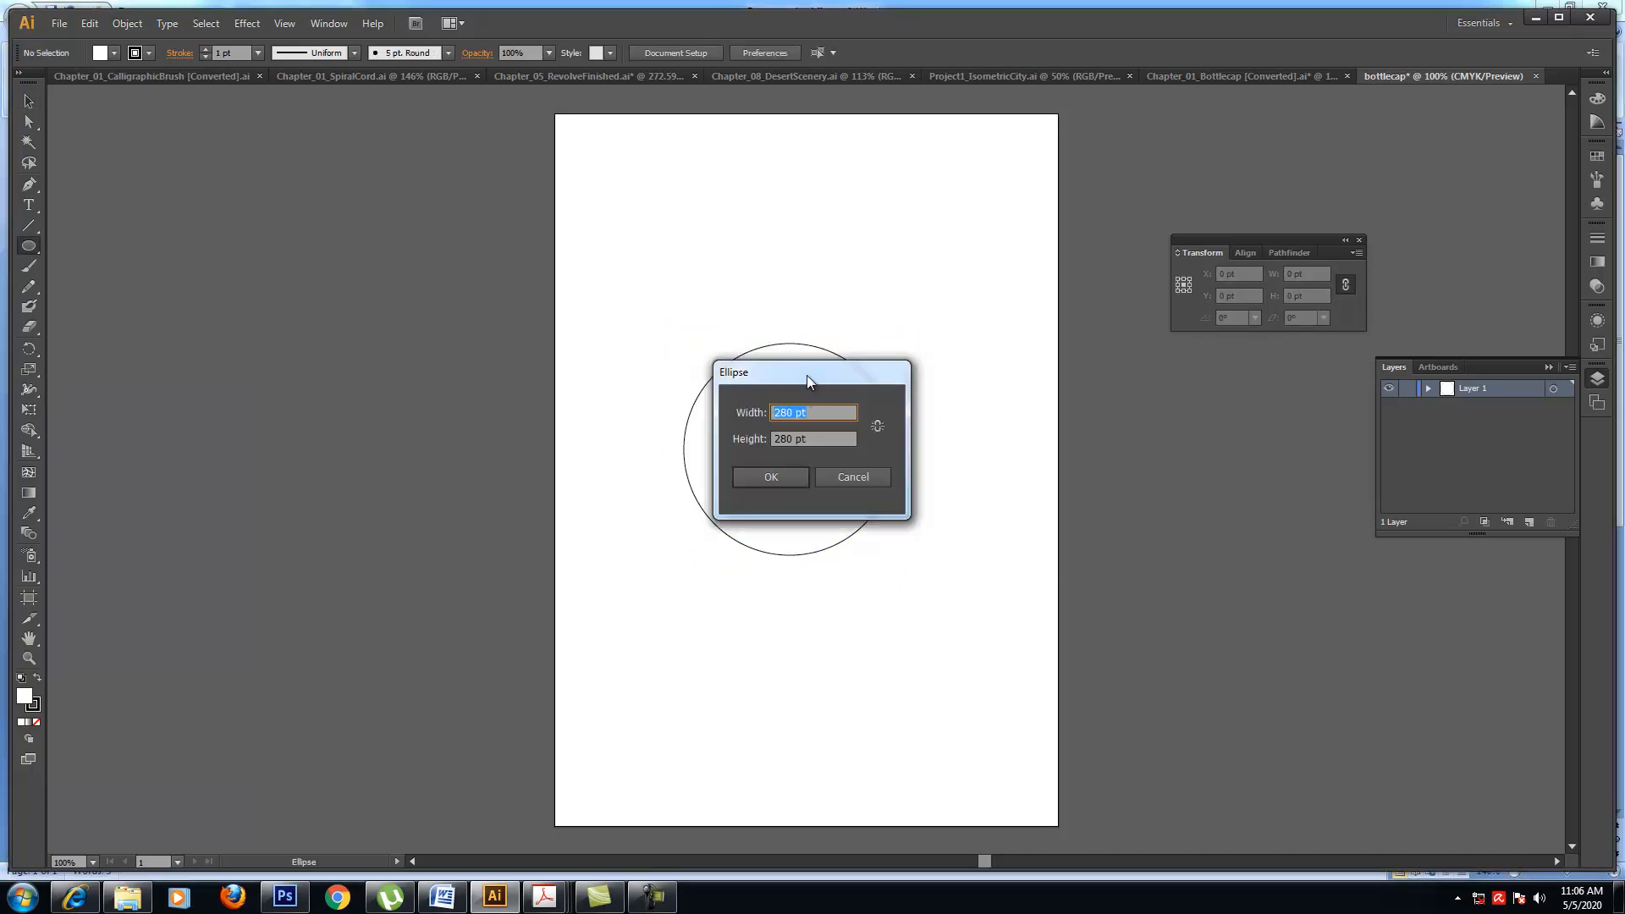
pyautogui.moveTo(805, 375); pyautogui.dragTo(973, 303)
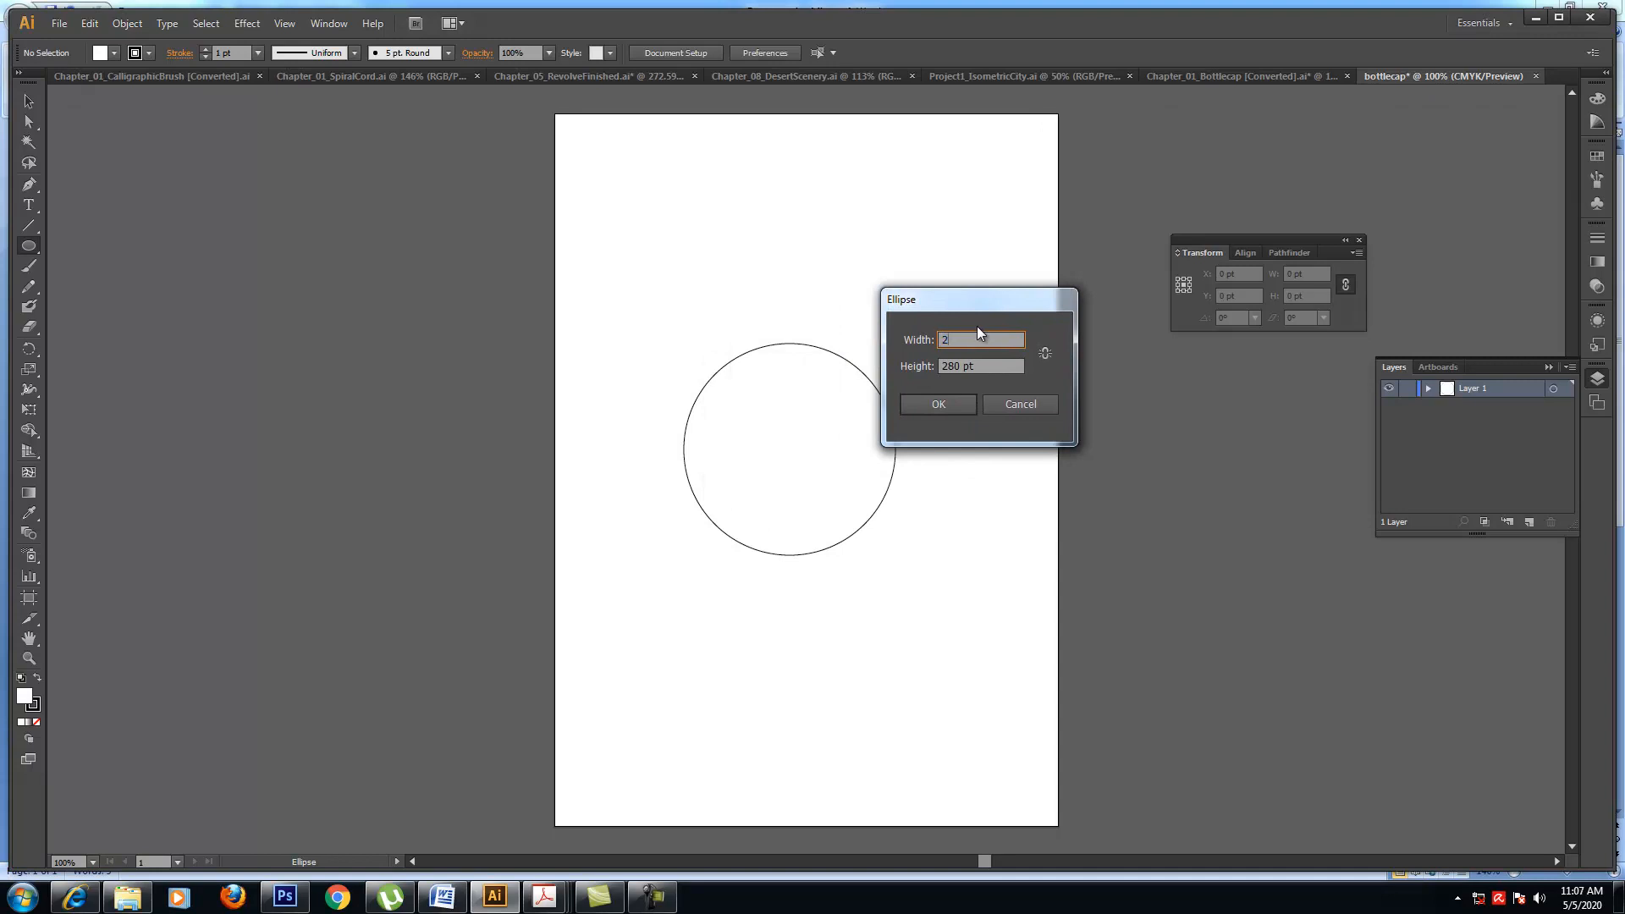
pyautogui.click(1045, 353)
pyautogui.click(965, 365)
pyautogui.click(1045, 353)
pyautogui.click(903, 367)
pyautogui.write('27')
pyautogui.click(938, 403)
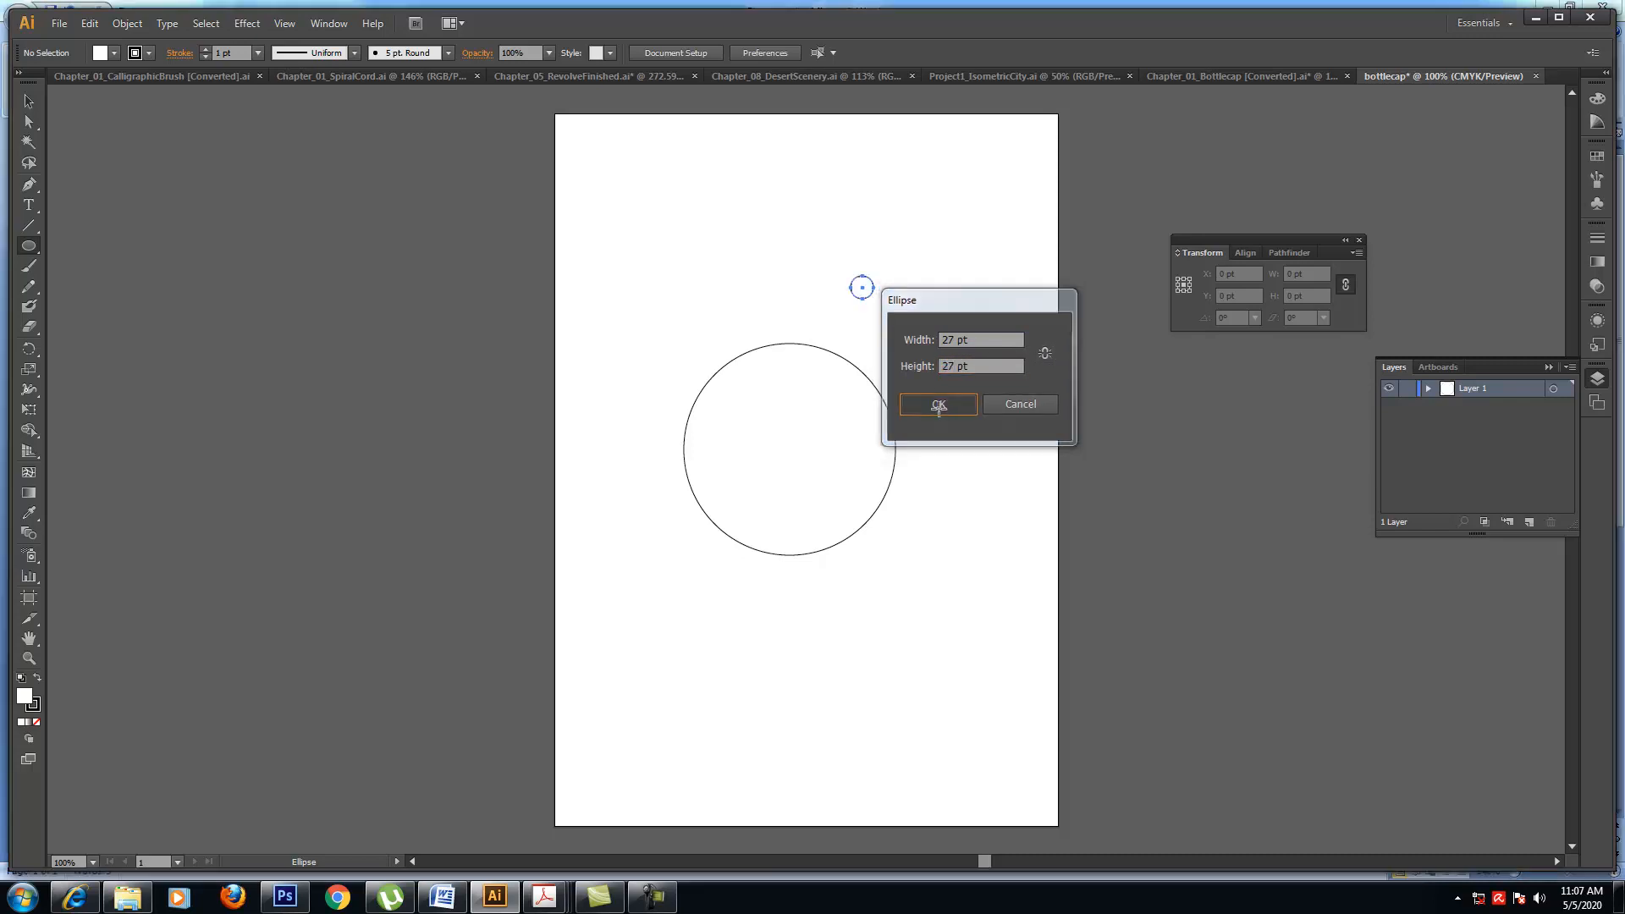
# - Move the small circle onto the large circle's top edge and align both circles on their horizontal centers
pyautogui.click(28, 101)
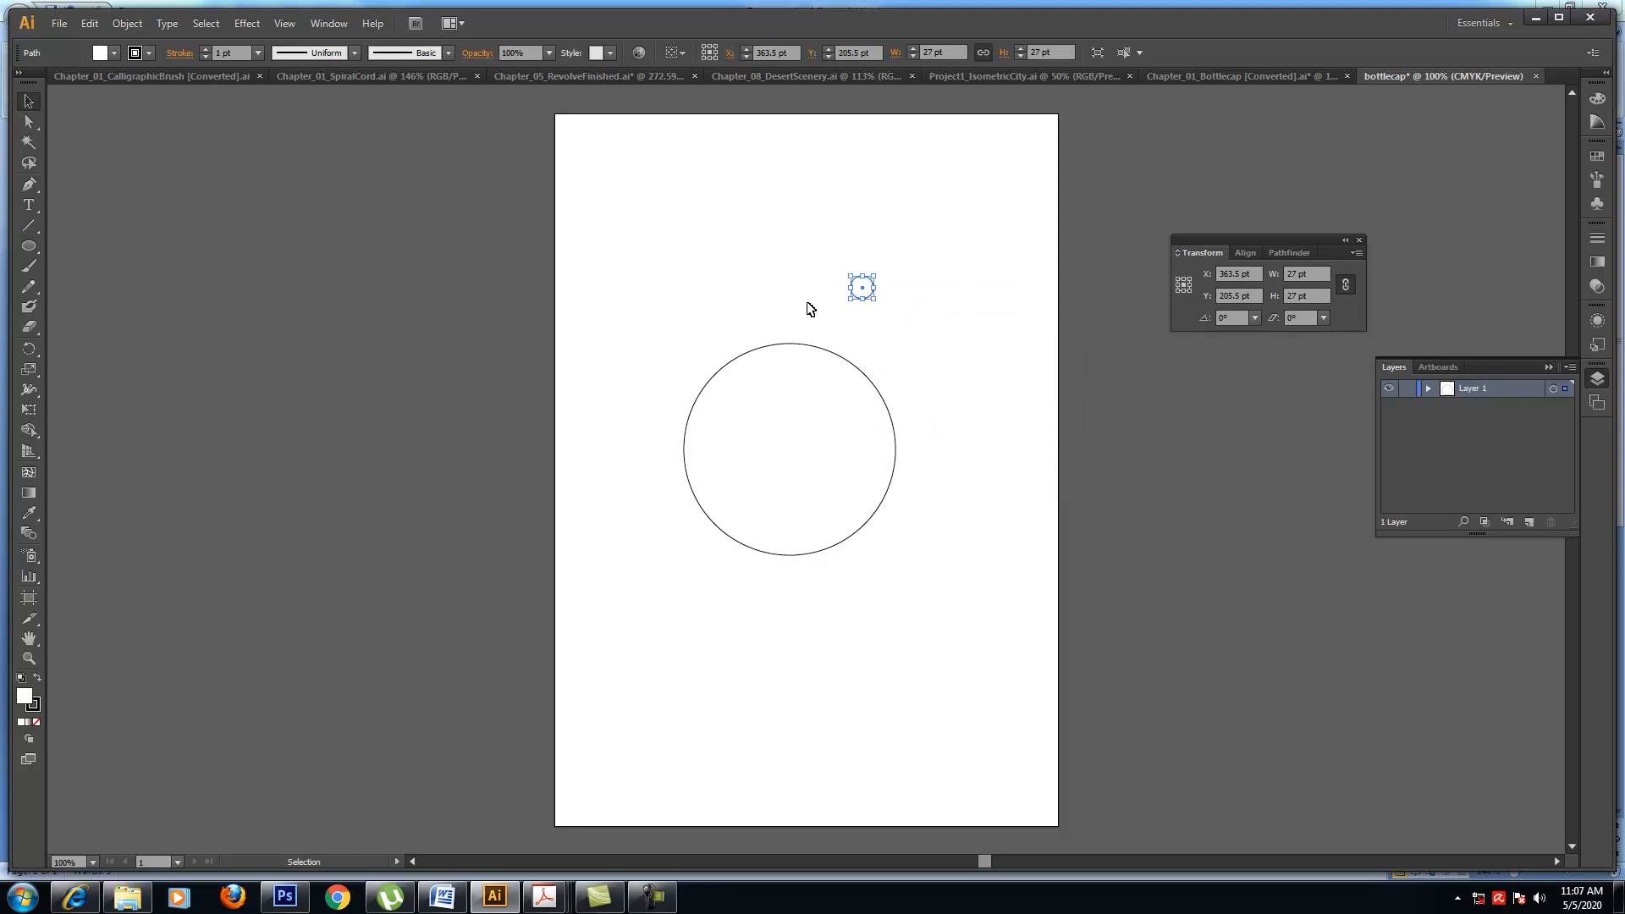
pyautogui.moveTo(872, 291); pyautogui.dragTo(786, 347)
pyautogui.moveTo(625, 302); pyautogui.dragTo(962, 655)
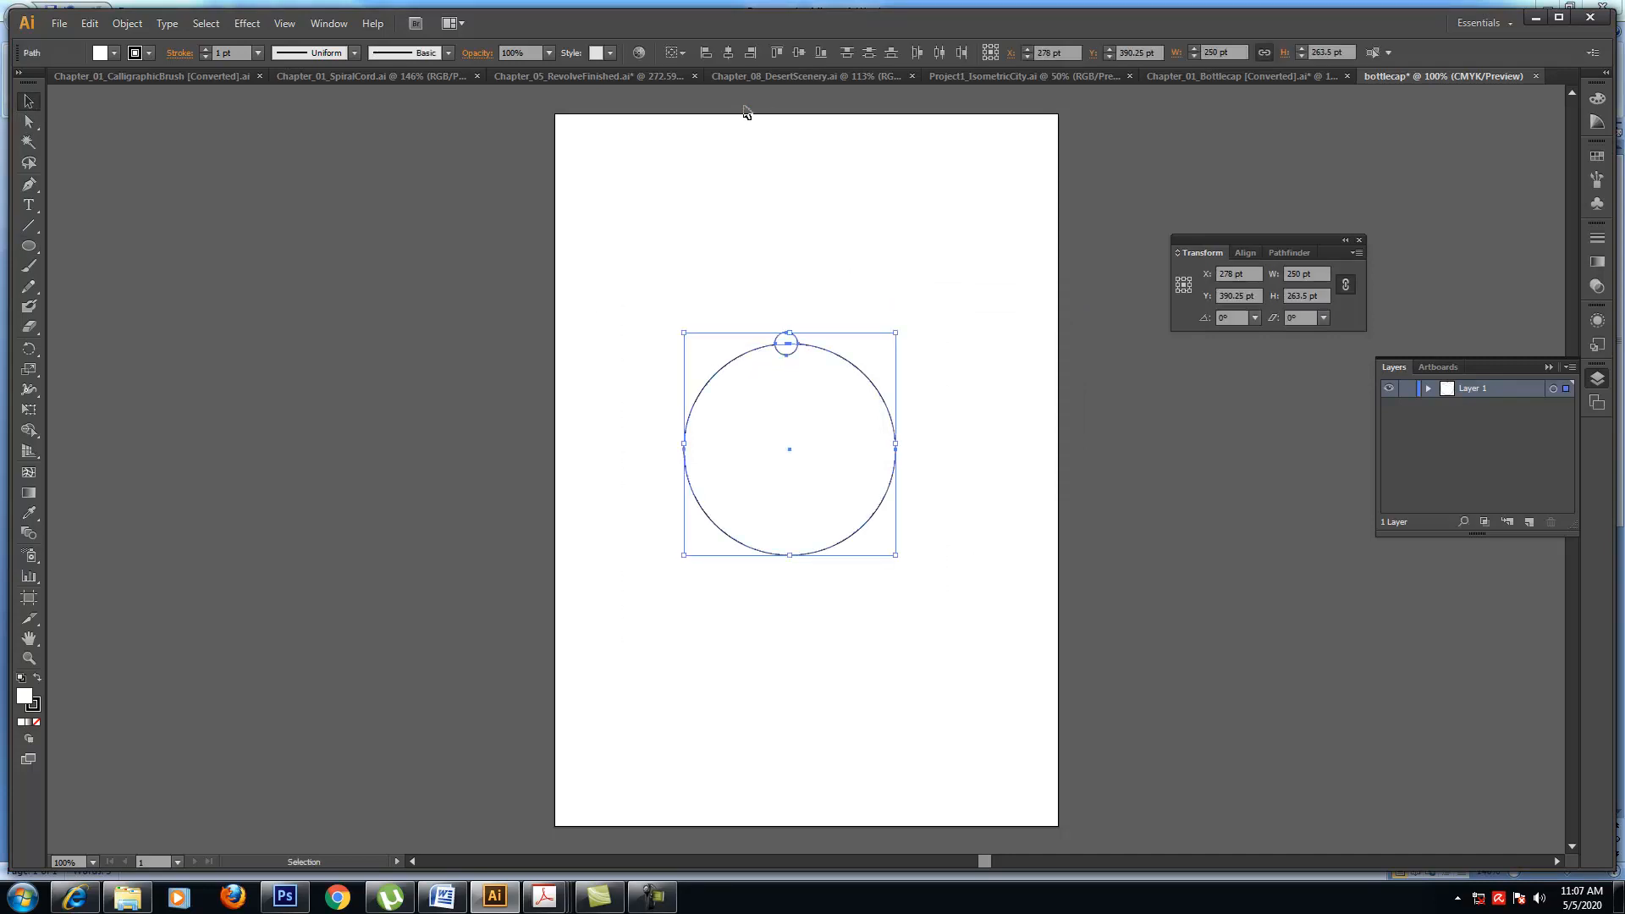
pyautogui.click(674, 254)
pyautogui.moveTo(625, 265); pyautogui.dragTo(917, 628)
pyautogui.click(728, 54)
pyautogui.click(725, 236)
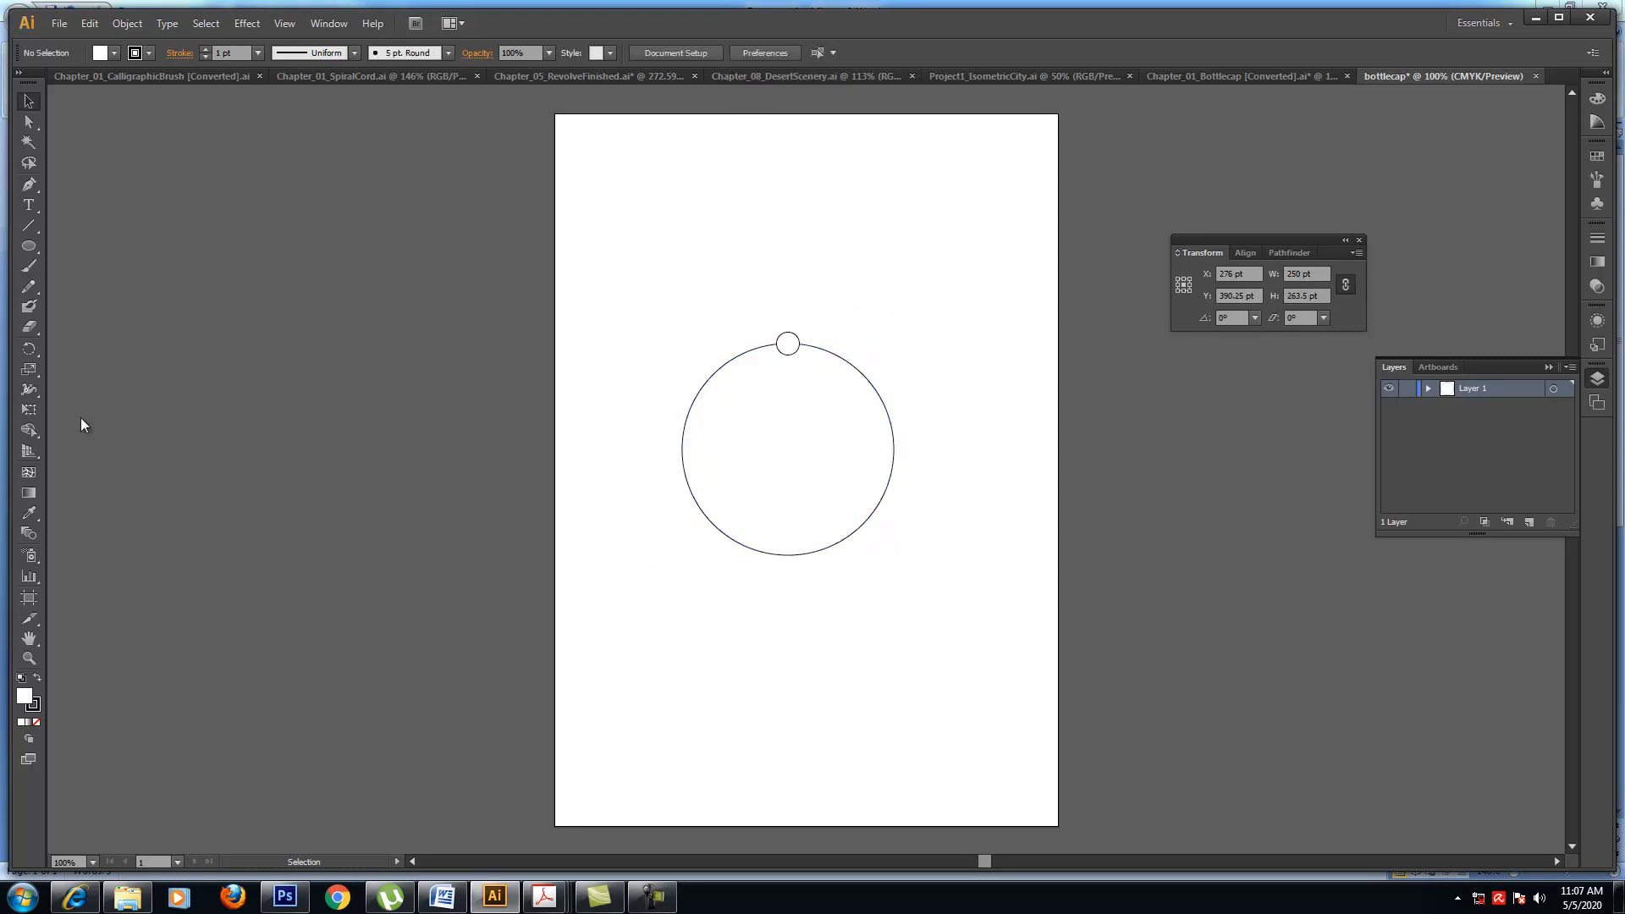
# - Duplicate the small circle onto the large circle's bottom edge, directly opposite the original
pyautogui.click(29, 658)
pyautogui.moveTo(669, 287); pyautogui.dragTo(1006, 598)
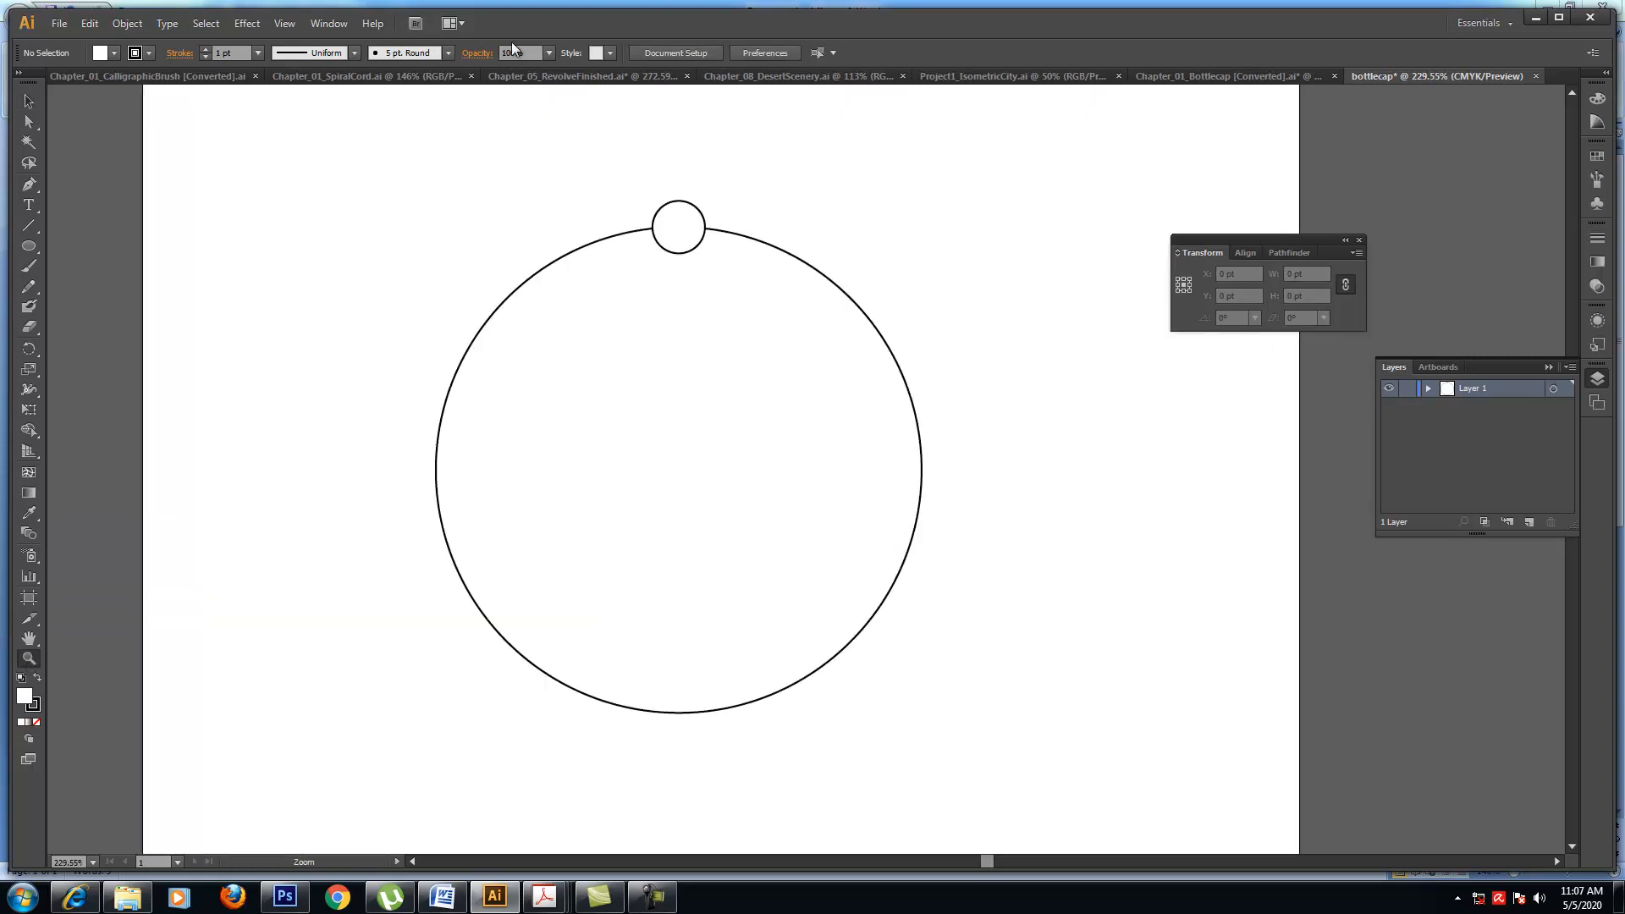
pyautogui.click(285, 23)
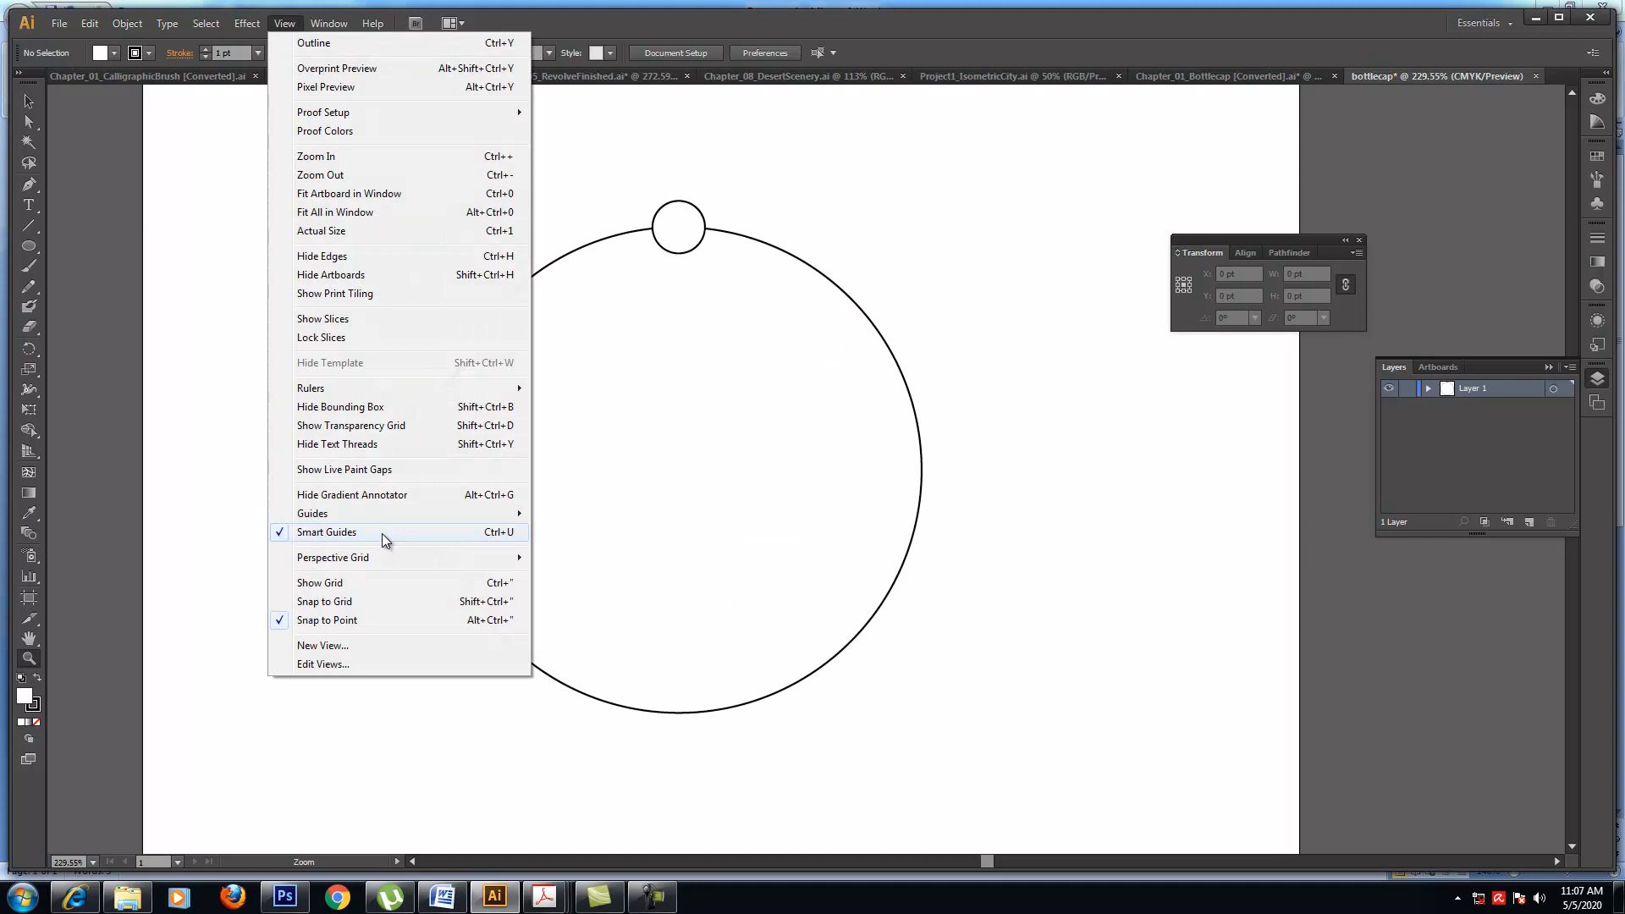
pyautogui.click(29, 103)
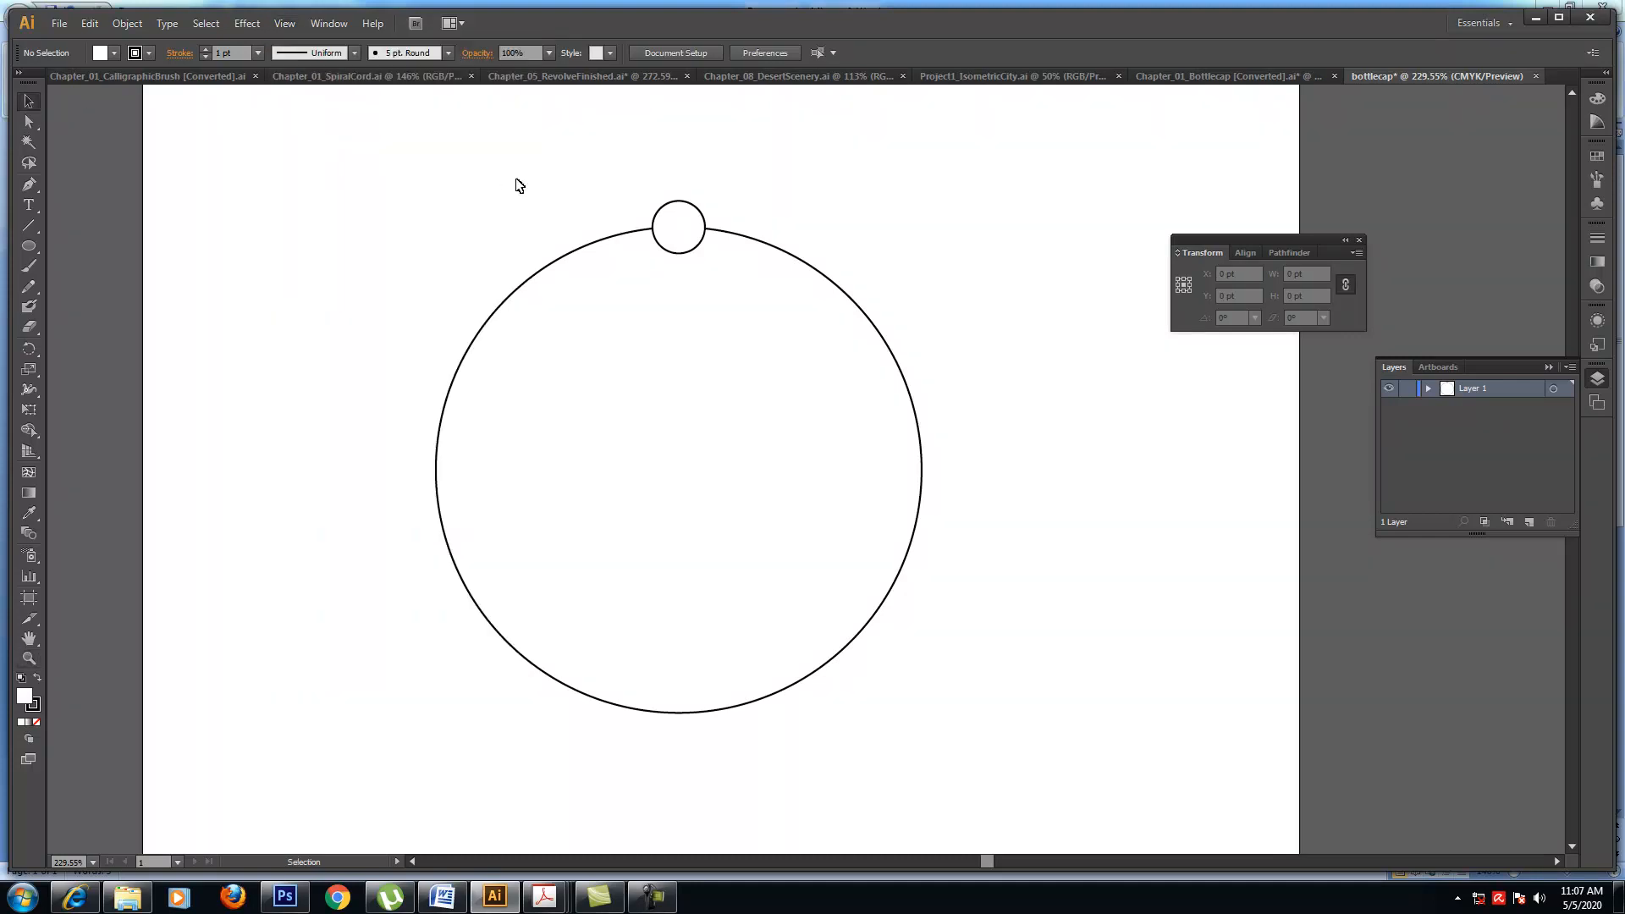
pyautogui.click(680, 234)
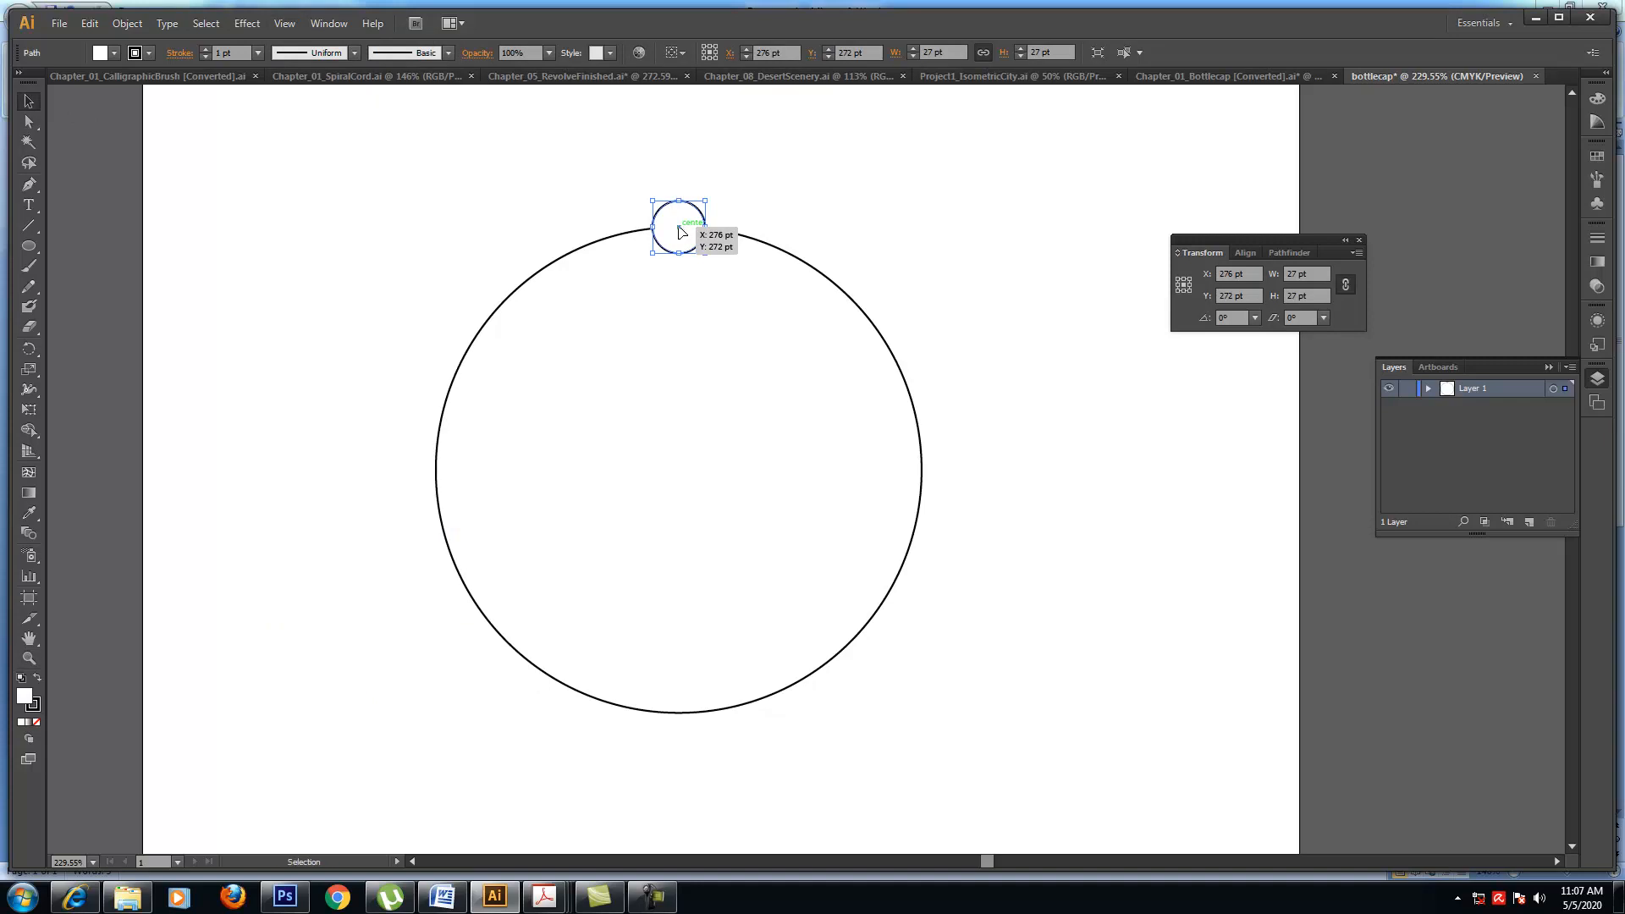
pyautogui.moveTo(682, 232); pyautogui.dragTo(686, 718)
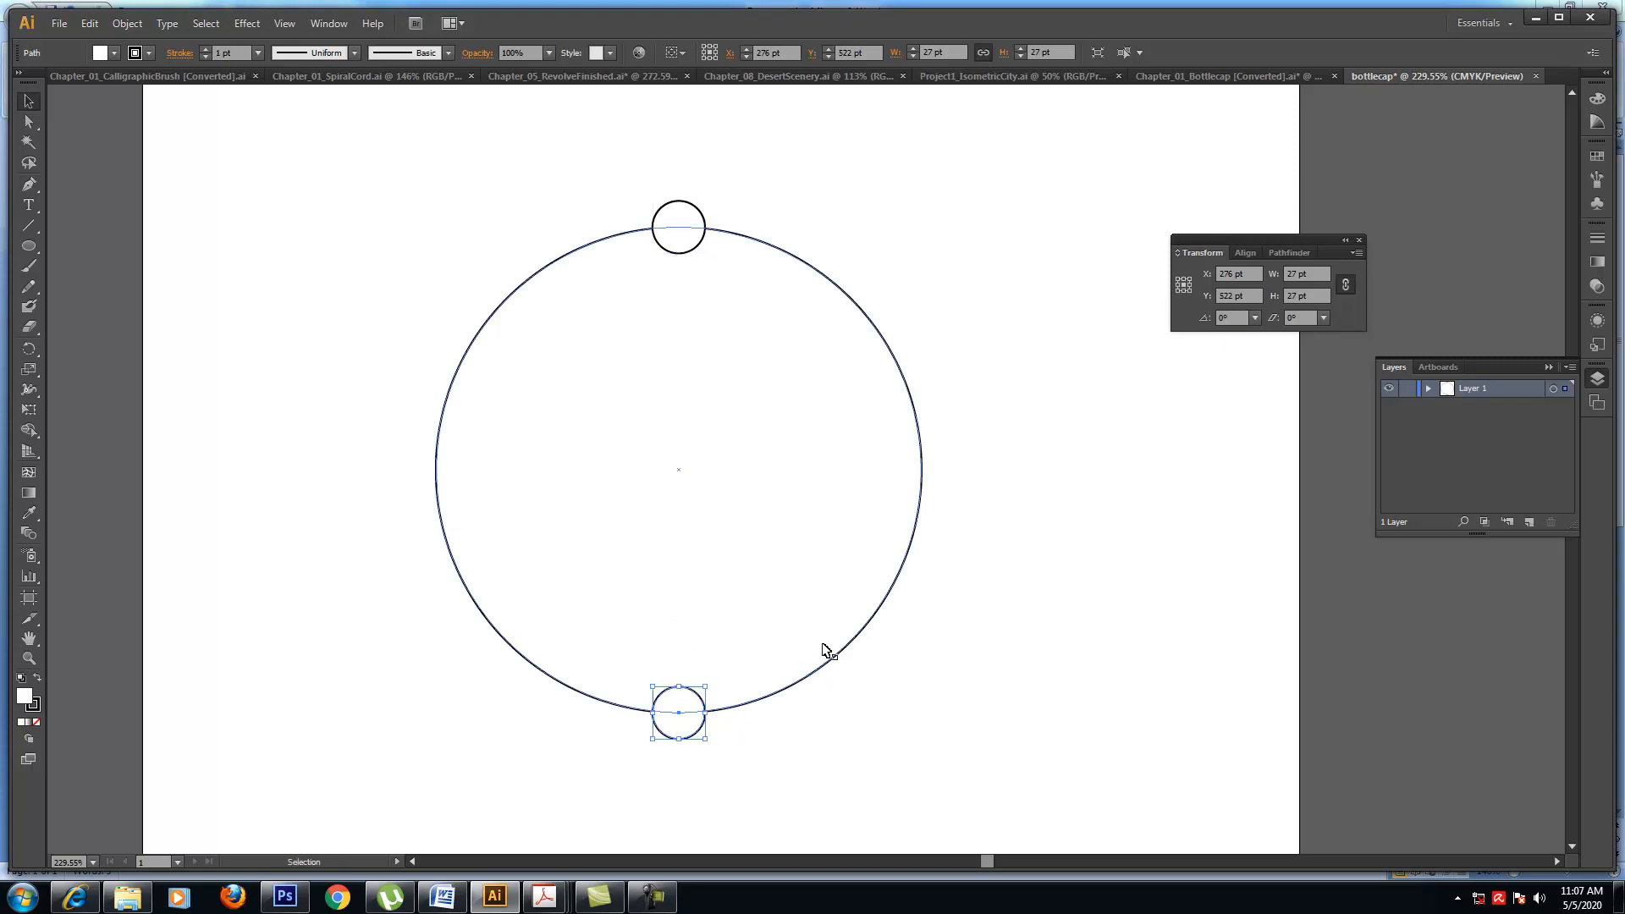
# - Select both small circles and set a 12° rotation for them about the large circle's center
pyautogui.click(683, 260)
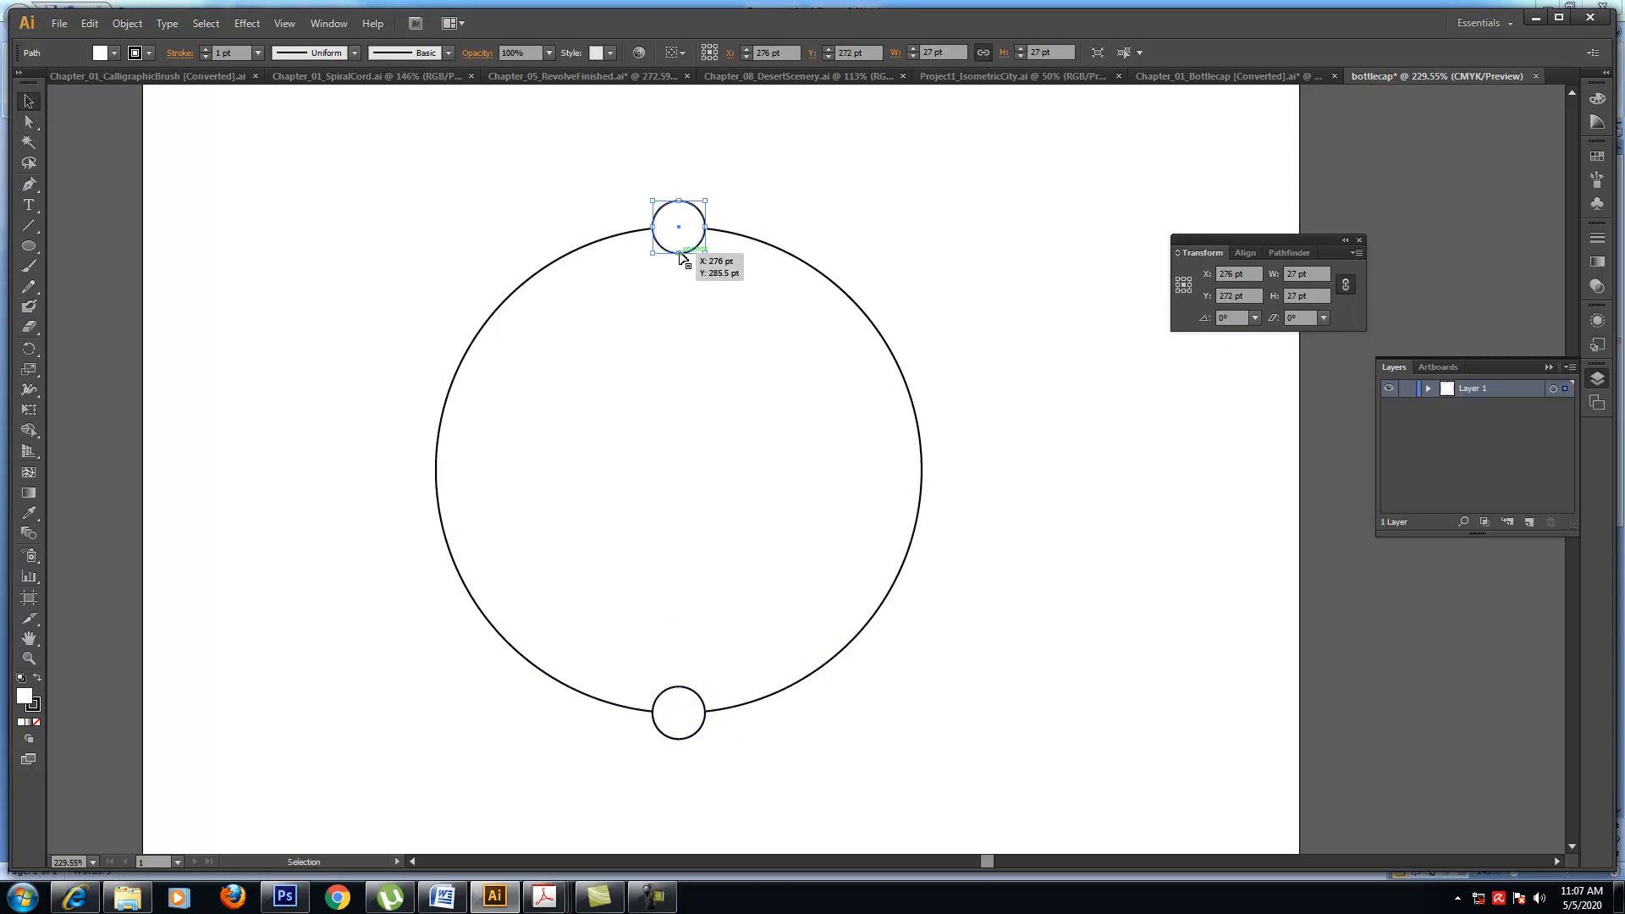
pyautogui.keyDown('shift'); pyautogui.click(668, 729); pyautogui.keyUp('shift')
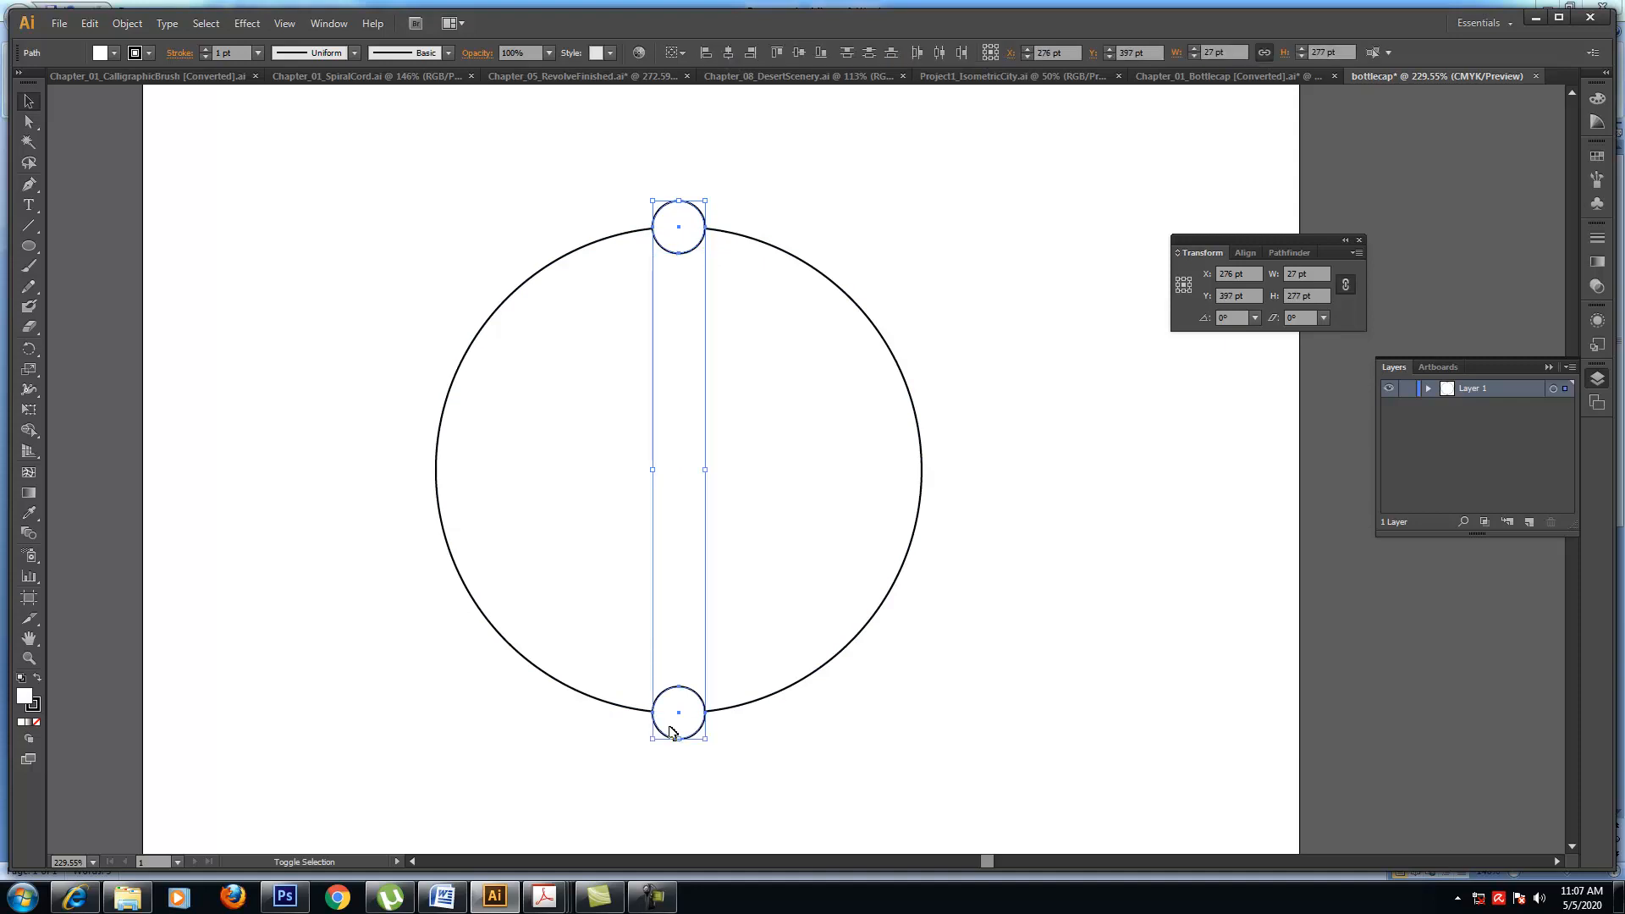
pyautogui.click(762, 310)
pyautogui.click(678, 250)
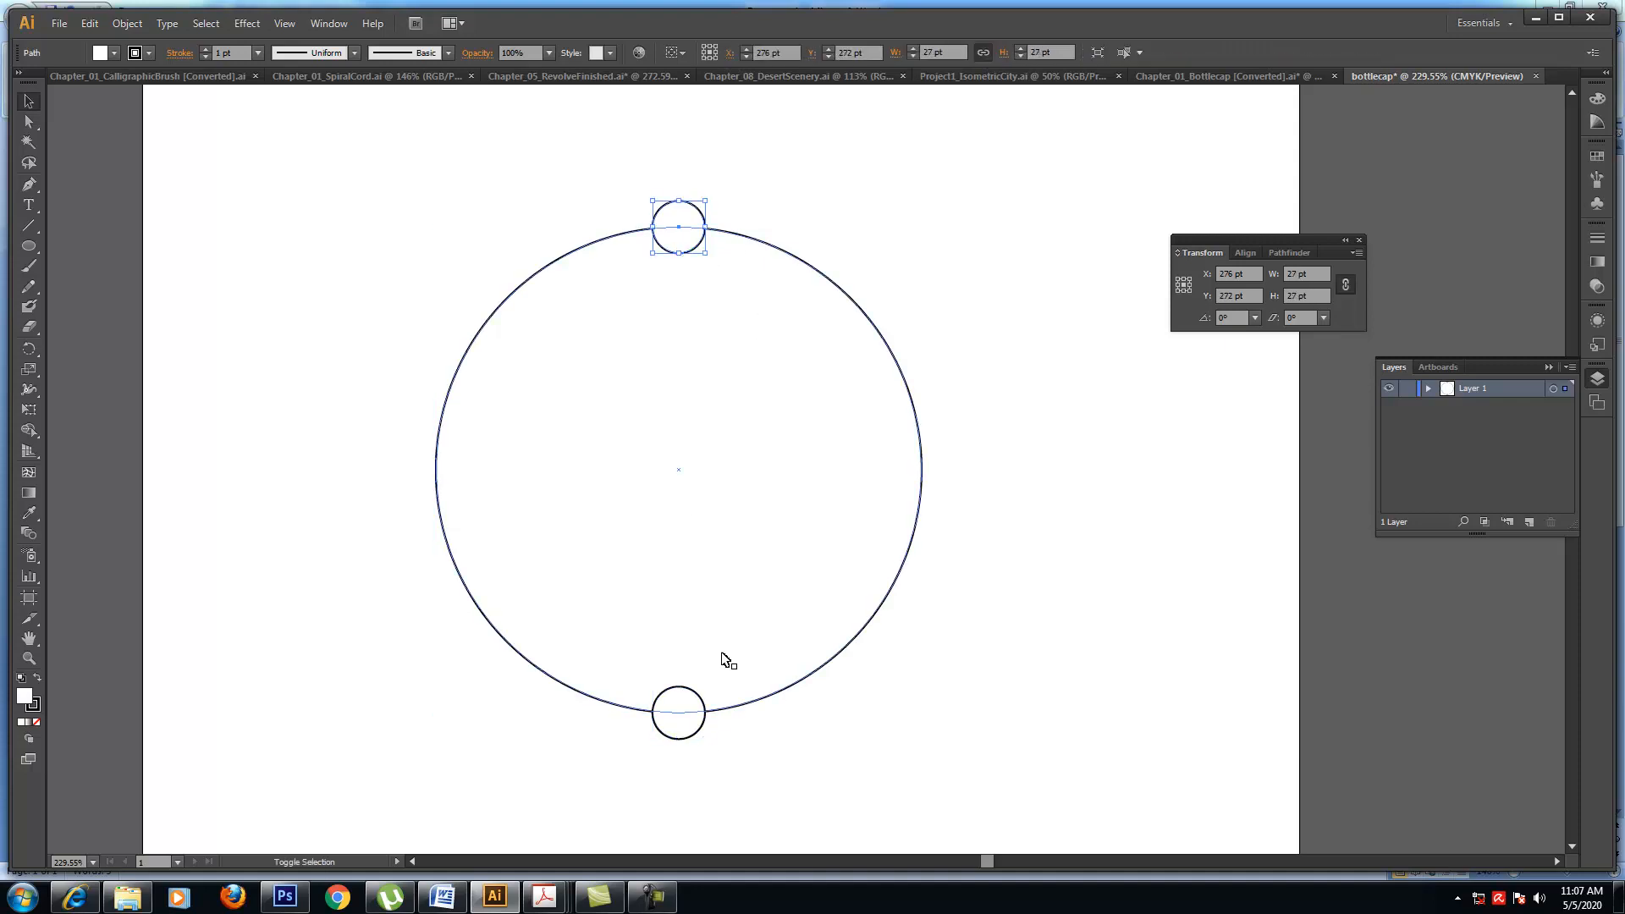
pyautogui.keyDown('shift'); pyautogui.click(692, 736); pyautogui.keyUp('shift')
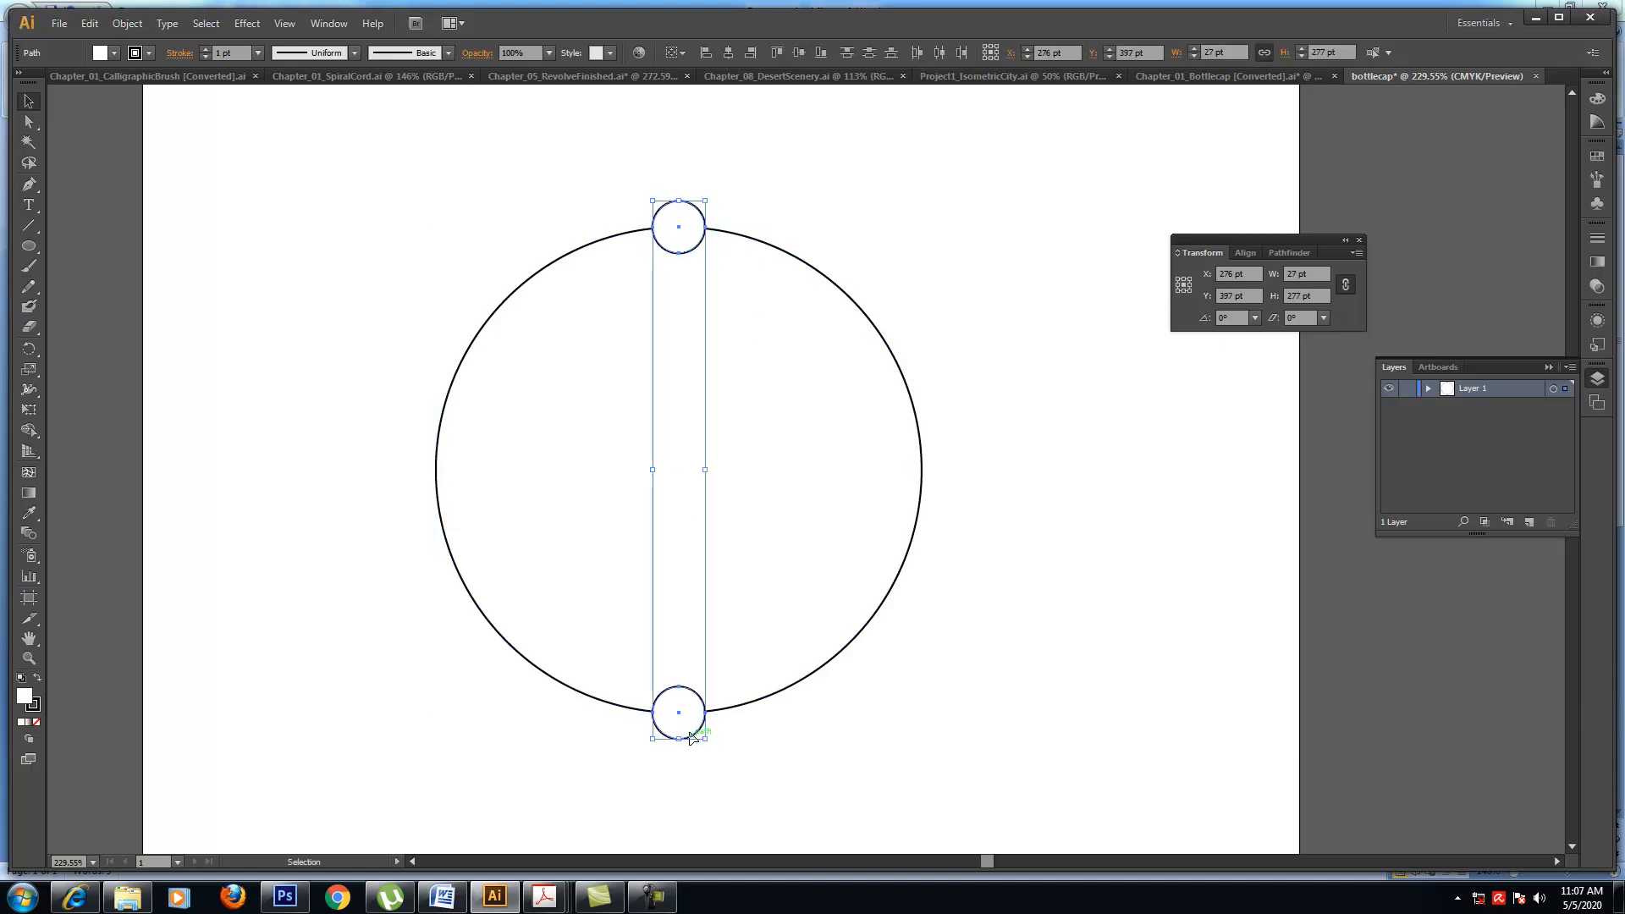
pyautogui.click(34, 355)
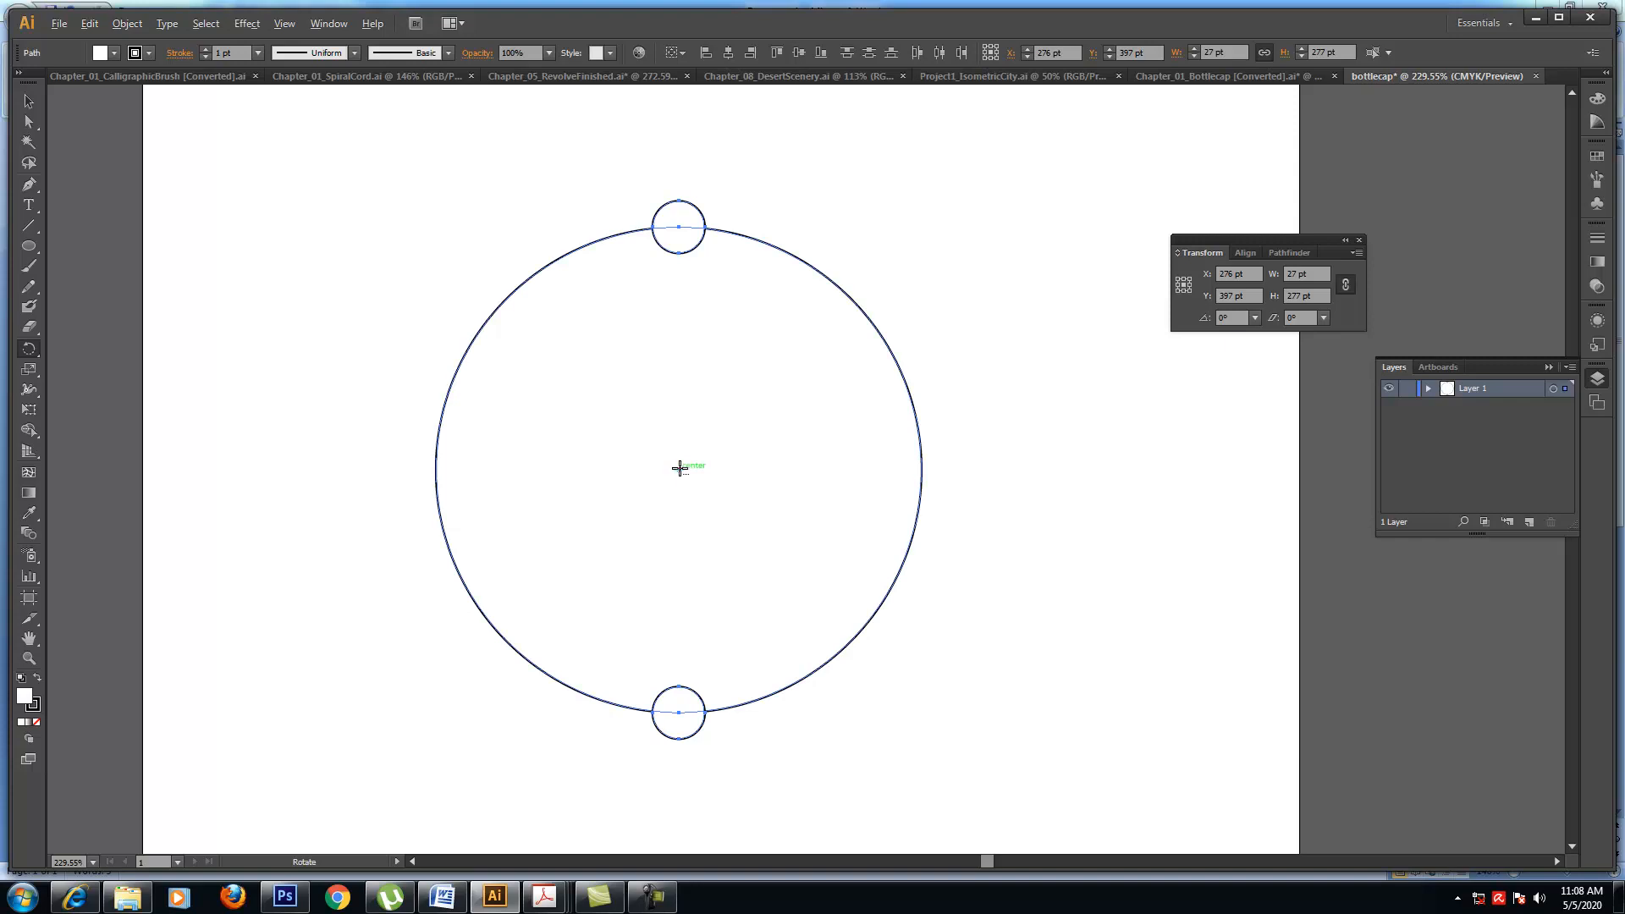
pyautogui.doubleClick(29, 350)
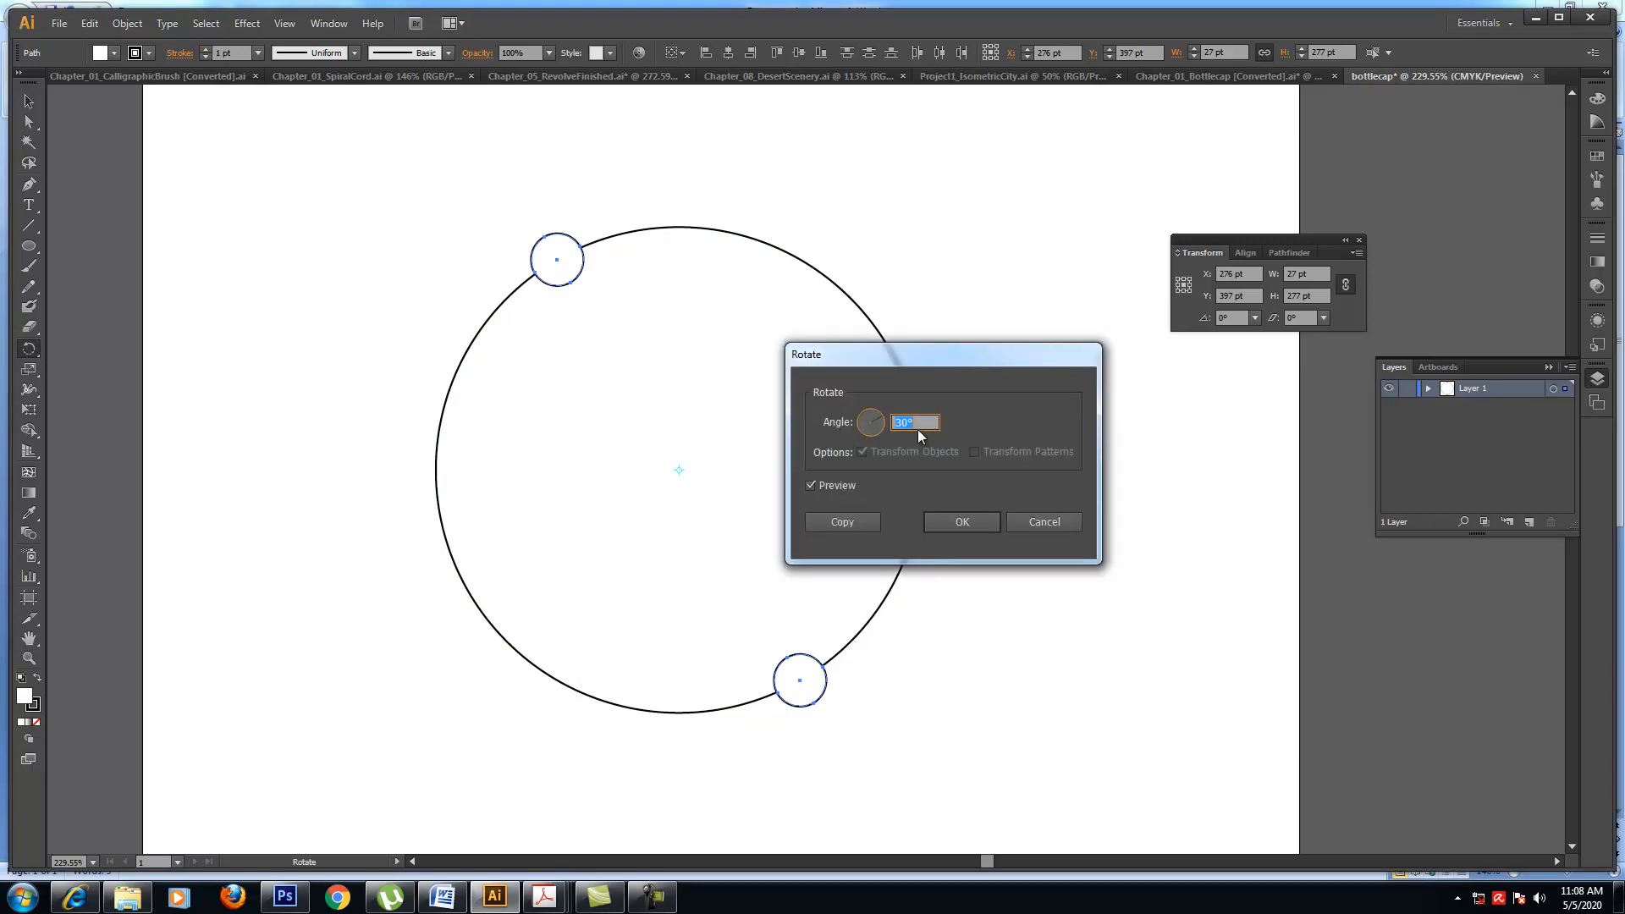
pyautogui.click(819, 486)
pyautogui.click(819, 486)
pyautogui.click(819, 486)
pyautogui.click(819, 486)
pyautogui.click(904, 423)
pyautogui.write('12')
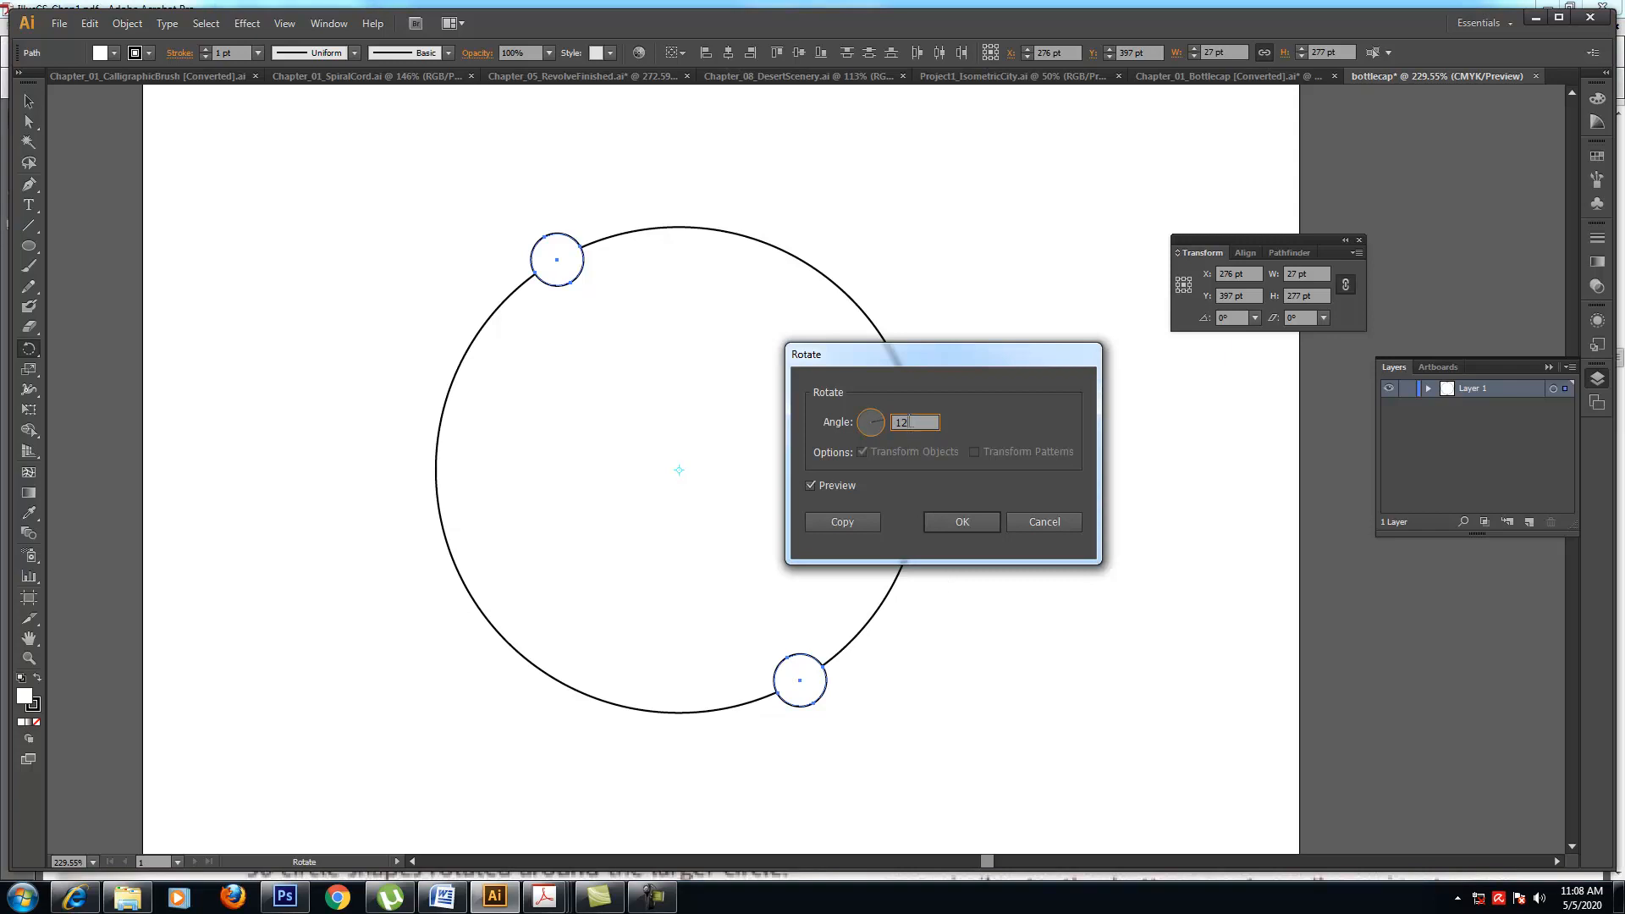
# - Preview the 12° rotation and apply it as a copy of the two small circles
pyautogui.click(841, 484)
pyautogui.click(841, 484)
pyautogui.click(842, 484)
pyautogui.click(841, 484)
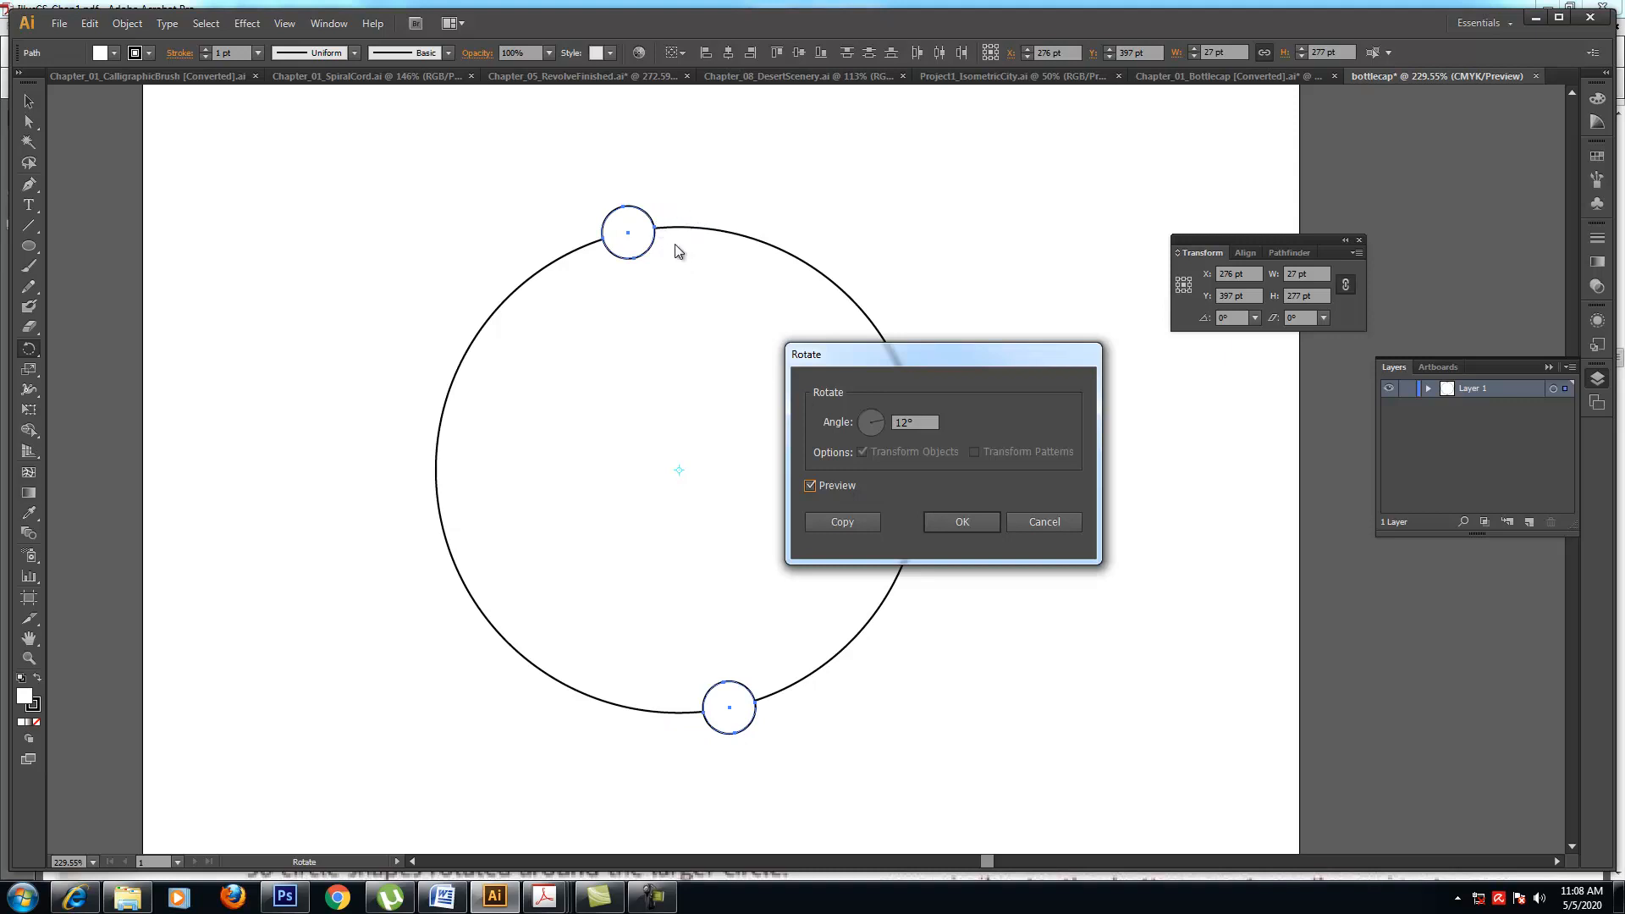
pyautogui.click(832, 486)
pyautogui.click(830, 485)
pyautogui.click(842, 521)
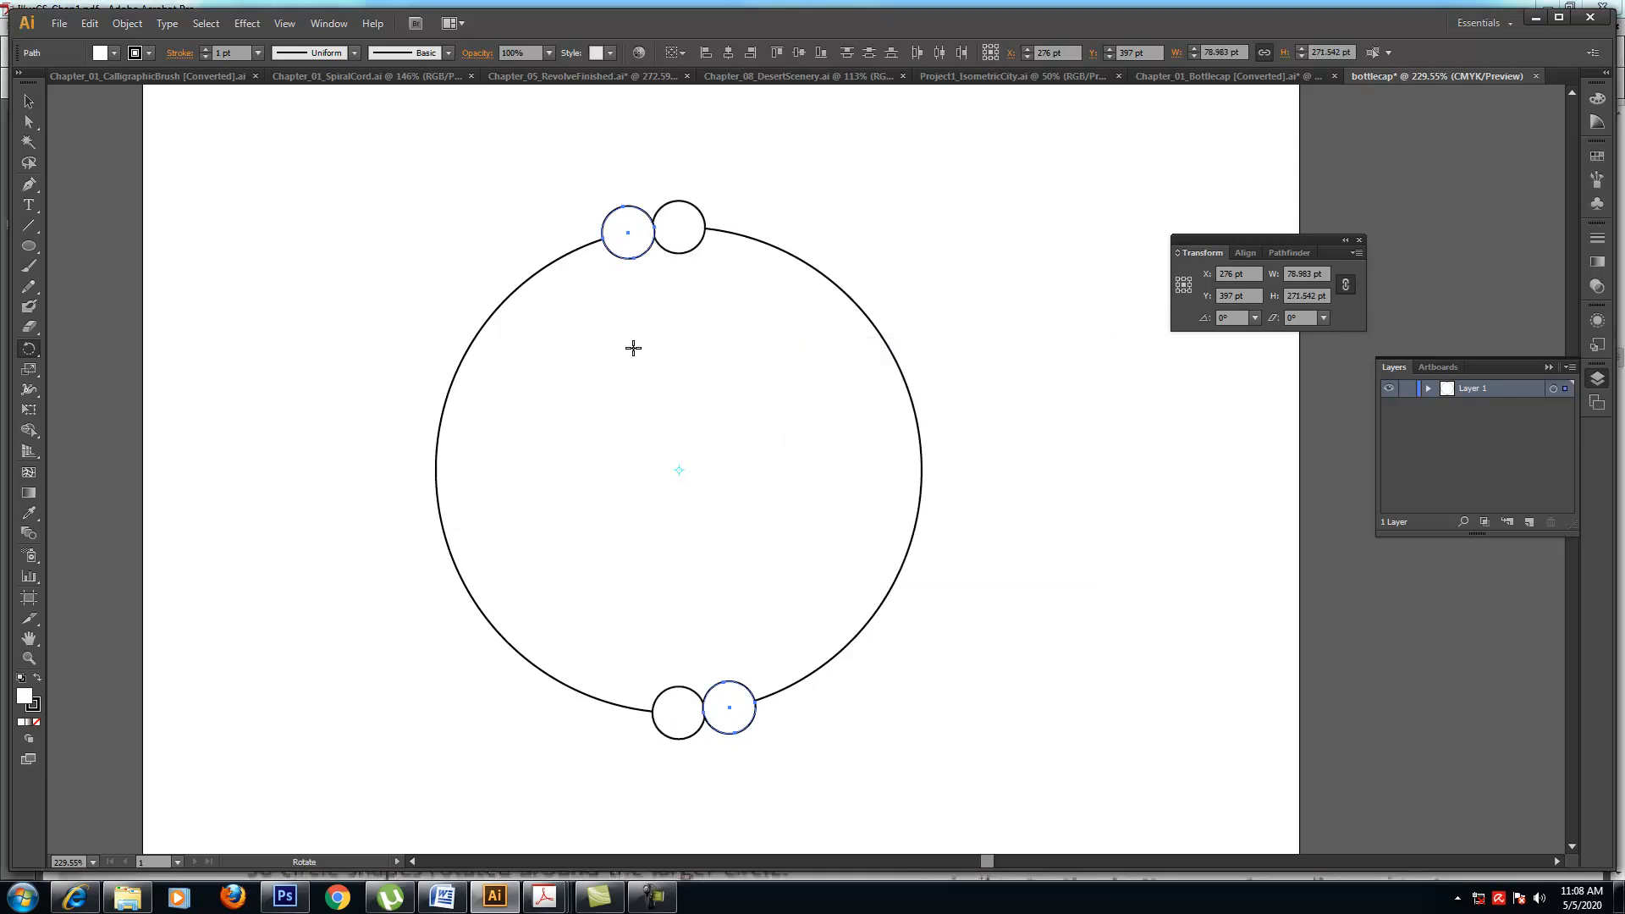
# - Repeat the rotated copy until small circles surround the large circle's whole edge
pyautogui.press('v')
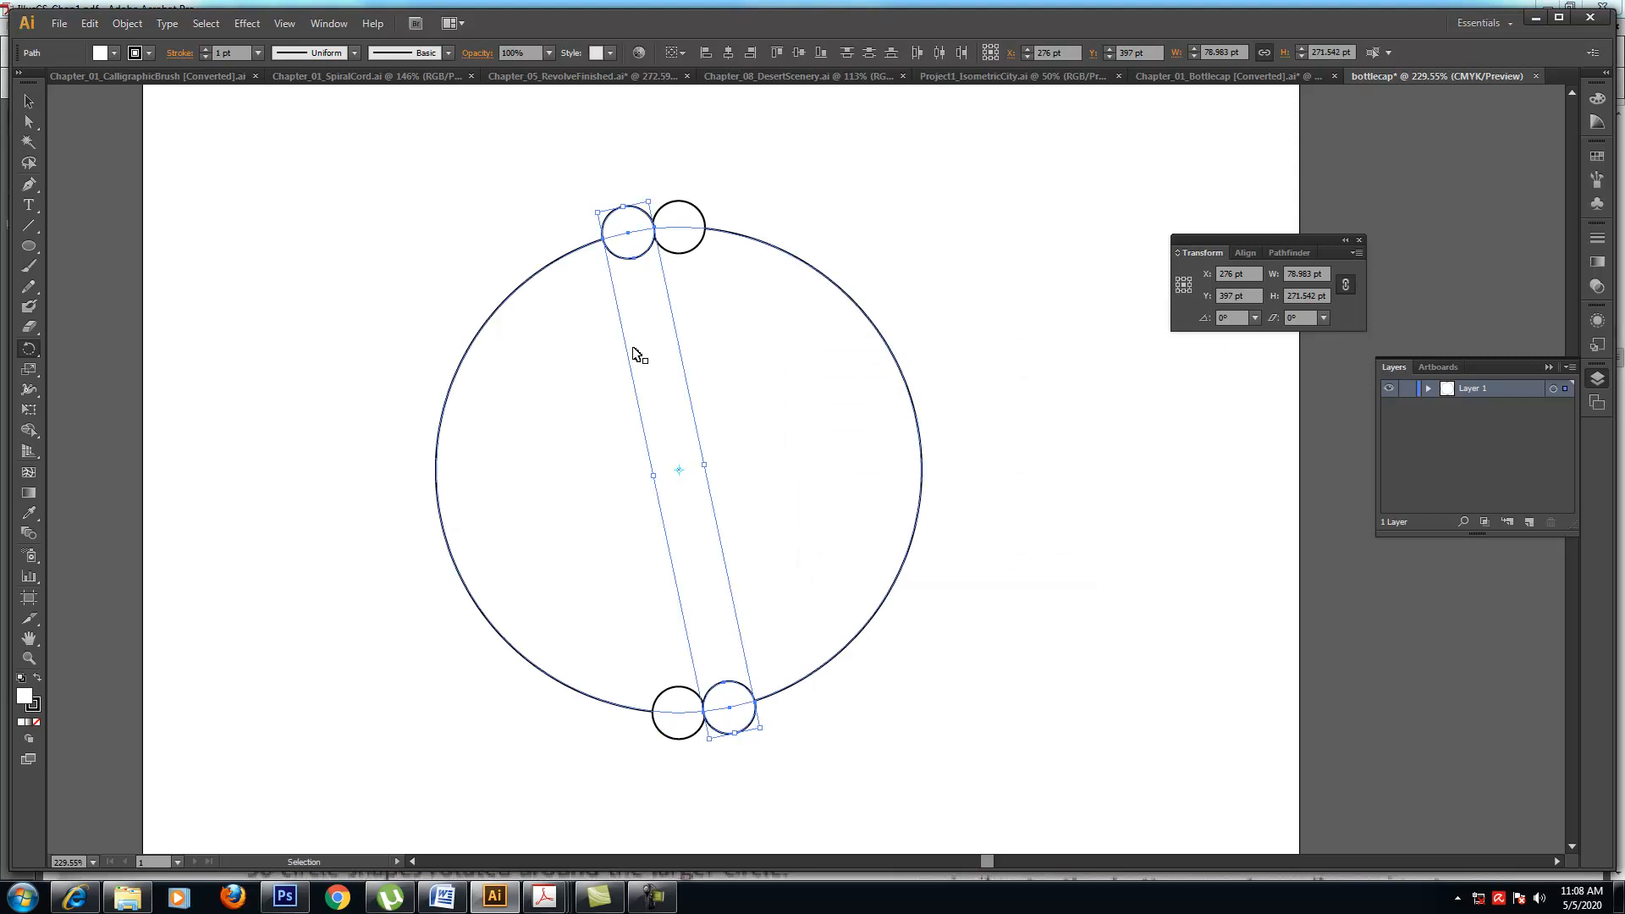
pyautogui.hotkey('ctrl', 'd')
pyautogui.hotkey('ctrl', 'd')
pyautogui.hotkey('ctrl', 'd')
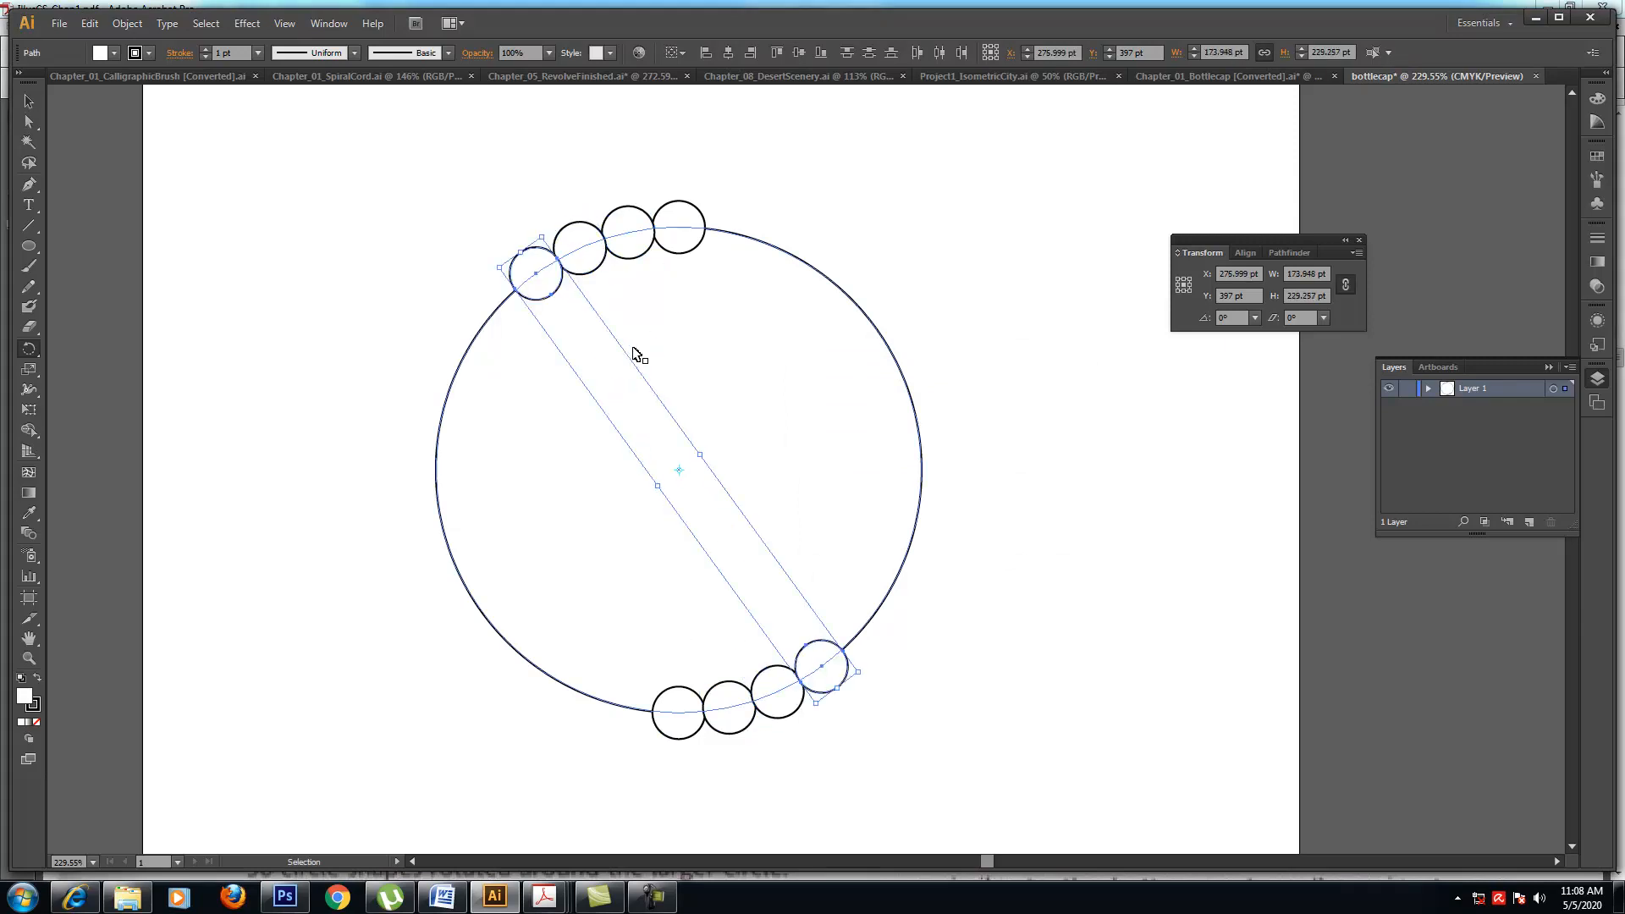
pyautogui.hotkey('ctrl', 'd')
pyautogui.hotkey('ctrl', 'd')
pyautogui.hotkey('ctrl', 'd')
pyautogui.hotkey('ctrl', 'd')
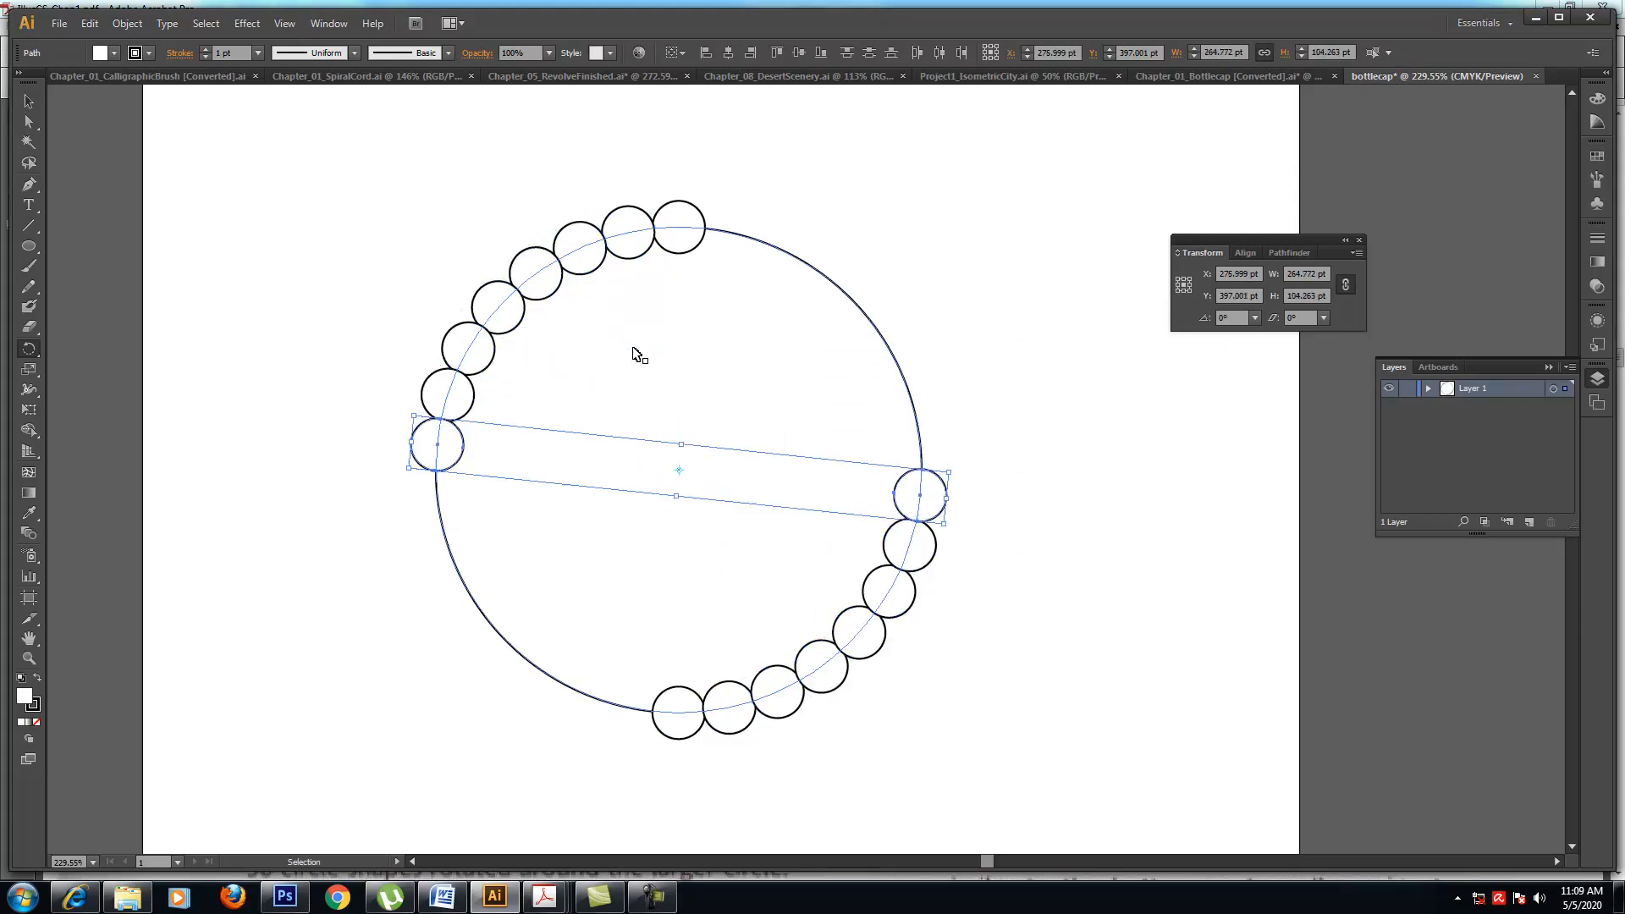
pyautogui.hotkey('ctrl', 'd')
pyautogui.hotkey('ctrl', 'd')
pyautogui.hotkey('ctrl', 'd')
pyautogui.hotkey('ctrl', 'd')
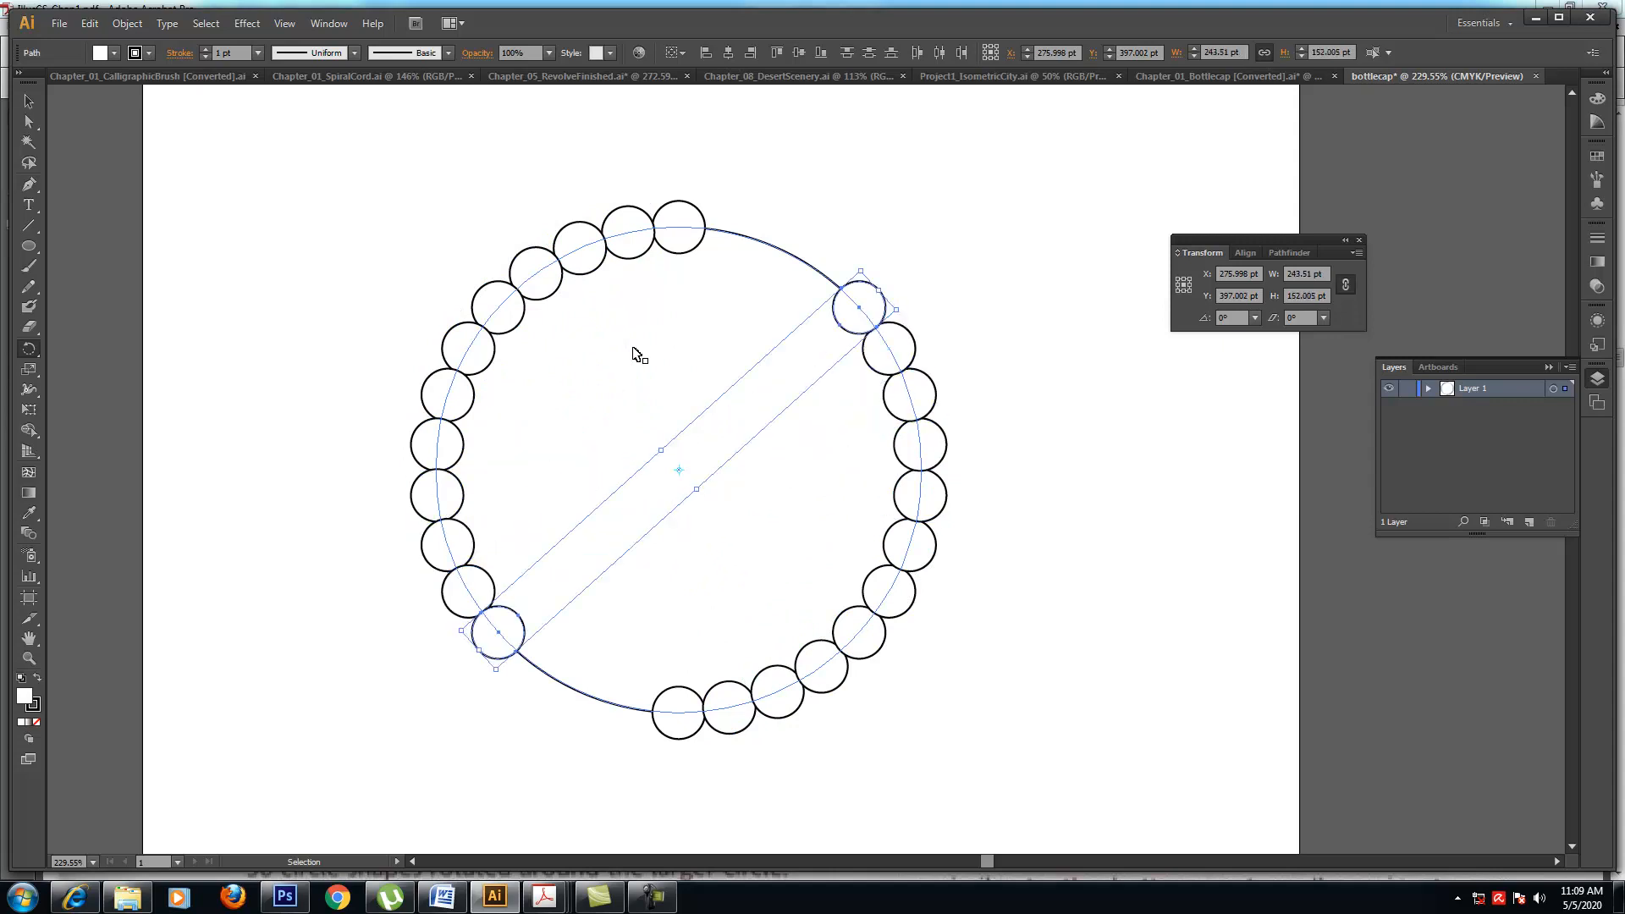
pyautogui.hotkey('ctrl', 'd')
pyautogui.press('r')
# - Select the large circle with its ring of small circles and subtract the small ones using Pathfinder's Minus Front
pyautogui.click(28, 101)
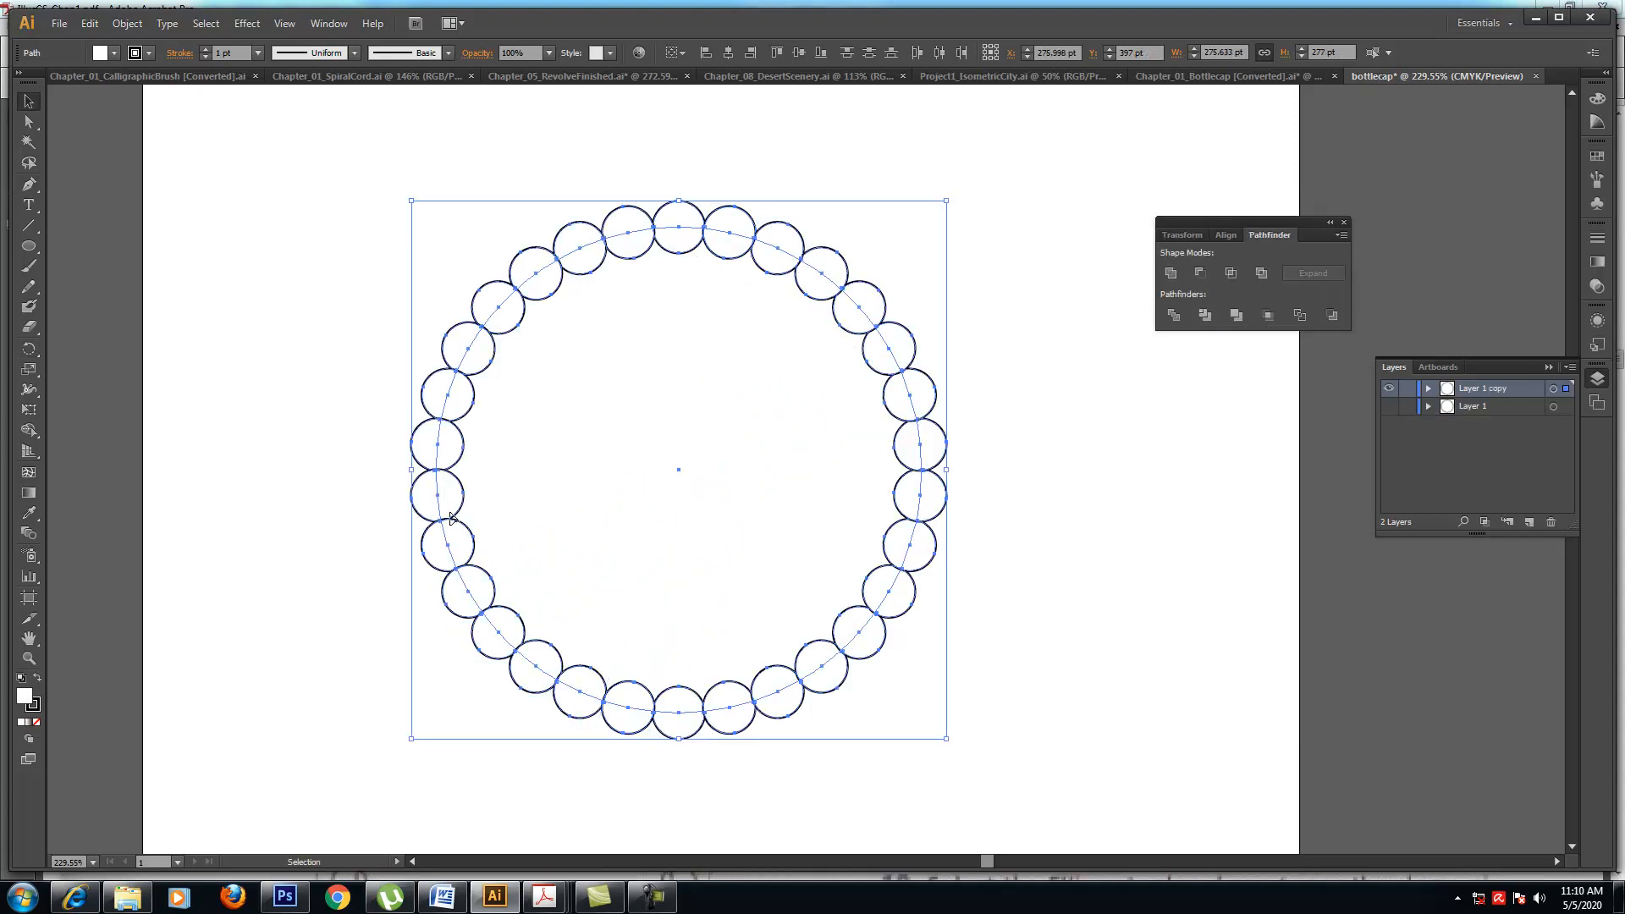
pyautogui.click(309, 485)
pyautogui.moveTo(355, 155); pyautogui.dragTo(1029, 799)
pyautogui.moveTo(1273, 237); pyautogui.dragTo(1252, 207)
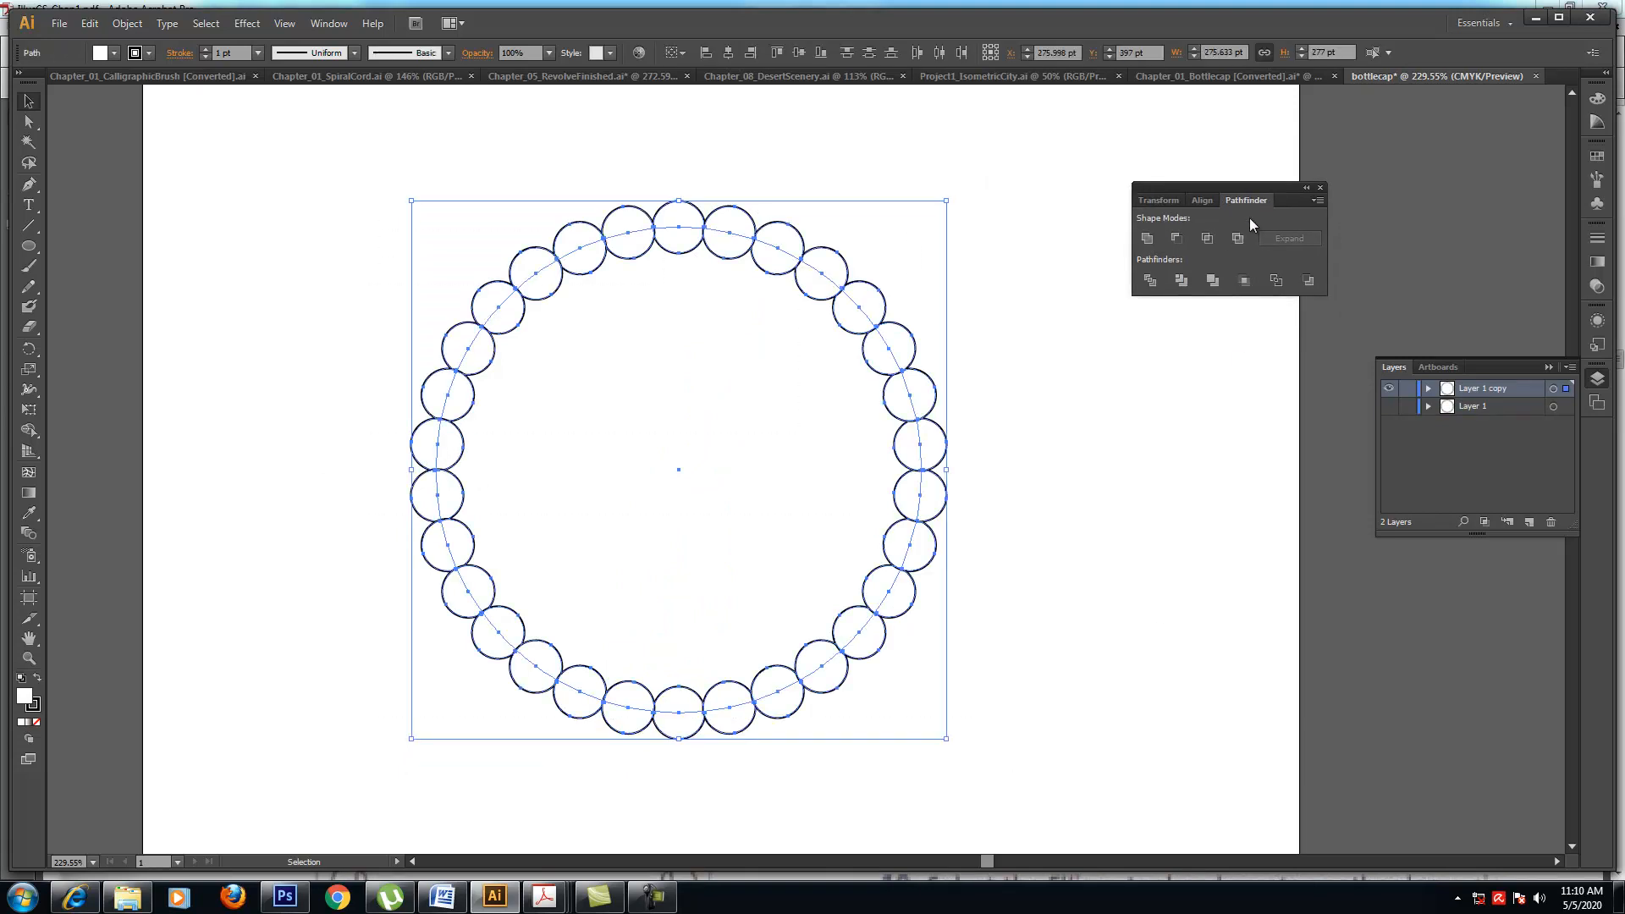
pyautogui.click(329, 22)
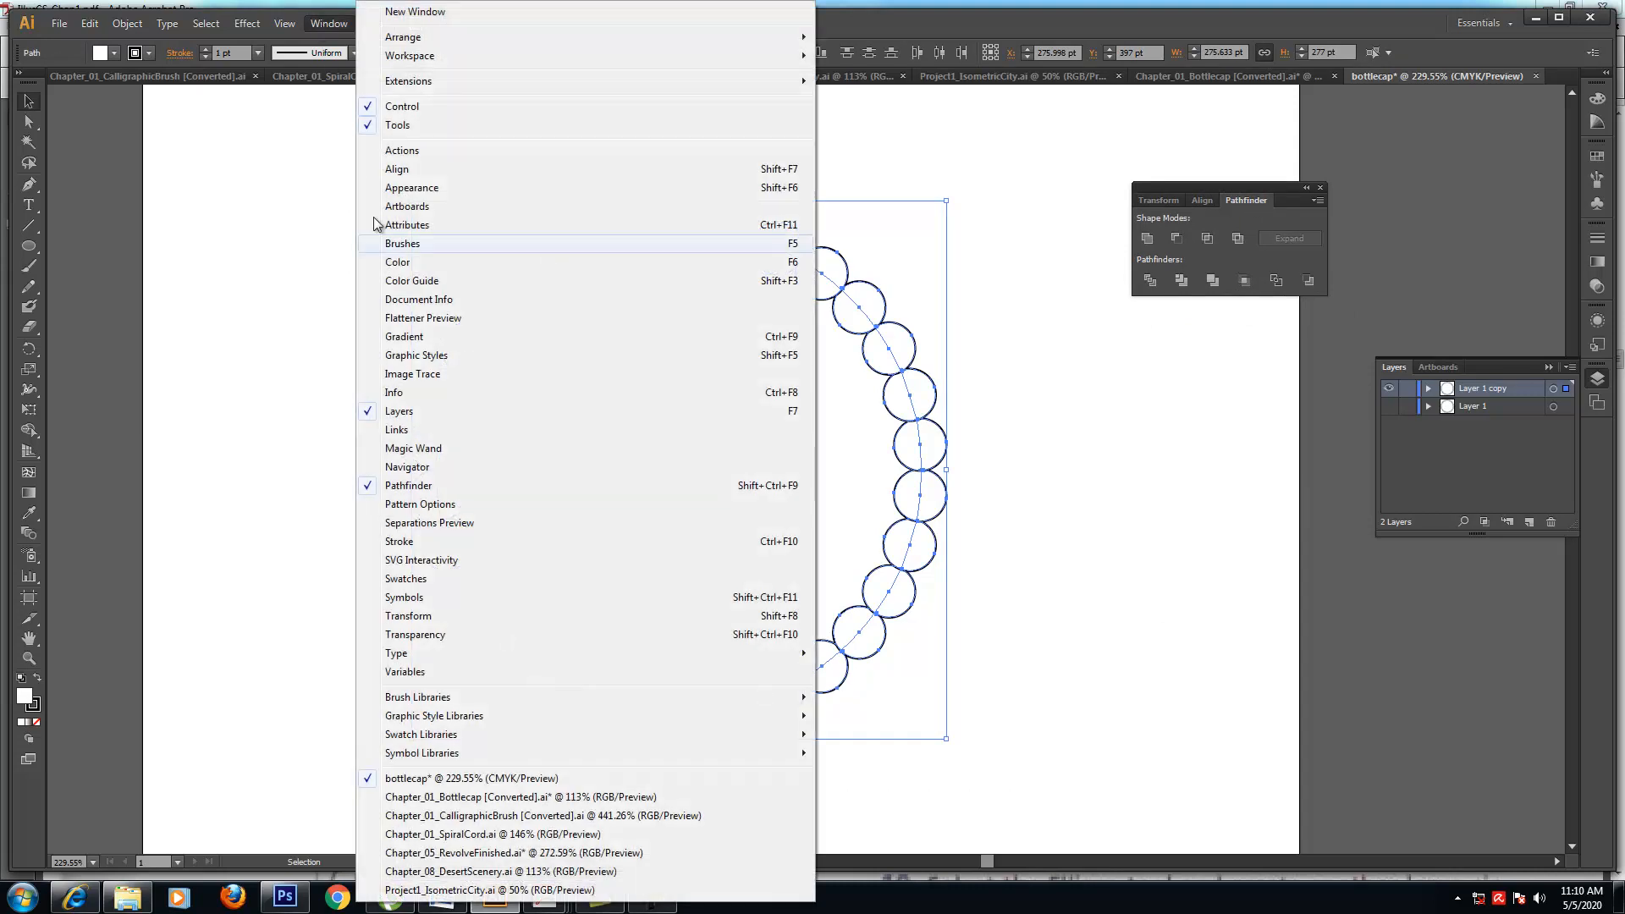
pyautogui.click(1239, 182)
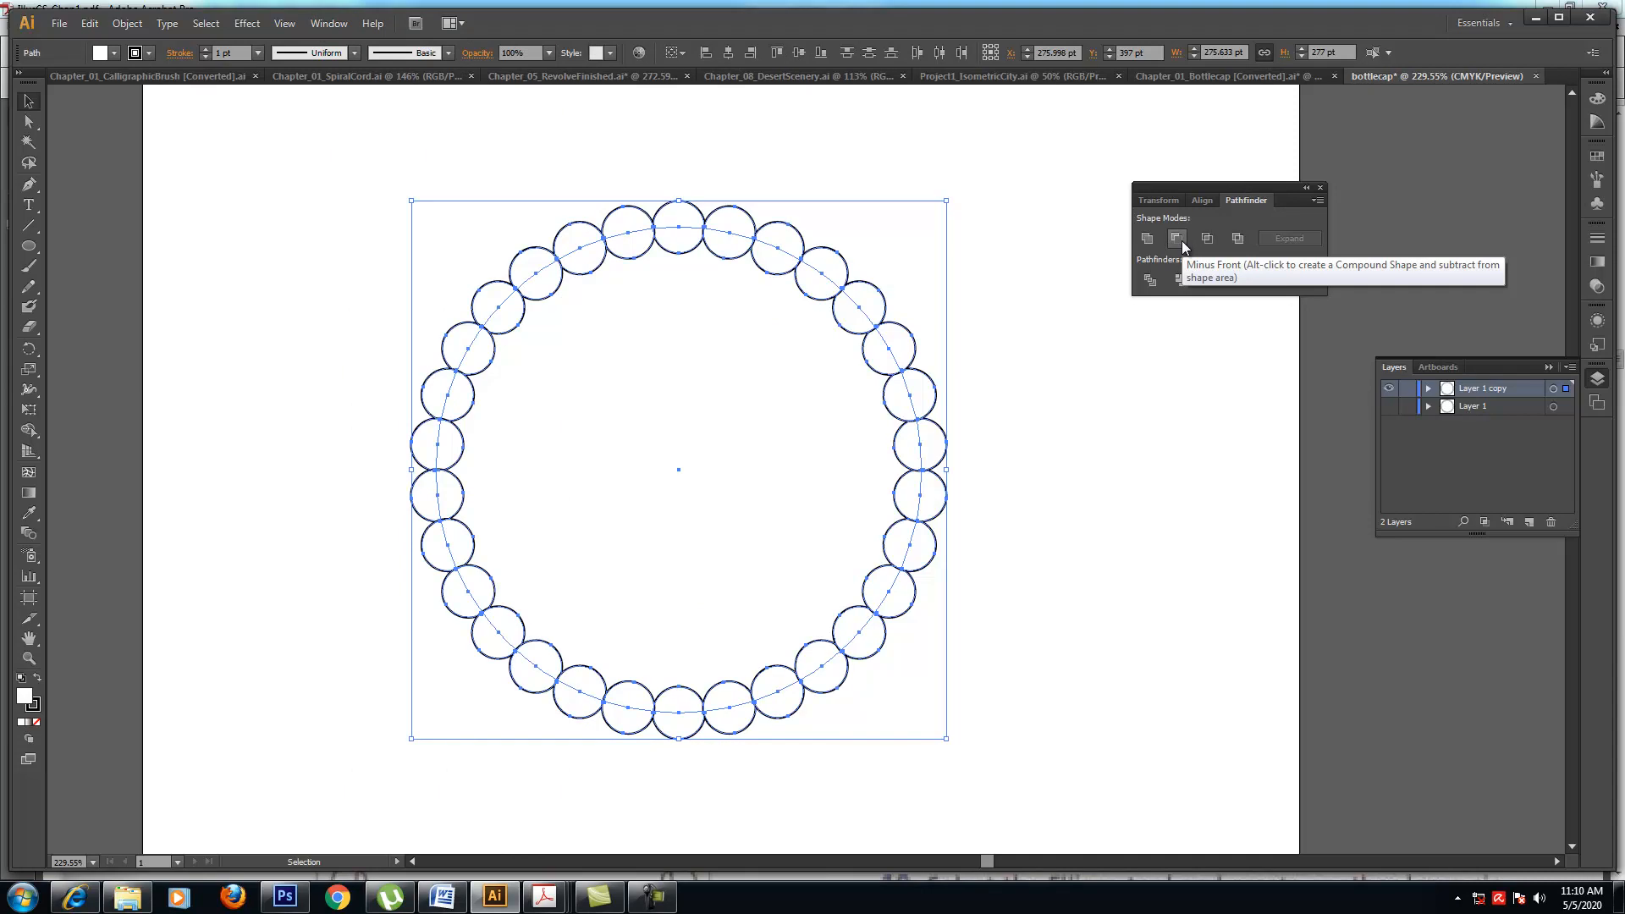
pyautogui.click(1177, 239)
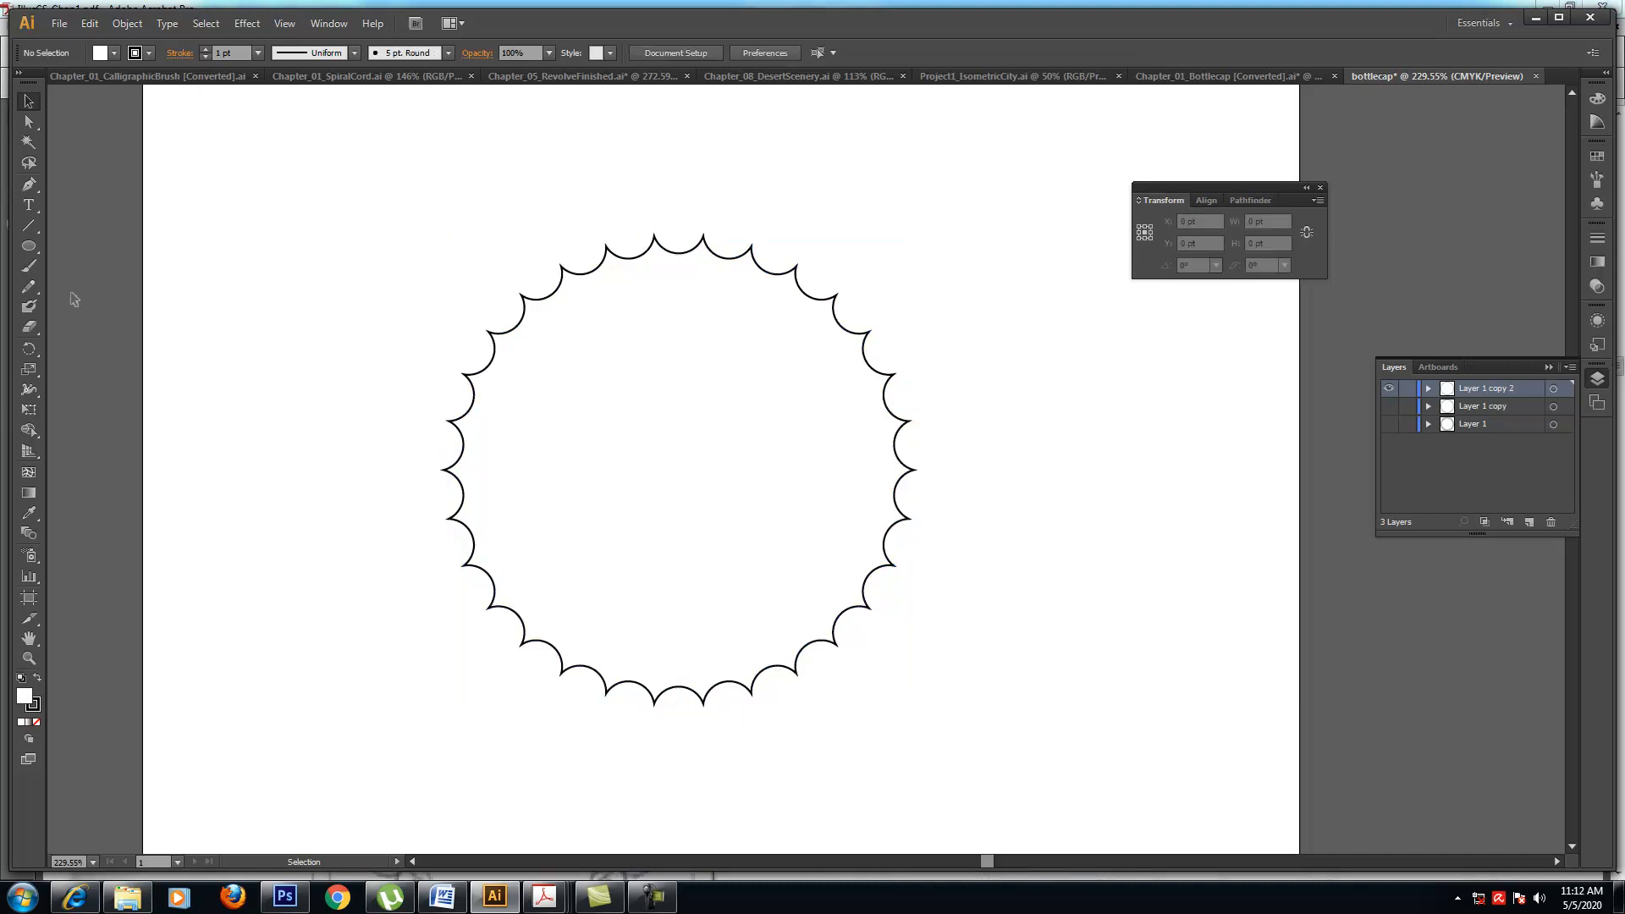
# - Create a circle 250 pt wide and 250 pt high and move it roughly over the scalloped shape
pyautogui.click(28, 246)
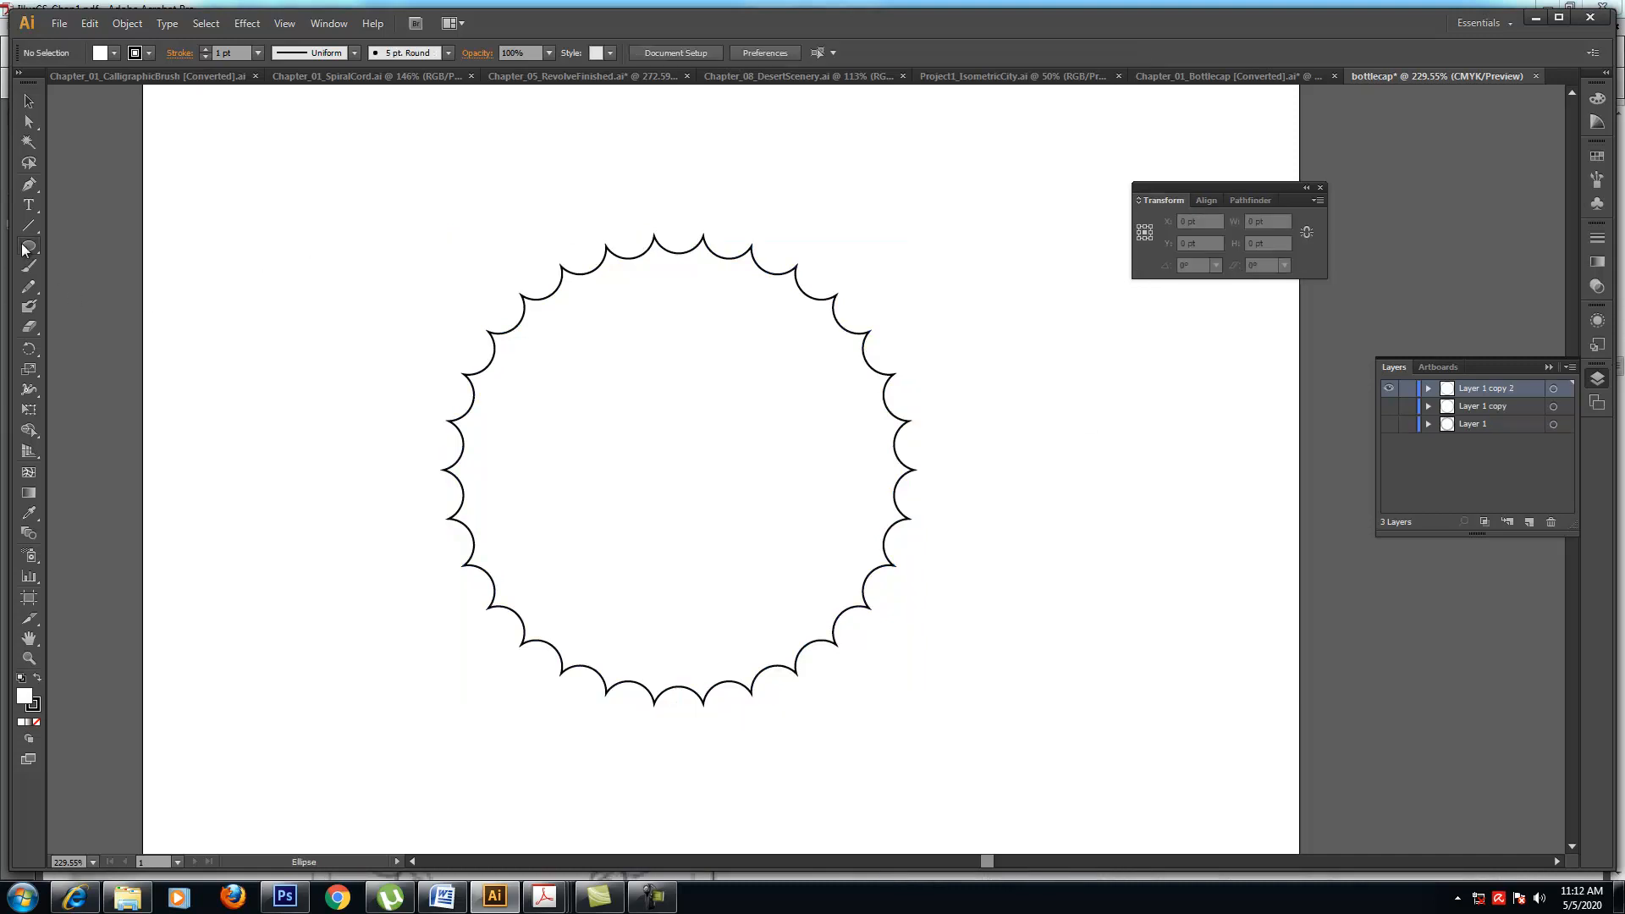
pyautogui.click(681, 470)
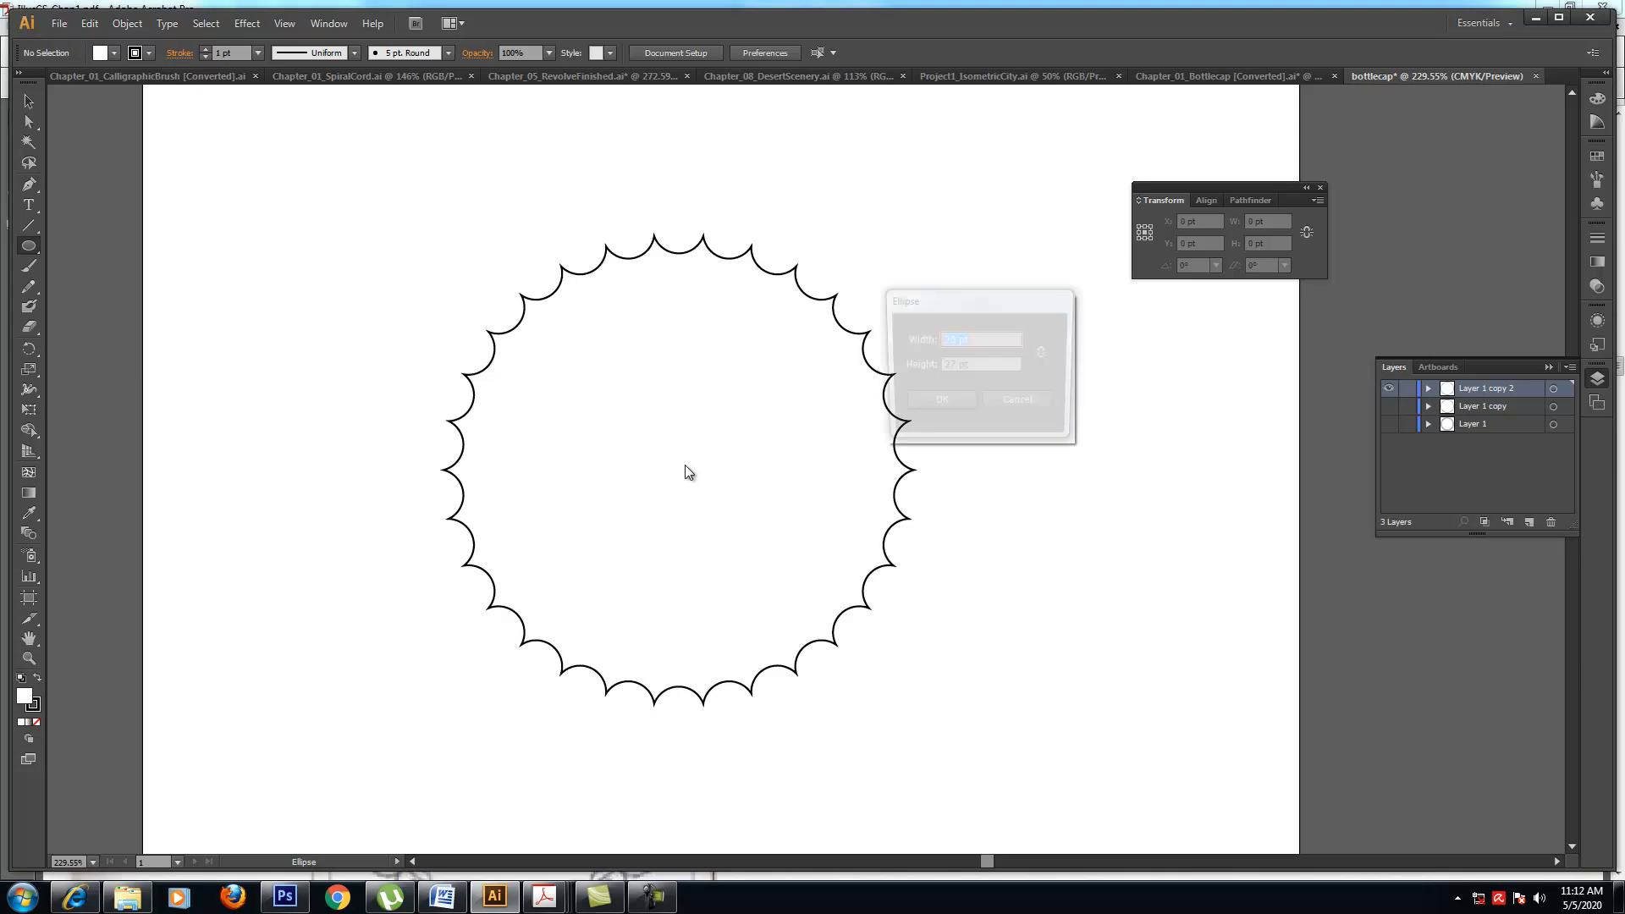
pyautogui.write('250')
pyautogui.doubleClick(945, 367)
pyautogui.write('250')
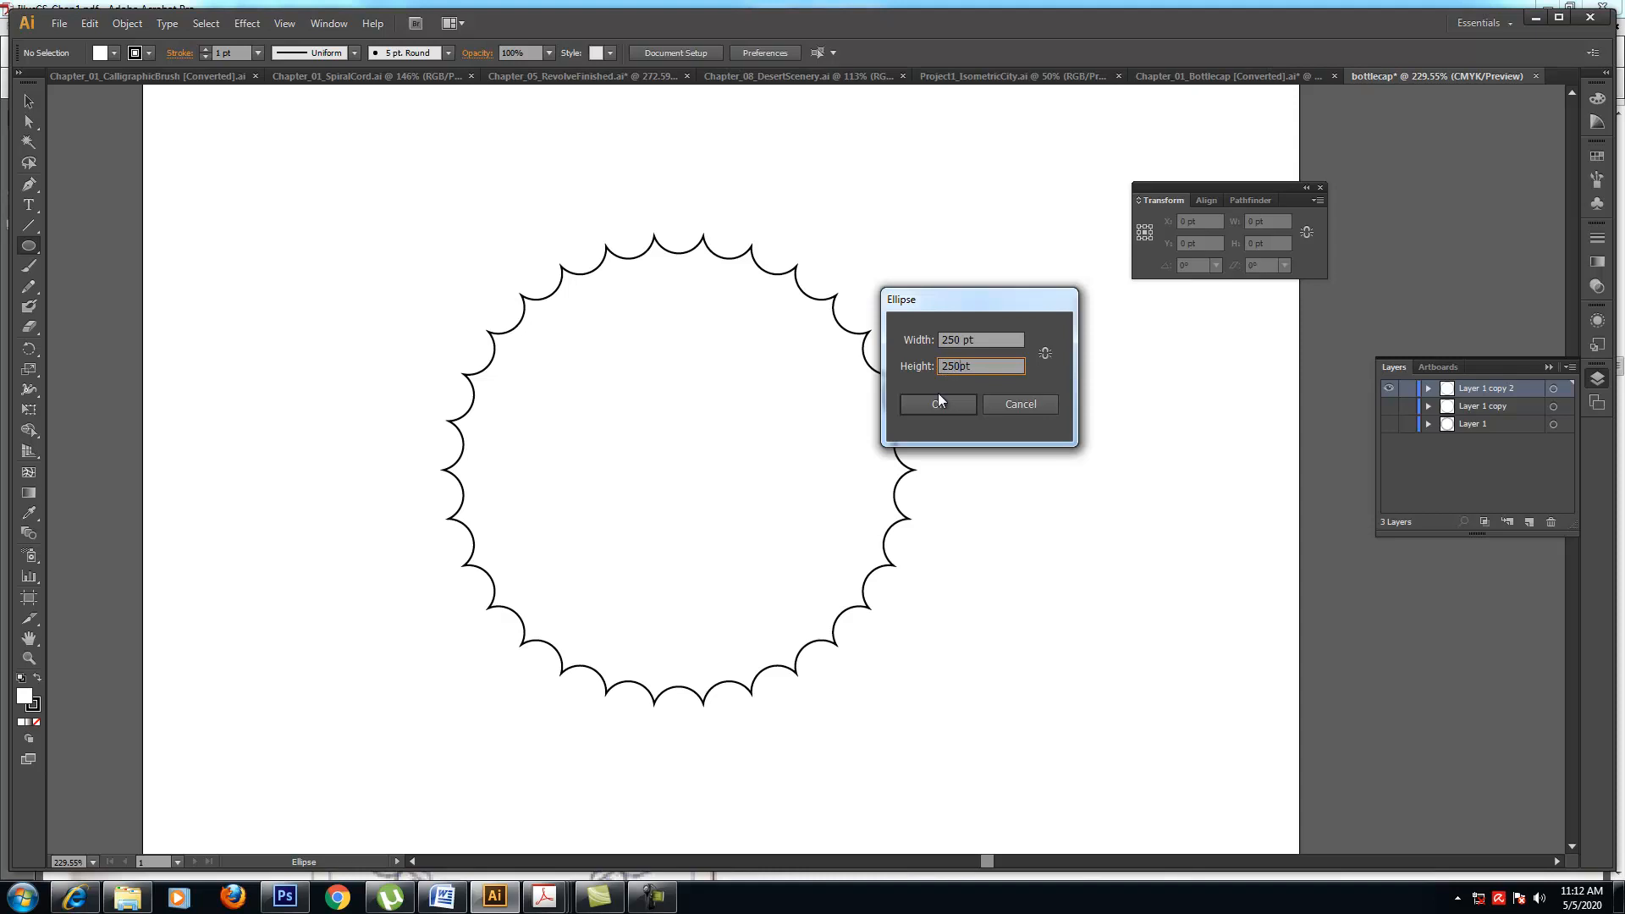
pyautogui.click(934, 404)
pyautogui.click(28, 101)
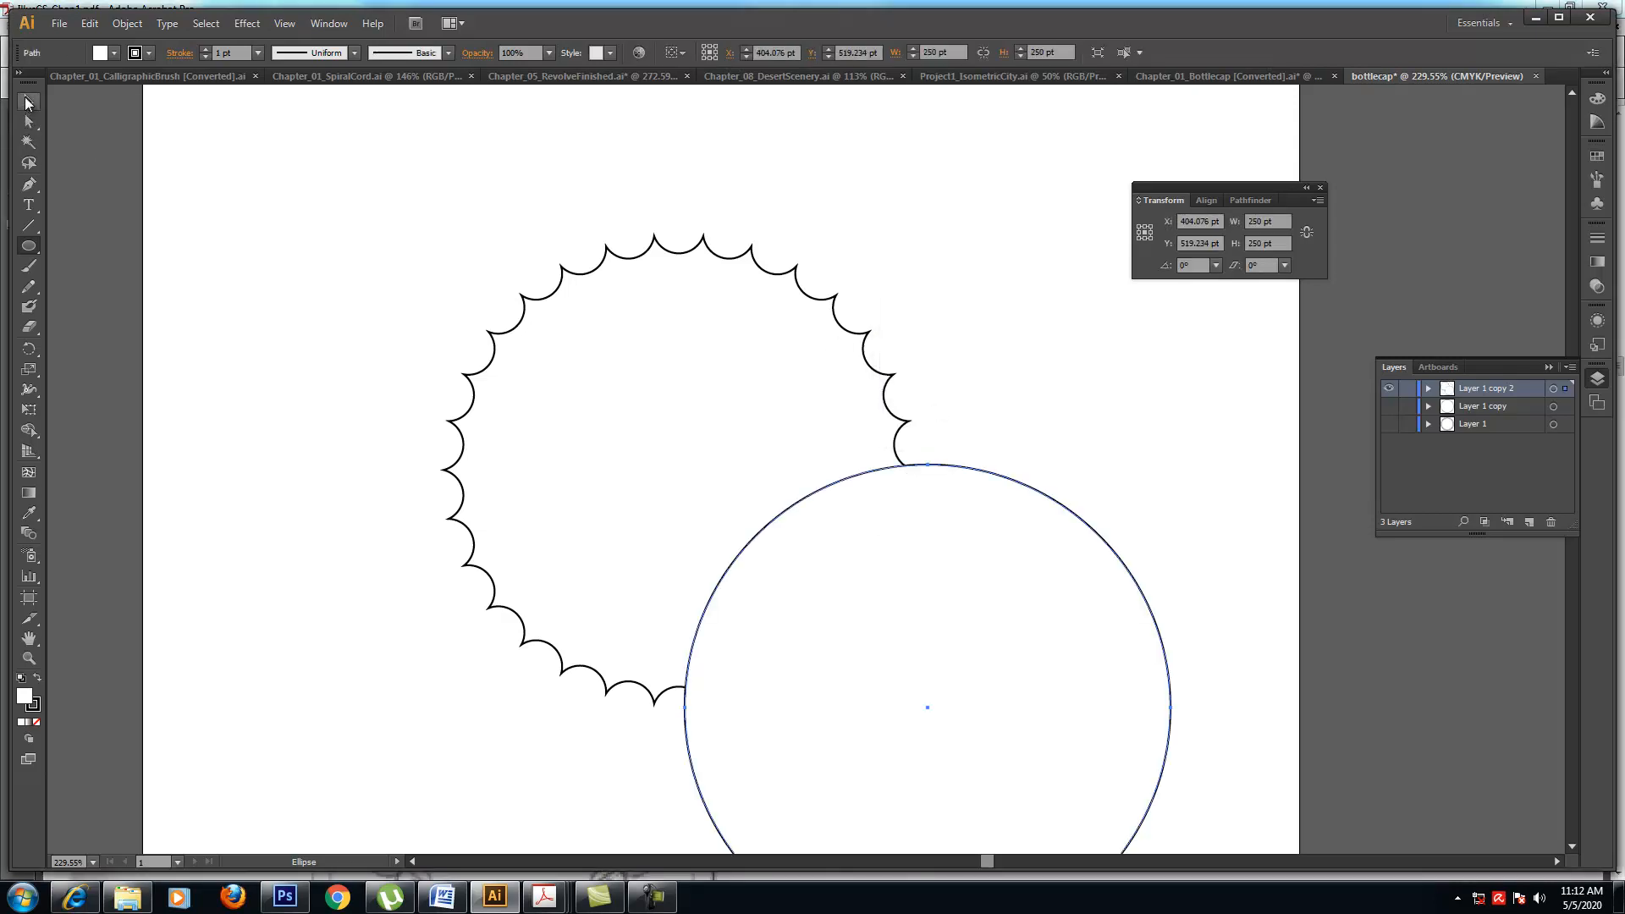
pyautogui.moveTo(950, 733); pyautogui.dragTo(718, 489)
# - Create an ellipse 27 pt wide and 50 pt high beside the large circle
pyautogui.click(29, 245)
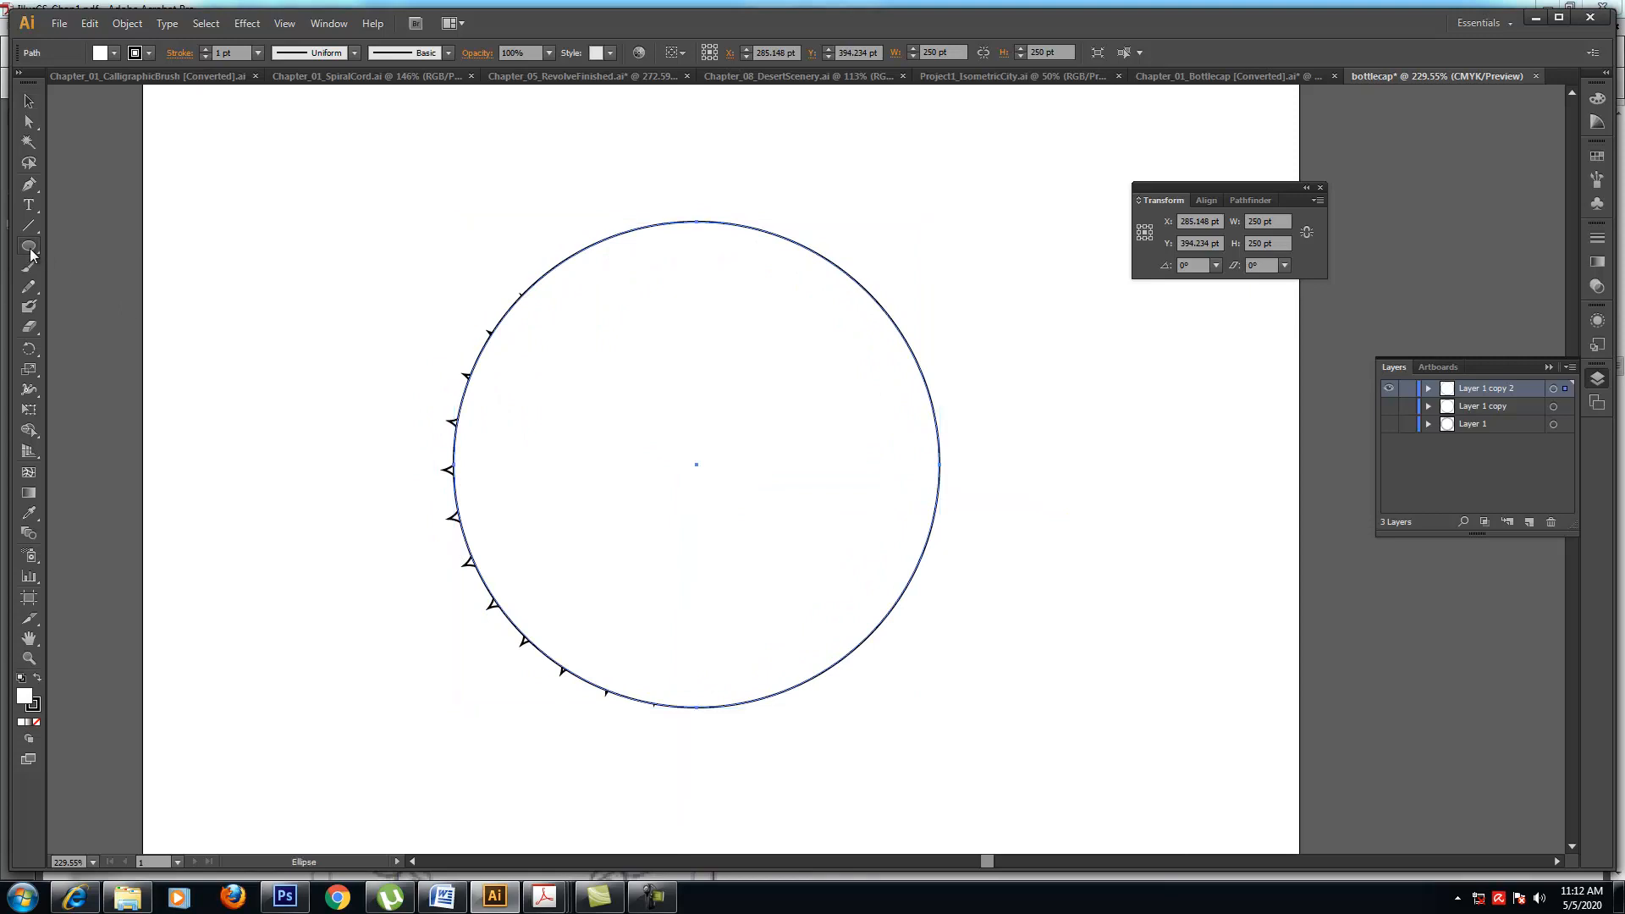
pyautogui.click(1063, 403)
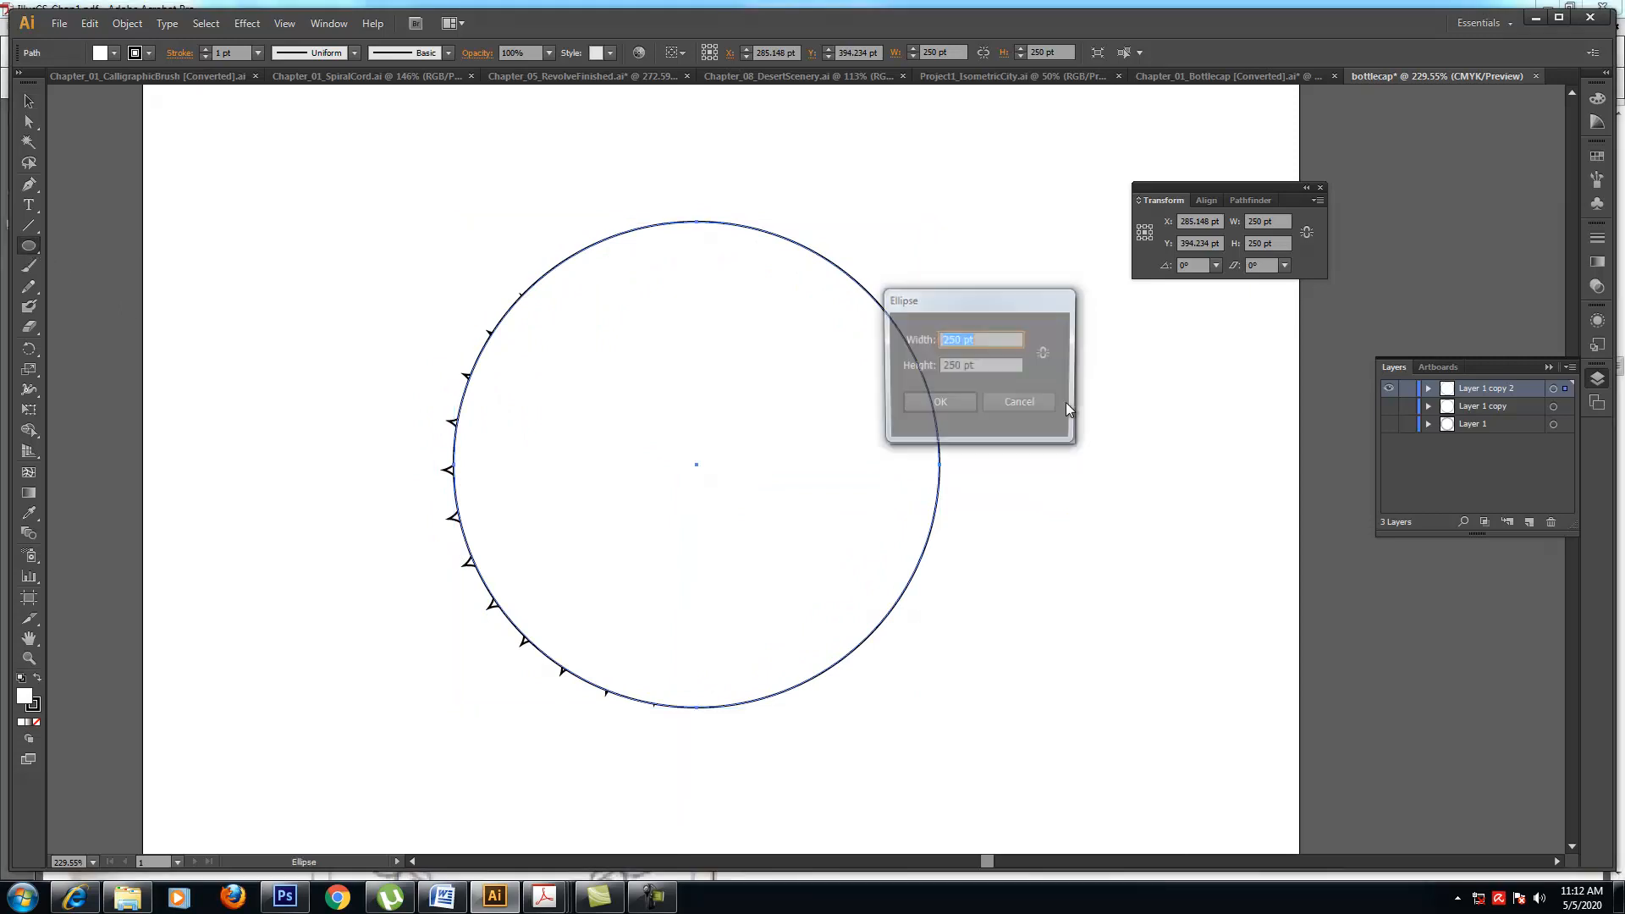
pyautogui.write('27')
pyautogui.doubleClick(947, 367)
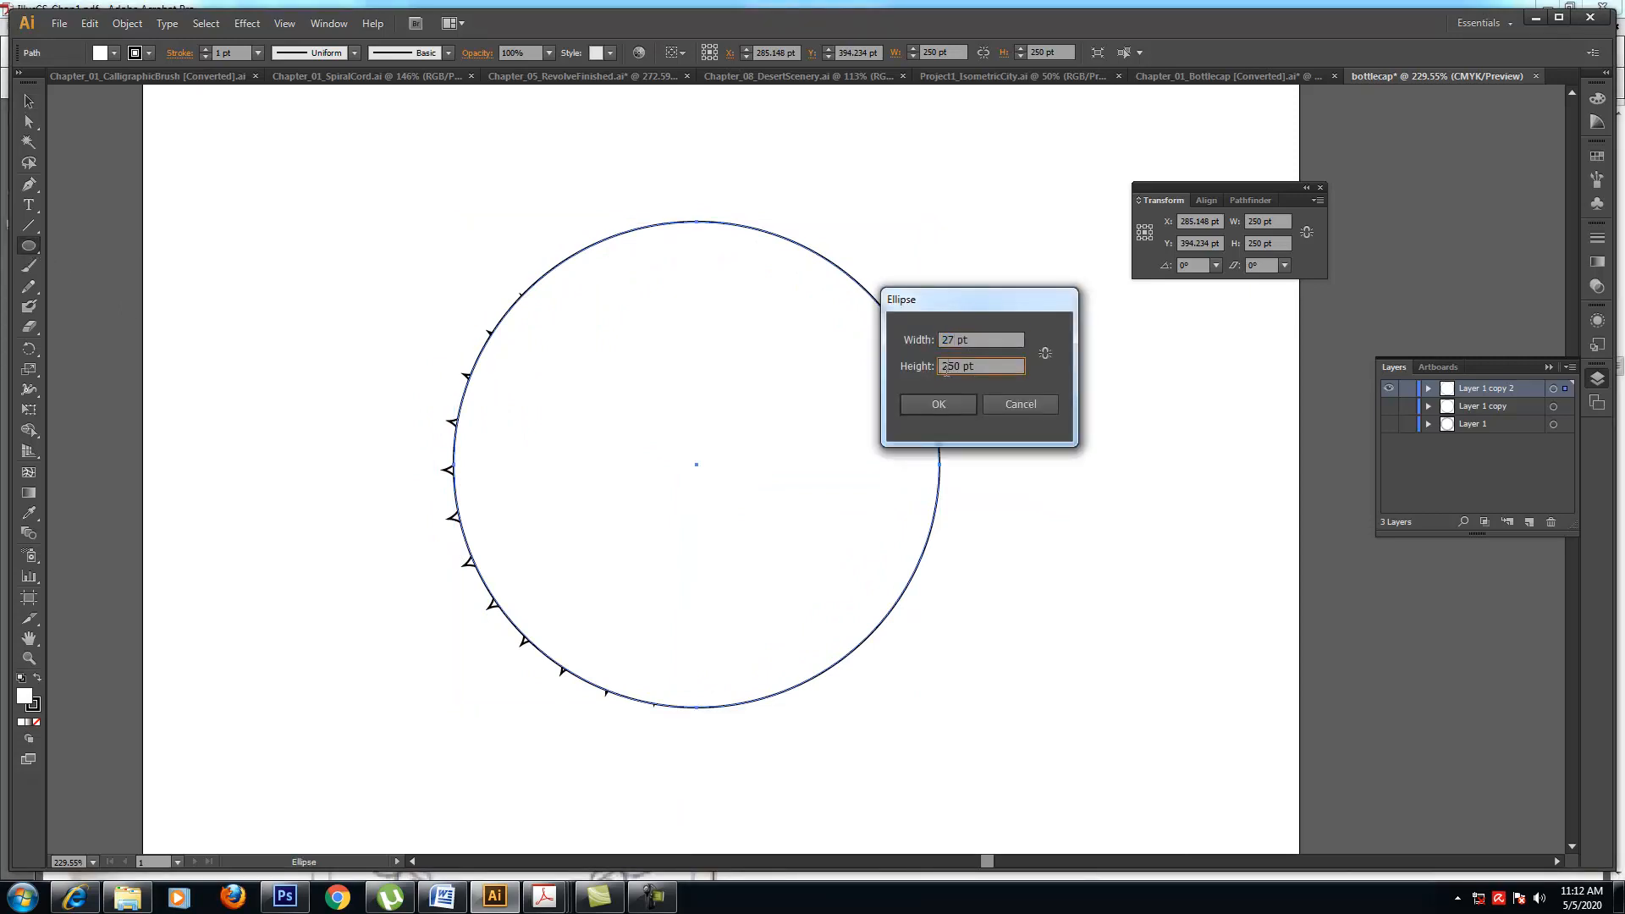
pyautogui.write('50')
pyautogui.click(938, 404)
# - Move the large circle clear of the scalloped shape, below it, and place the small ellipse over the circle's top edge
pyautogui.click(29, 101)
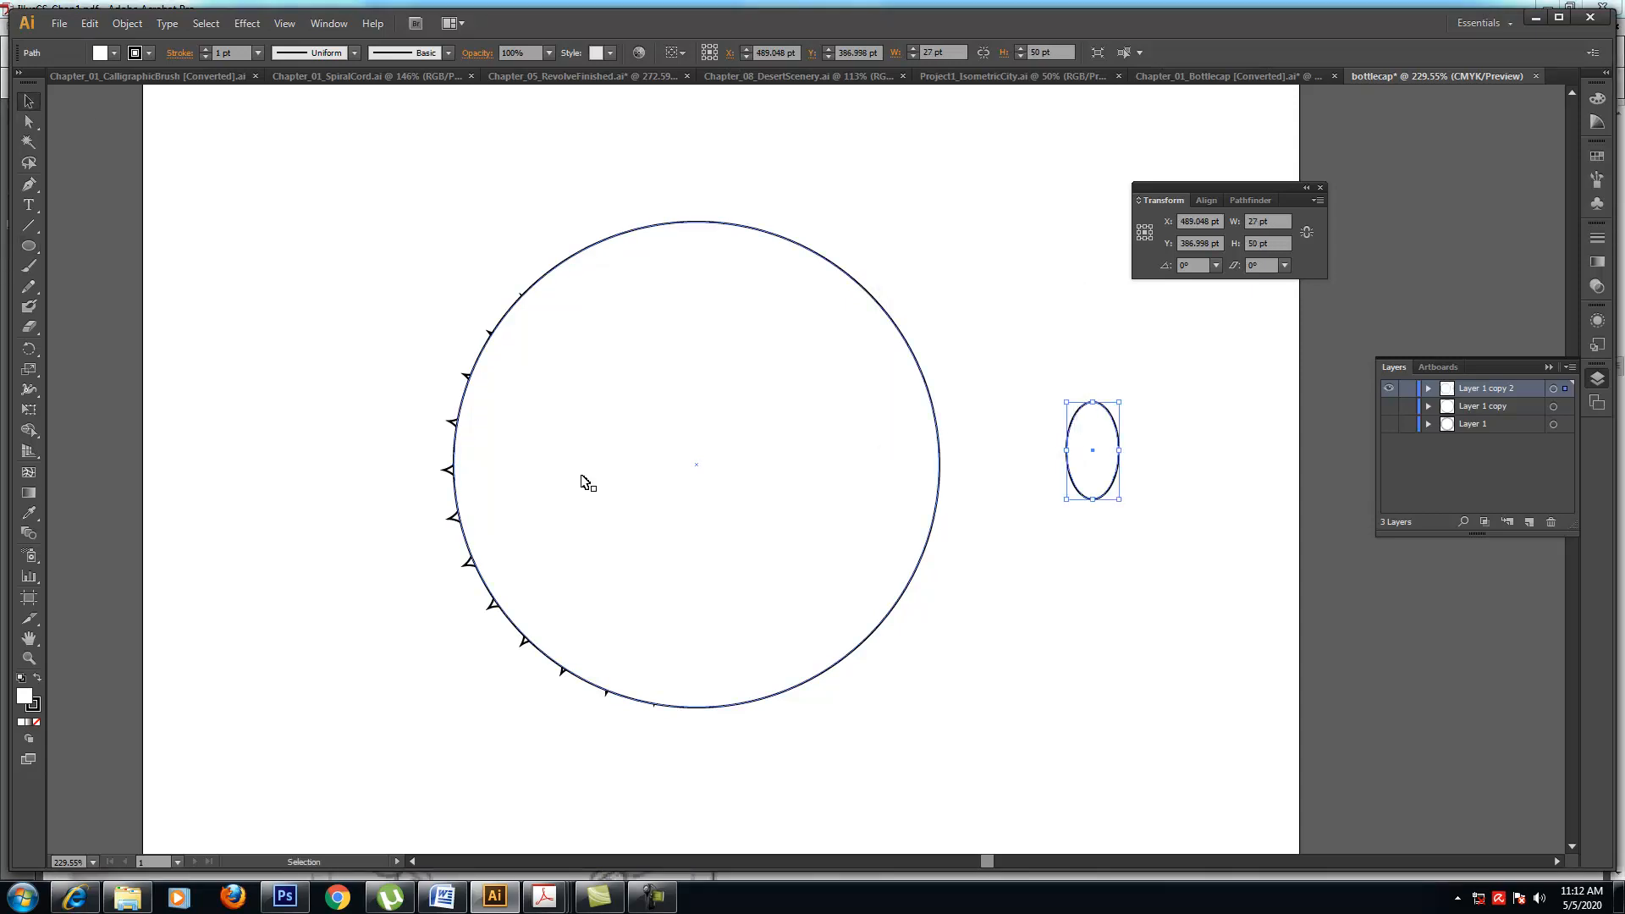
pyautogui.moveTo(711, 495); pyautogui.dragTo(1122, 556)
pyautogui.click(1088, 489)
pyautogui.click(1126, 624)
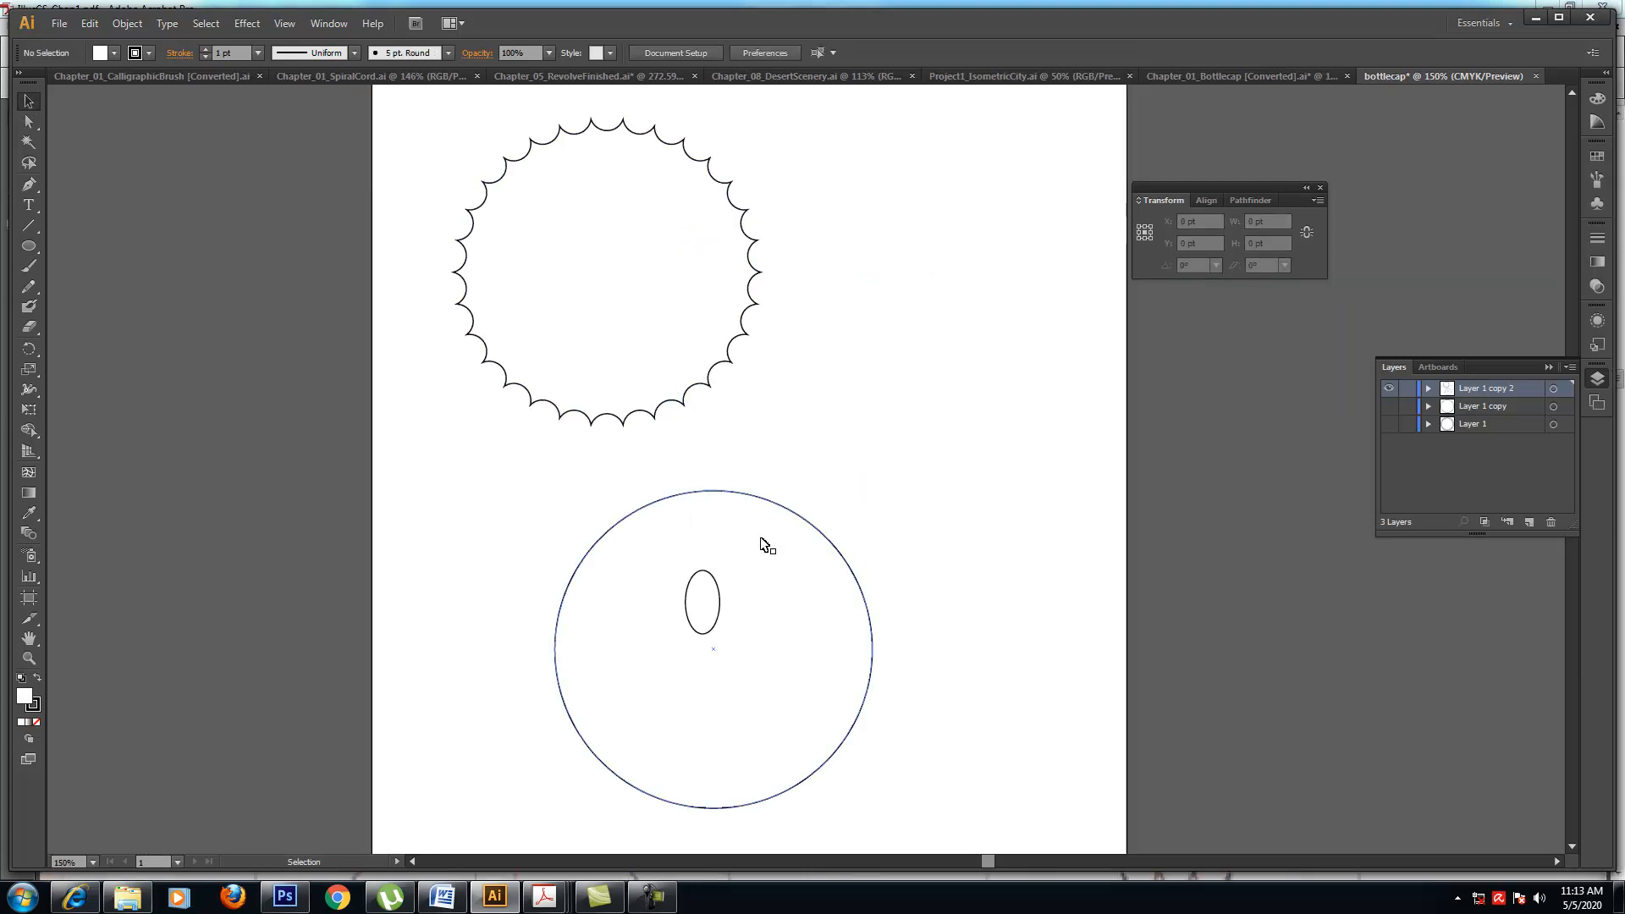
pyautogui.moveTo(706, 614); pyautogui.dragTo(707, 505)
# - Select the large circle and the small ellipse together and align their horizontal centers
pyautogui.moveTo(556, 466); pyautogui.dragTo(835, 674)
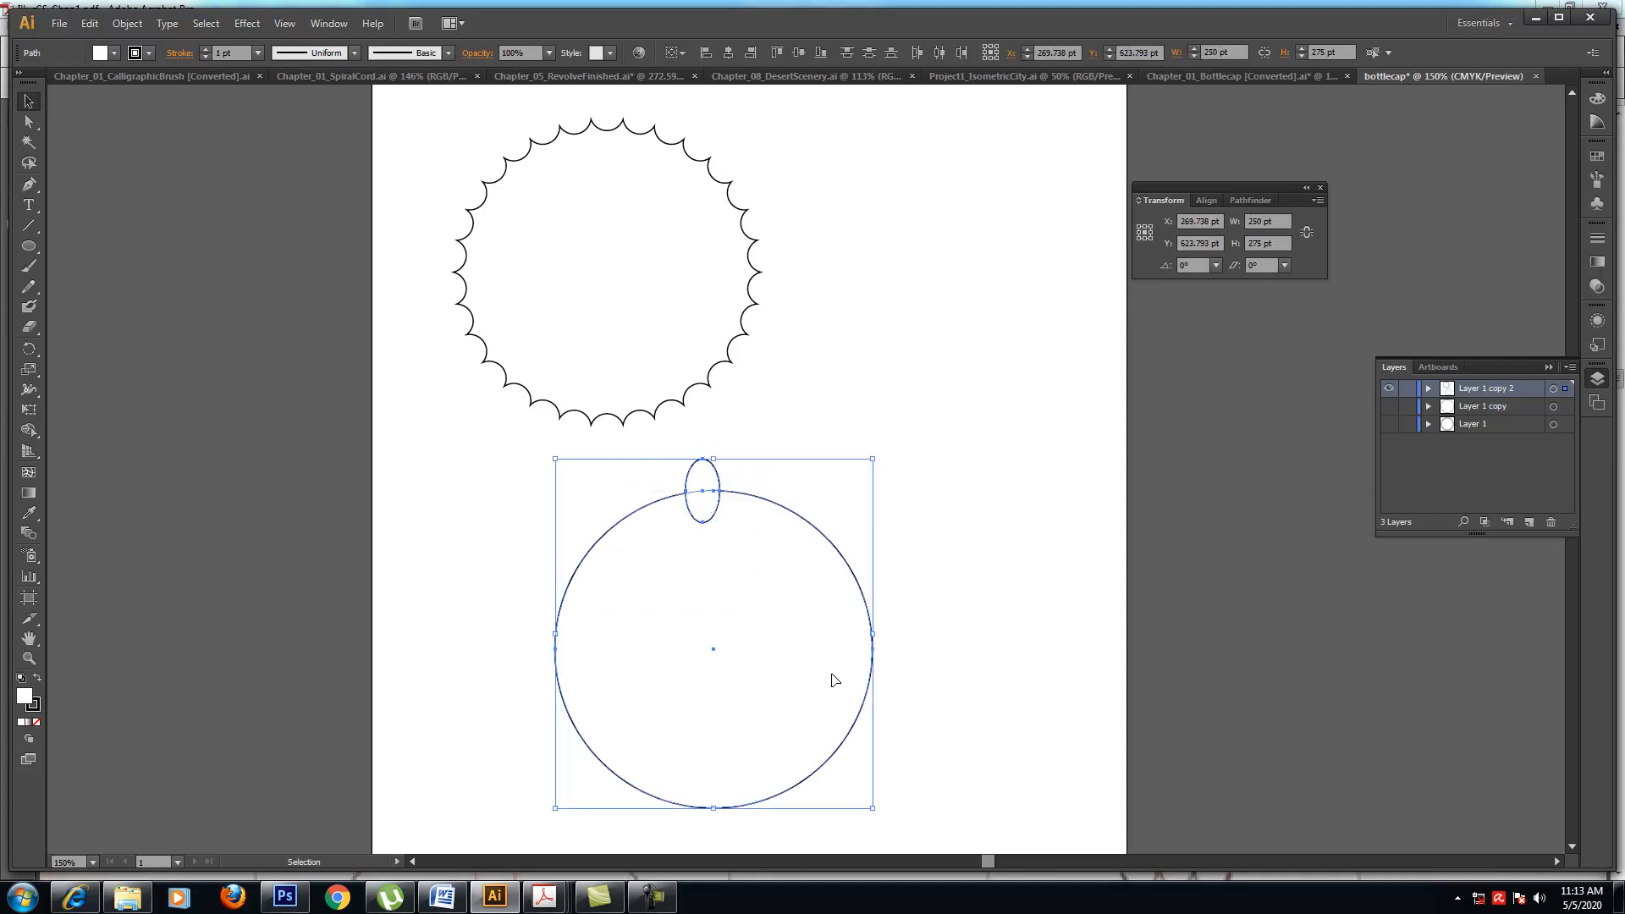
pyautogui.click(729, 53)
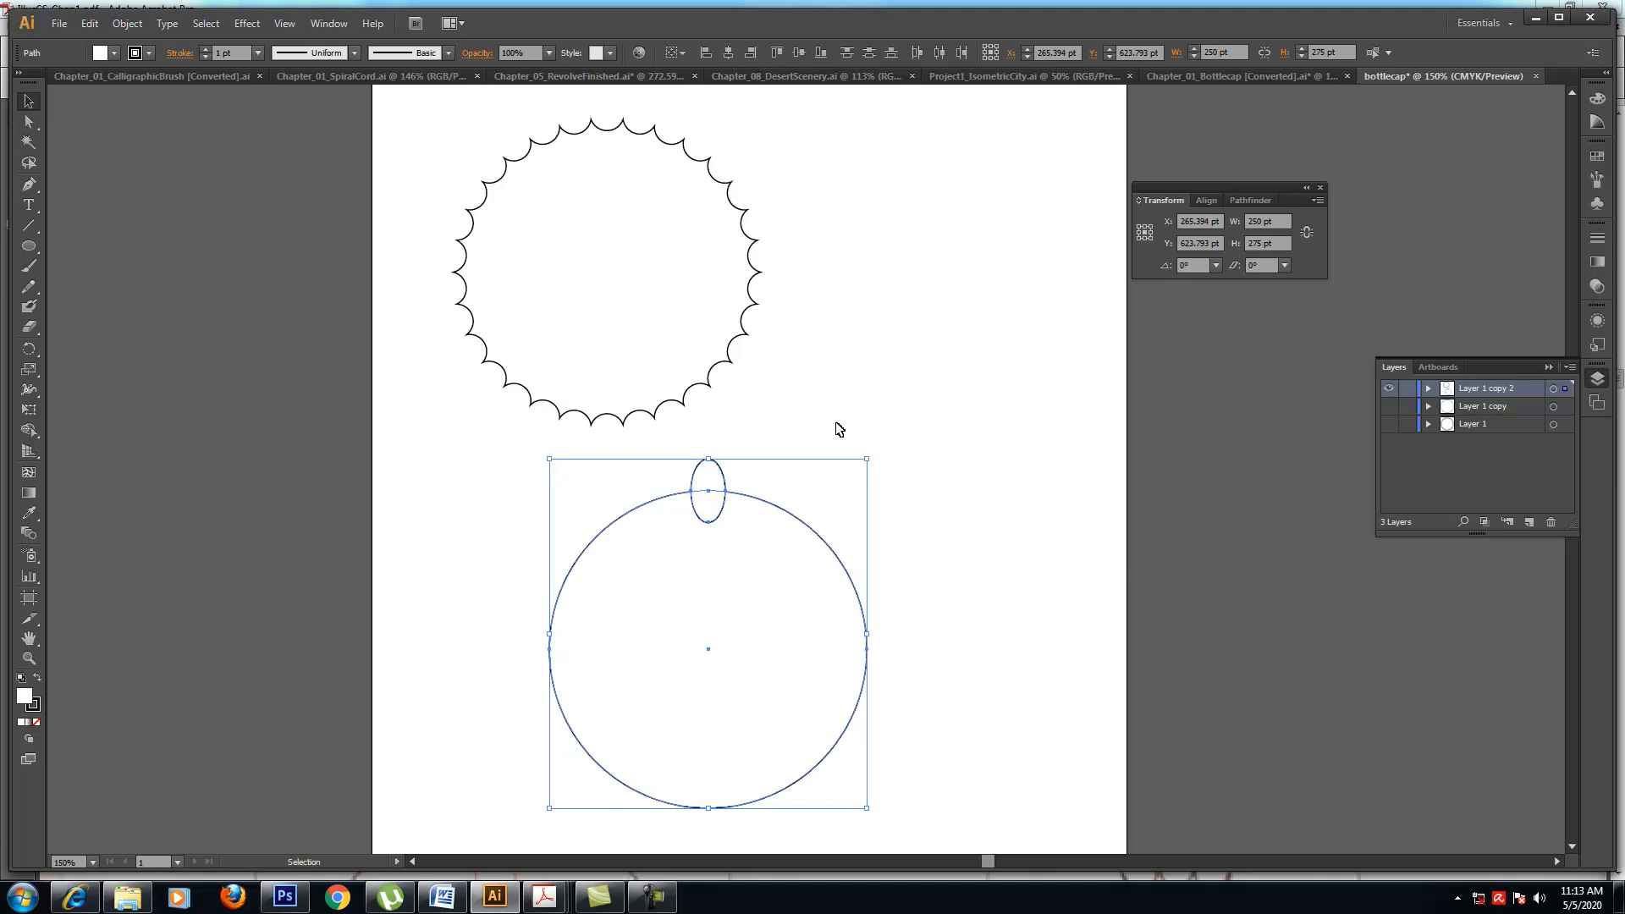
pyautogui.click(980, 565)
# - Copy the small ellipse straight down onto the circle's bottom edge and select both small ellipses
pyautogui.click(715, 512)
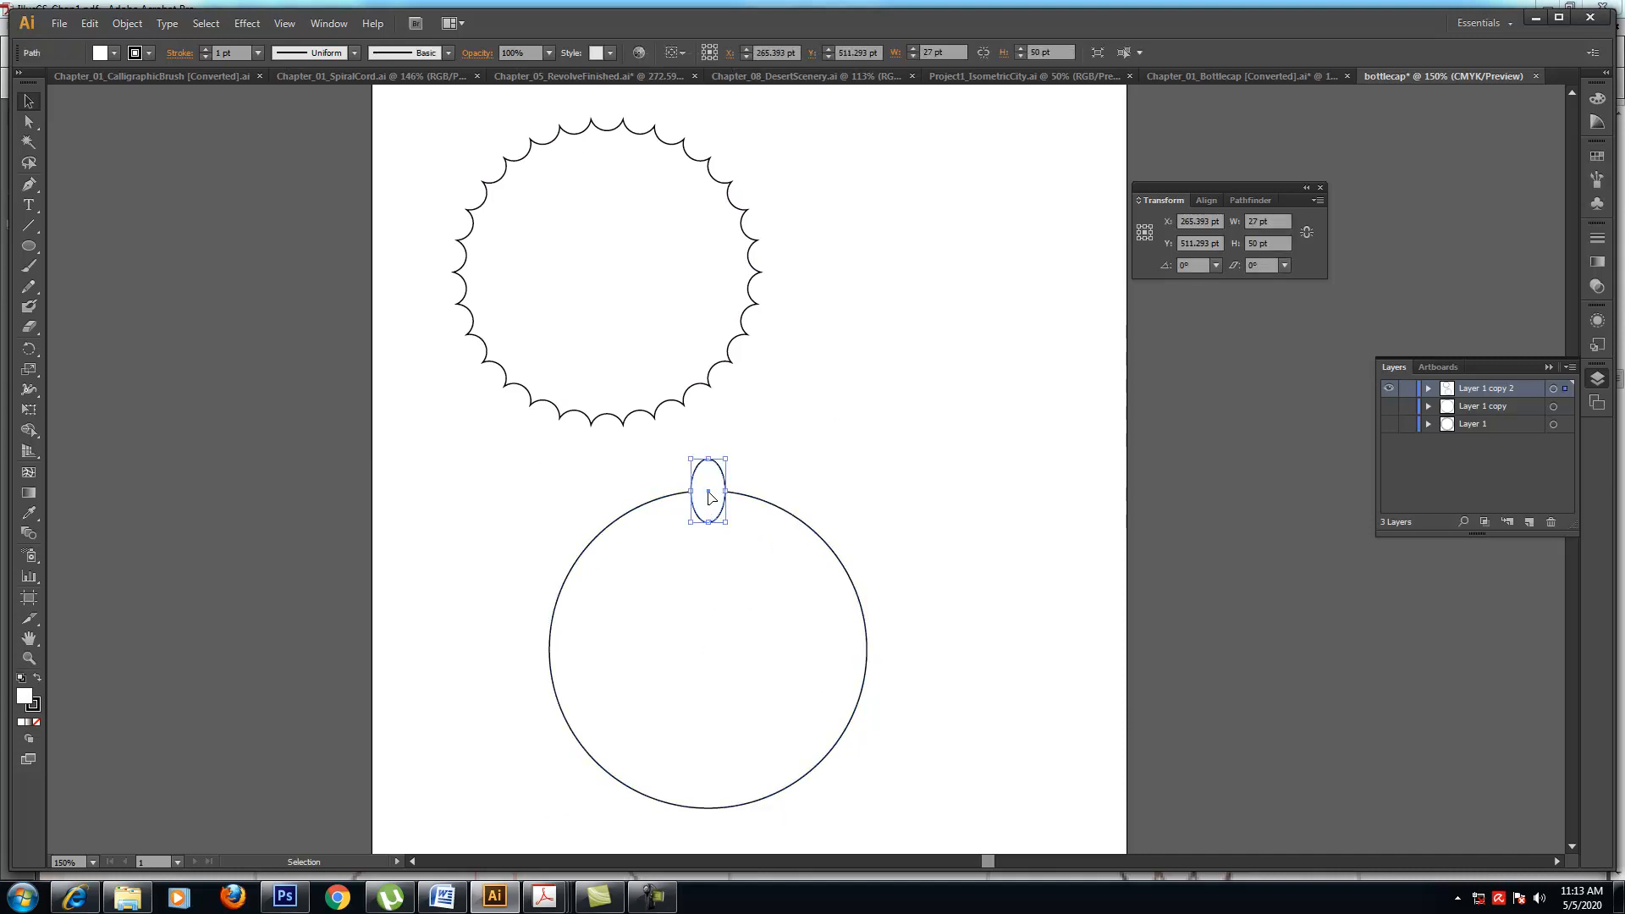
pyautogui.moveTo(702, 496); pyautogui.dragTo(709, 809)
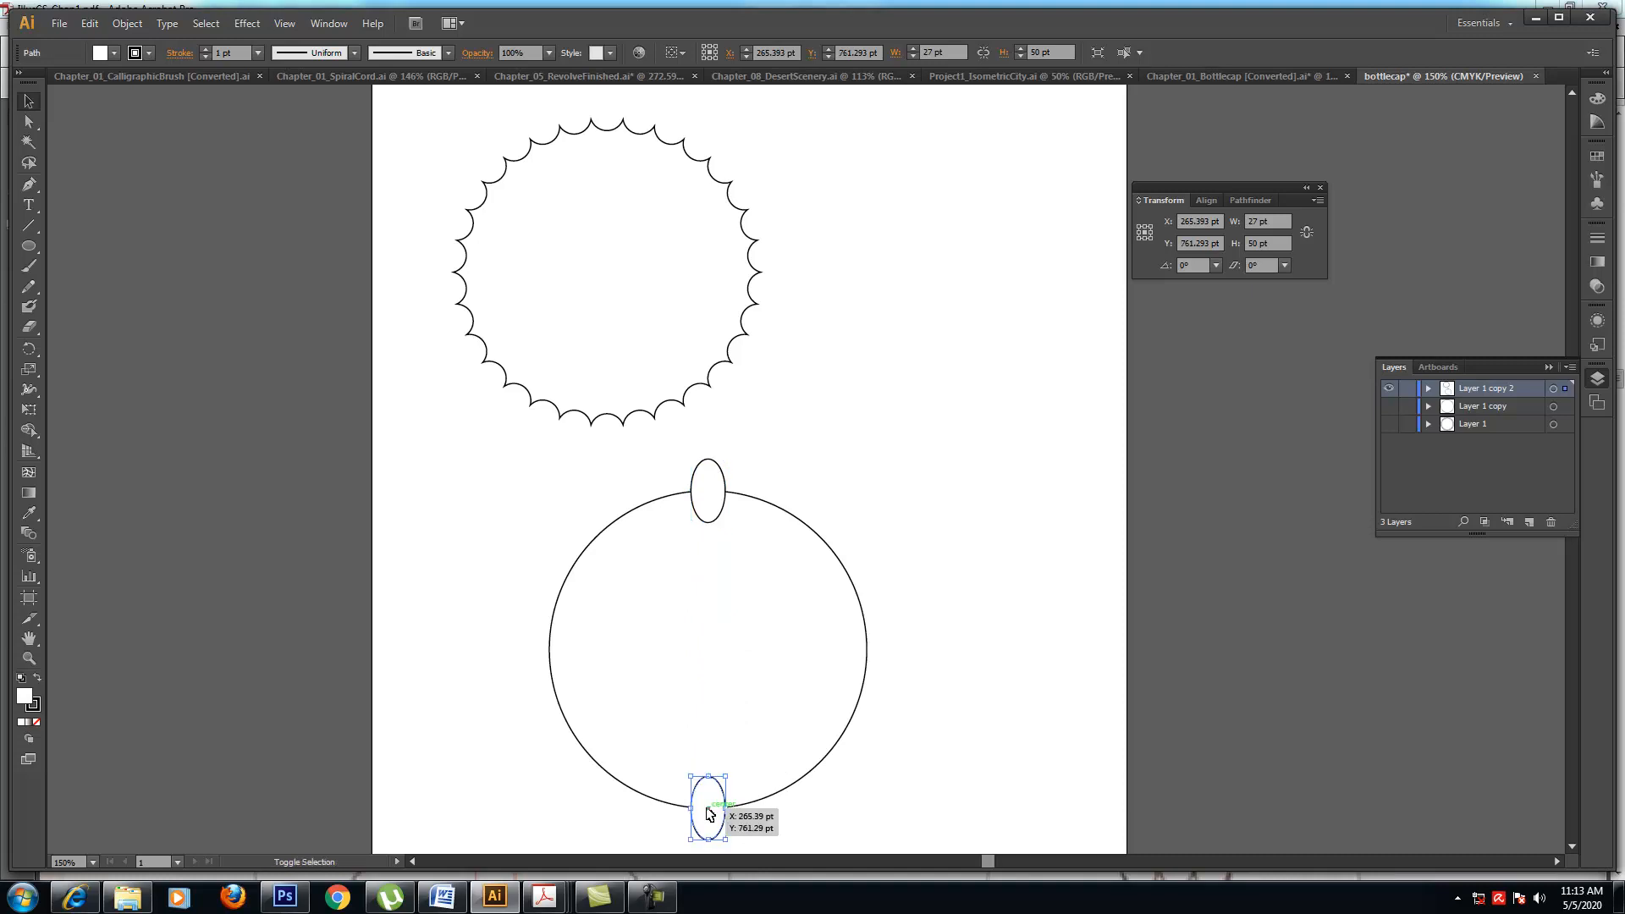
pyautogui.keyDown('shift'); pyautogui.click(710, 513); pyautogui.keyUp('shift')
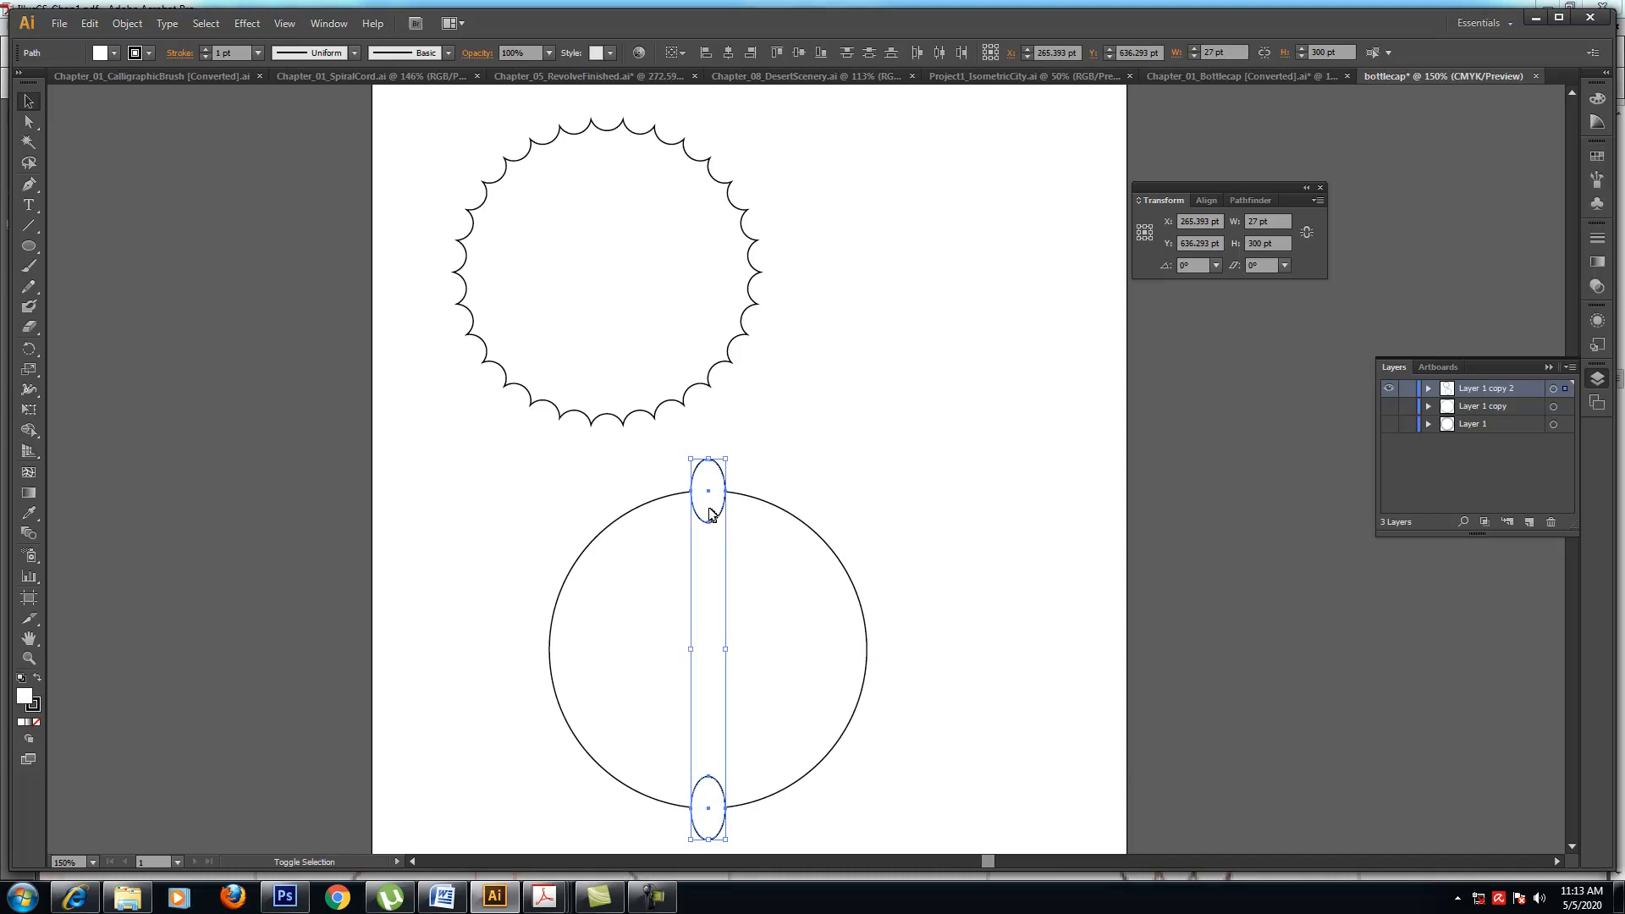
pyautogui.click(872, 401)
pyautogui.click(725, 490)
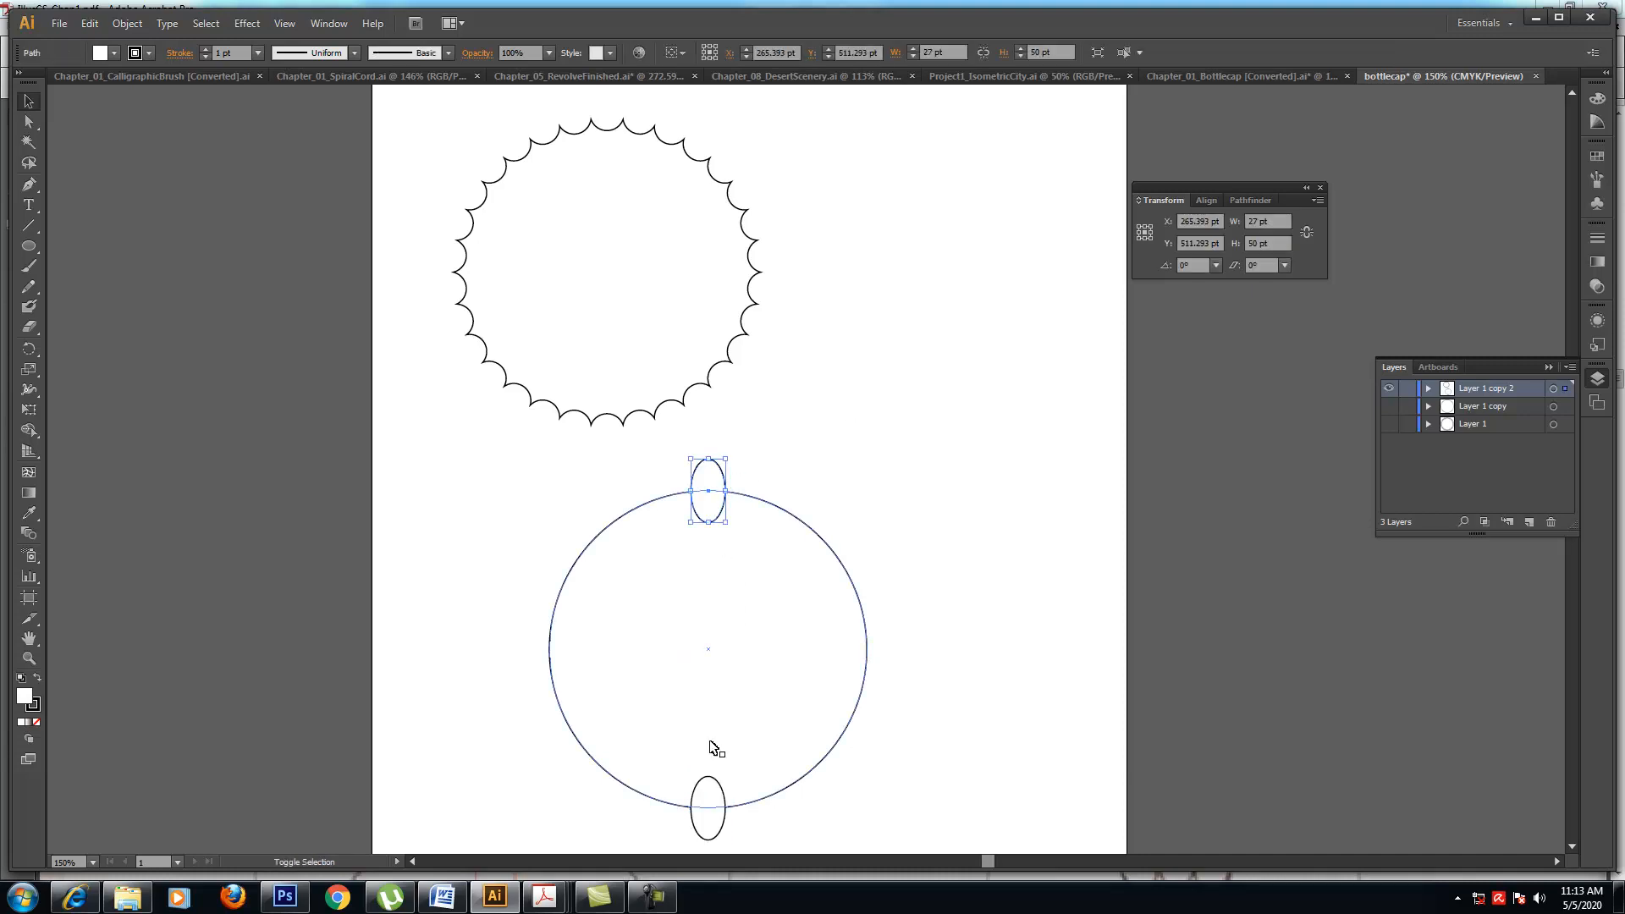
pyautogui.keyDown('shift'); pyautogui.click(716, 793); pyautogui.keyUp('shift')
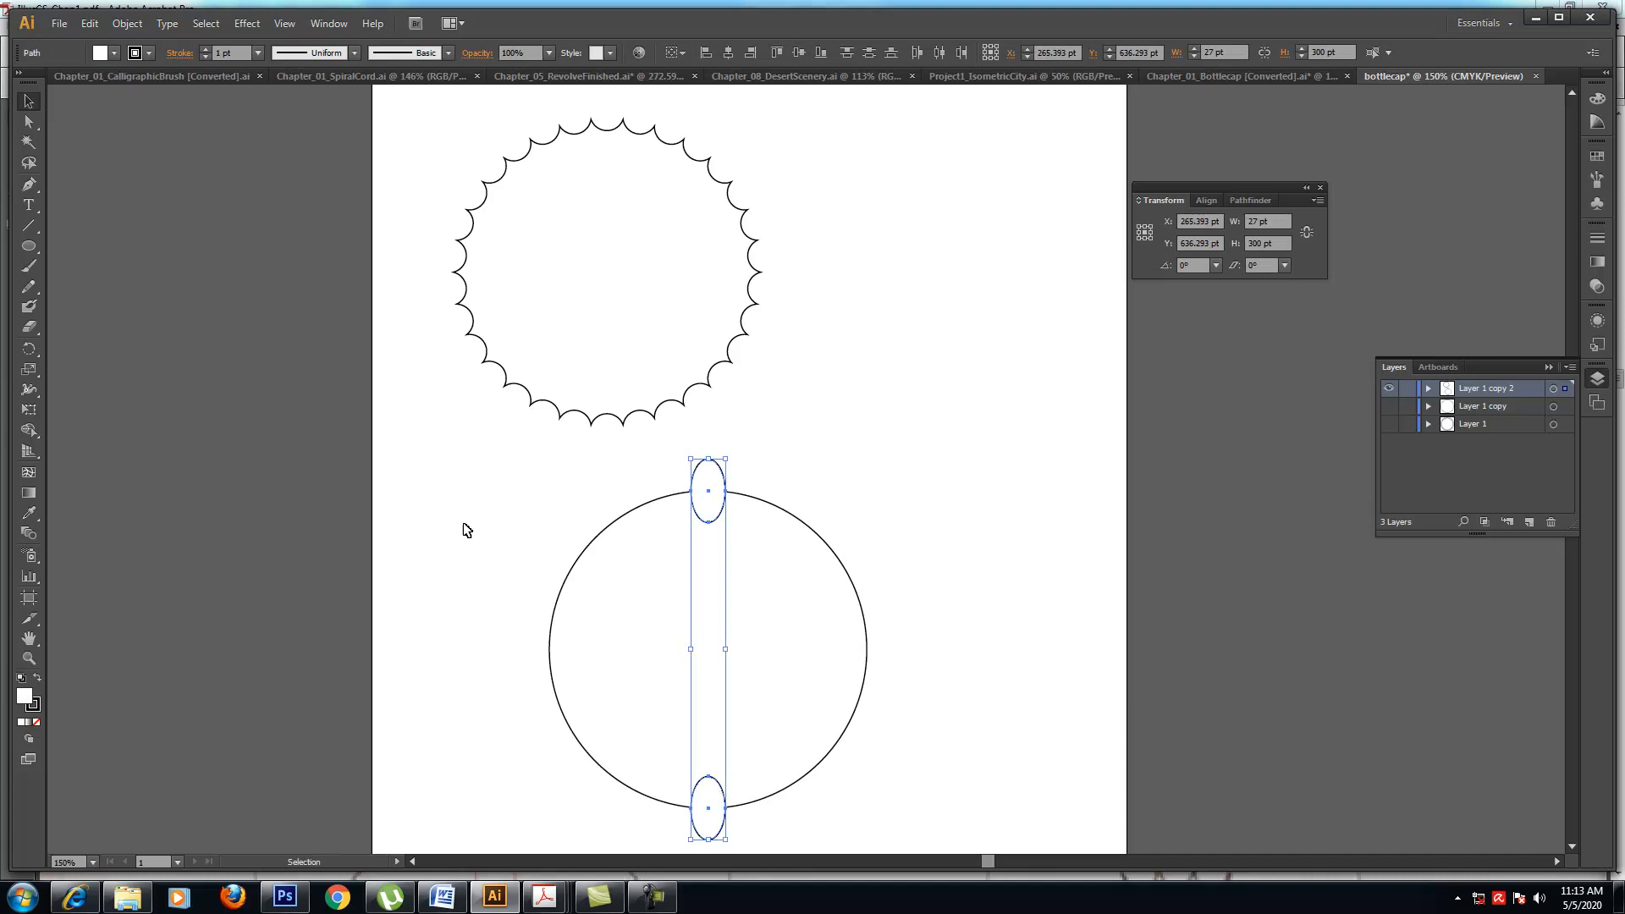
# - Preview a 12° rotation of the two small ellipses and apply it as a copy
pyautogui.doubleClick(30, 349)
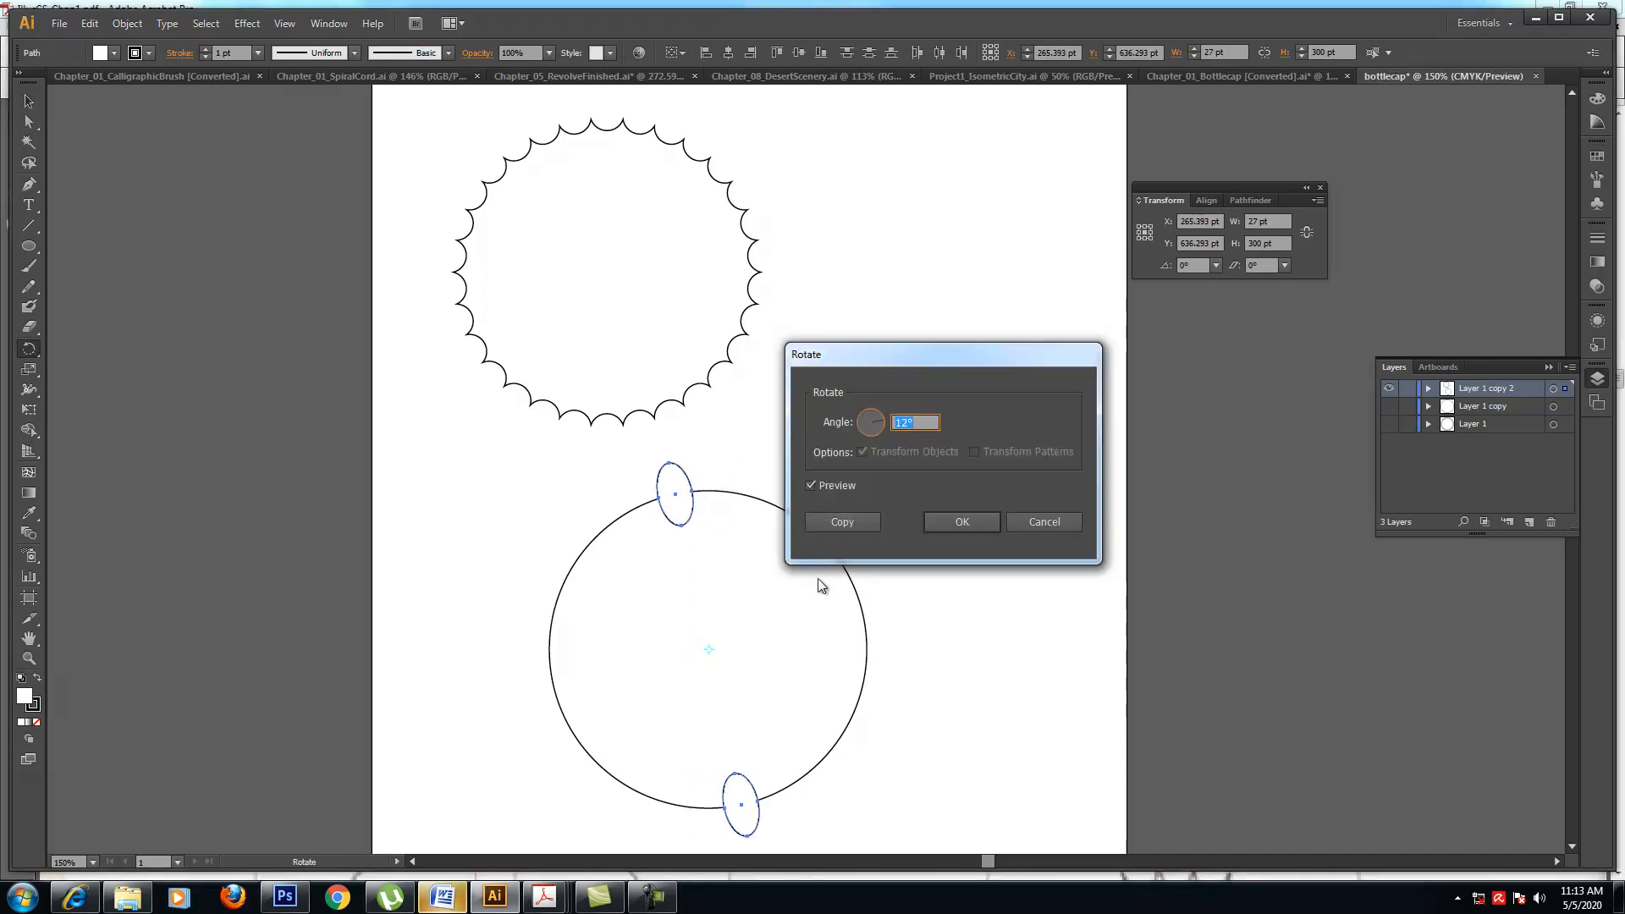
pyautogui.click(839, 487)
pyautogui.click(839, 488)
pyautogui.click(839, 488)
pyautogui.click(840, 488)
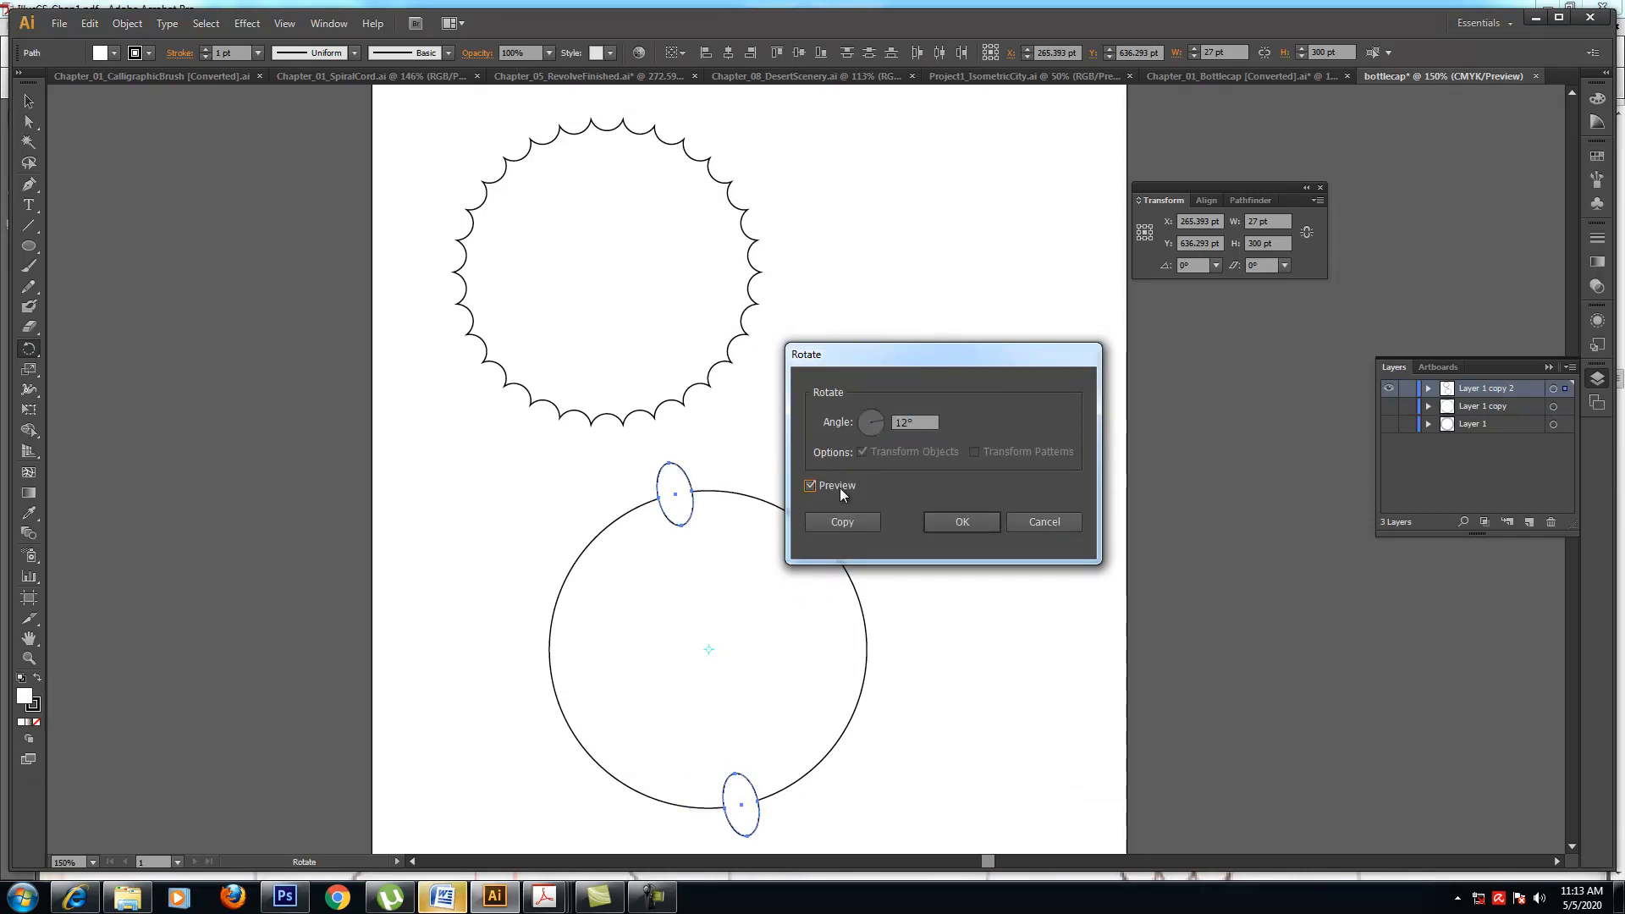
pyautogui.click(841, 520)
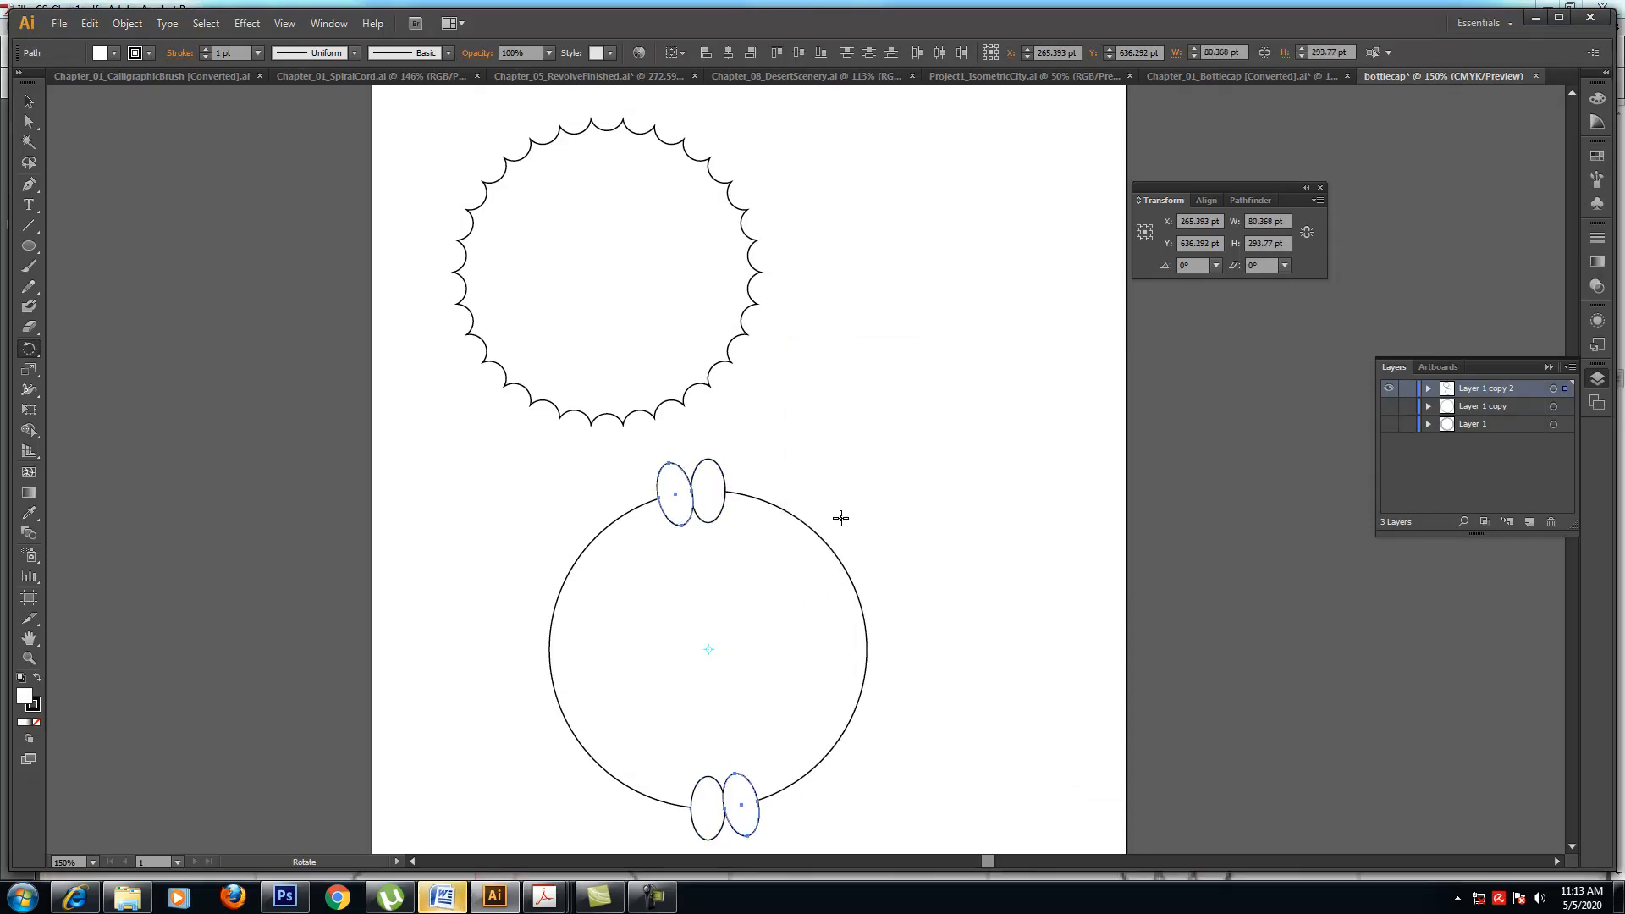
# - Repeat the rotated copy until small ellipses surround the circle's whole edge
pyautogui.press('v')
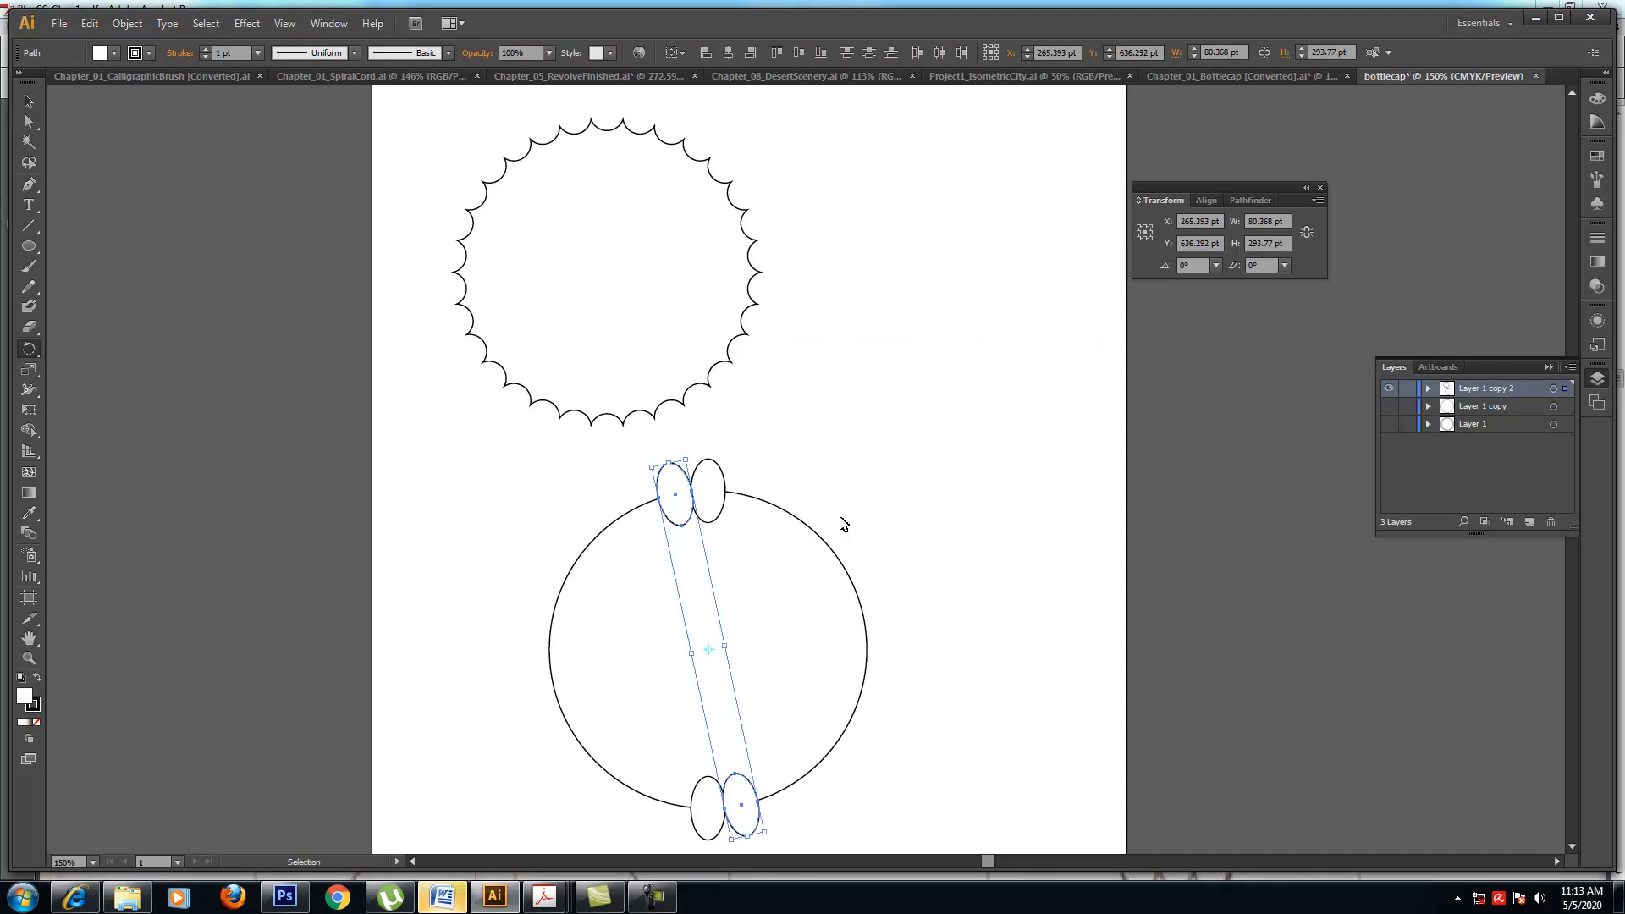
pyautogui.hotkey('ctrl', 'd')
pyautogui.hotkey('ctrl', 'd')
pyautogui.hotkey('ctrl', 'd')
pyautogui.hotkey('ctrl', 'd')
pyautogui.hotkey('ctrl', 'd')
pyautogui.hotkey('ctrl', 'd')
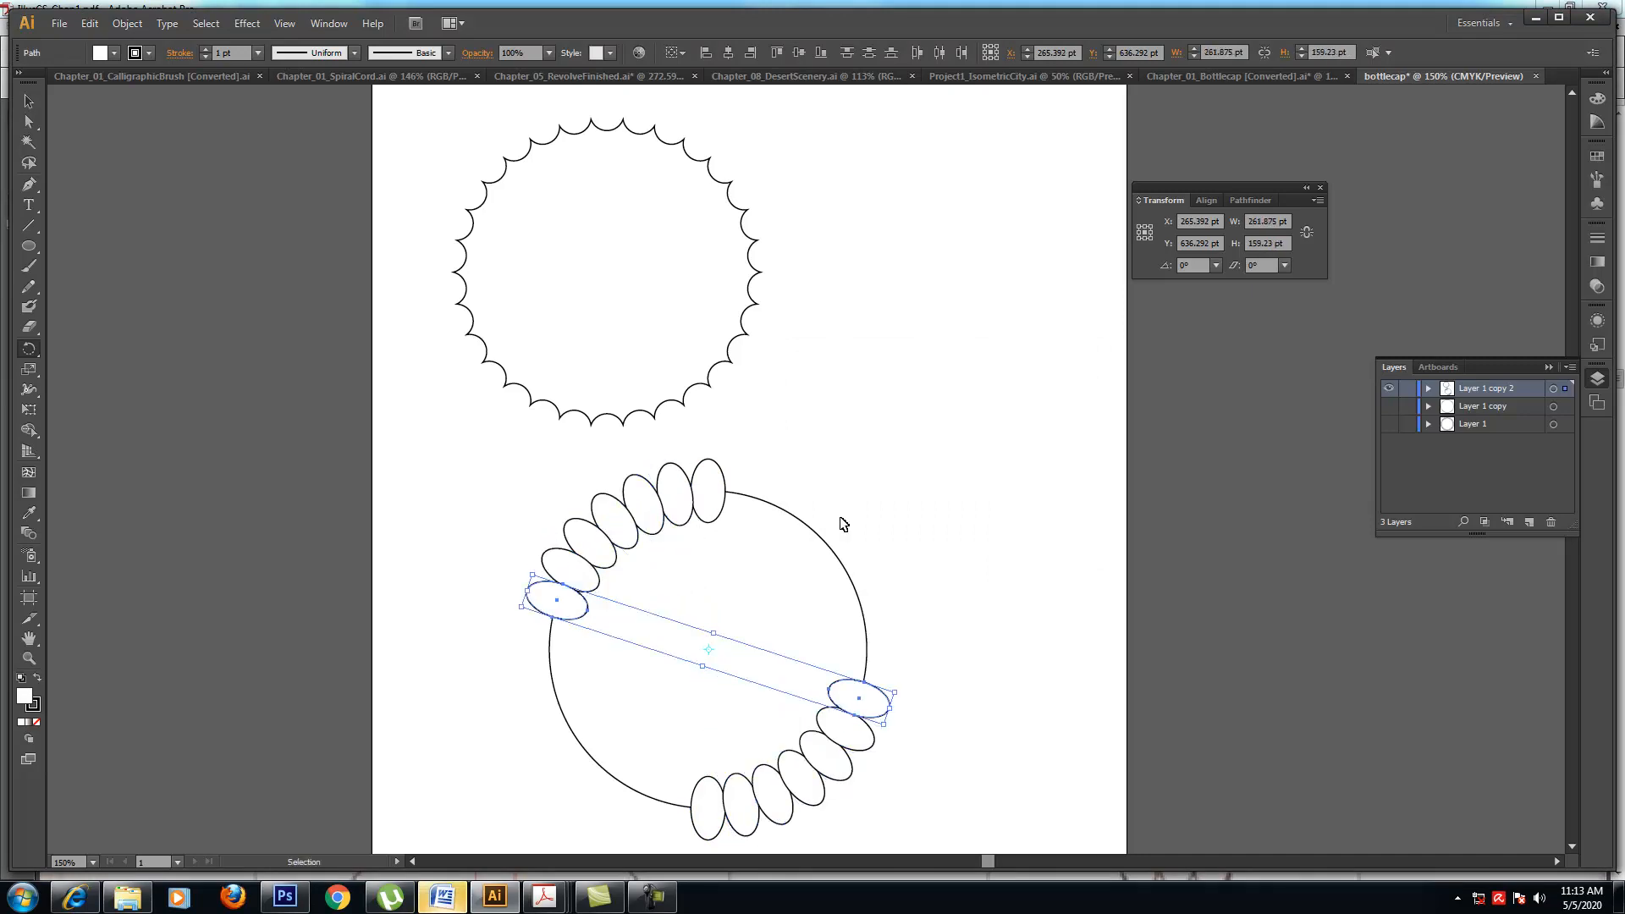
pyautogui.hotkey('ctrl', 'd')
pyautogui.hotkey('ctrl', 'd')
pyautogui.hotkey('ctrl', 'd')
pyautogui.hotkey('ctrl', 'd')
pyautogui.hotkey('ctrl', 'd')
pyautogui.hotkey('ctrl', 'd')
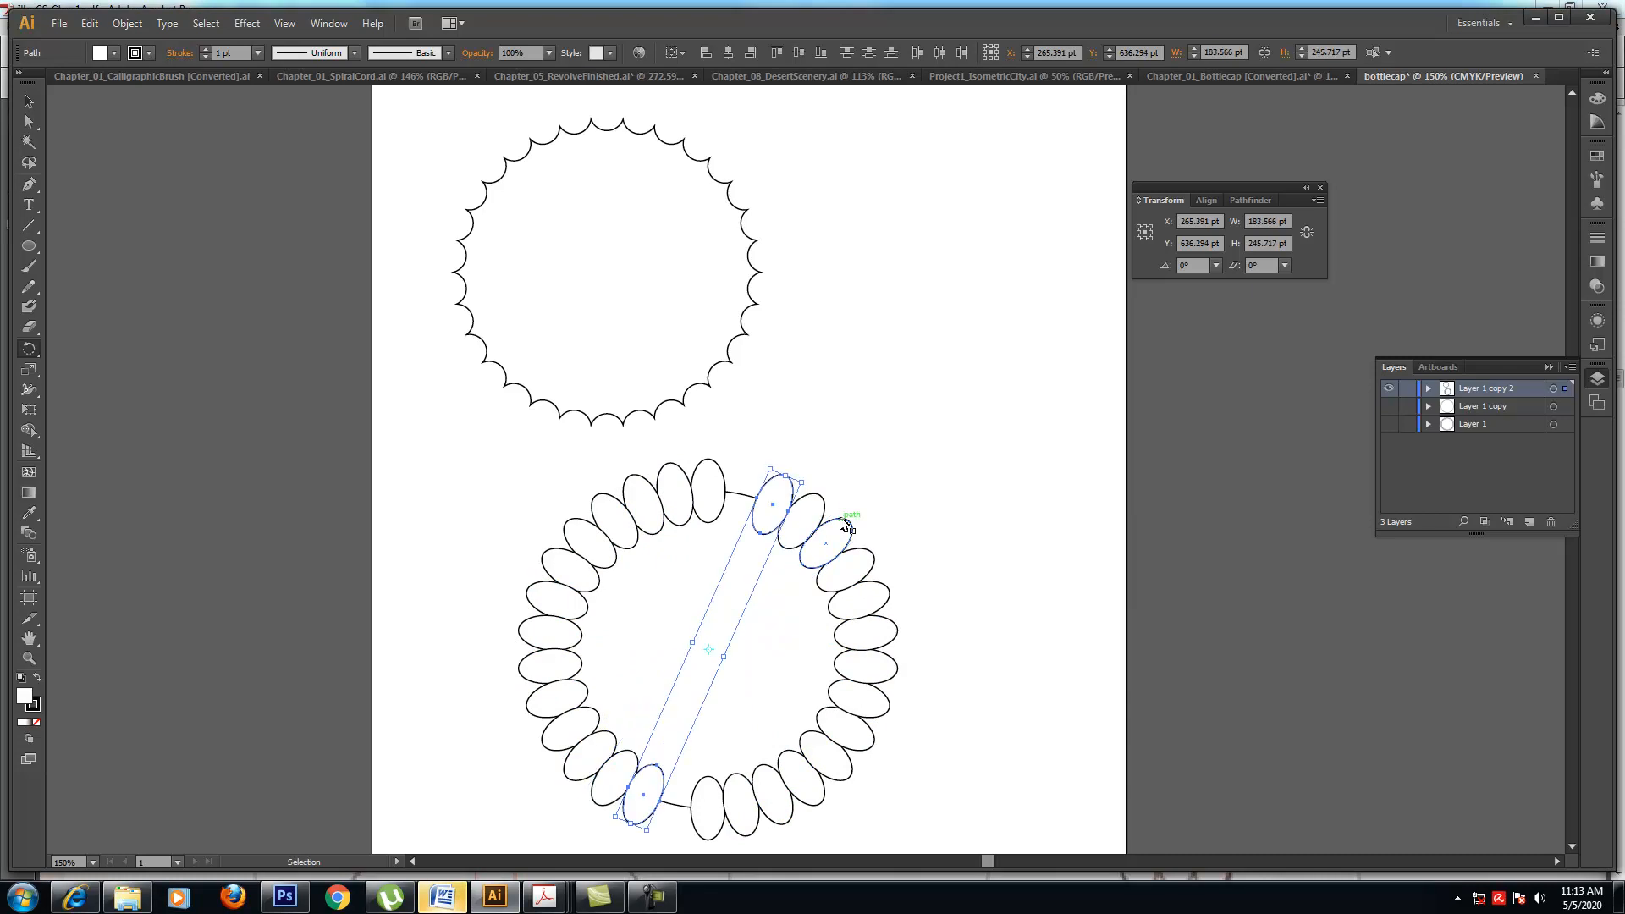
pyautogui.hotkey('ctrl', 'd')
pyautogui.press('r')
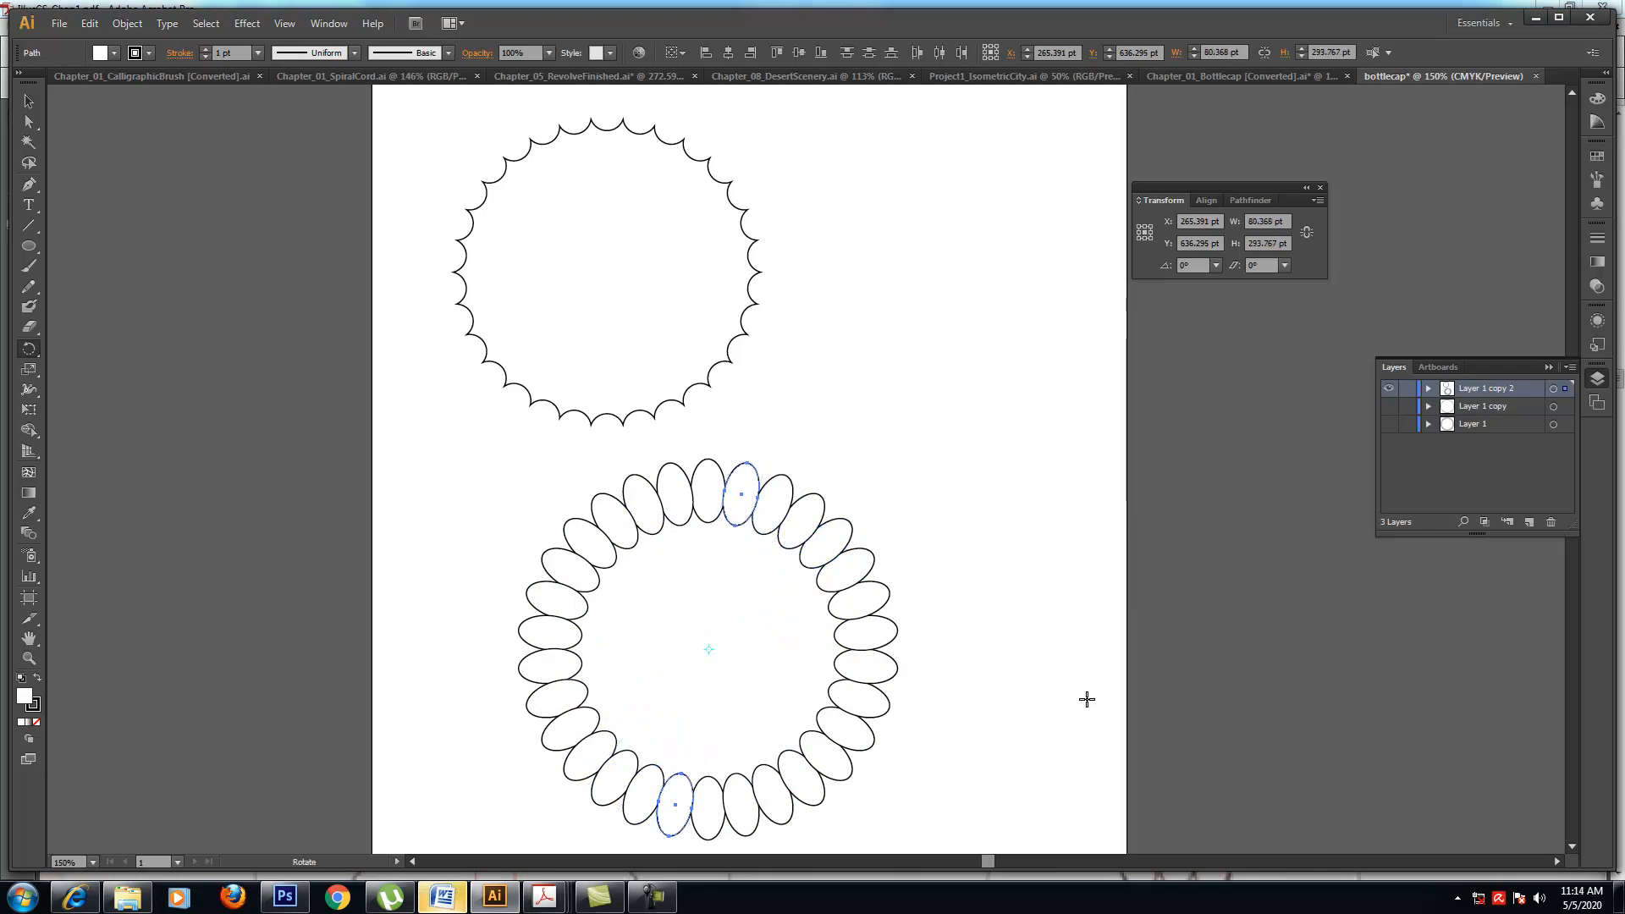
# - Select the large circle with its ring of ellipses and subtract the ellipses using Pathfinder's Minus Front
pyautogui.click(29, 102)
pyautogui.click(484, 491)
pyautogui.moveTo(449, 455); pyautogui.dragTo(949, 795)
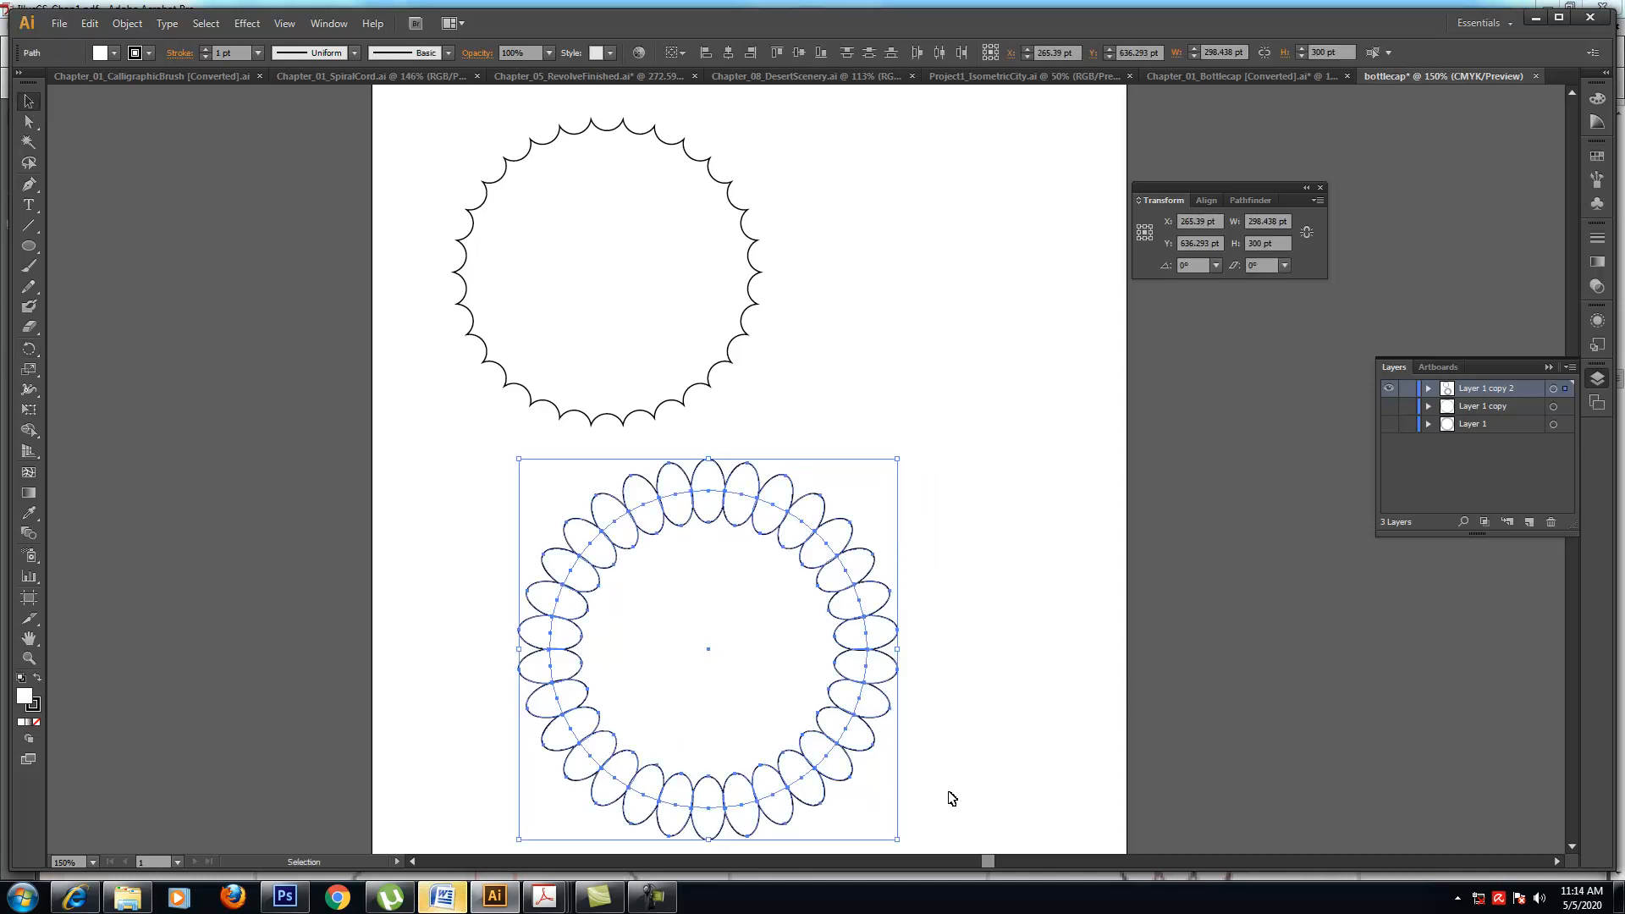
pyautogui.click(1247, 199)
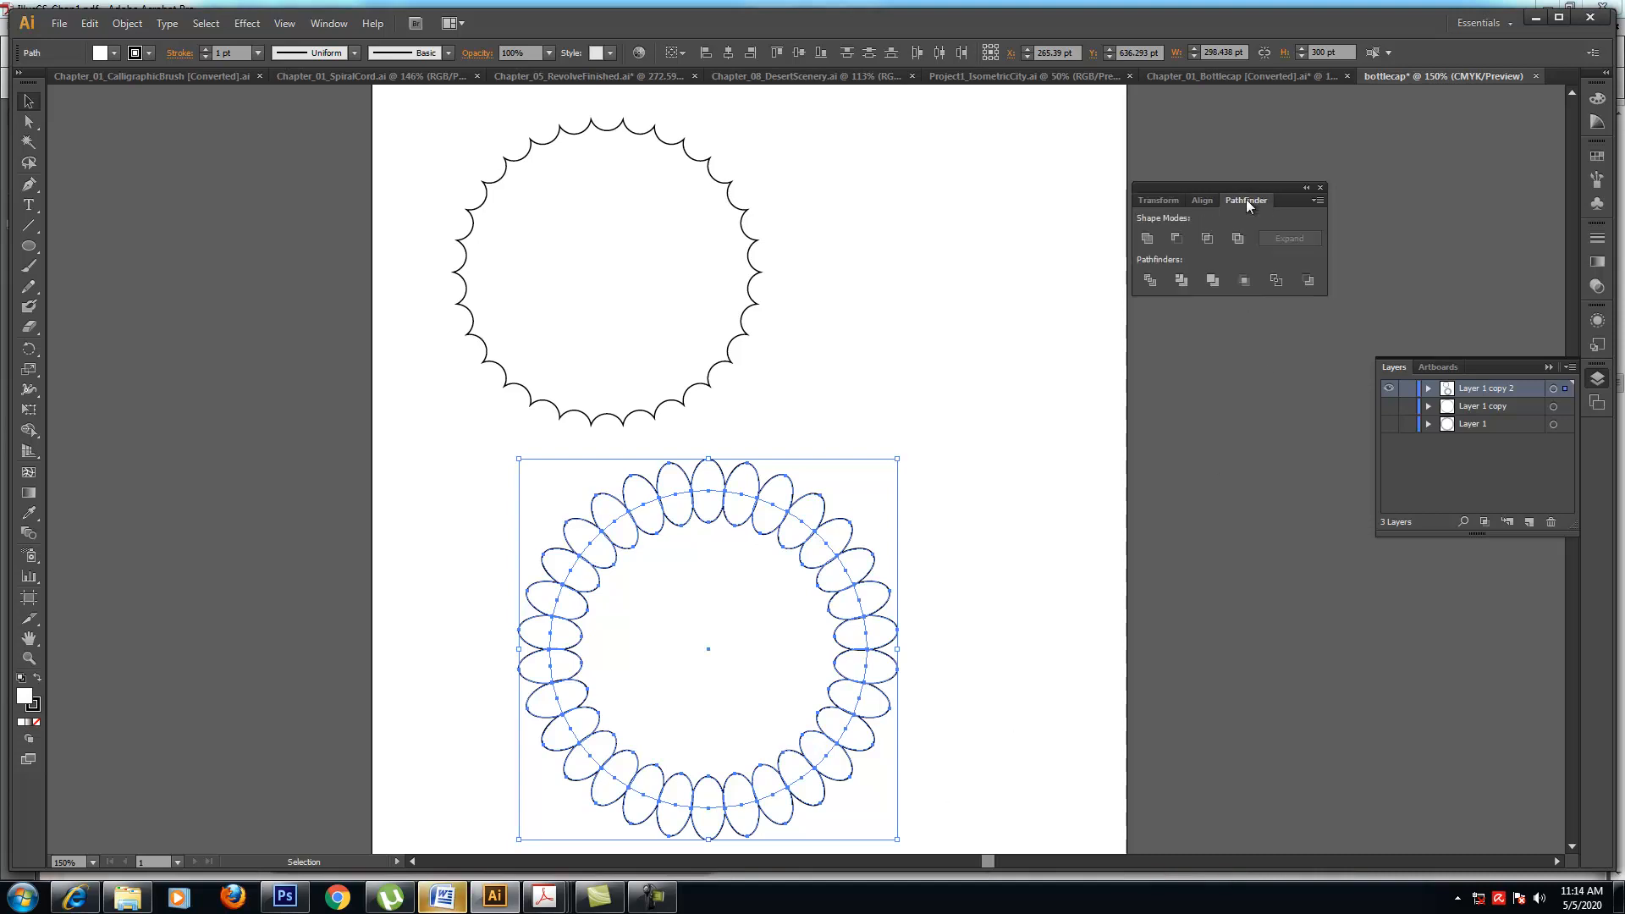
pyautogui.click(1175, 238)
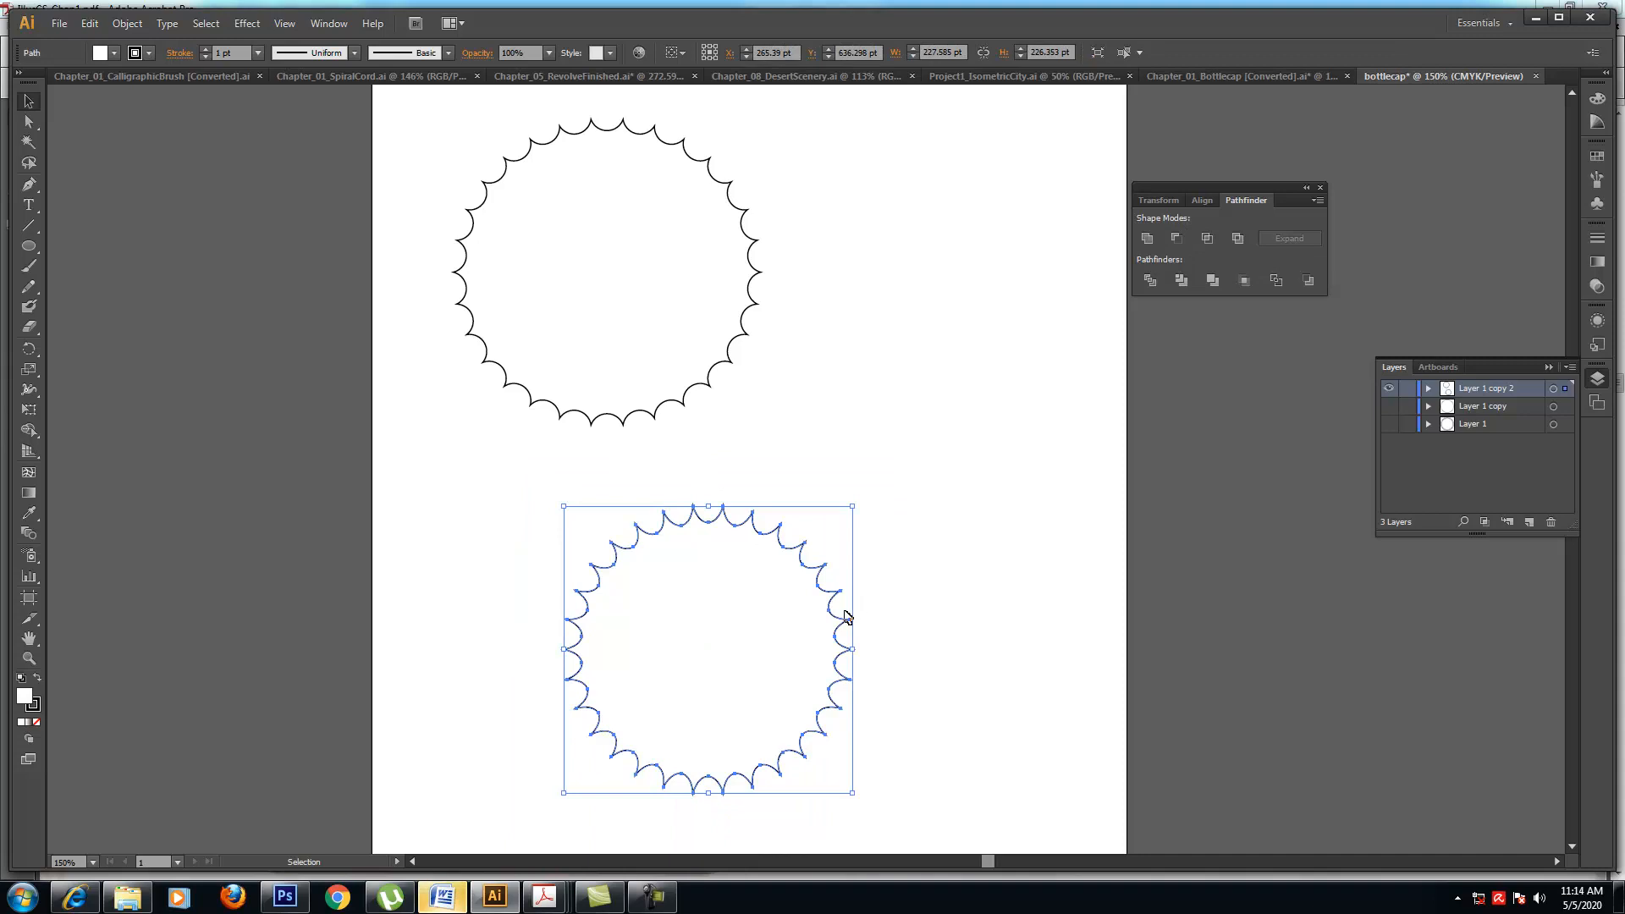
# - Move the smaller scalloped shape up beside the first scalloped shape
pyautogui.click(903, 576)
pyautogui.moveTo(837, 633); pyautogui.dragTo(1068, 286)
pyautogui.click(669, 169)
pyautogui.click(829, 228)
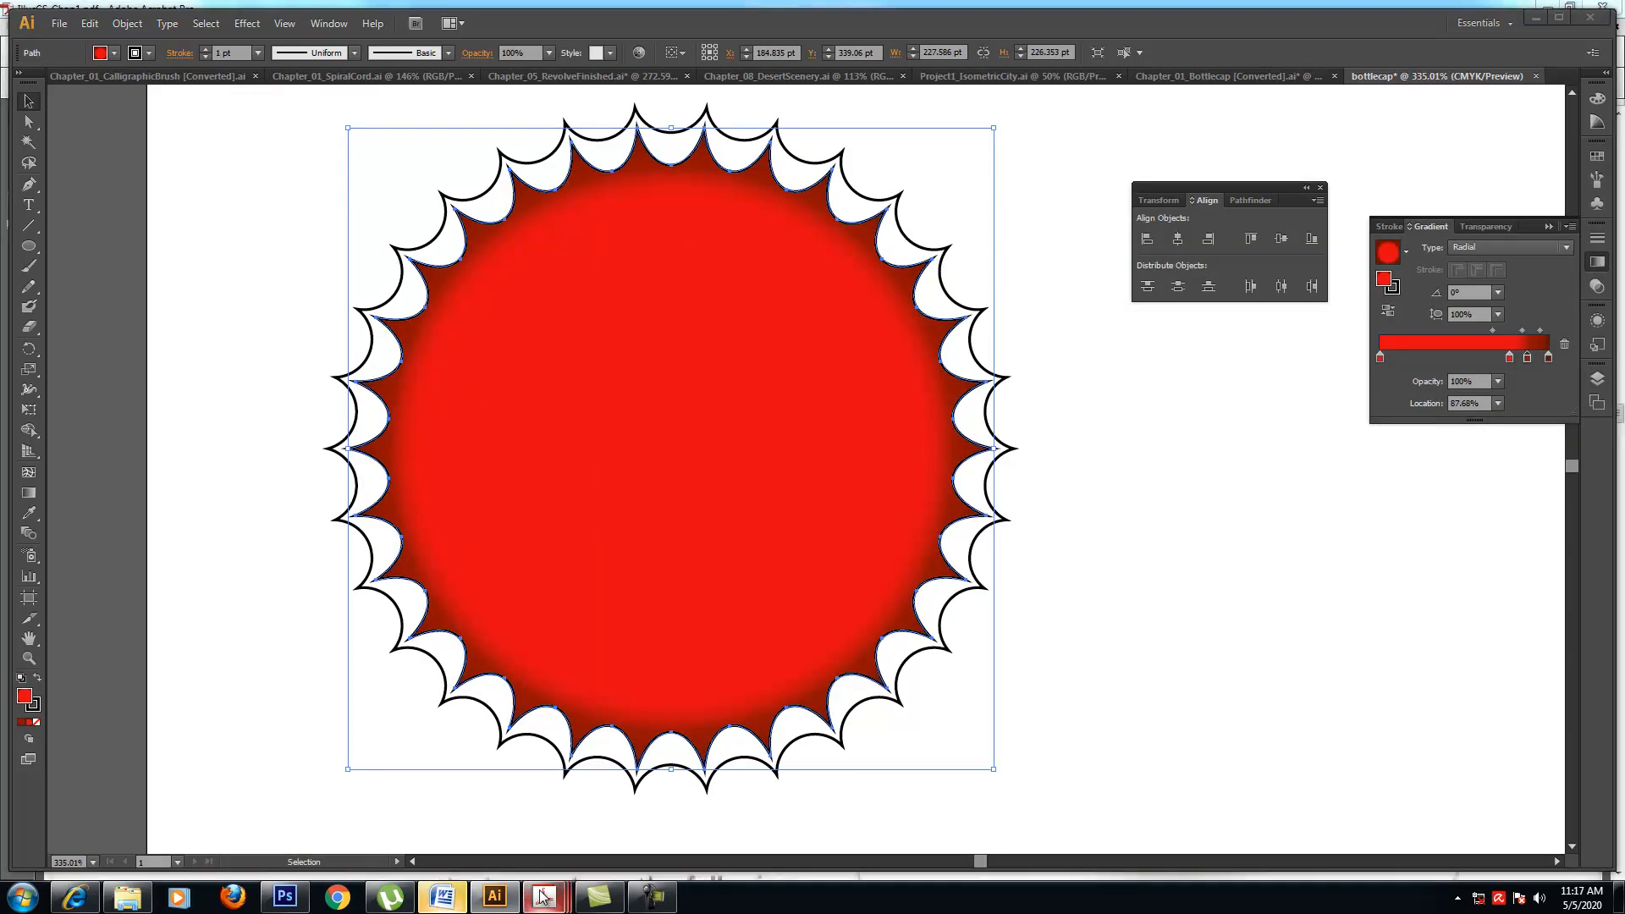
# - Switch to Acrobat to view the finished cap picture in step 38 of IllusCS_Chap1.pdf, and return to Illustrator
pyautogui.moveTo(542, 894)
pyautogui.click(169, 813)
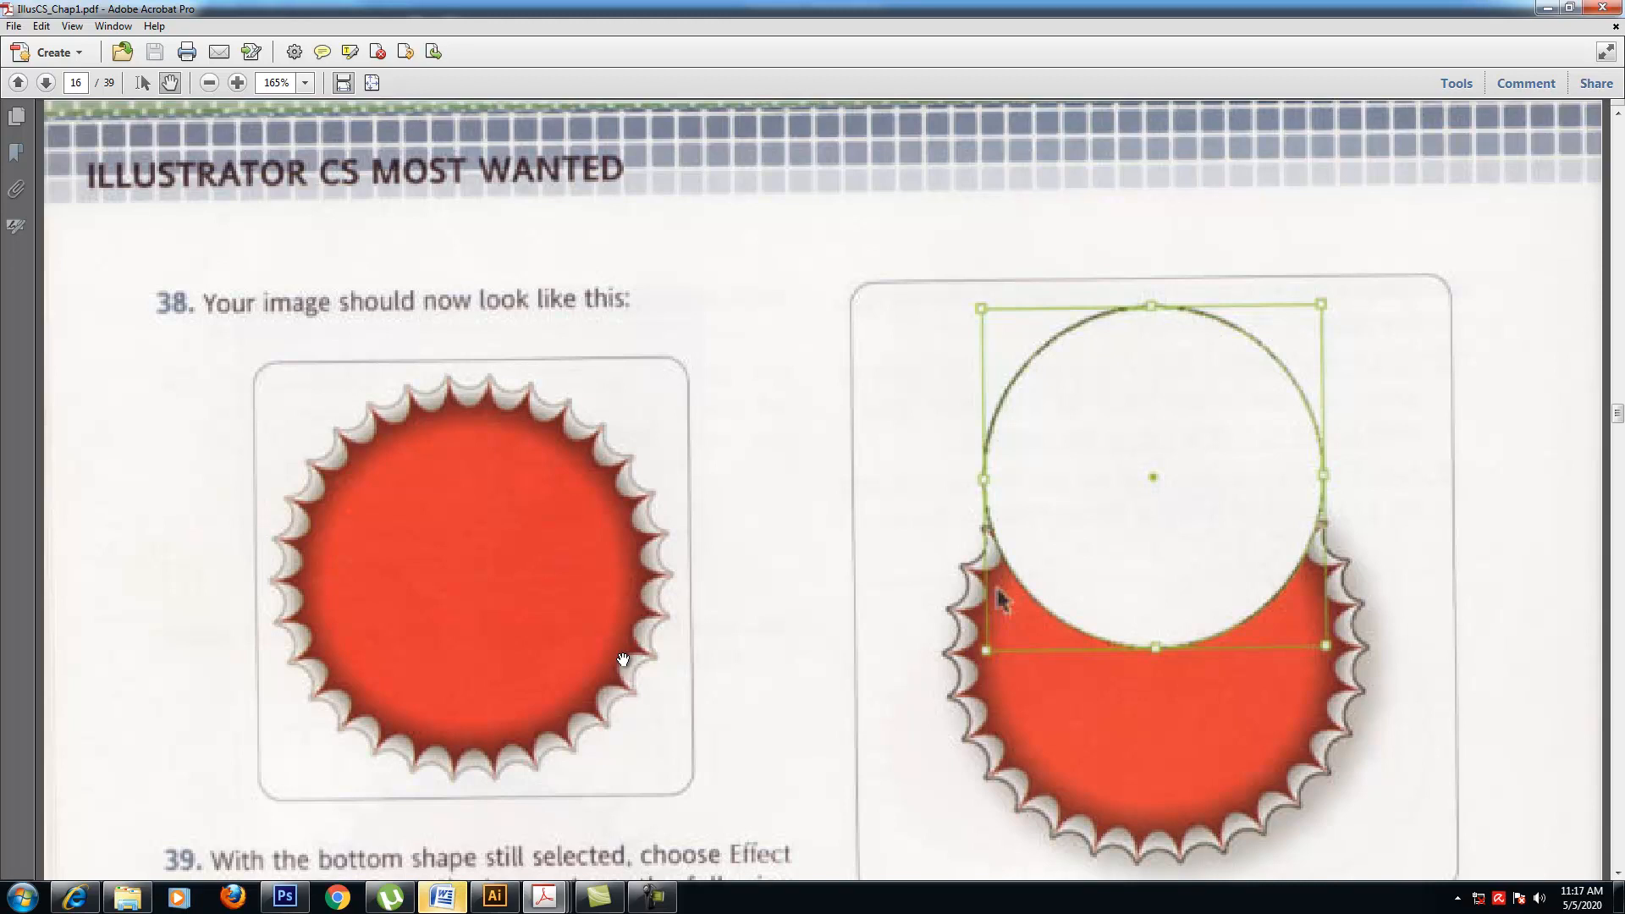
pyautogui.click(495, 896)
# - Add a stop to the red radial gradient, set the neighbouring stop's magenta to 96%, and move that stop to 79.31%
pyautogui.click(1498, 359)
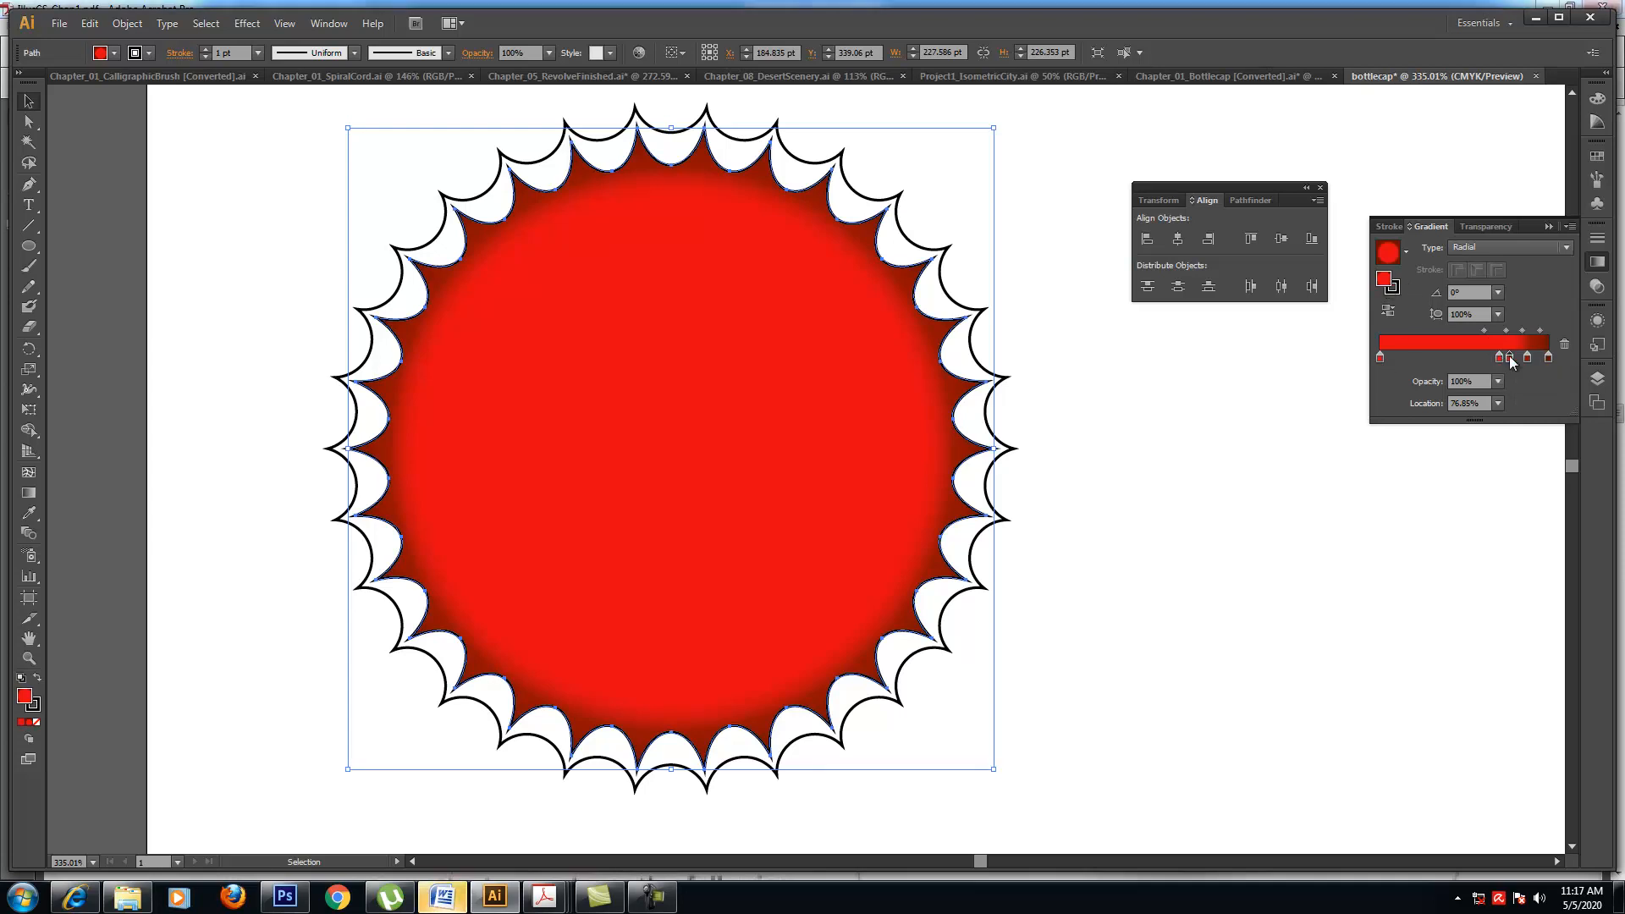
pyautogui.doubleClick(1510, 359)
pyautogui.click(1332, 423)
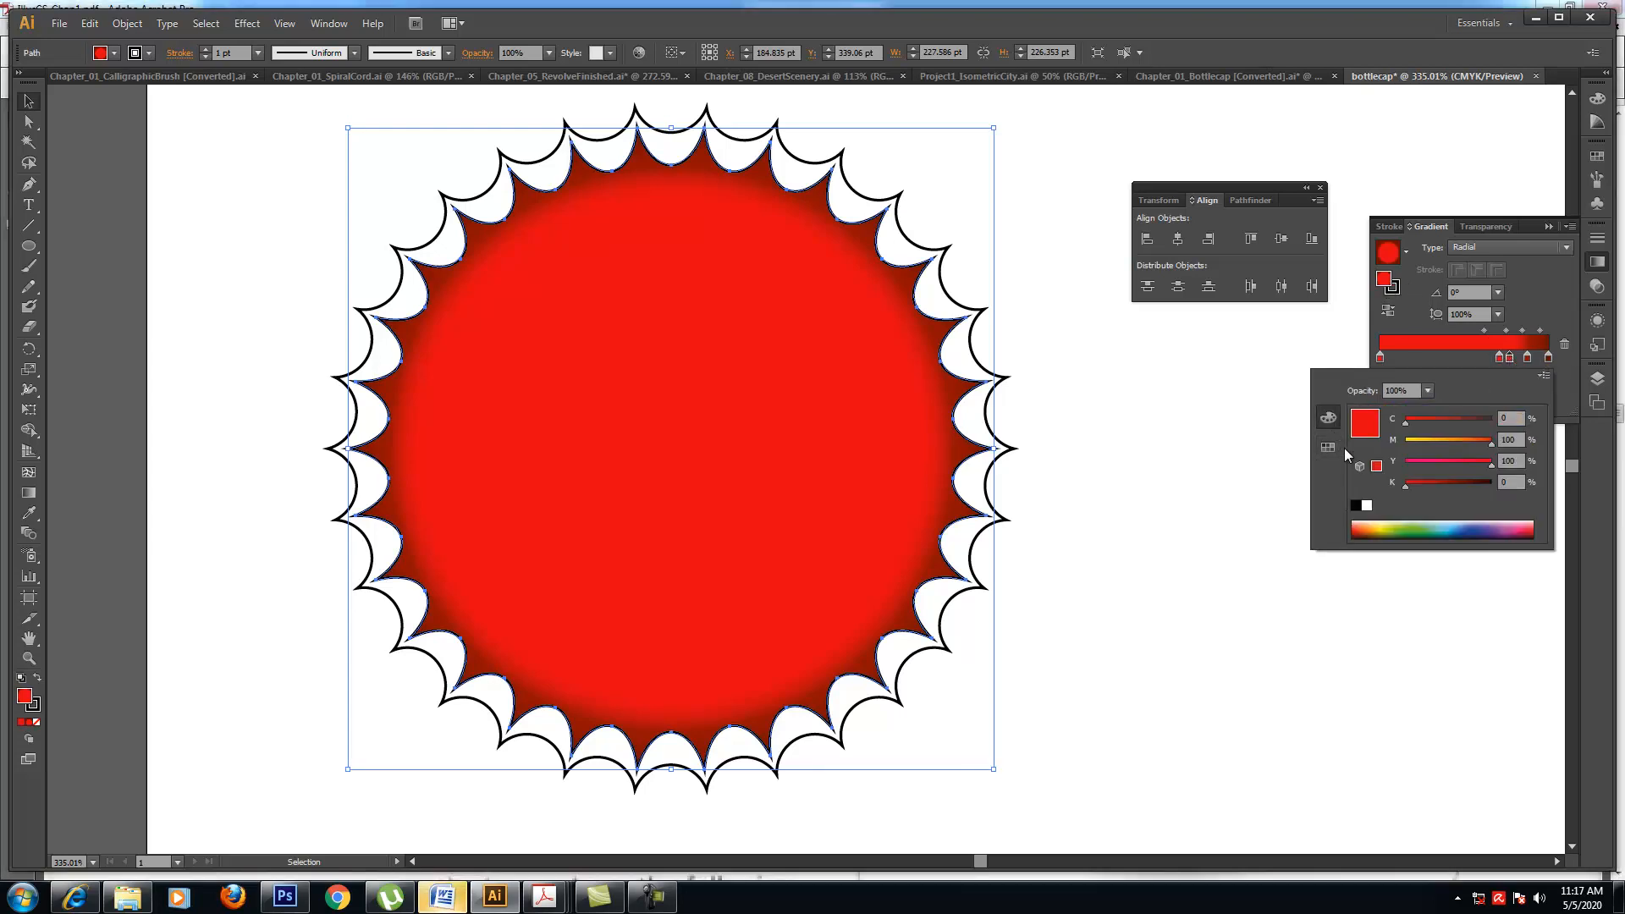
pyautogui.click(1480, 440)
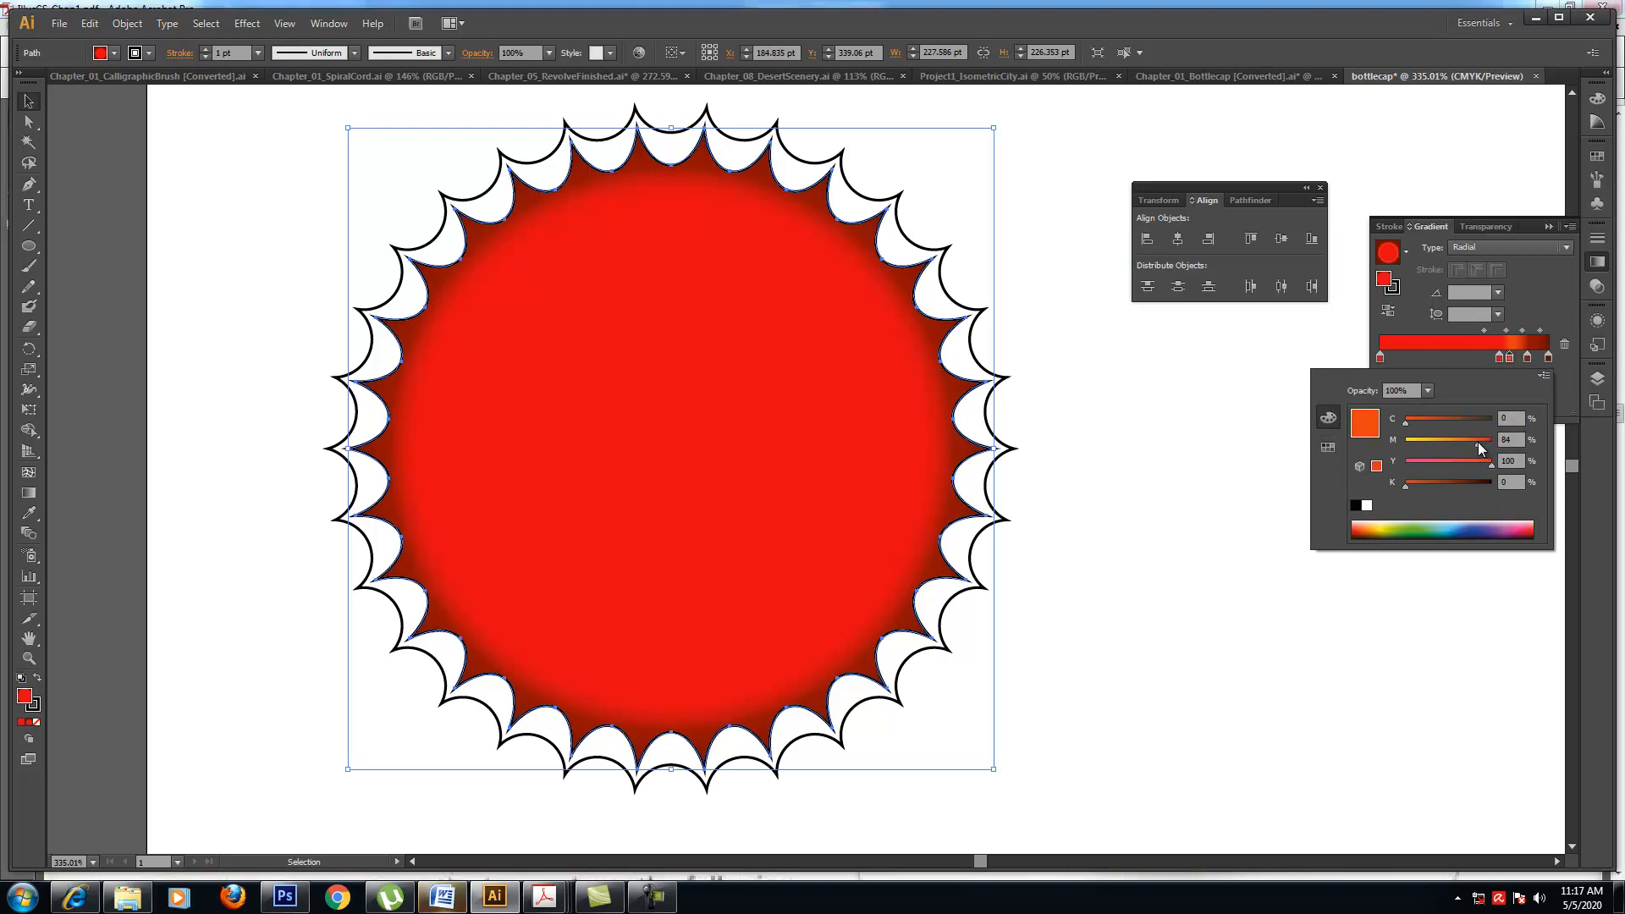
pyautogui.moveTo(1478, 442); pyautogui.dragTo(1488, 442)
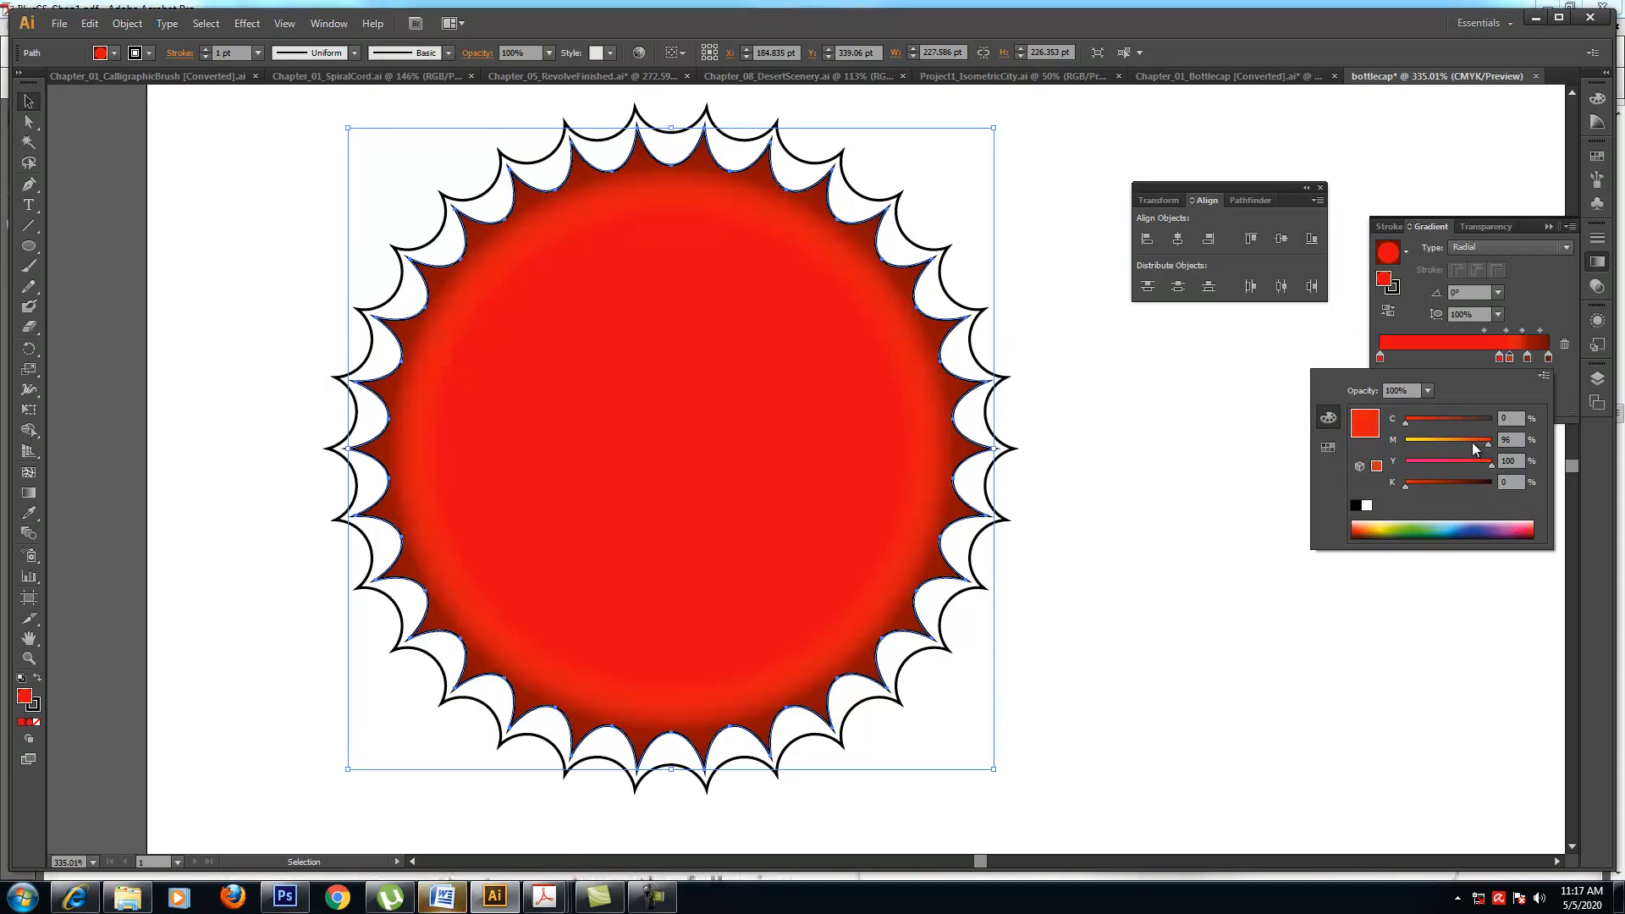
pyautogui.moveTo(1506, 359); pyautogui.dragTo(1515, 359)
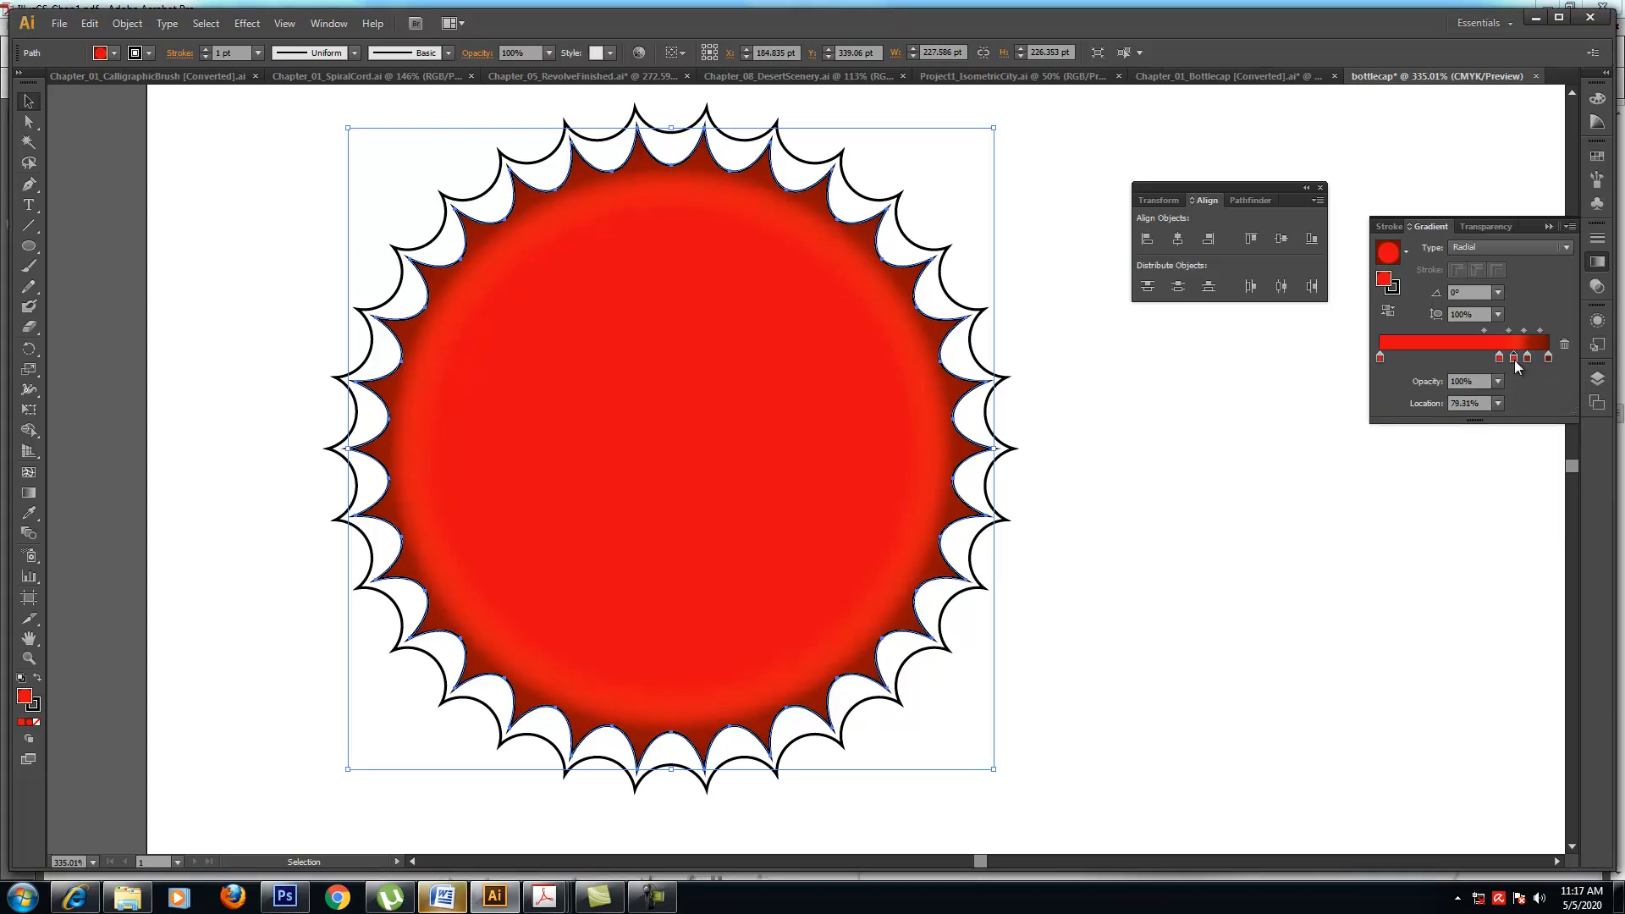
pyautogui.click(1233, 516)
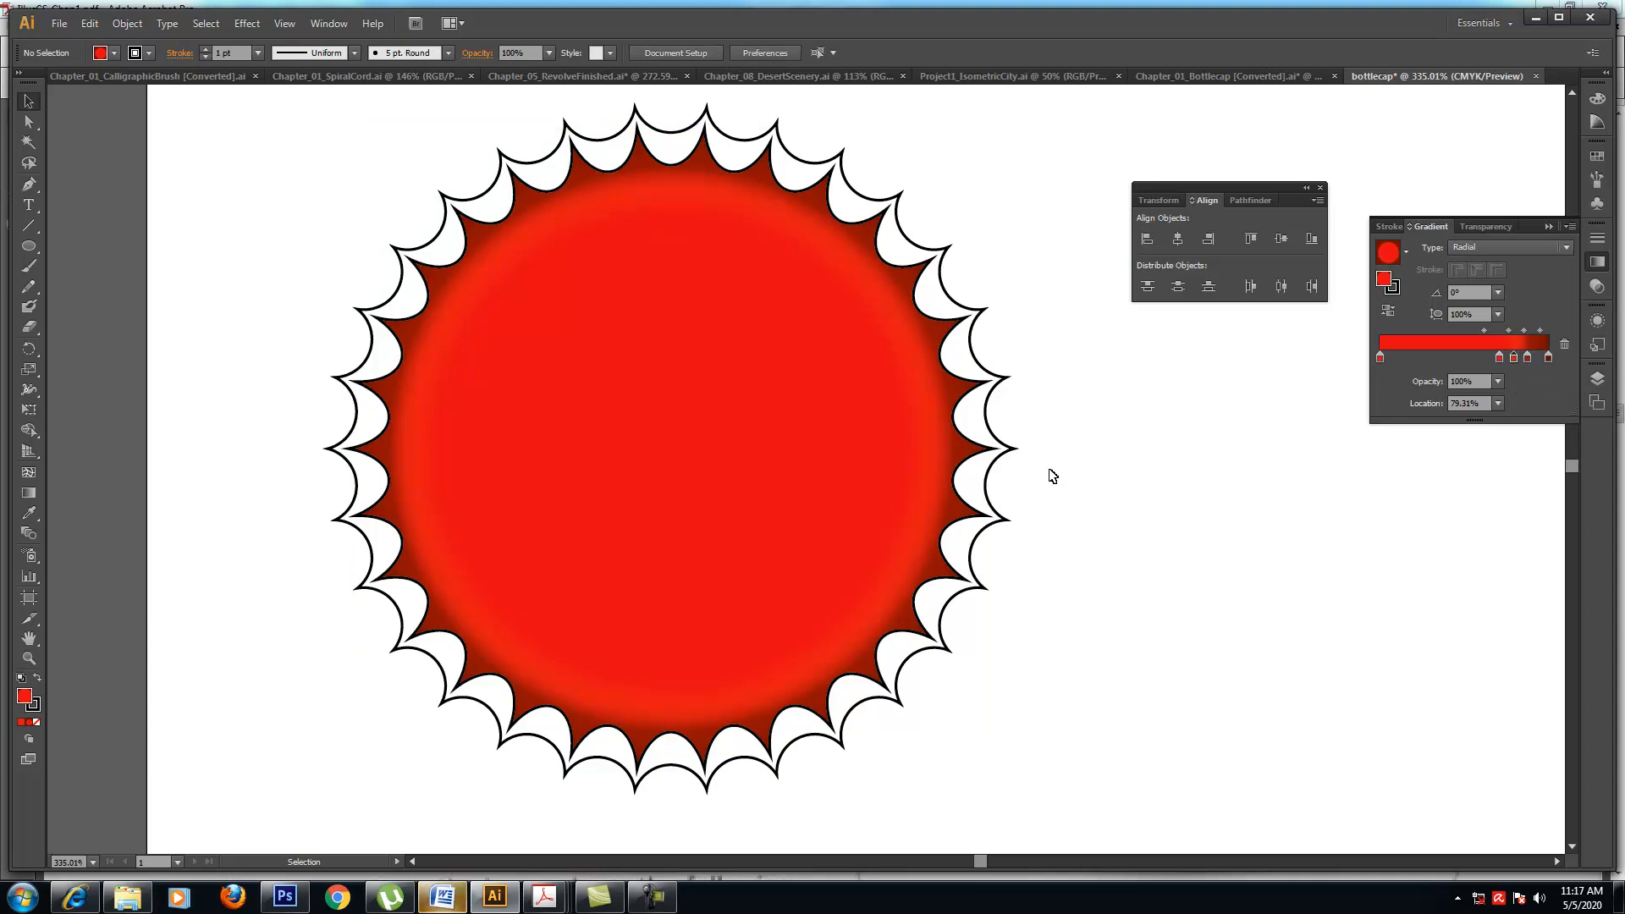
# - Try to darken the gradient's outermost stop to 83% black
pyautogui.doubleClick(1549, 357)
pyautogui.moveTo(1467, 485); pyautogui.dragTo(1475, 484)
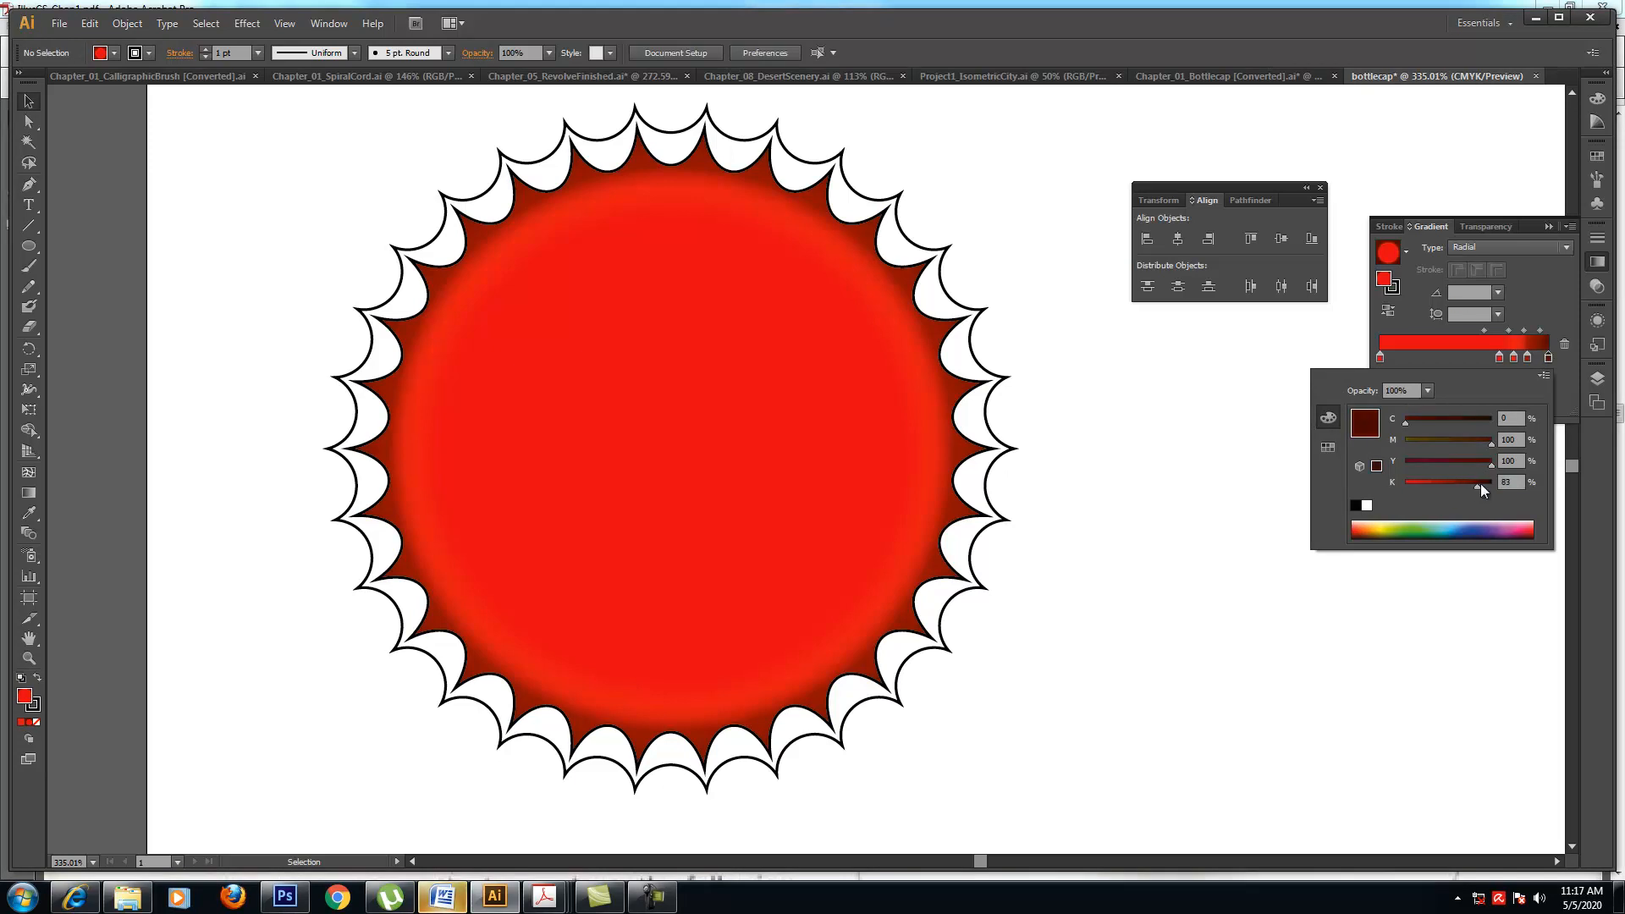
pyautogui.click(1226, 475)
# - Select the red scalloped shape and remove its stroke
pyautogui.click(728, 444)
pyautogui.click(1259, 605)
pyautogui.click(791, 457)
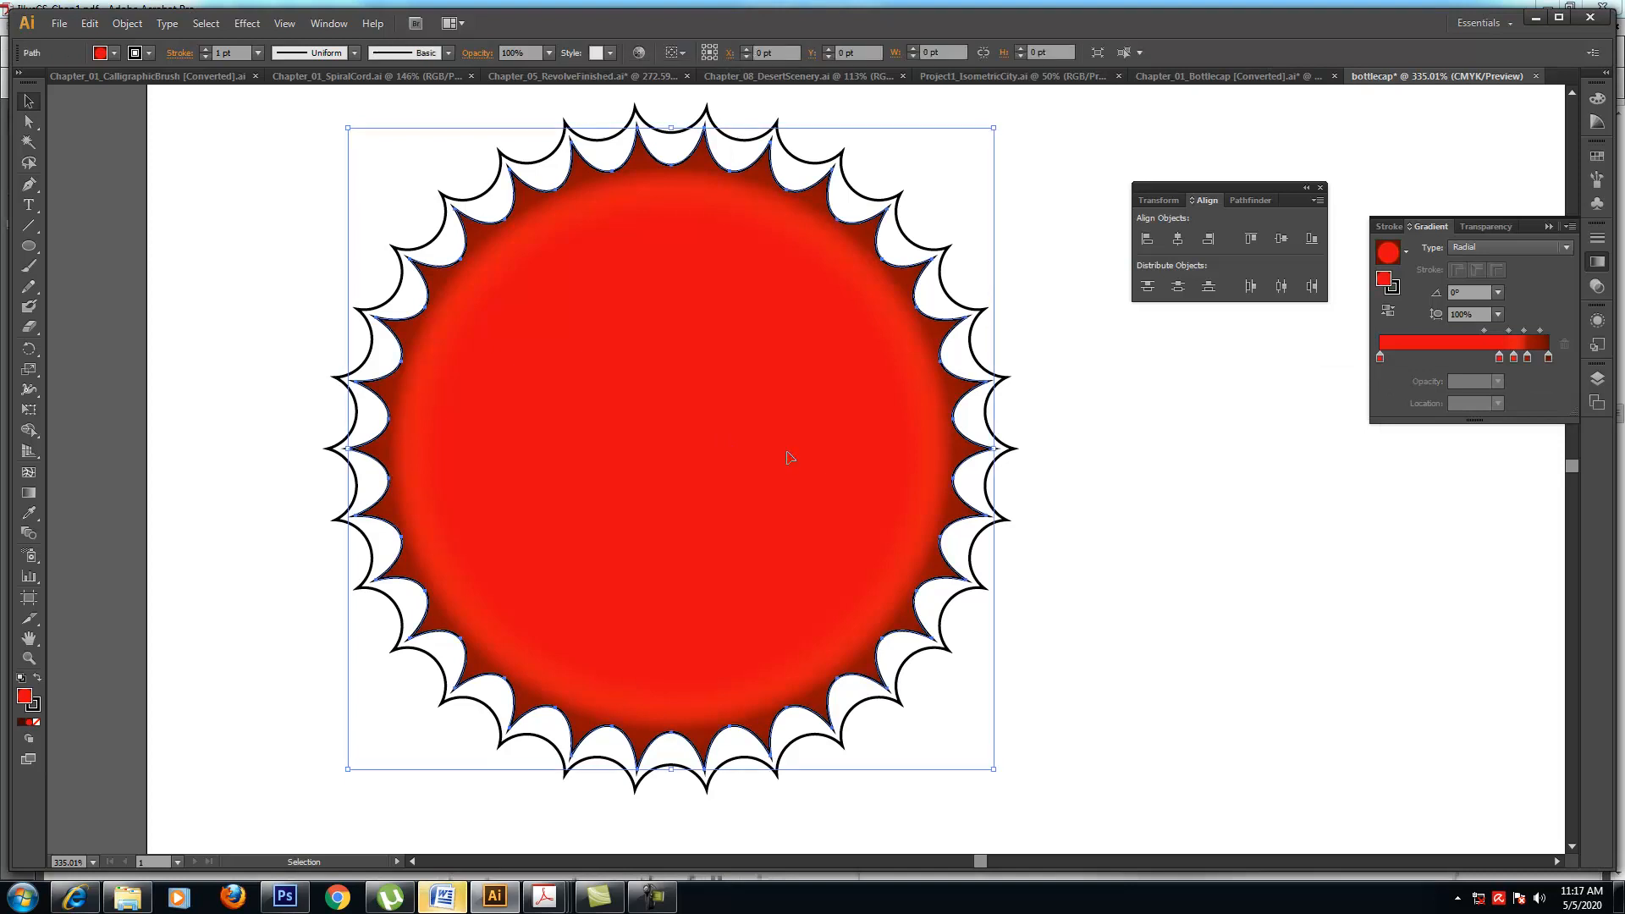
pyautogui.click(114, 53)
pyautogui.press('Escape')
pyautogui.click(174, 225)
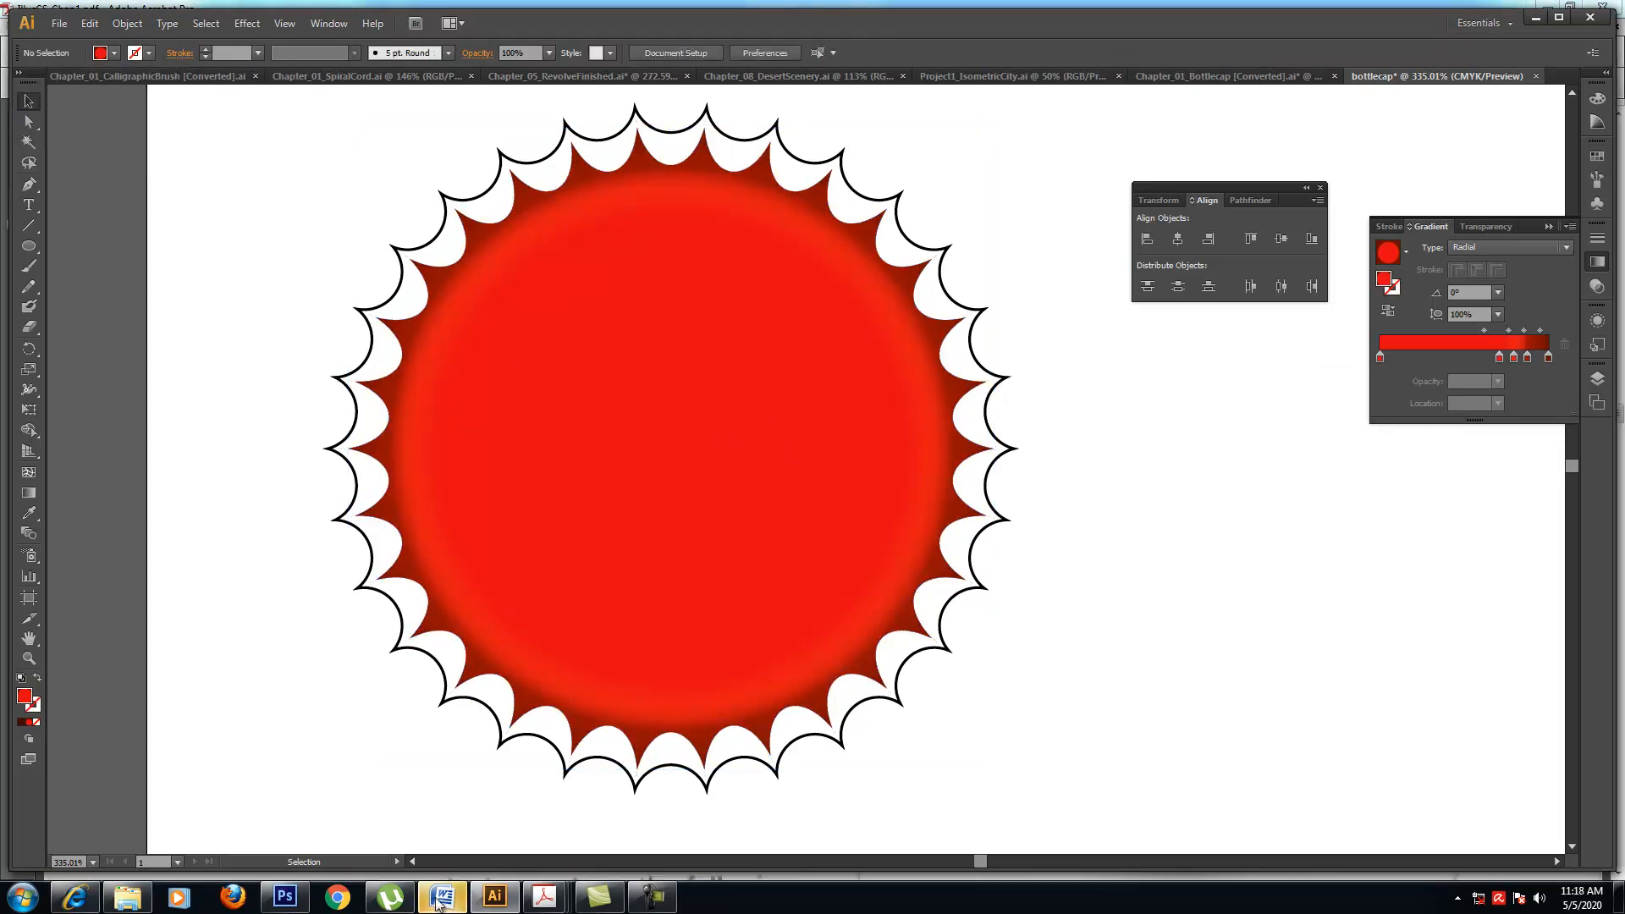
# - Switch to Acrobat and read the Drop Shadow instructions in step 39 of IllusCS_Chap1.pdf
pyautogui.moveTo(546, 897)
pyautogui.click(180, 812)
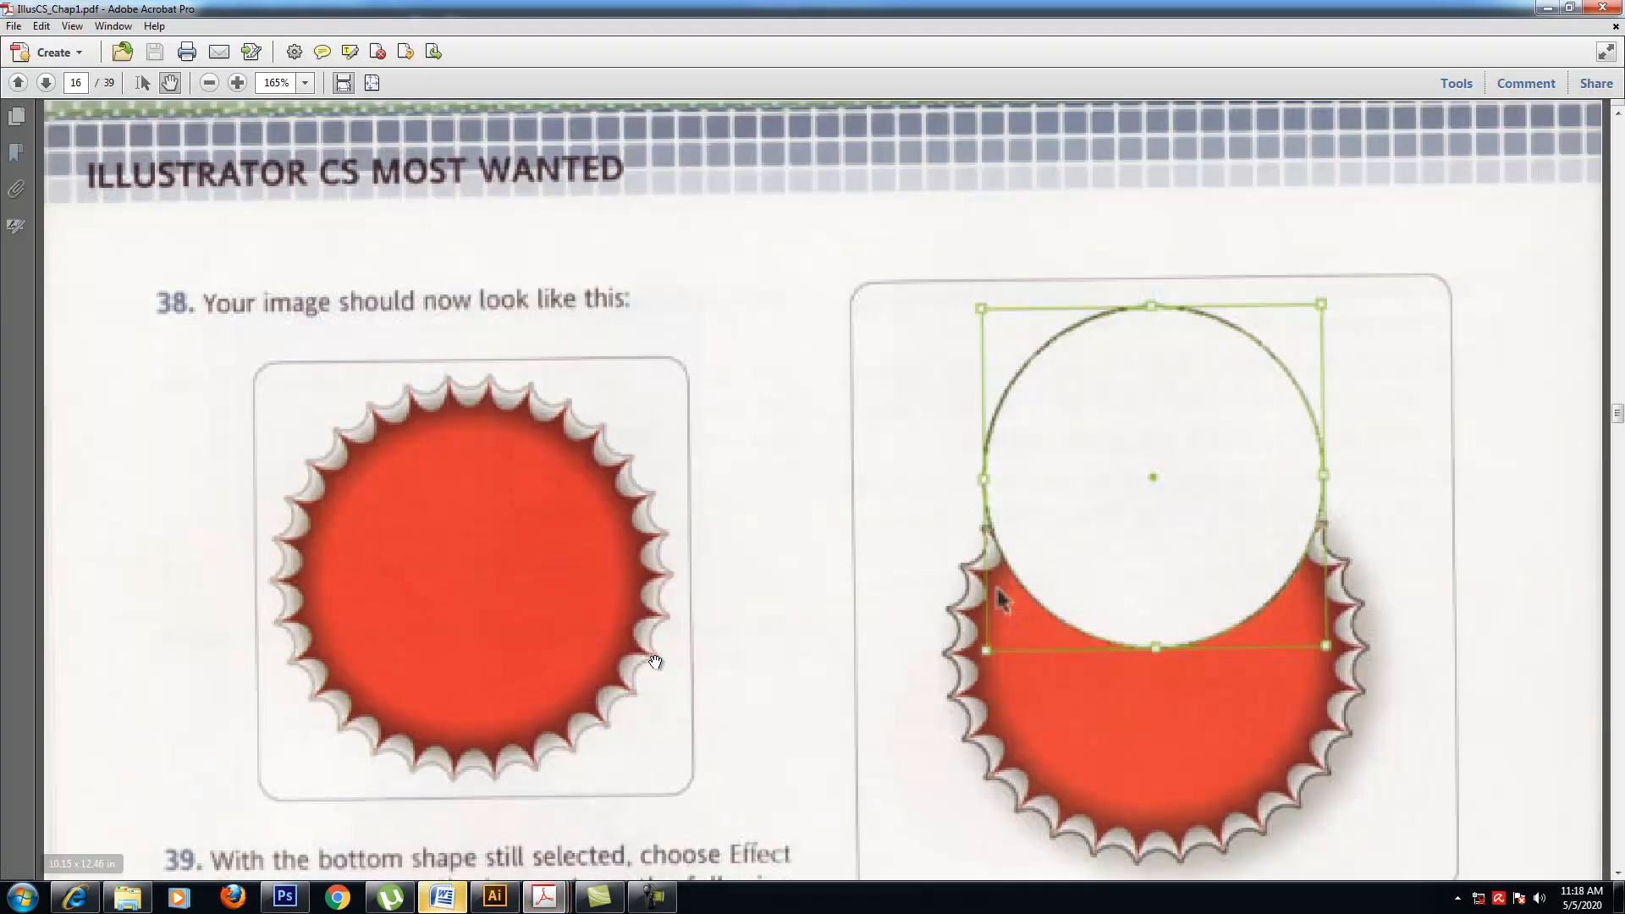
pyautogui.scroll(-2, 656, 662)
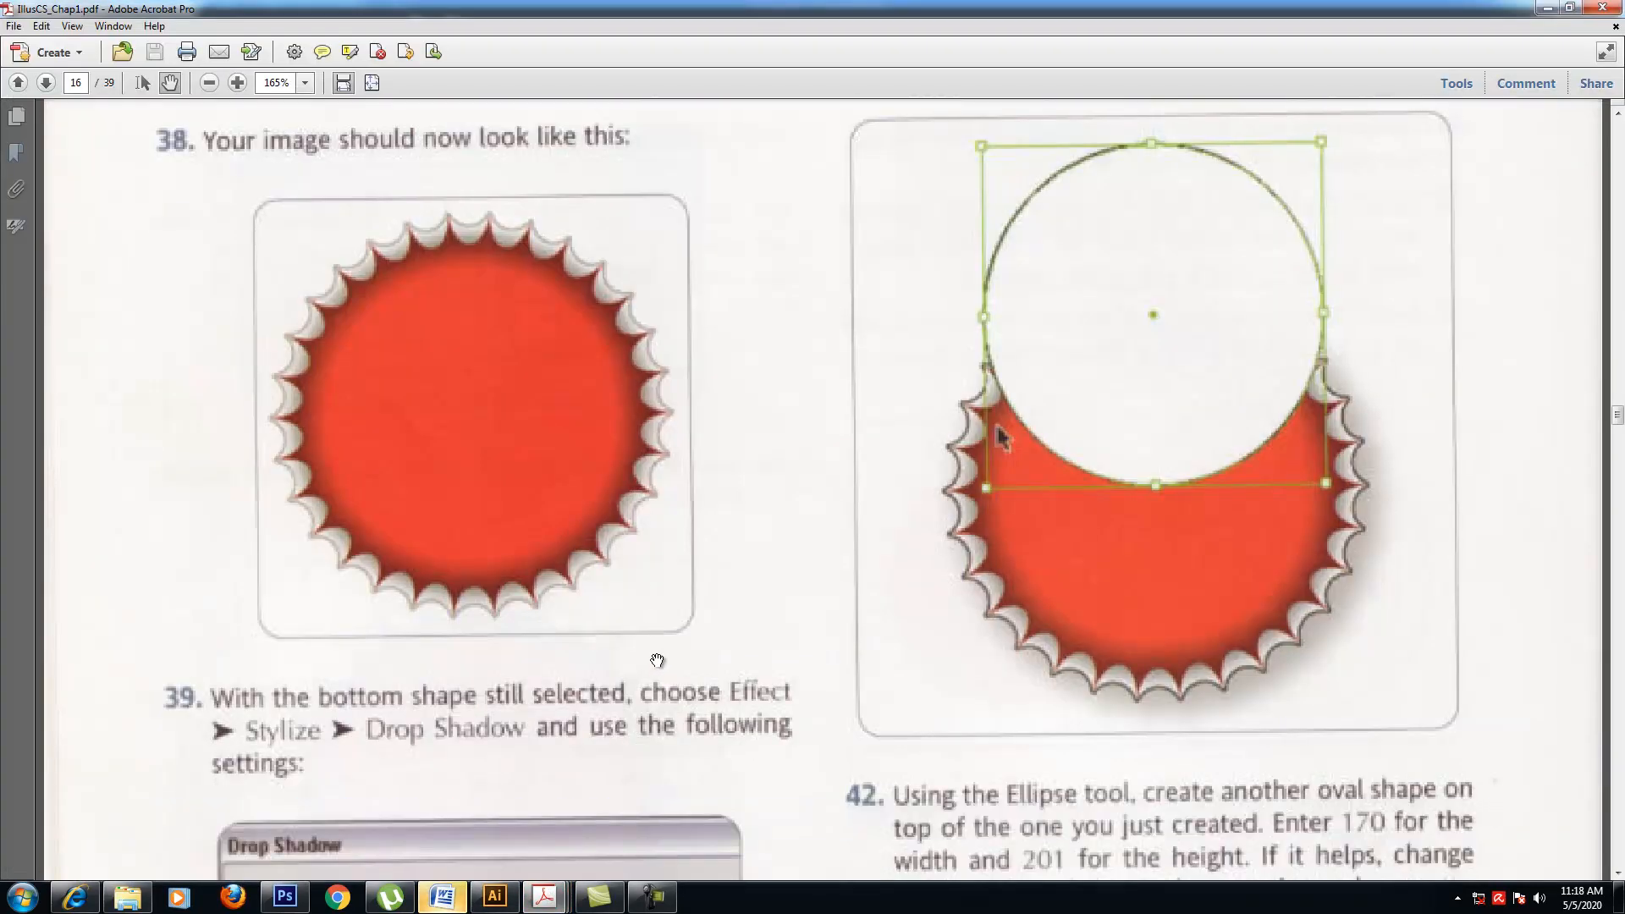
# - Read step 37 on page 15 of the tutorial PDF and open Inner Glow for the white scalloped shape in Illustrator
pyautogui.scroll(-1, 658, 658)
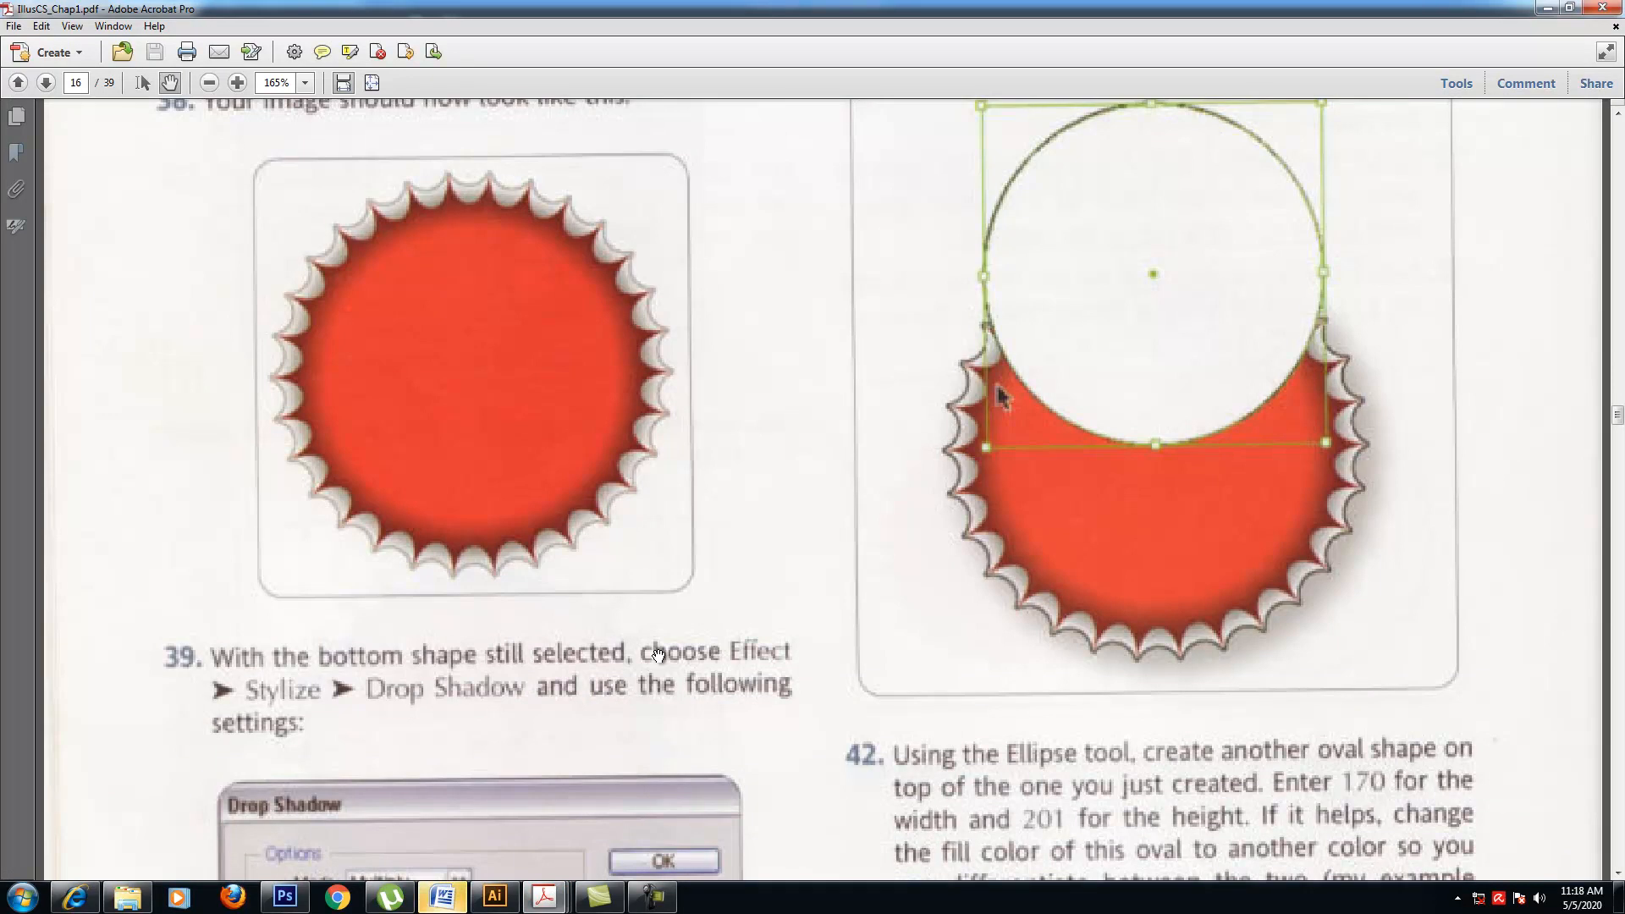
pyautogui.scroll(-3, 658, 653)
pyautogui.scroll(8, 658, 655)
pyautogui.scroll(17, 658, 655)
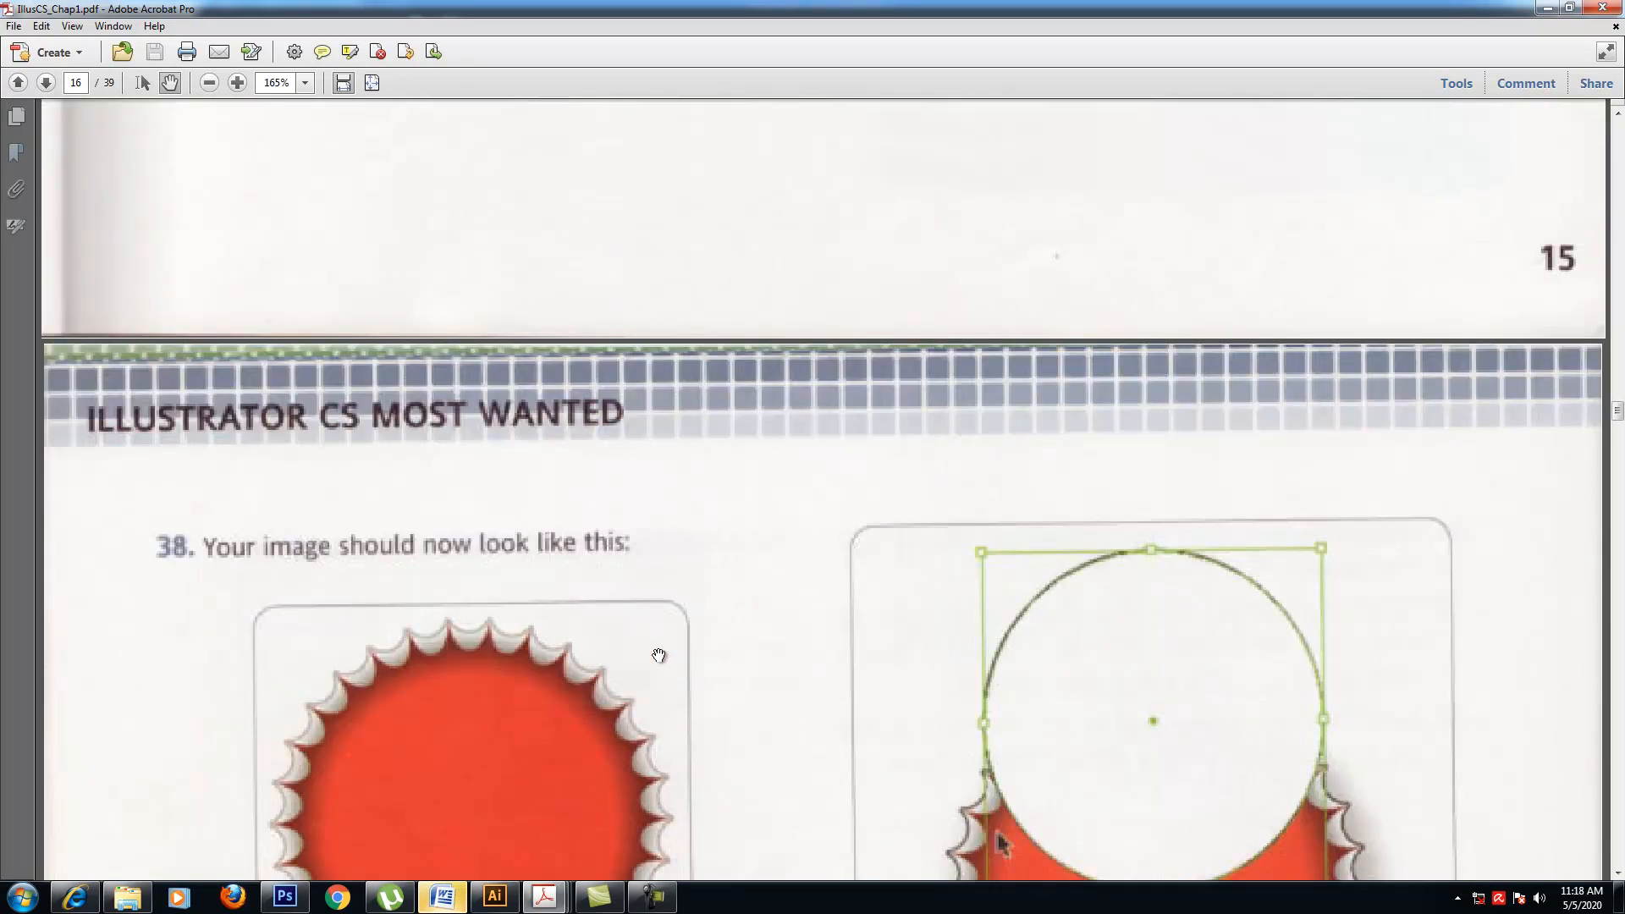
pyautogui.scroll(8, 658, 654)
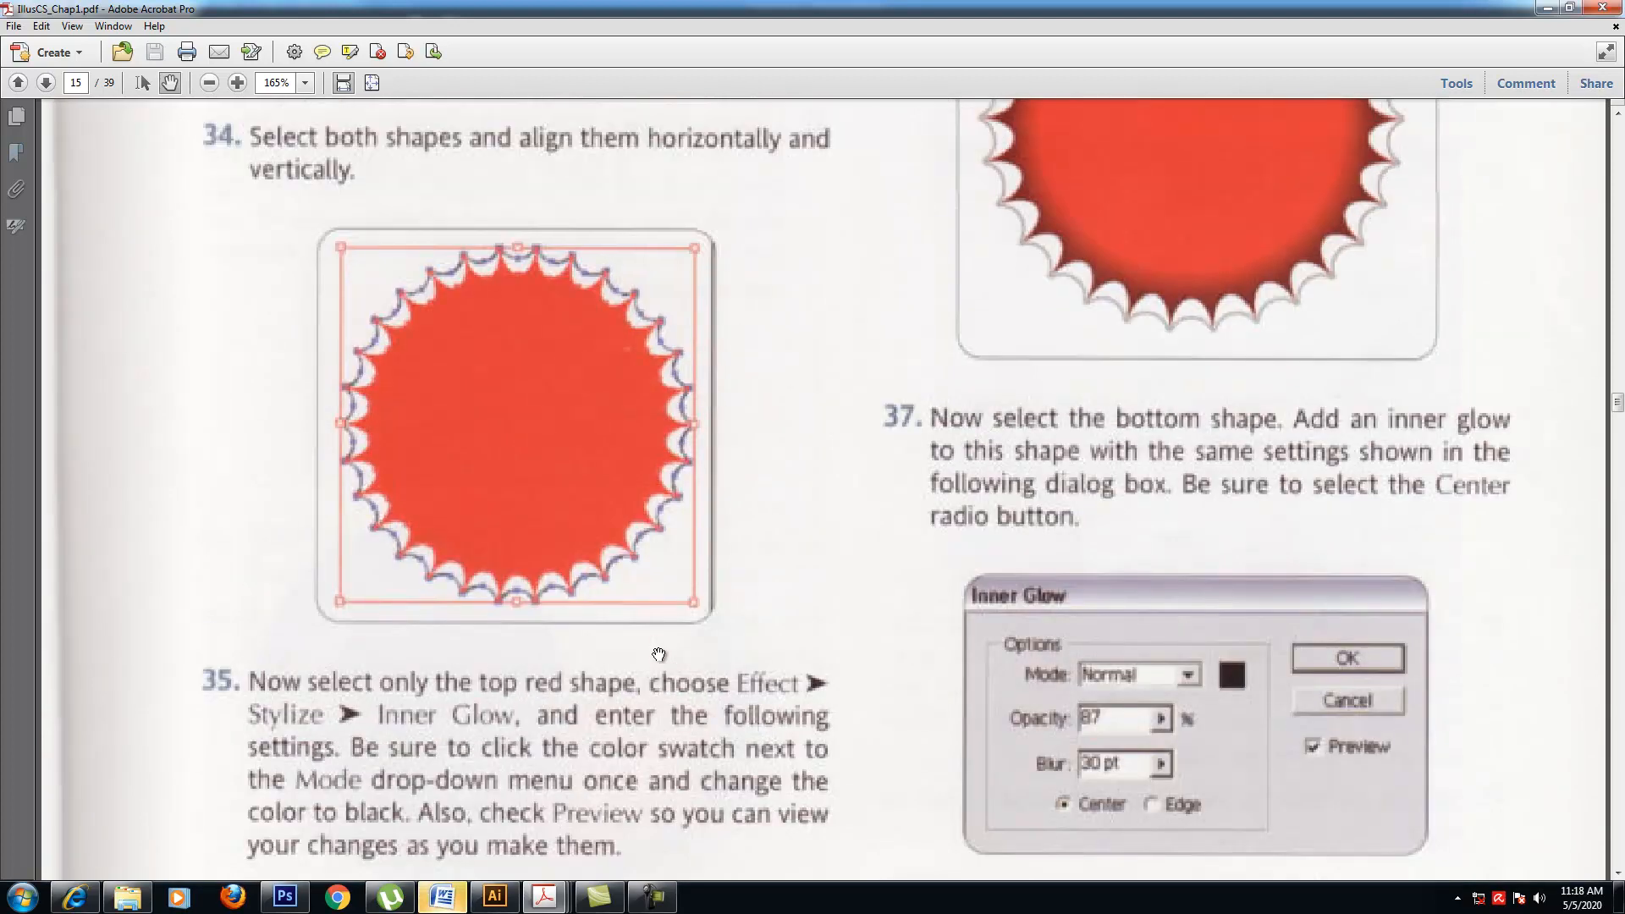
pyautogui.scroll(1, 658, 654)
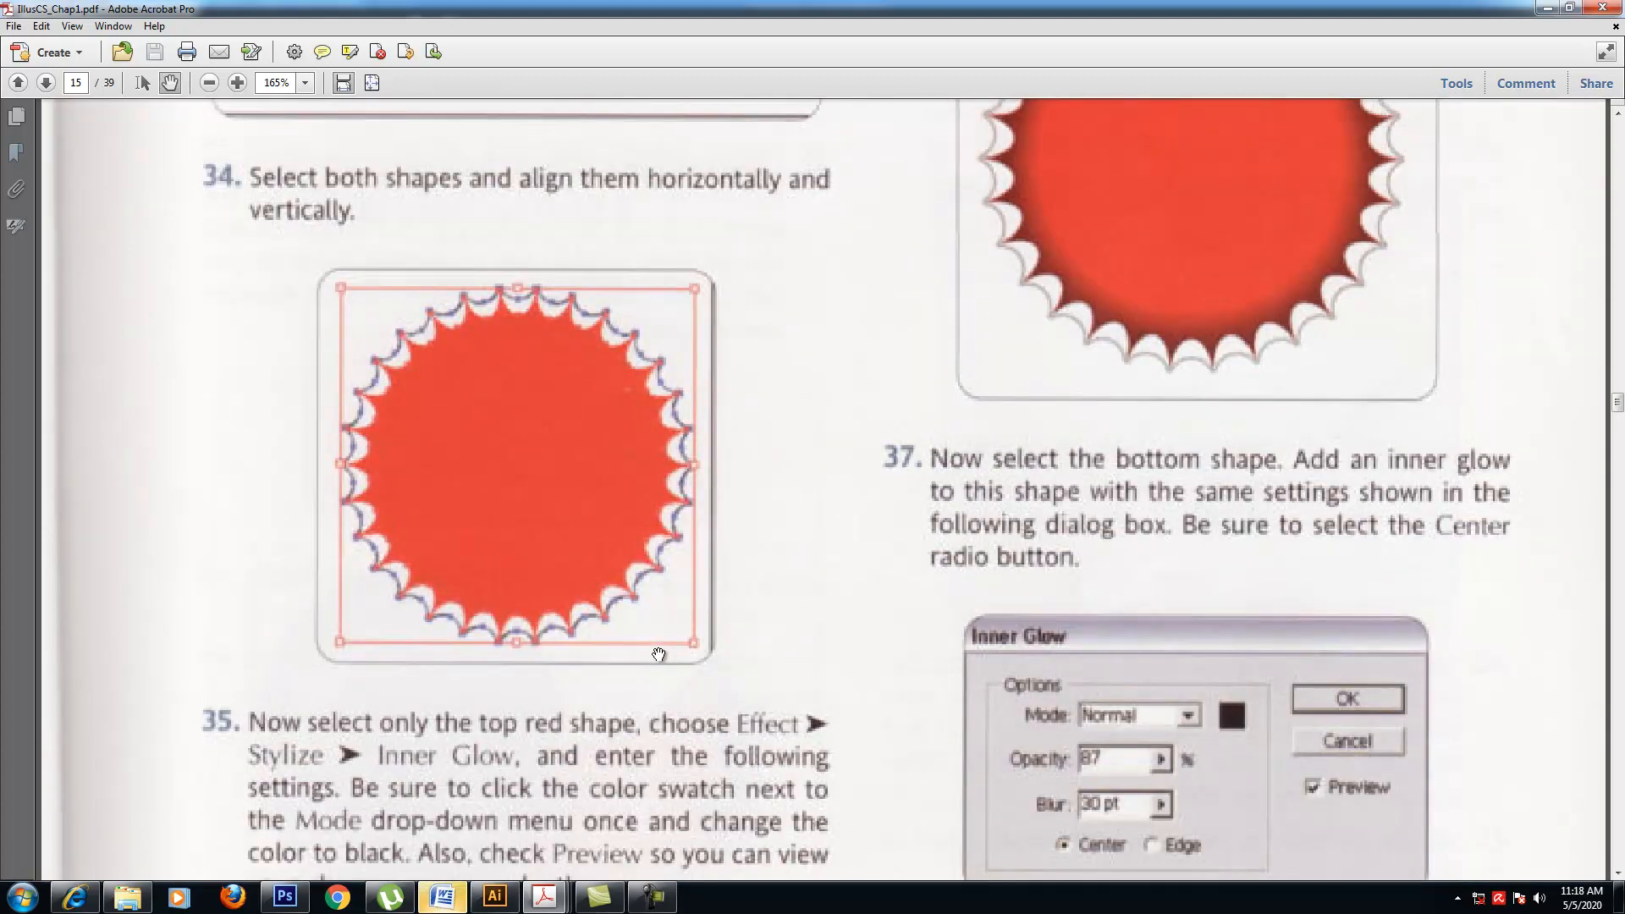
pyautogui.click(496, 899)
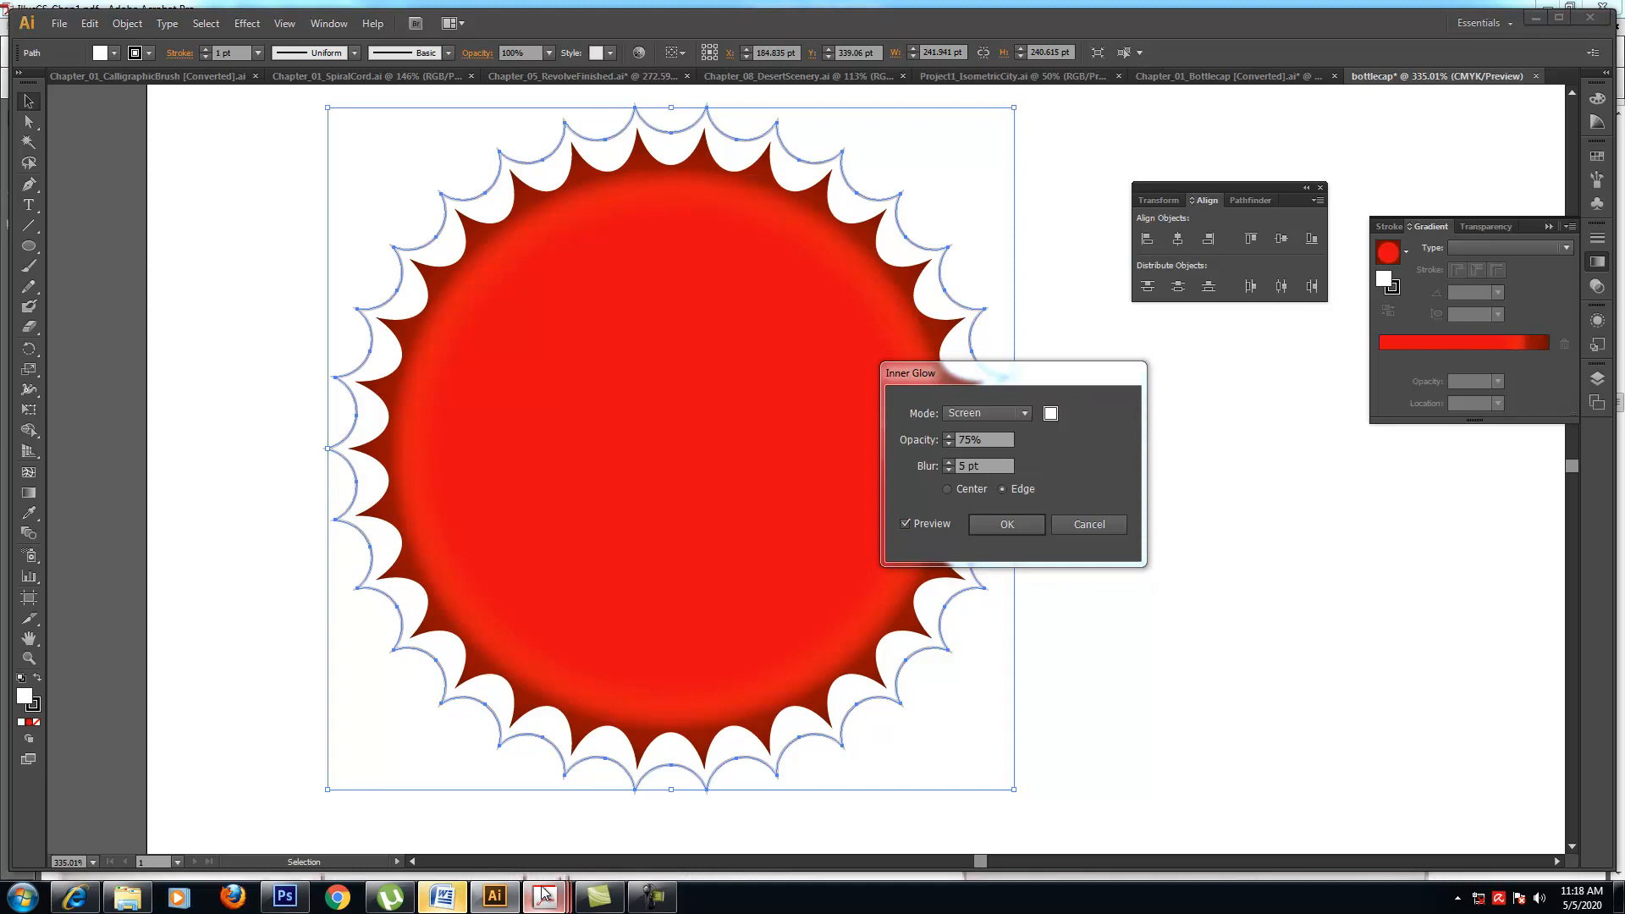
# - Switch to Acrobat and look up the mode, opacity, blur and Edge settings of the step 35 Inner Glow dialog in IllusCS_Chap1.pdf
pyautogui.moveTo(544, 897)
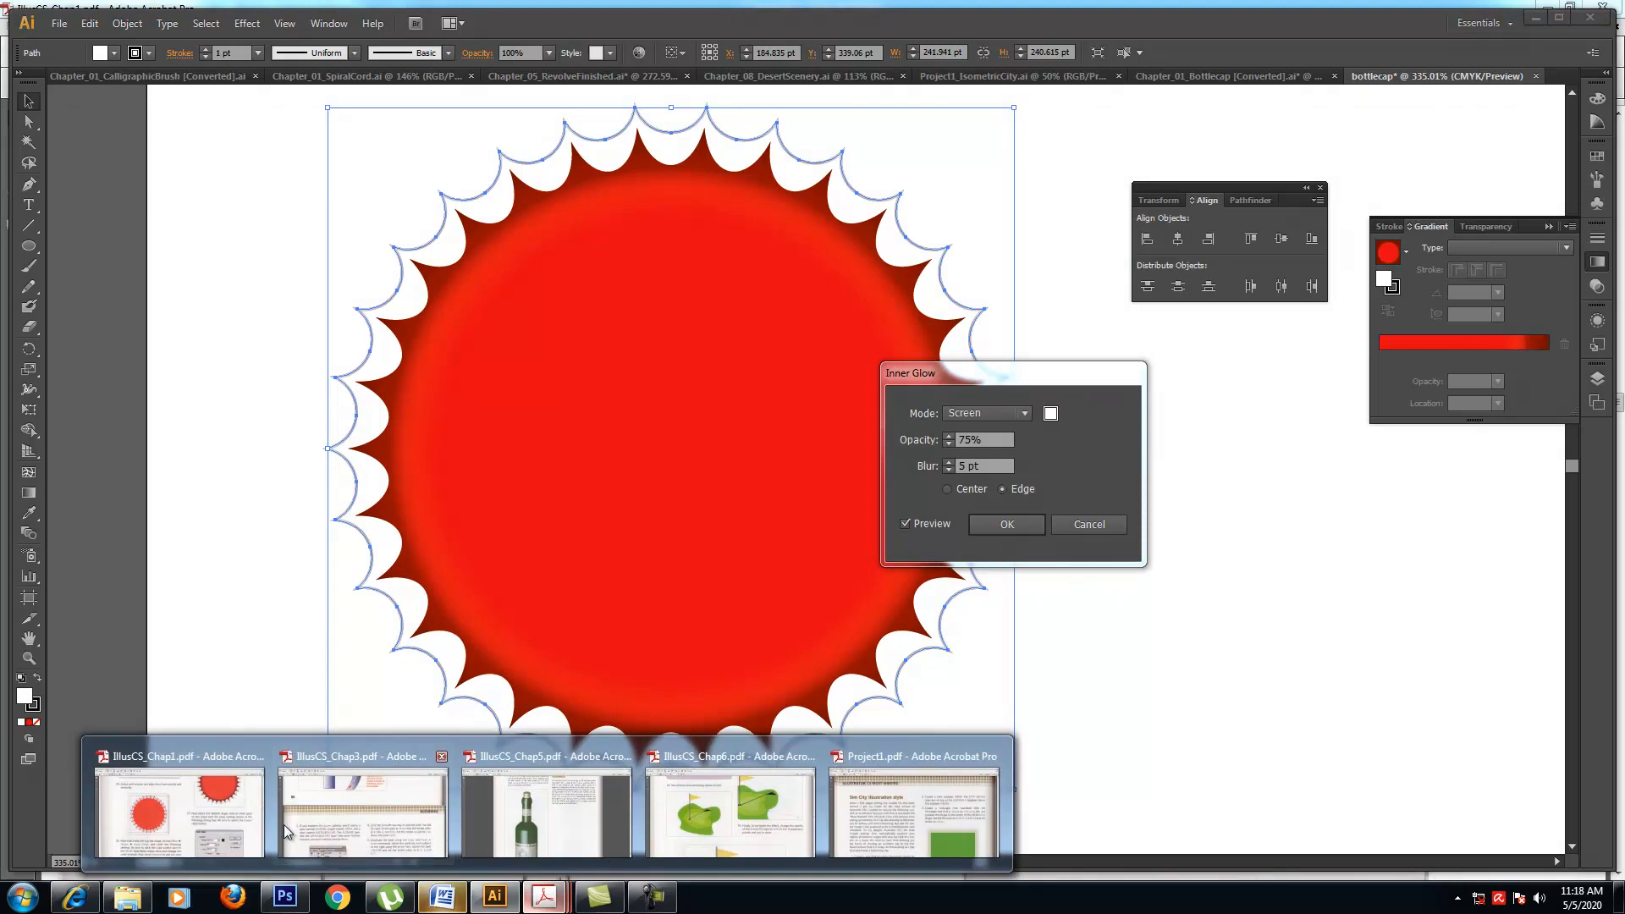
pyautogui.click(180, 813)
pyautogui.scroll(7, 389, 729)
pyautogui.scroll(-10, 388, 729)
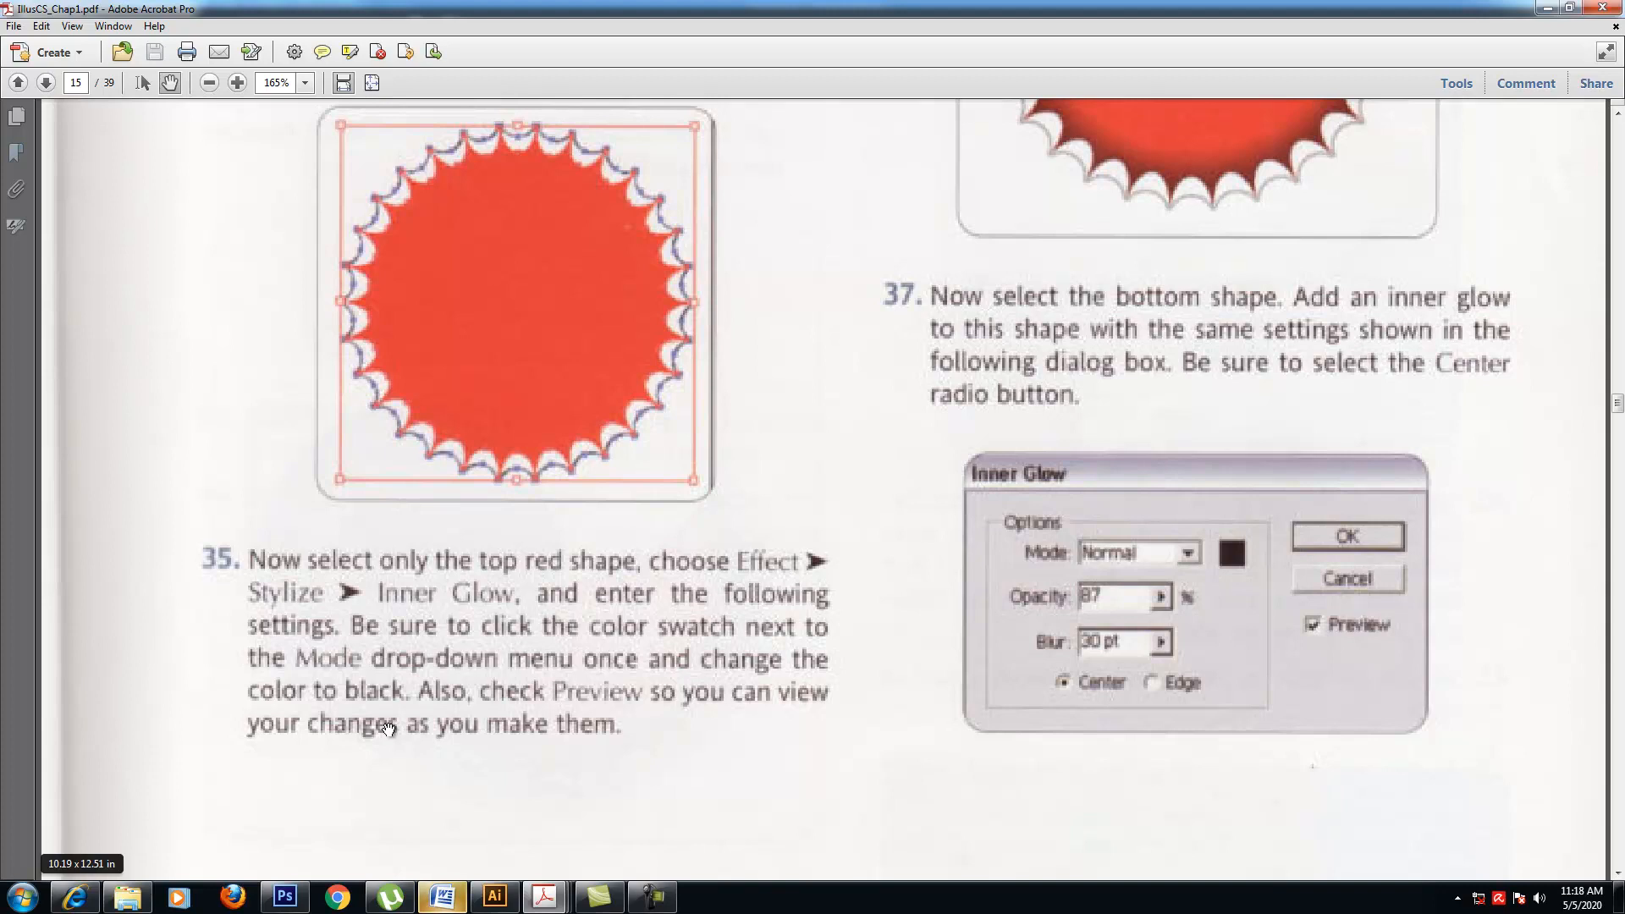
pyautogui.scroll(10, 557, 766)
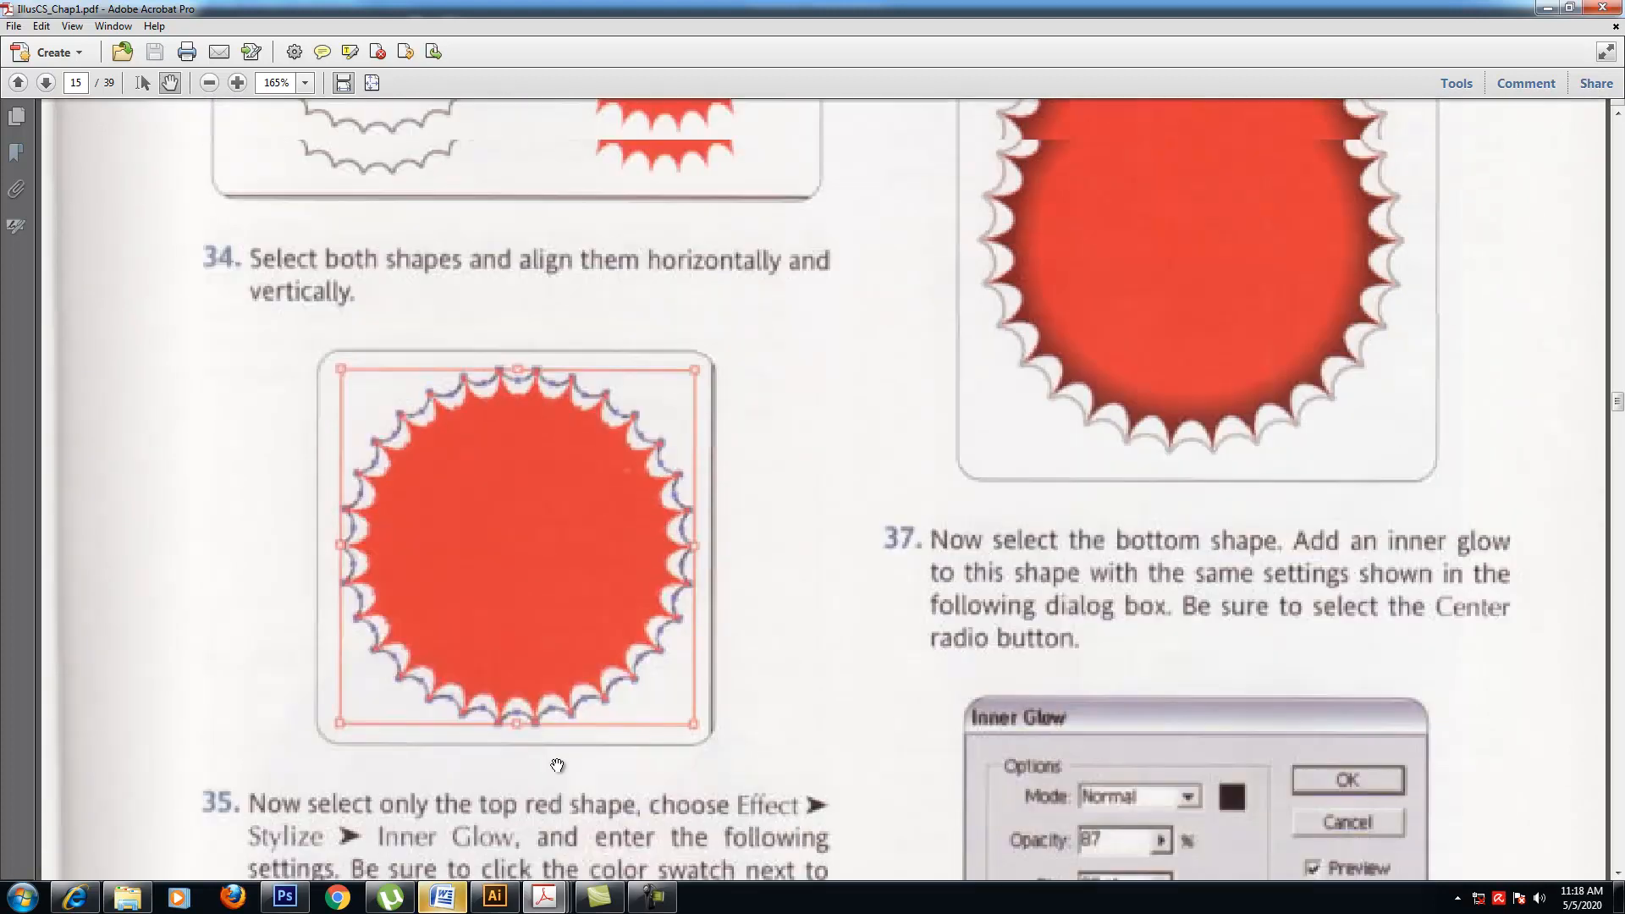
pyautogui.scroll(11, 557, 766)
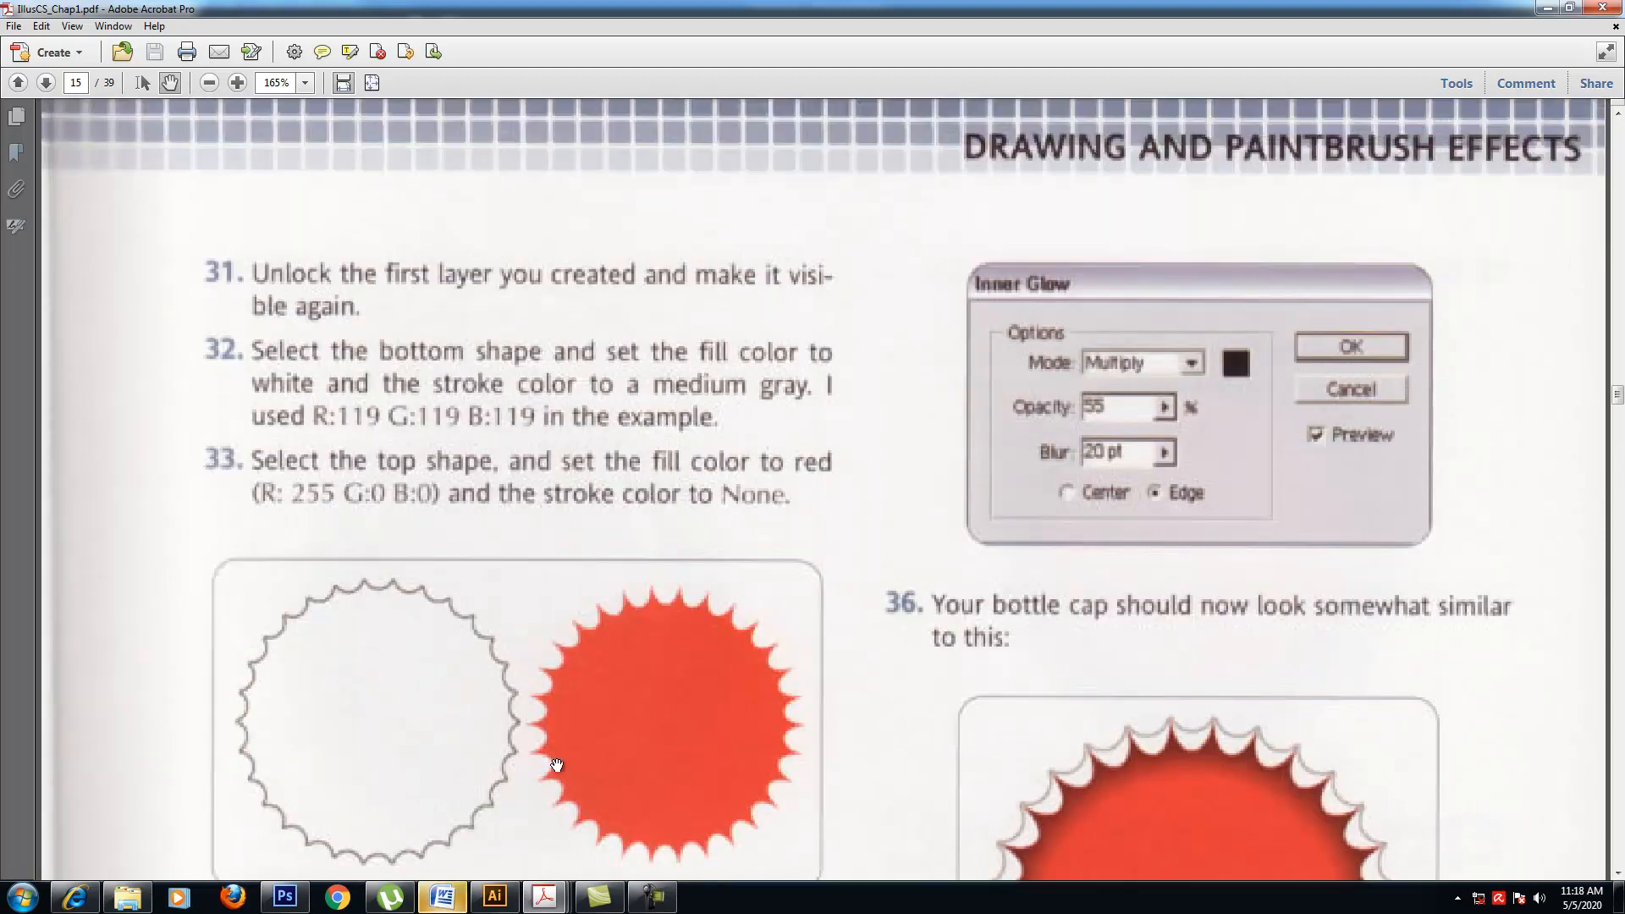
pyautogui.scroll(1, 752, 777)
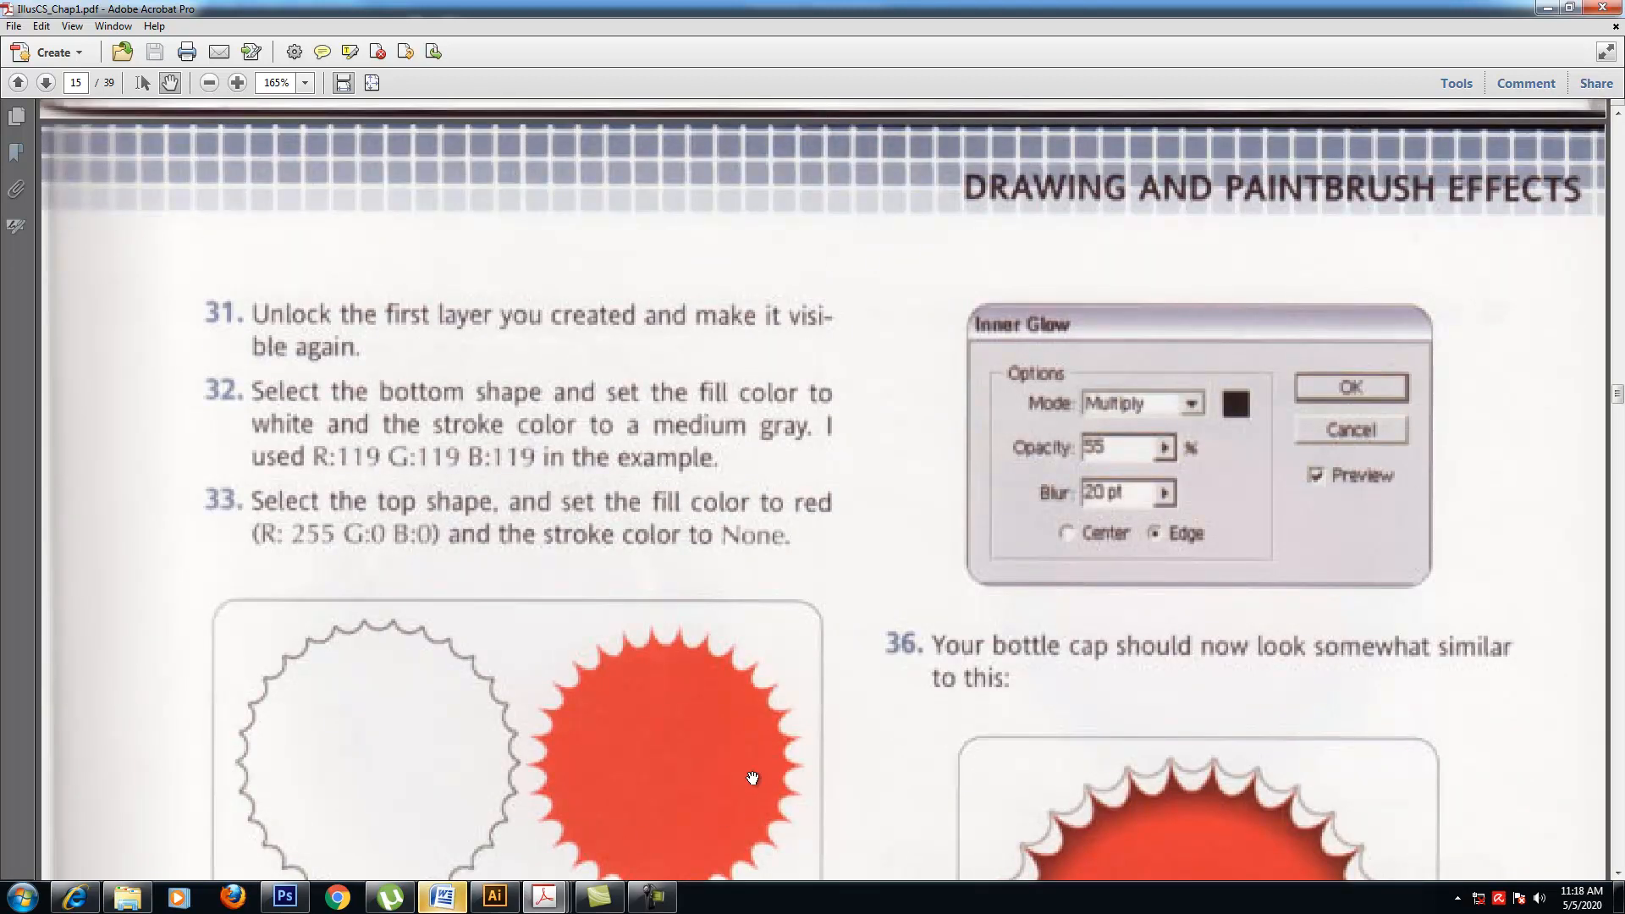
# - Set the white scalloped shape's Inner Glow in Illustrator to Multiply, 25 pt blur and Edge, checking the tutorial PDF for reference
pyautogui.click(497, 902)
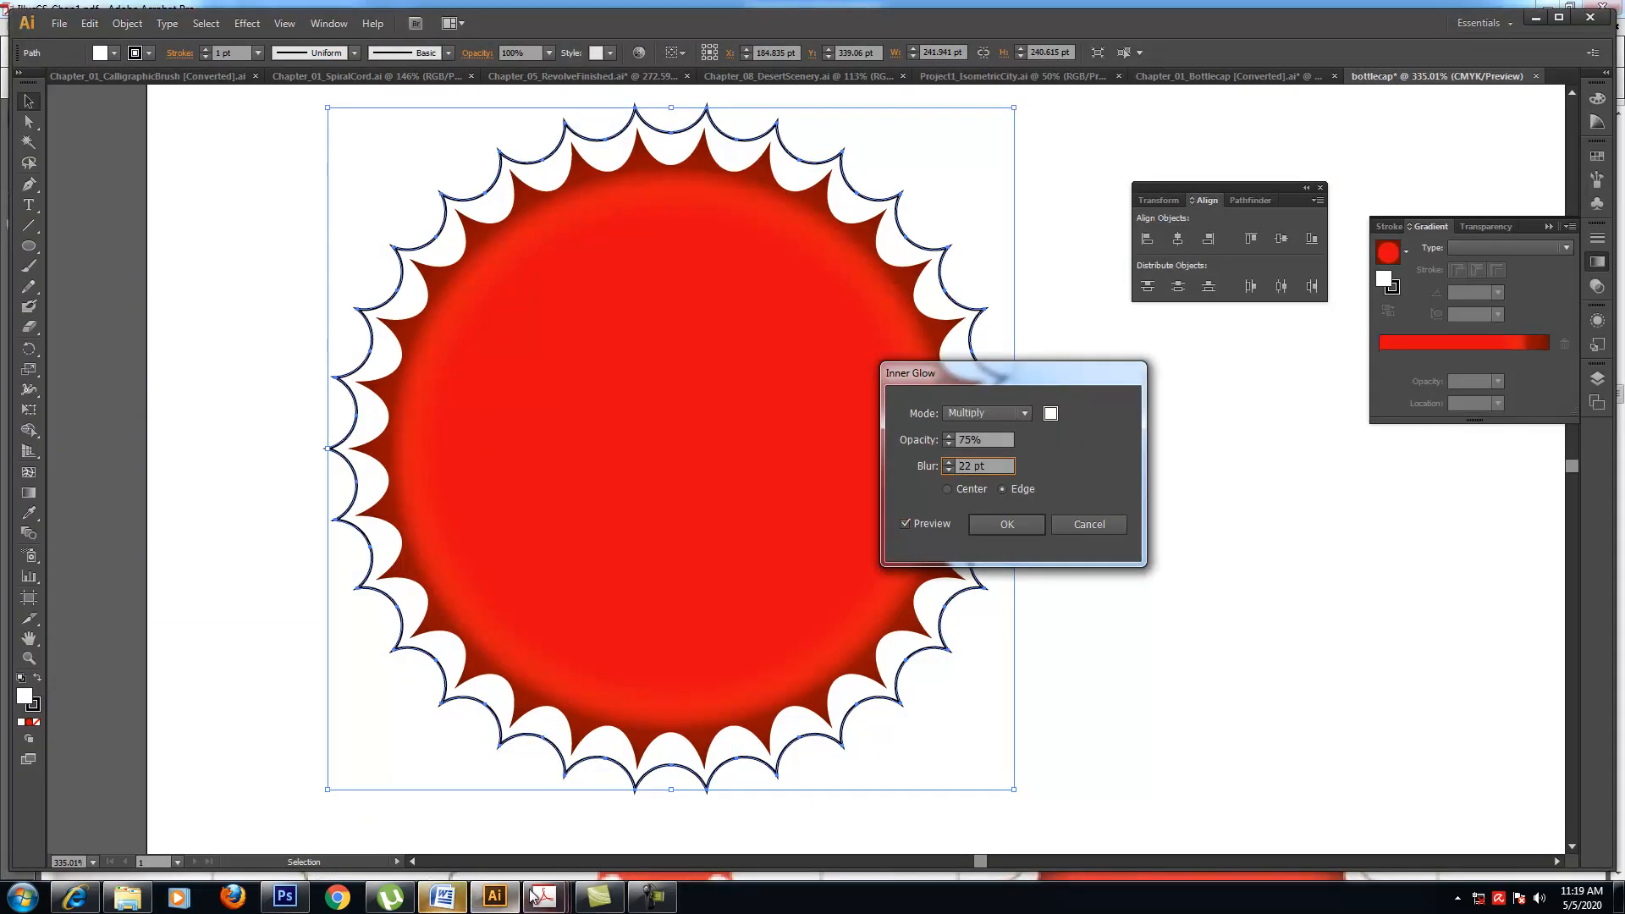
pyautogui.moveTo(542, 897)
pyautogui.click(180, 808)
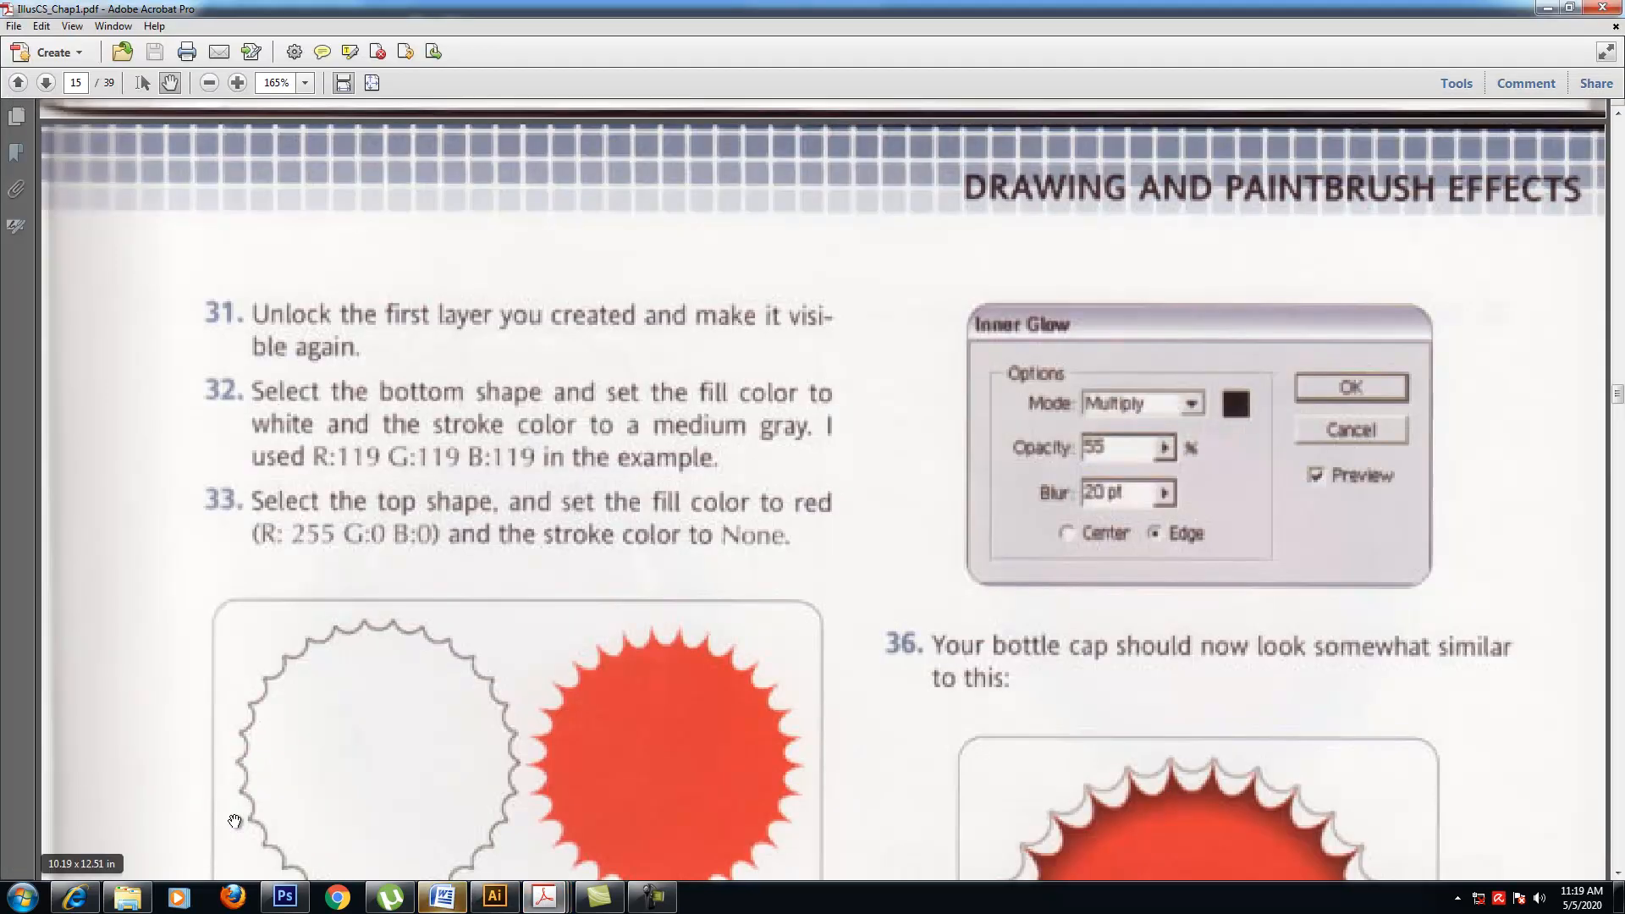
pyautogui.click(495, 897)
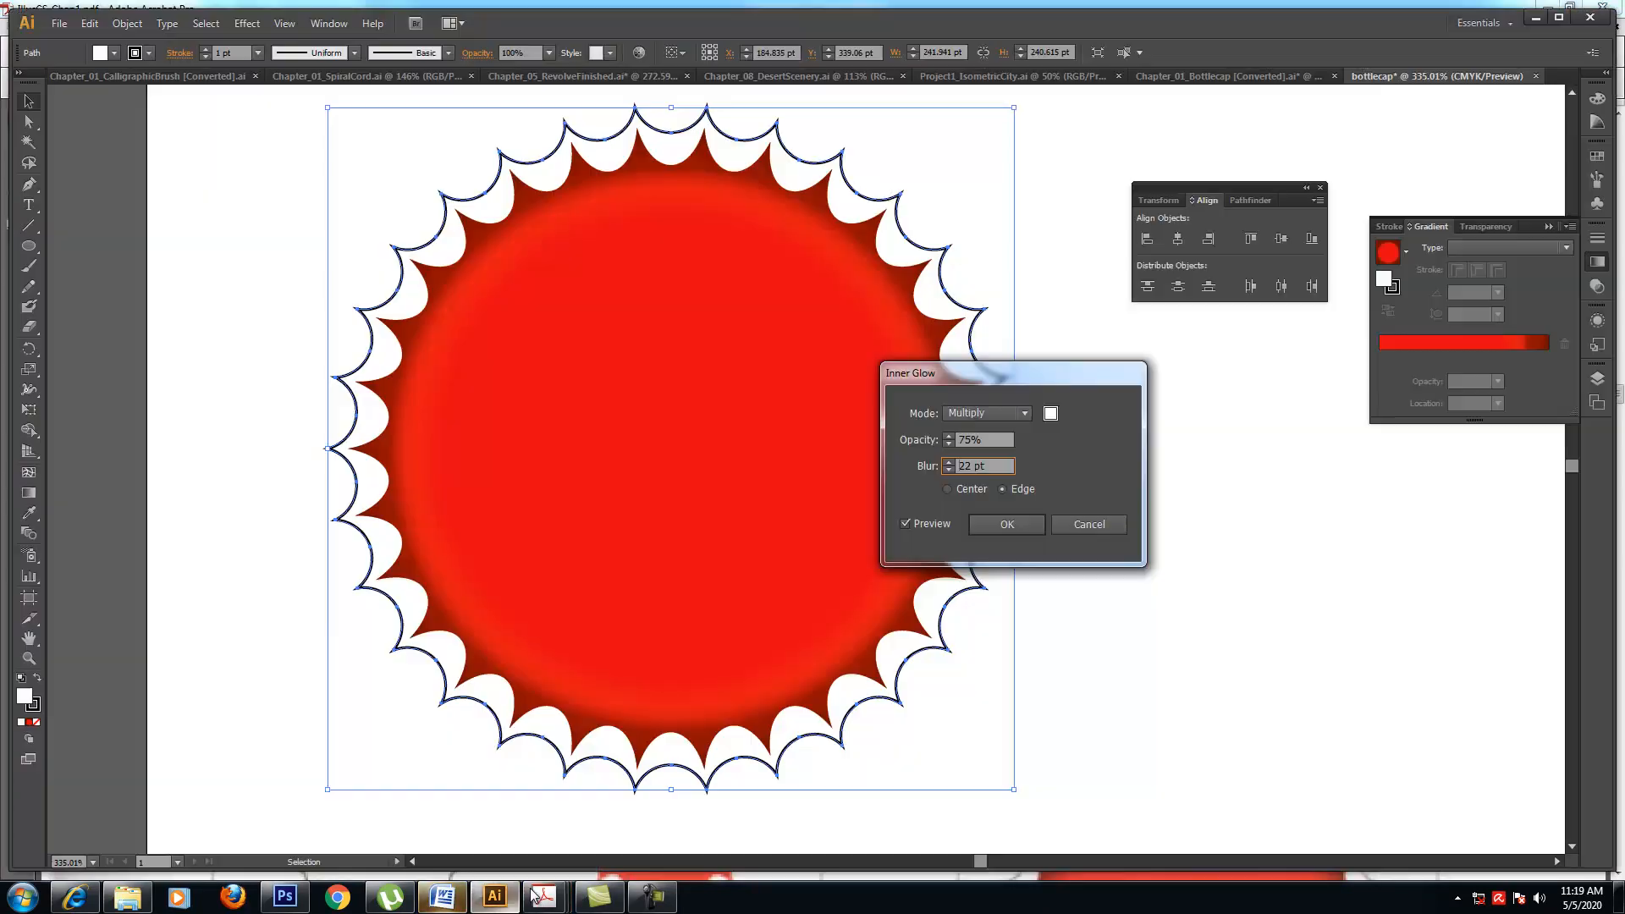
pyautogui.click(949, 462)
pyautogui.click(948, 462)
pyautogui.click(949, 462)
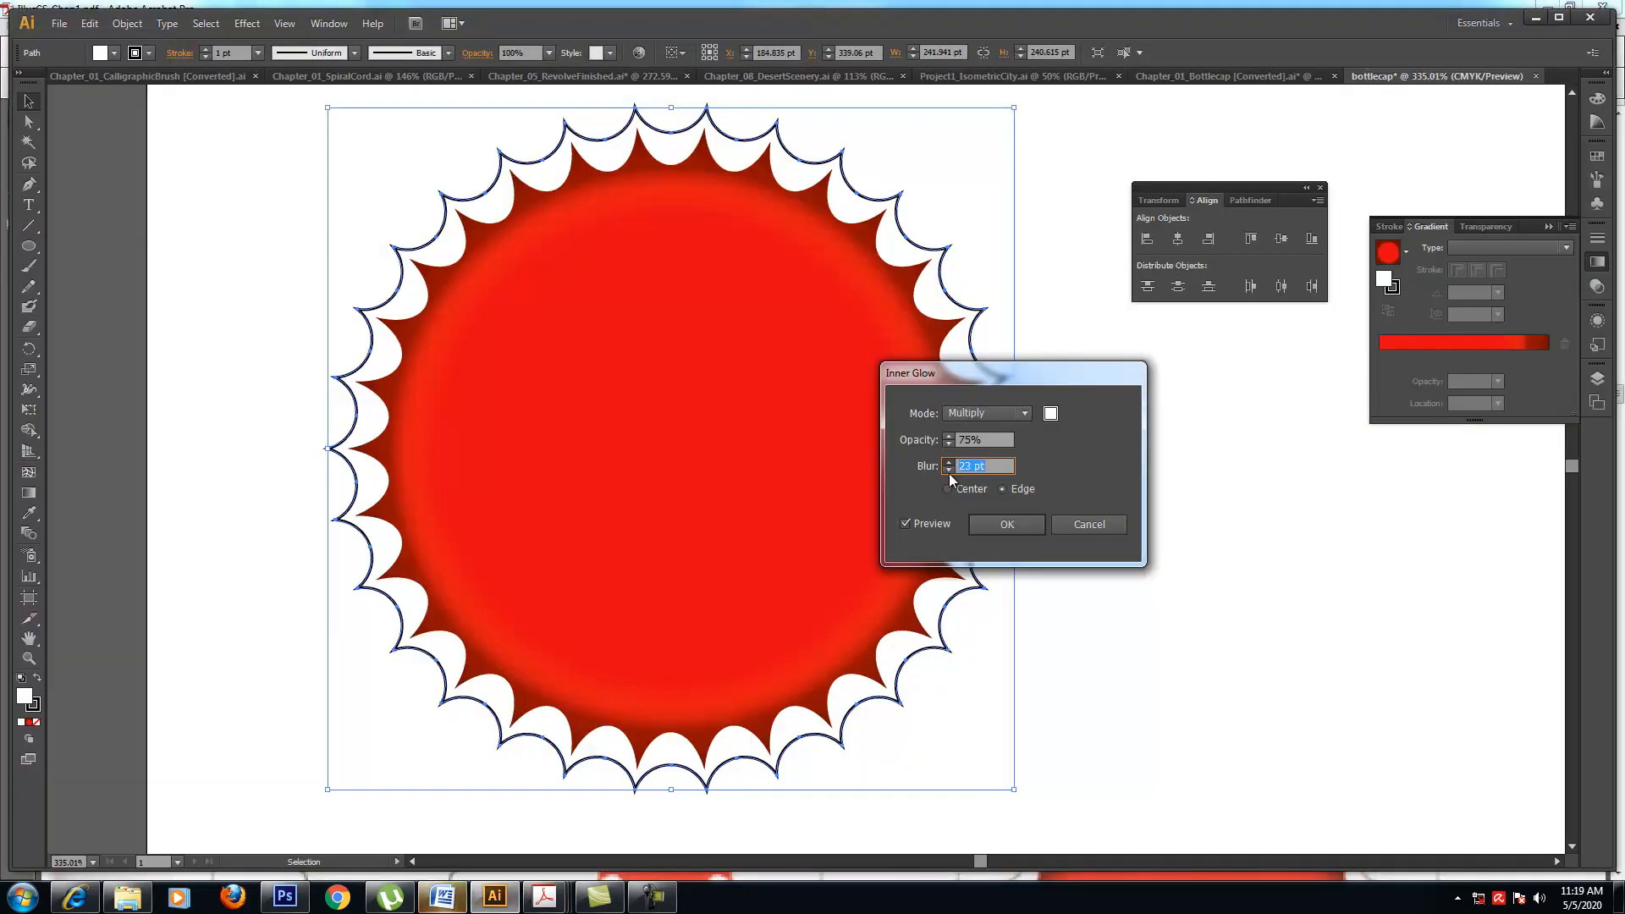
pyautogui.click(948, 489)
pyautogui.click(546, 897)
pyautogui.click(242, 836)
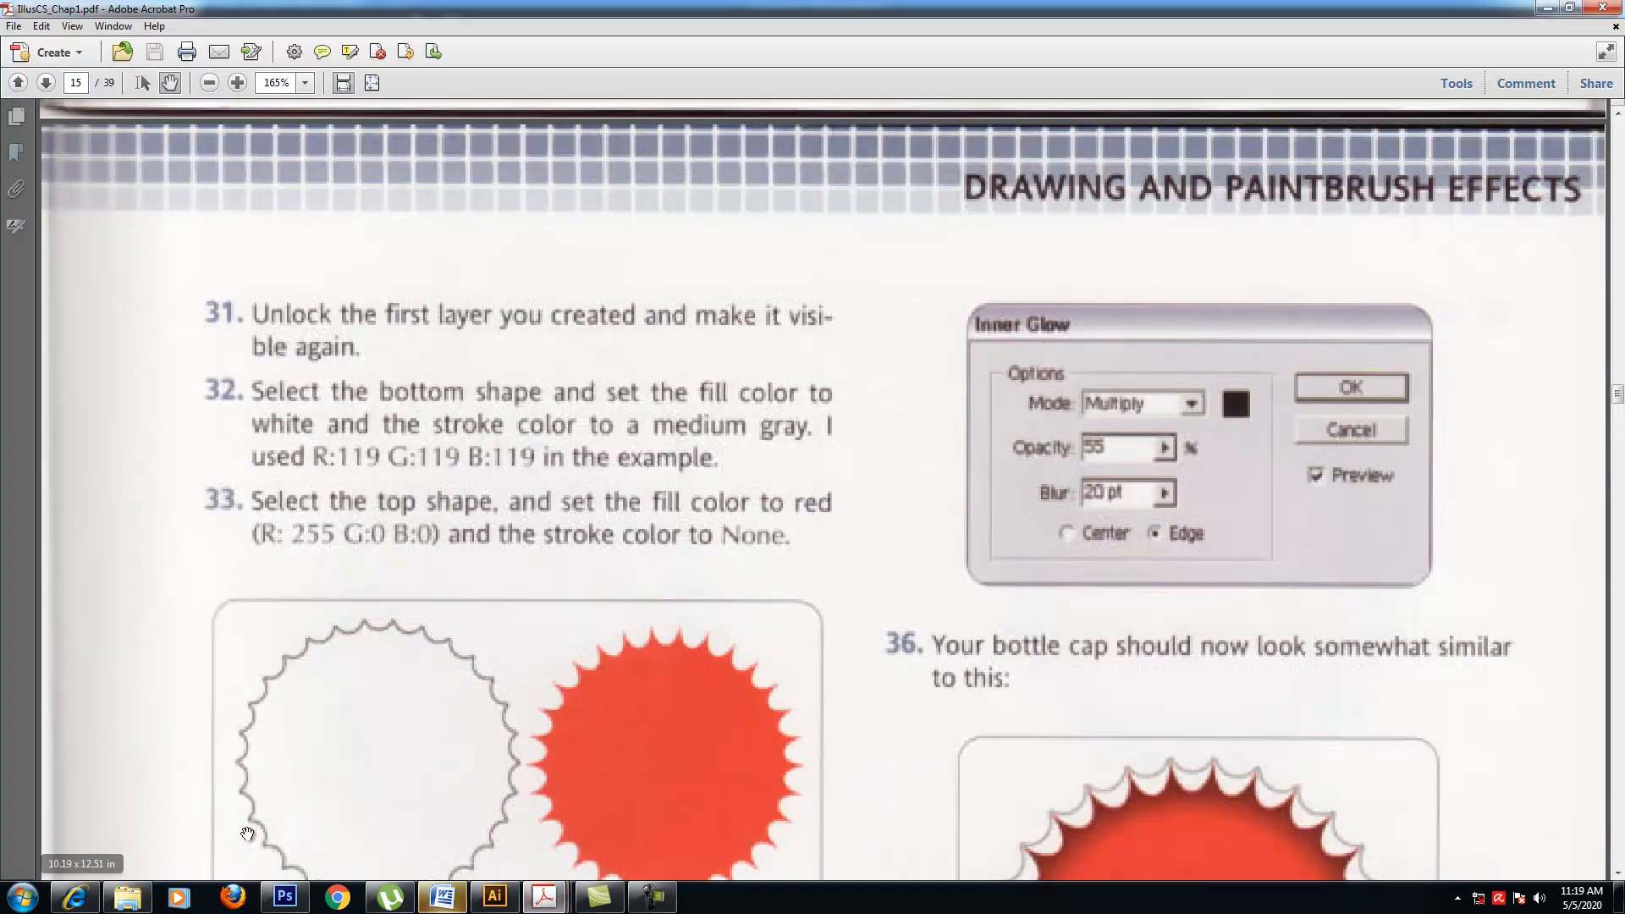
pyautogui.click(495, 897)
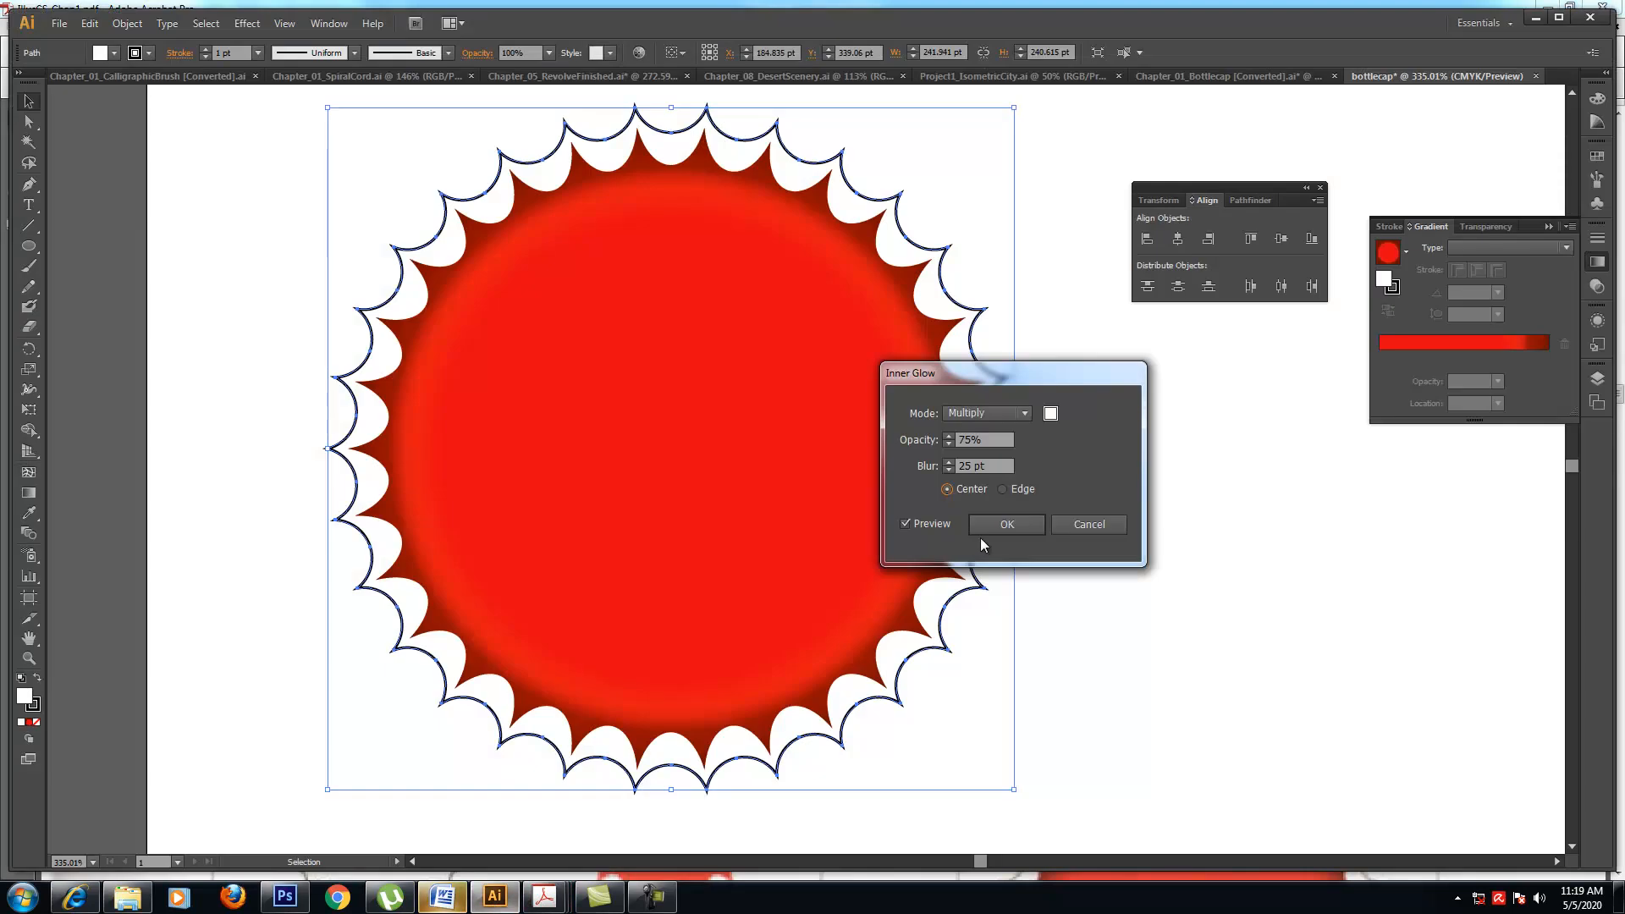
pyautogui.click(1002, 489)
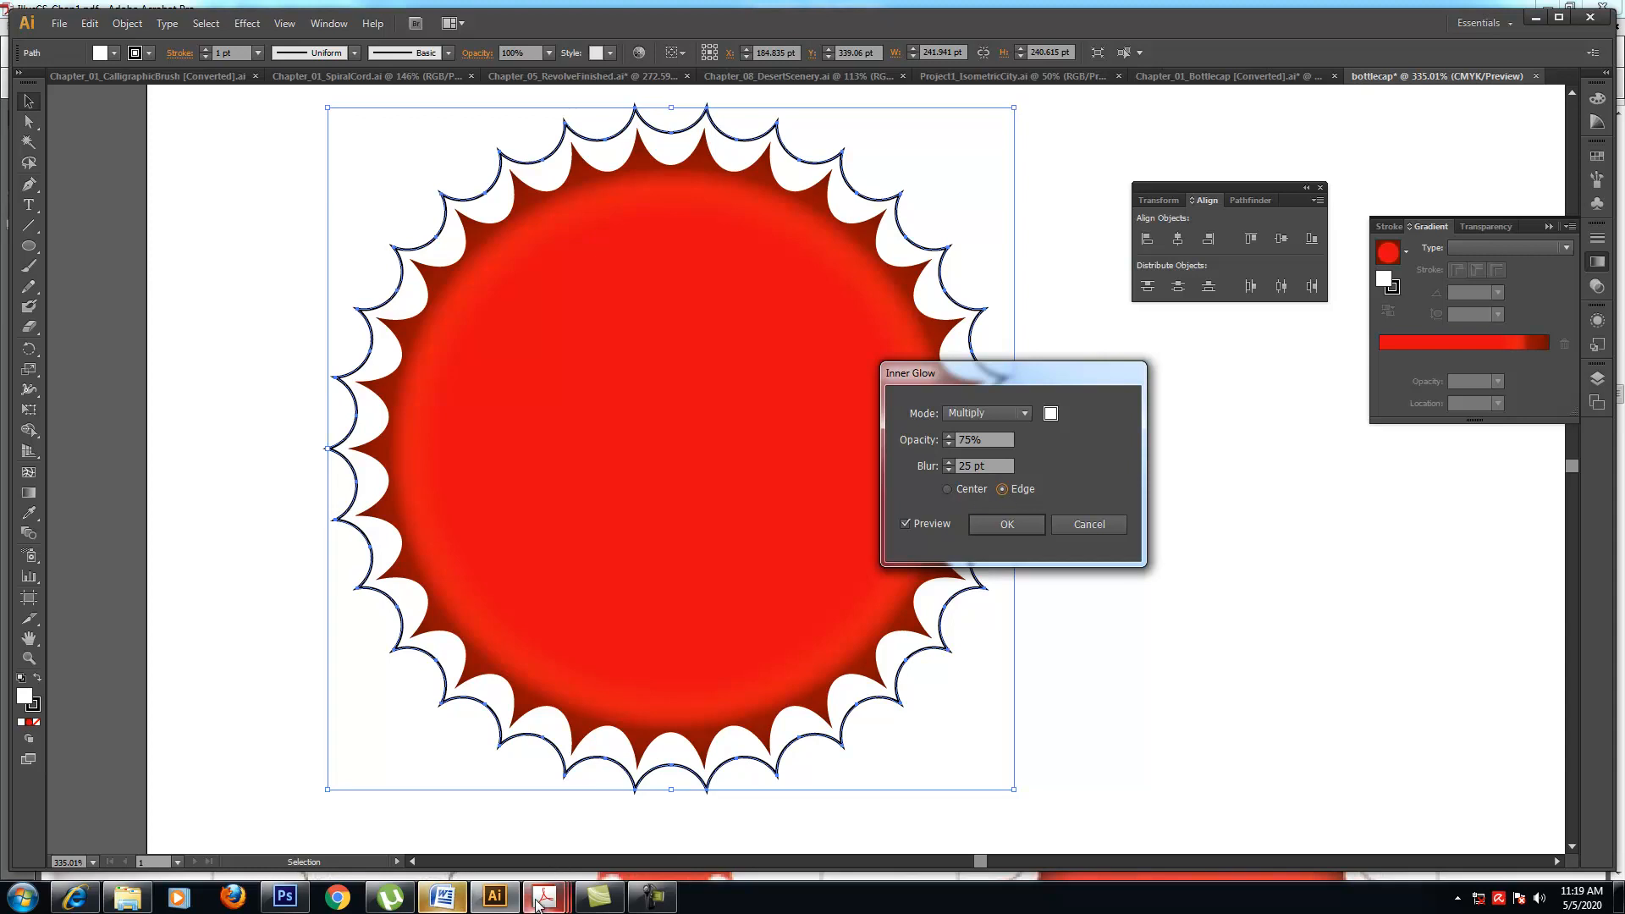
# - Switch to Acrobat and compare the Inner Glow settings with the bottle cap pictured in step 36
pyautogui.moveTo(539, 904)
pyautogui.click(205, 826)
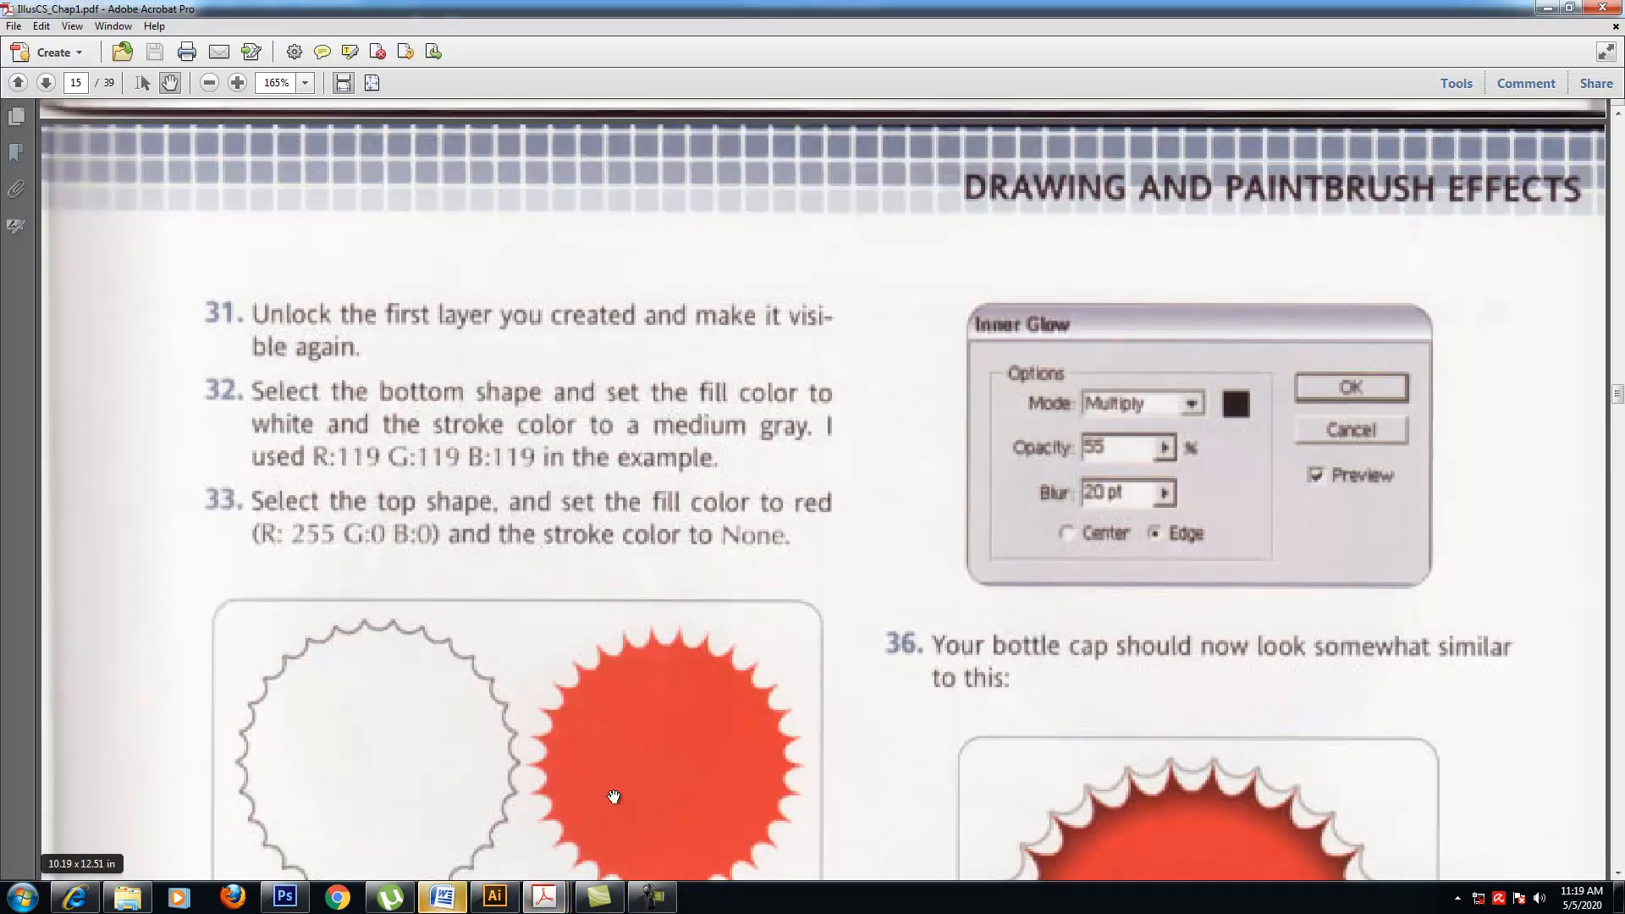
pyautogui.scroll(-3, 636, 785)
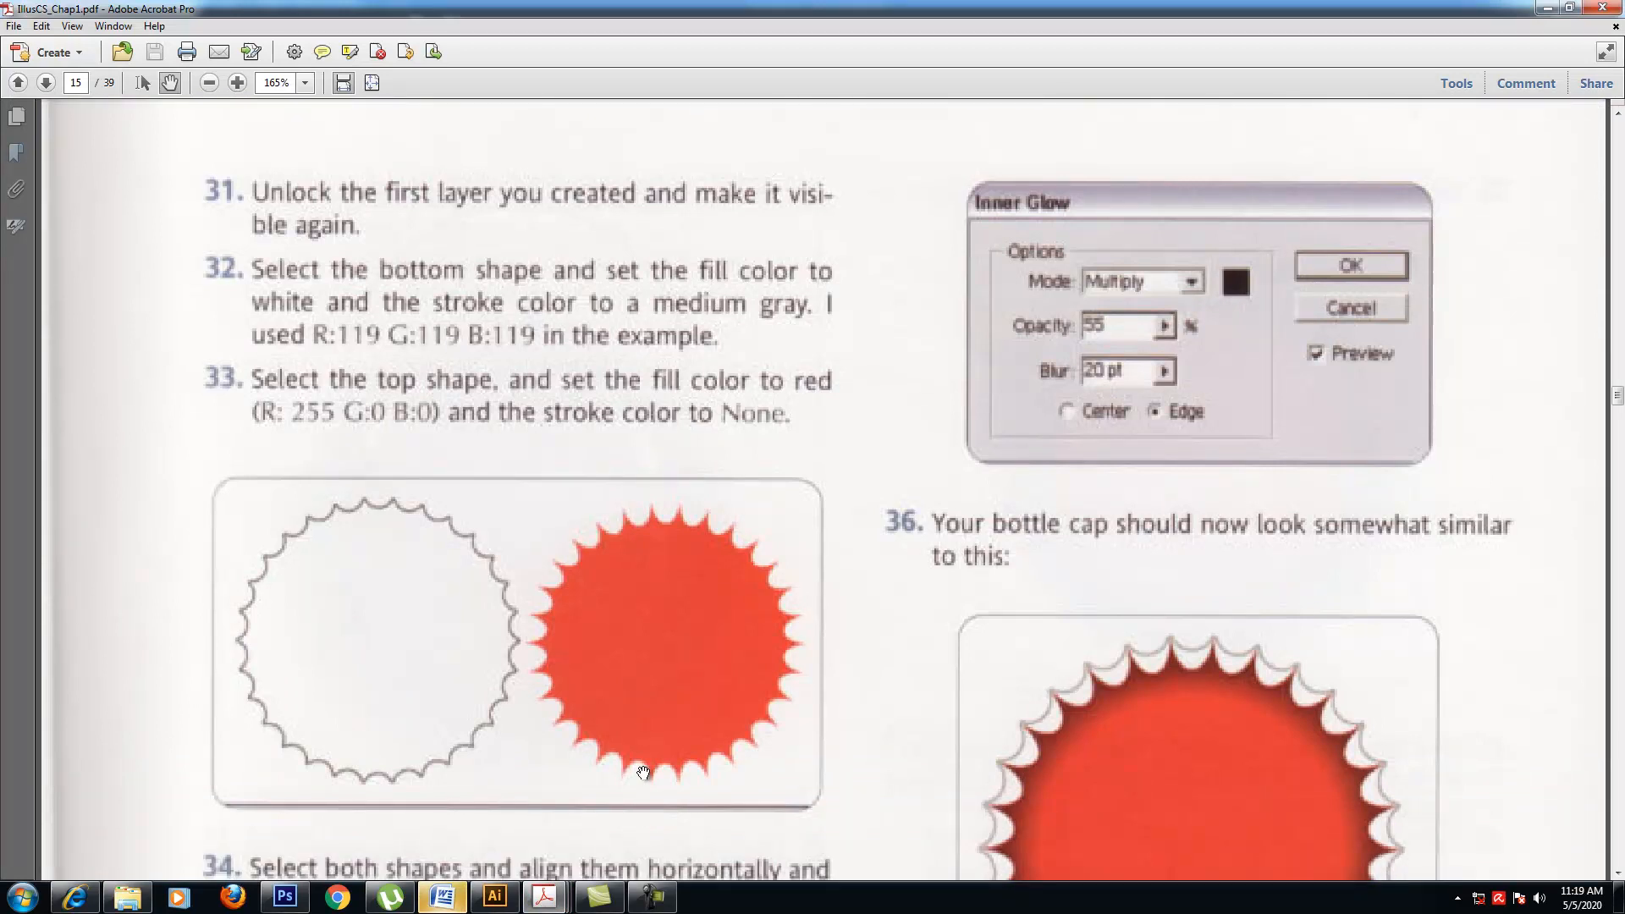
pyautogui.scroll(-2, 643, 772)
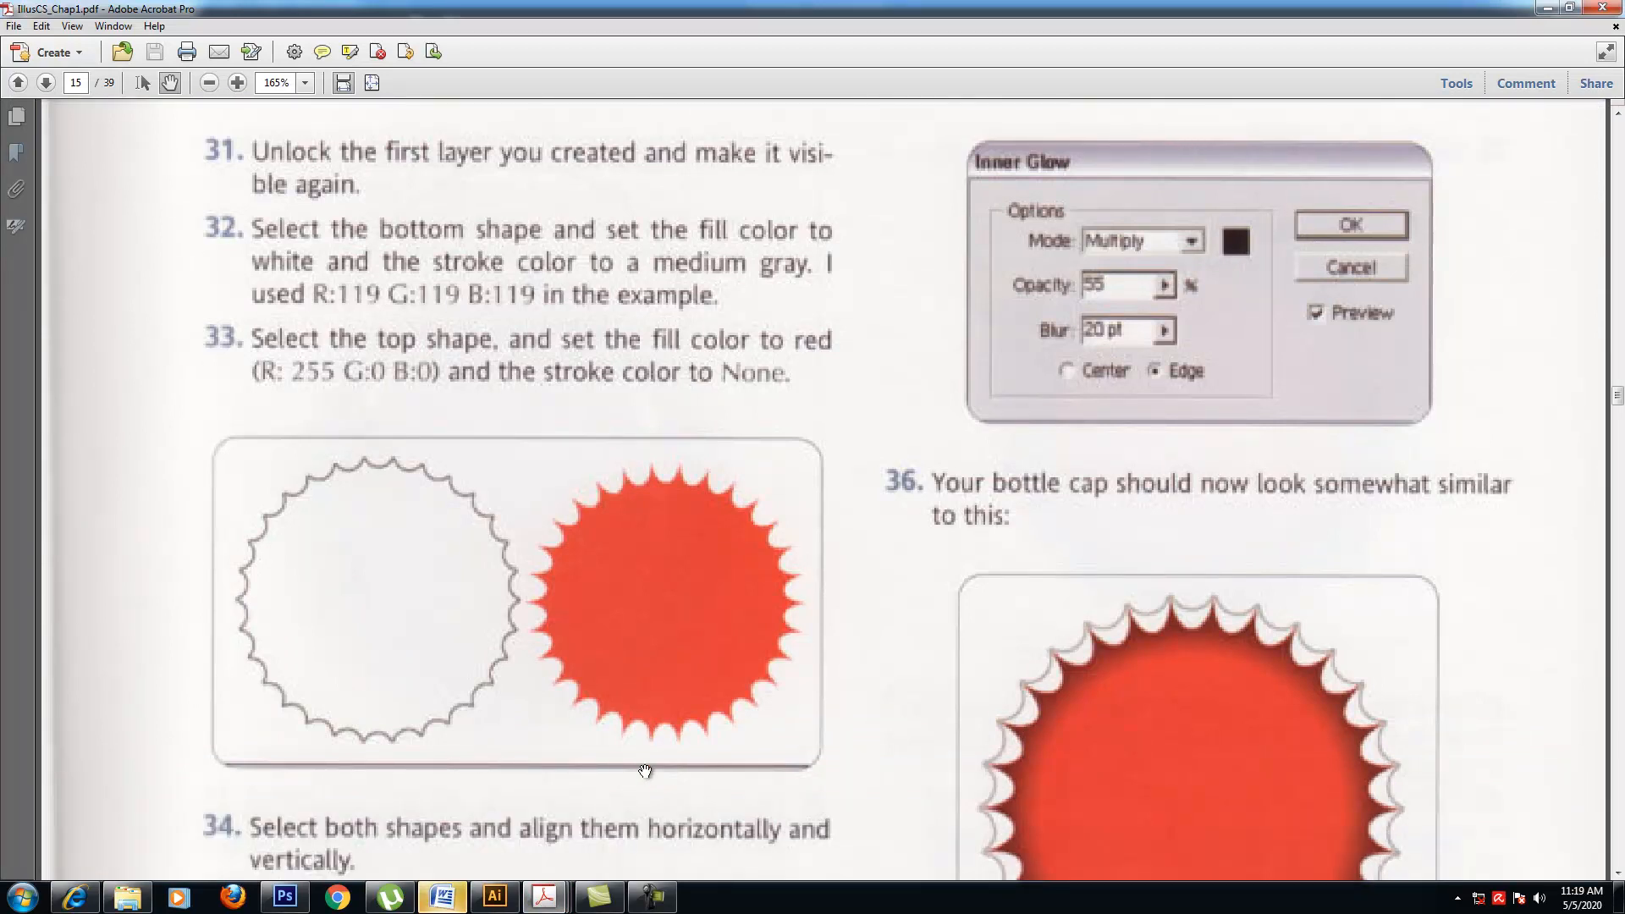
pyautogui.scroll(-3, 645, 771)
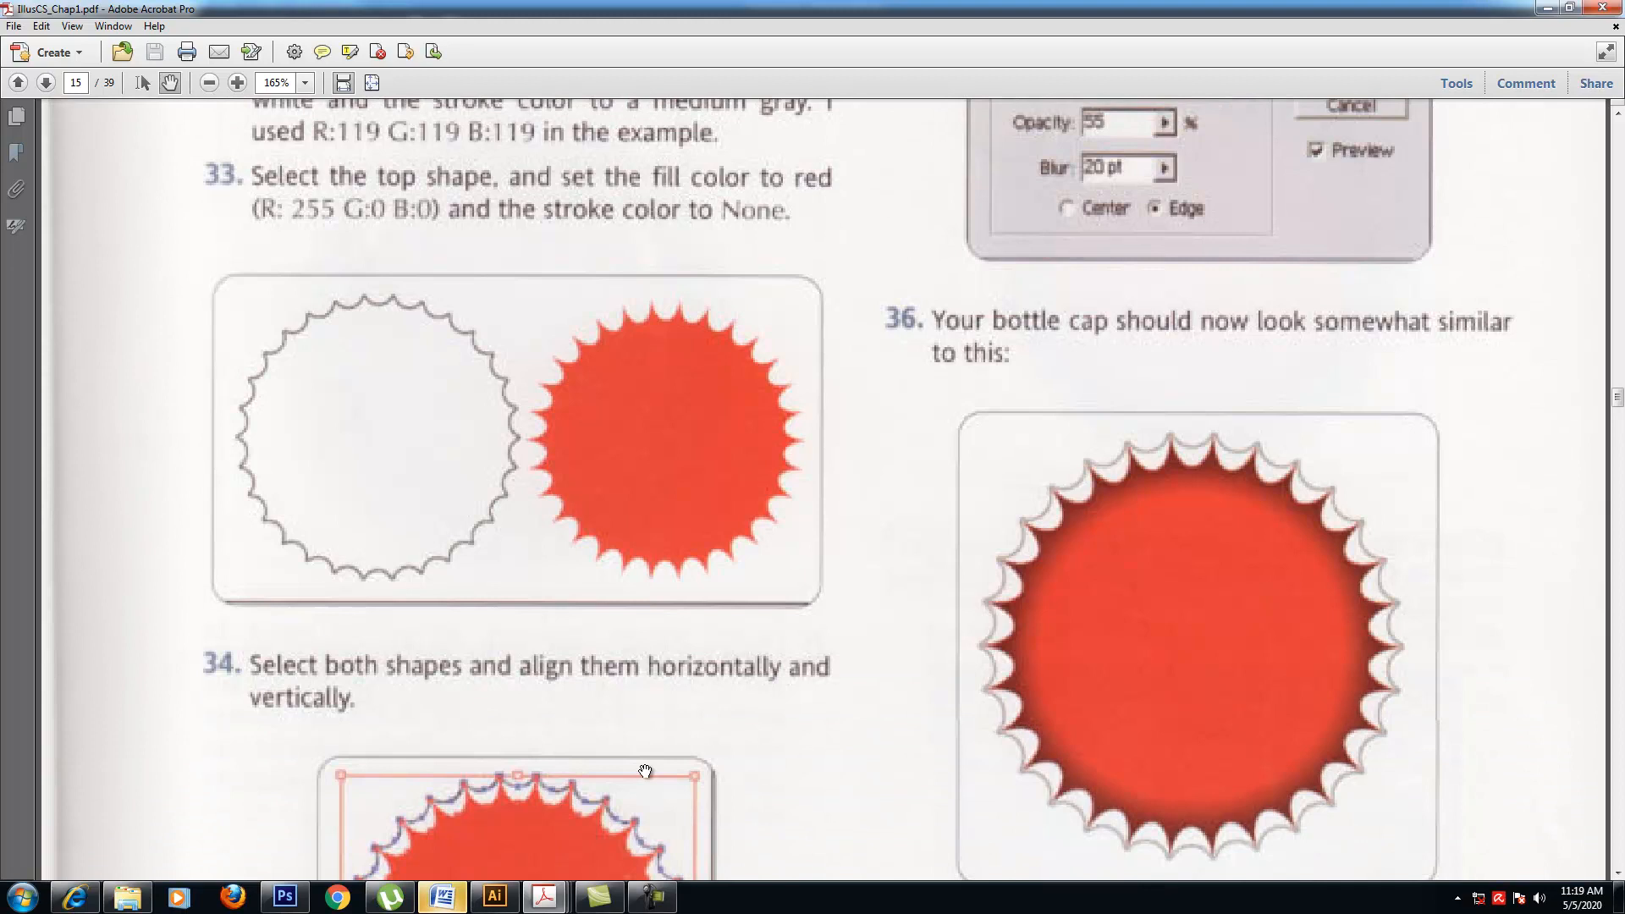
pyautogui.scroll(6, 644, 771)
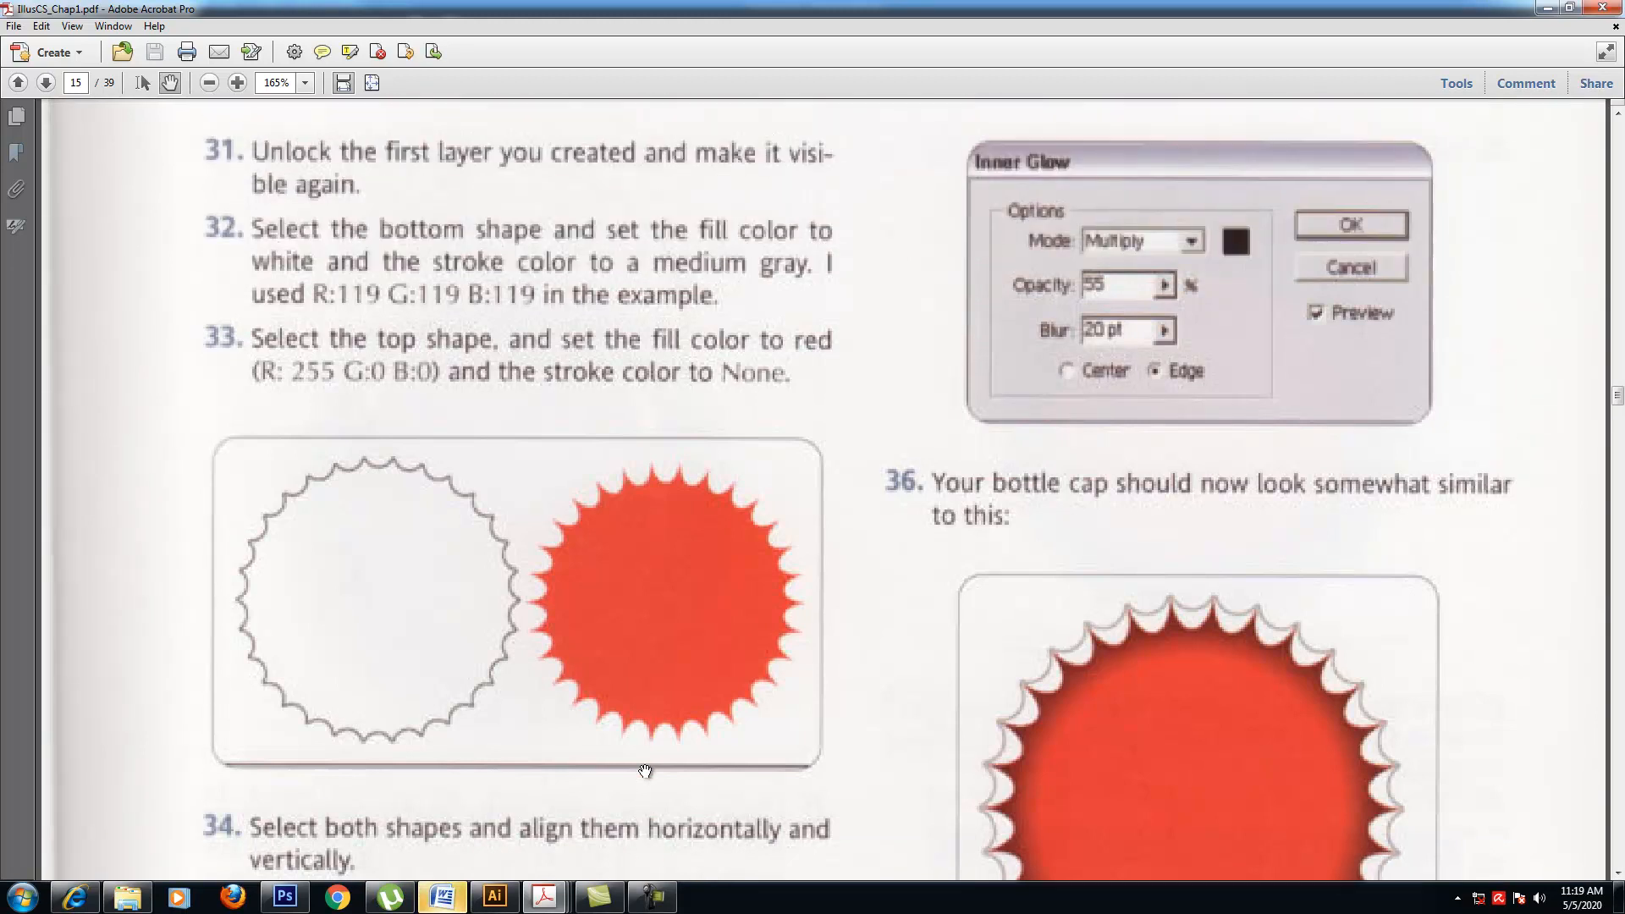
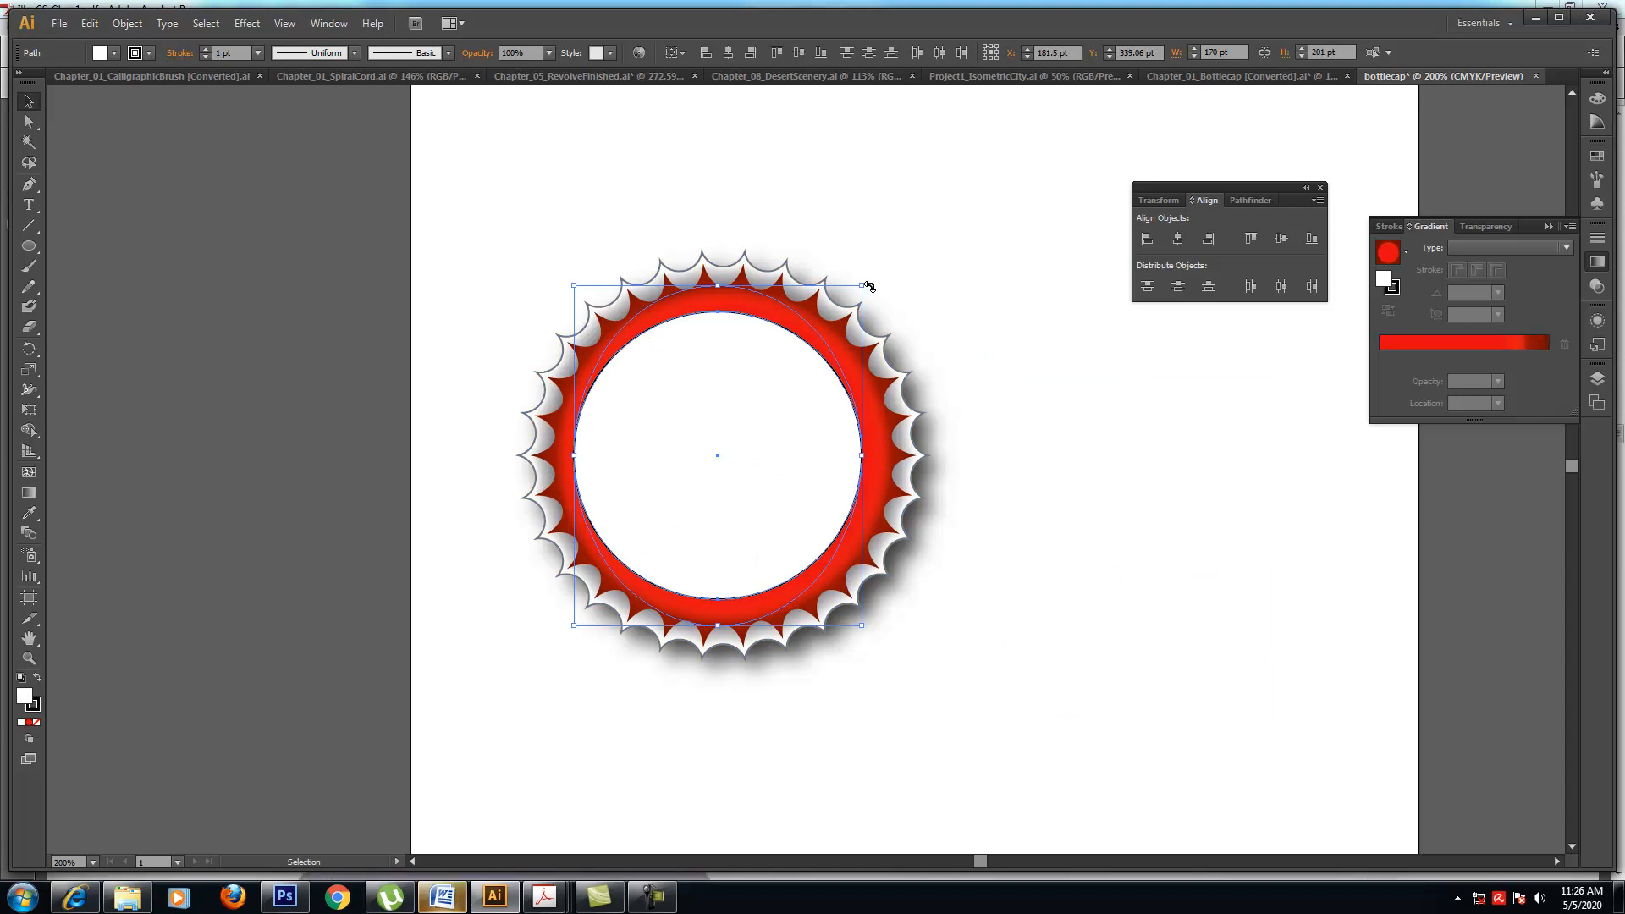
# - Bring the selected white circle and oval to the front, rotate them counterclockwise and move them slightly right and down
pyautogui.rightClick(770, 406)
pyautogui.moveTo(830, 624)
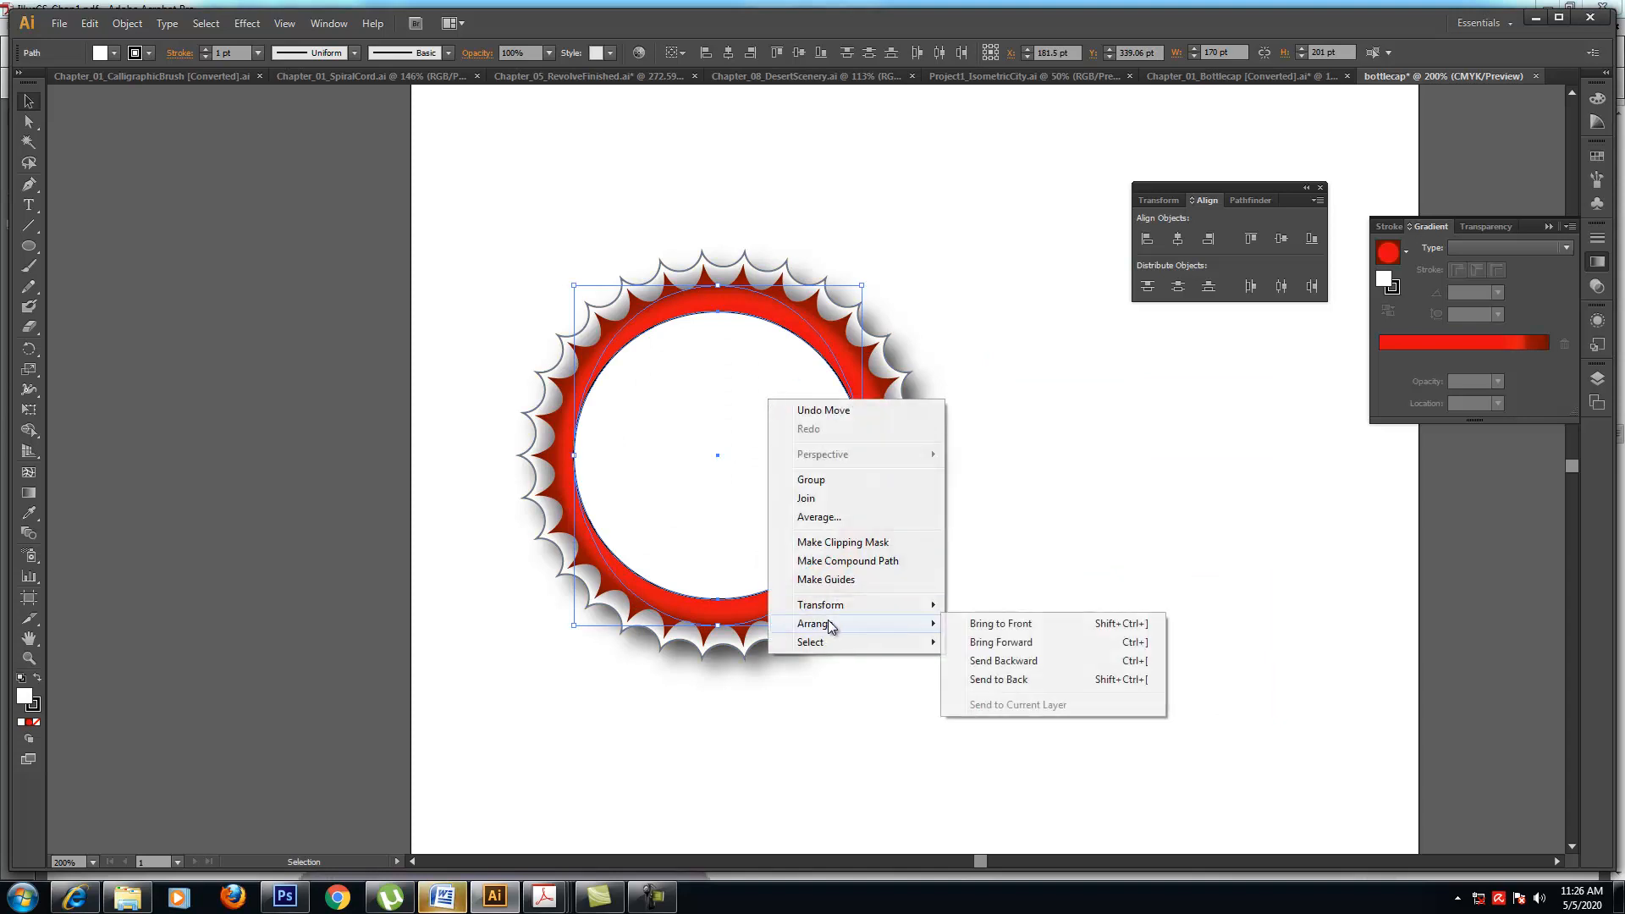
pyautogui.click(982, 627)
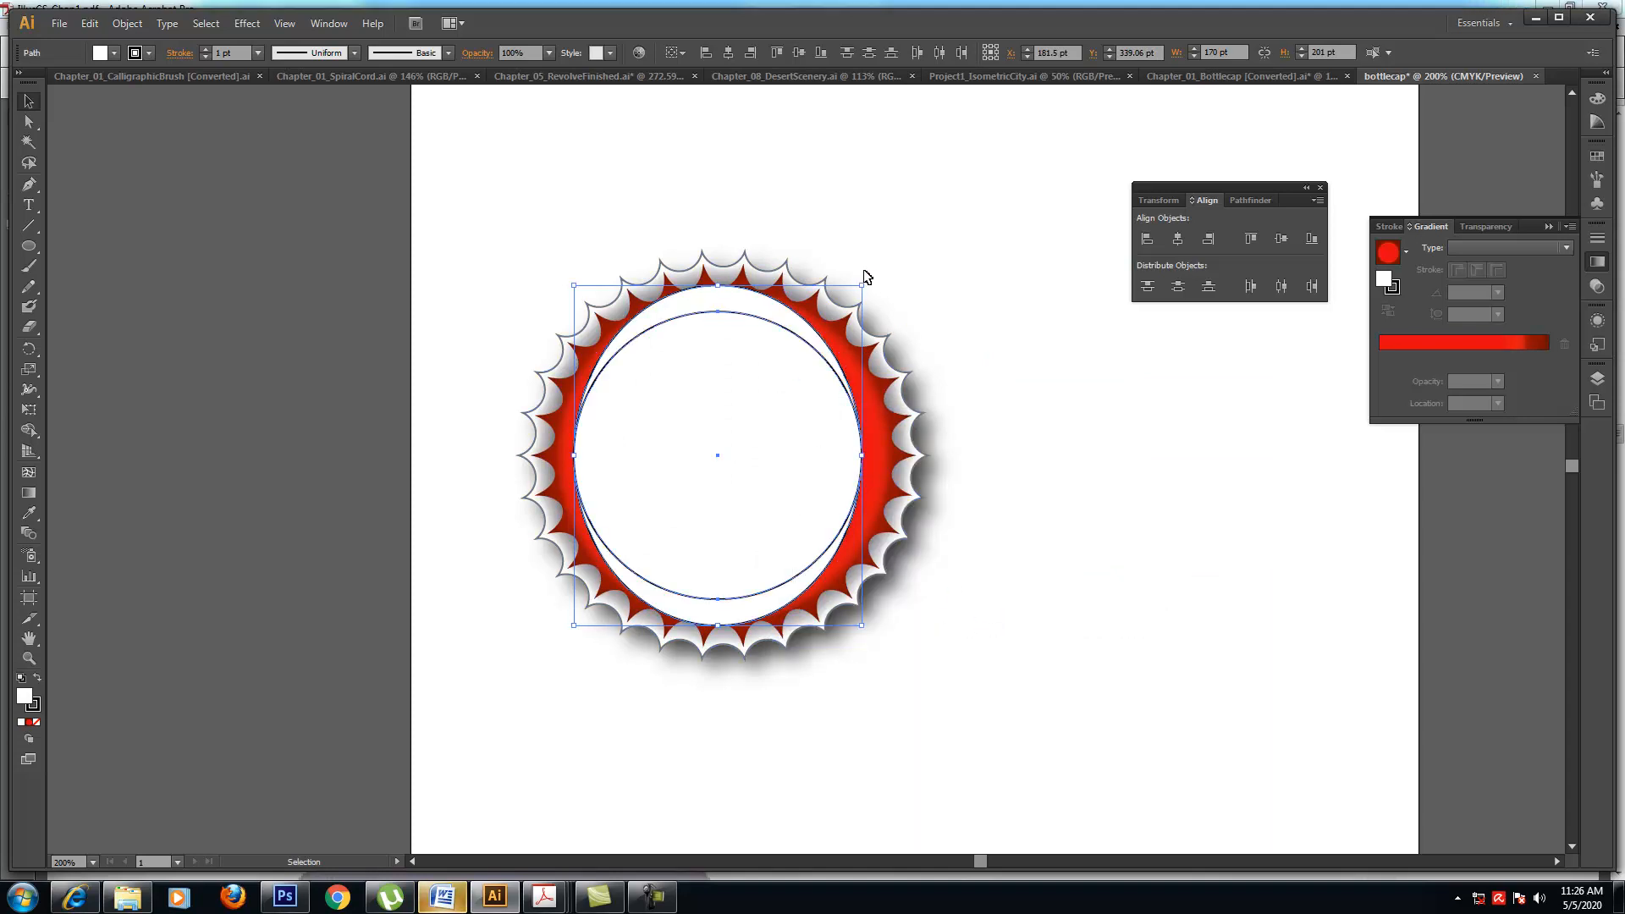
pyautogui.moveTo(870, 281); pyautogui.dragTo(654, 279)
pyautogui.moveTo(653, 394)
pyautogui.mouseDown()
pyautogui.moveTo(689, 410)
pyautogui.moveTo(674, 400)
pyautogui.mouseUp()
# - Check the oval rotation instruction in step 44 of IllusCS_Chap1.pdf and rotate the selected circle and oval clockwise in Illustrator
pyautogui.click(546, 898)
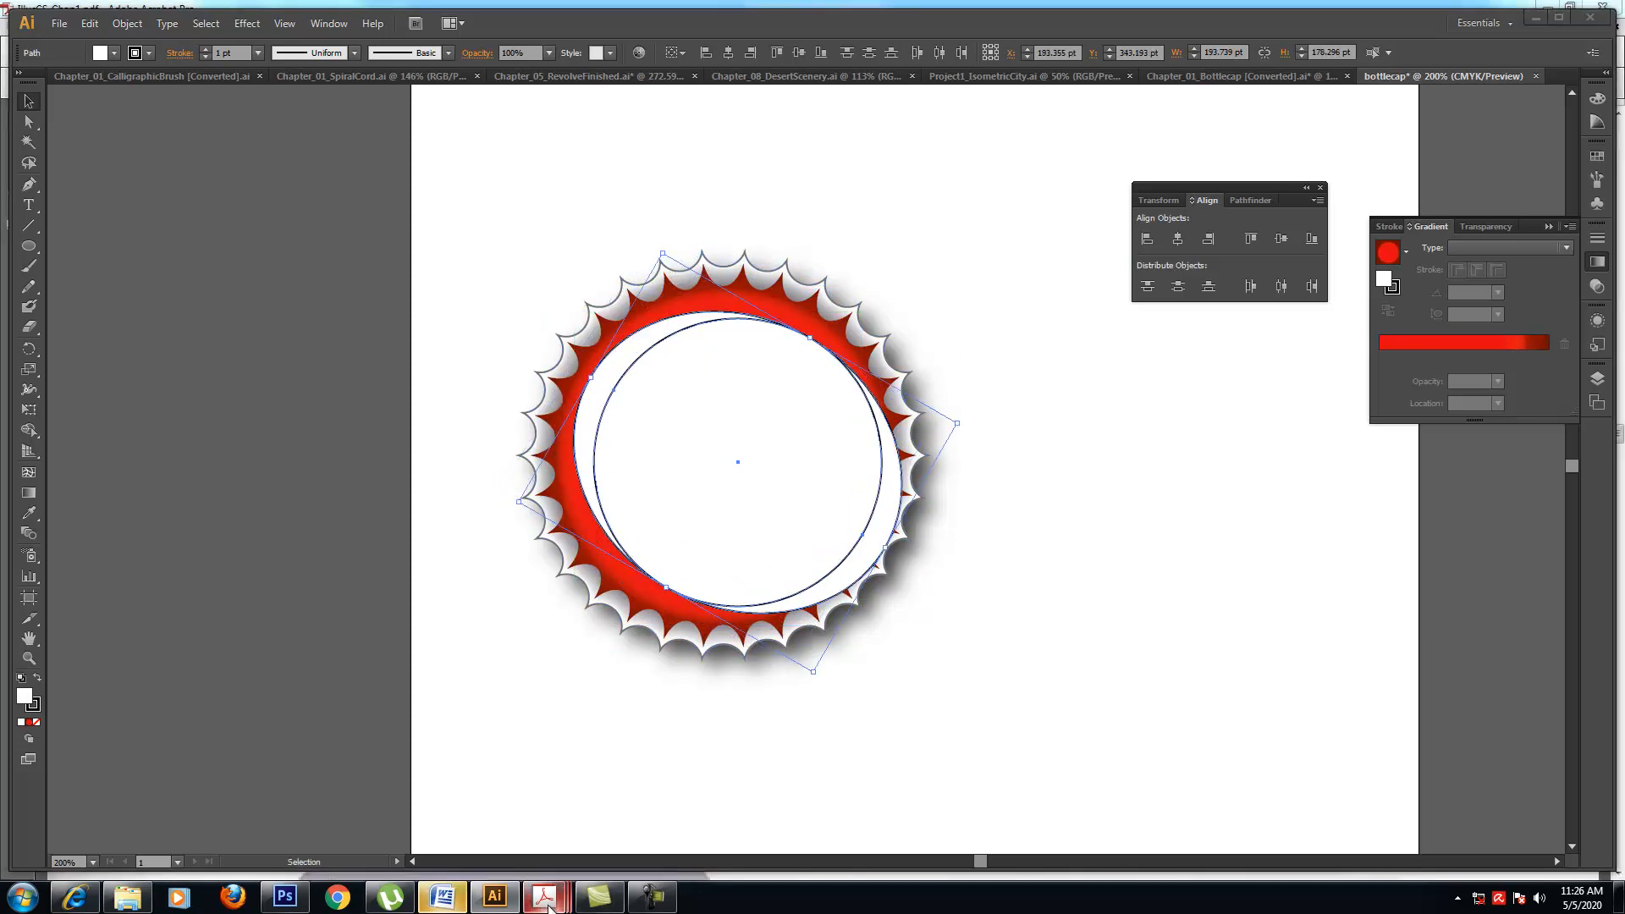
pyautogui.click(180, 804)
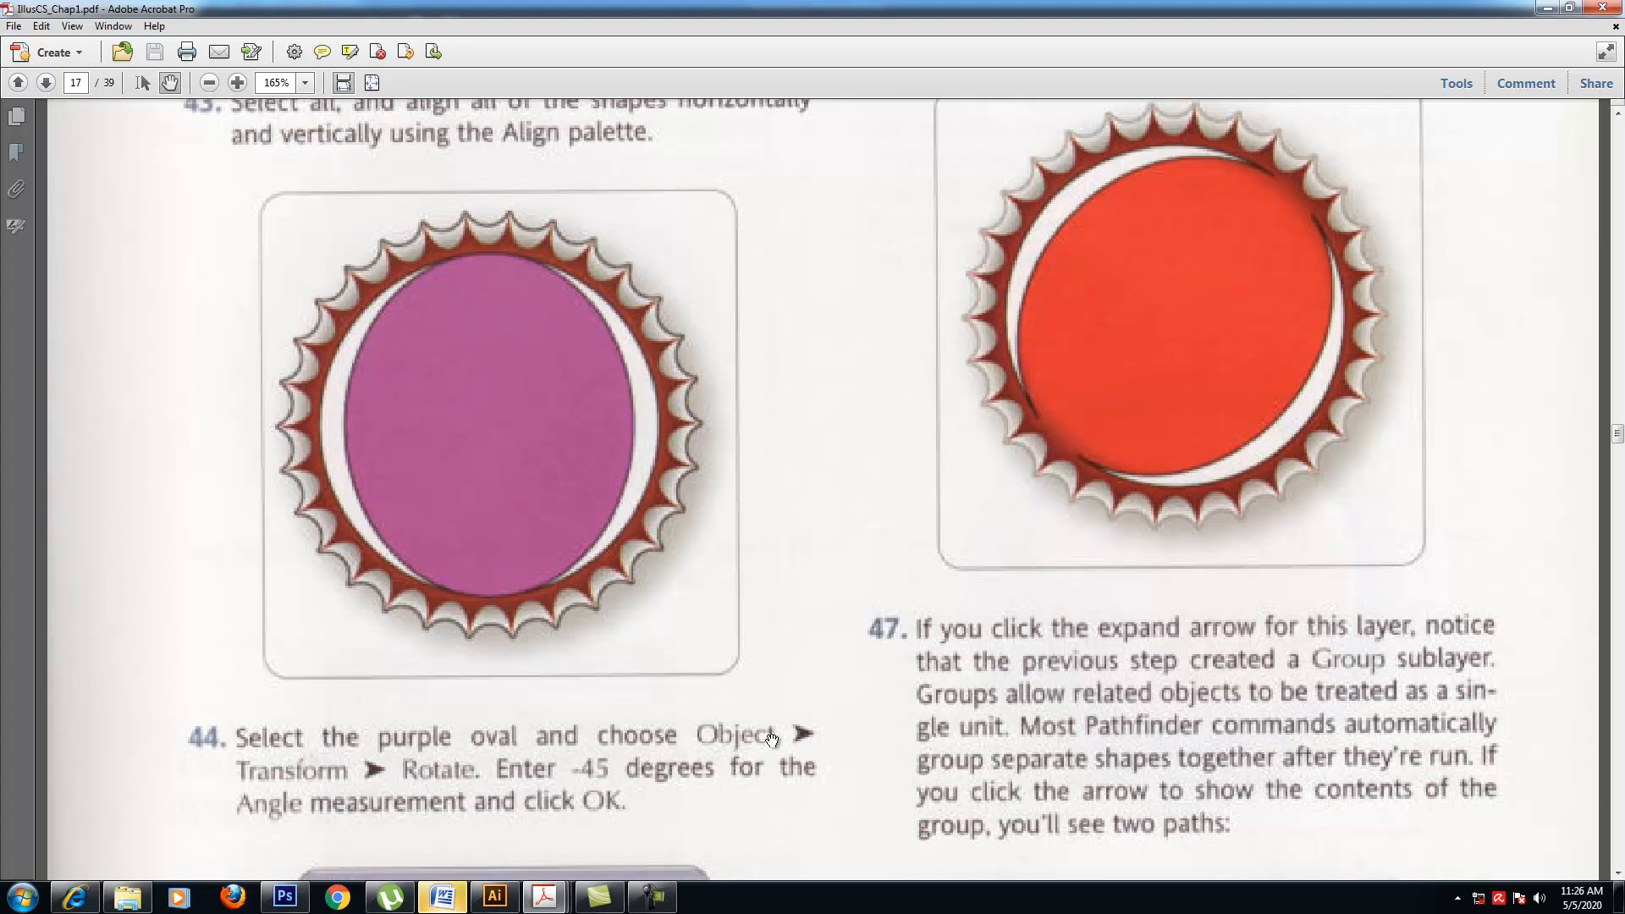
pyautogui.hotkey('alt', 'Tab')
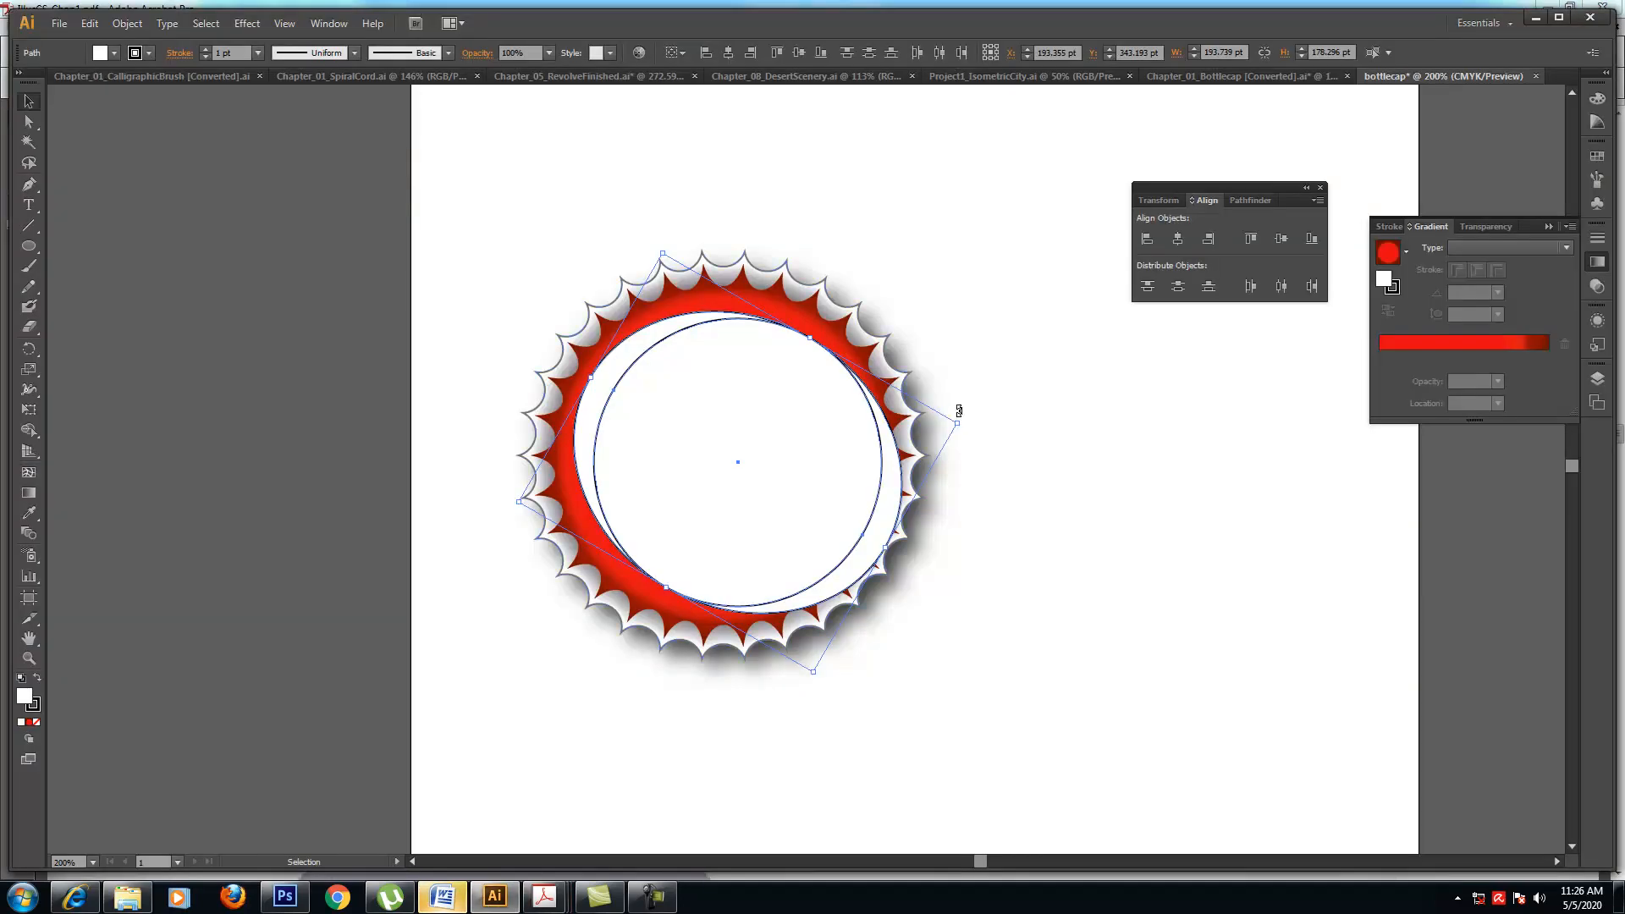
pyautogui.moveTo(961, 417); pyautogui.dragTo(939, 512)
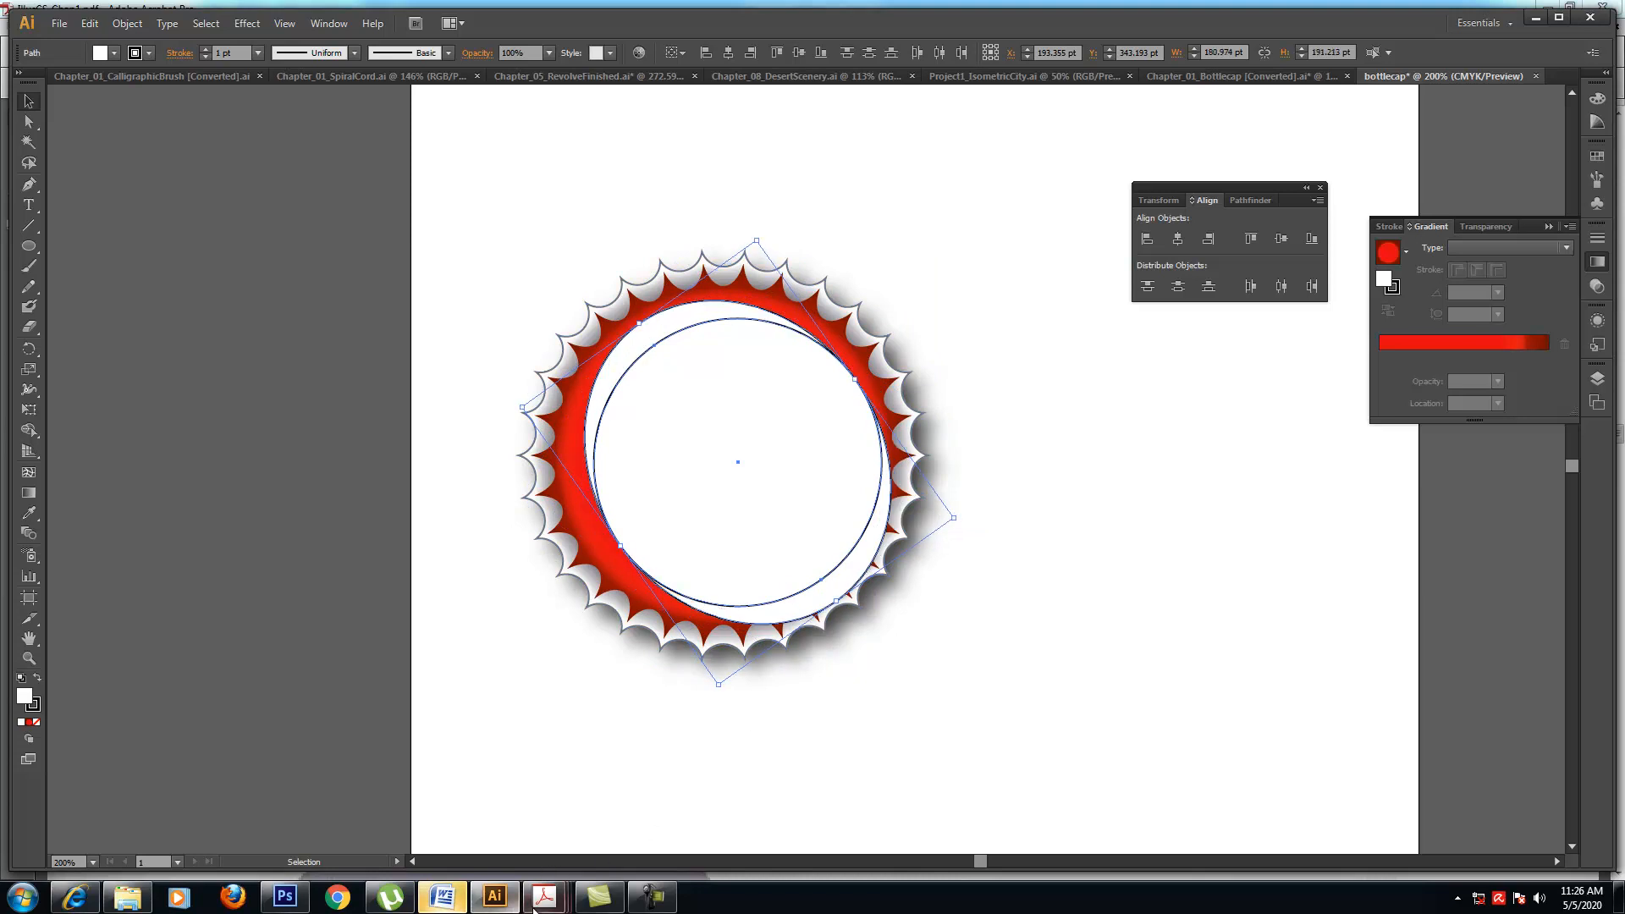
pyautogui.moveTo(544, 899)
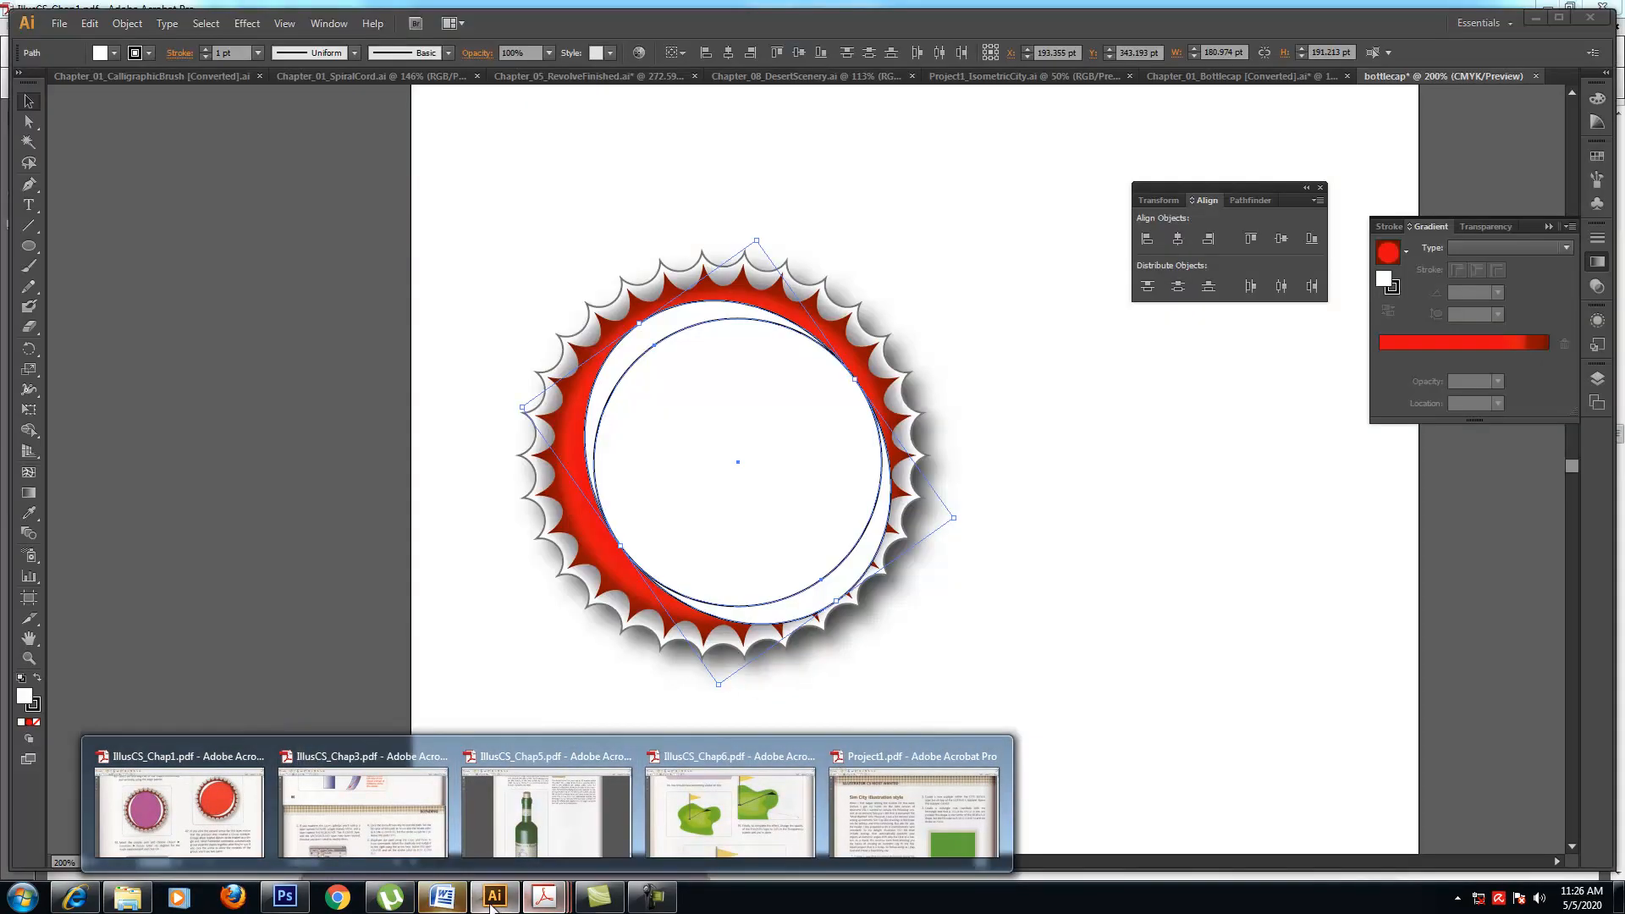
pyautogui.click(180, 811)
pyautogui.click(503, 902)
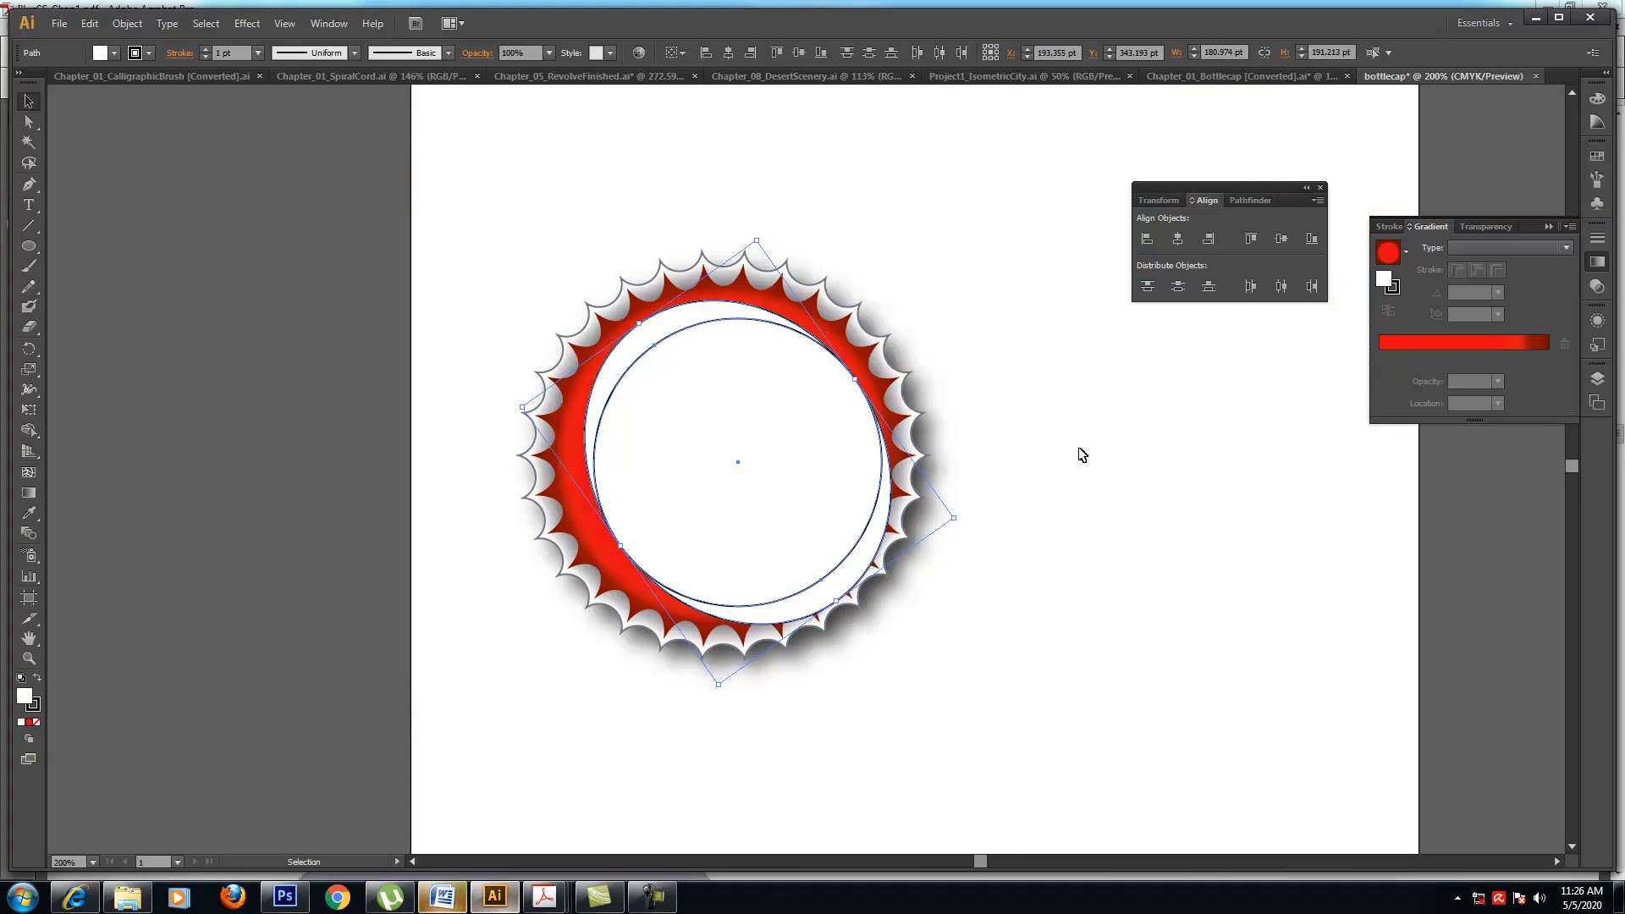
pyautogui.click(964, 519)
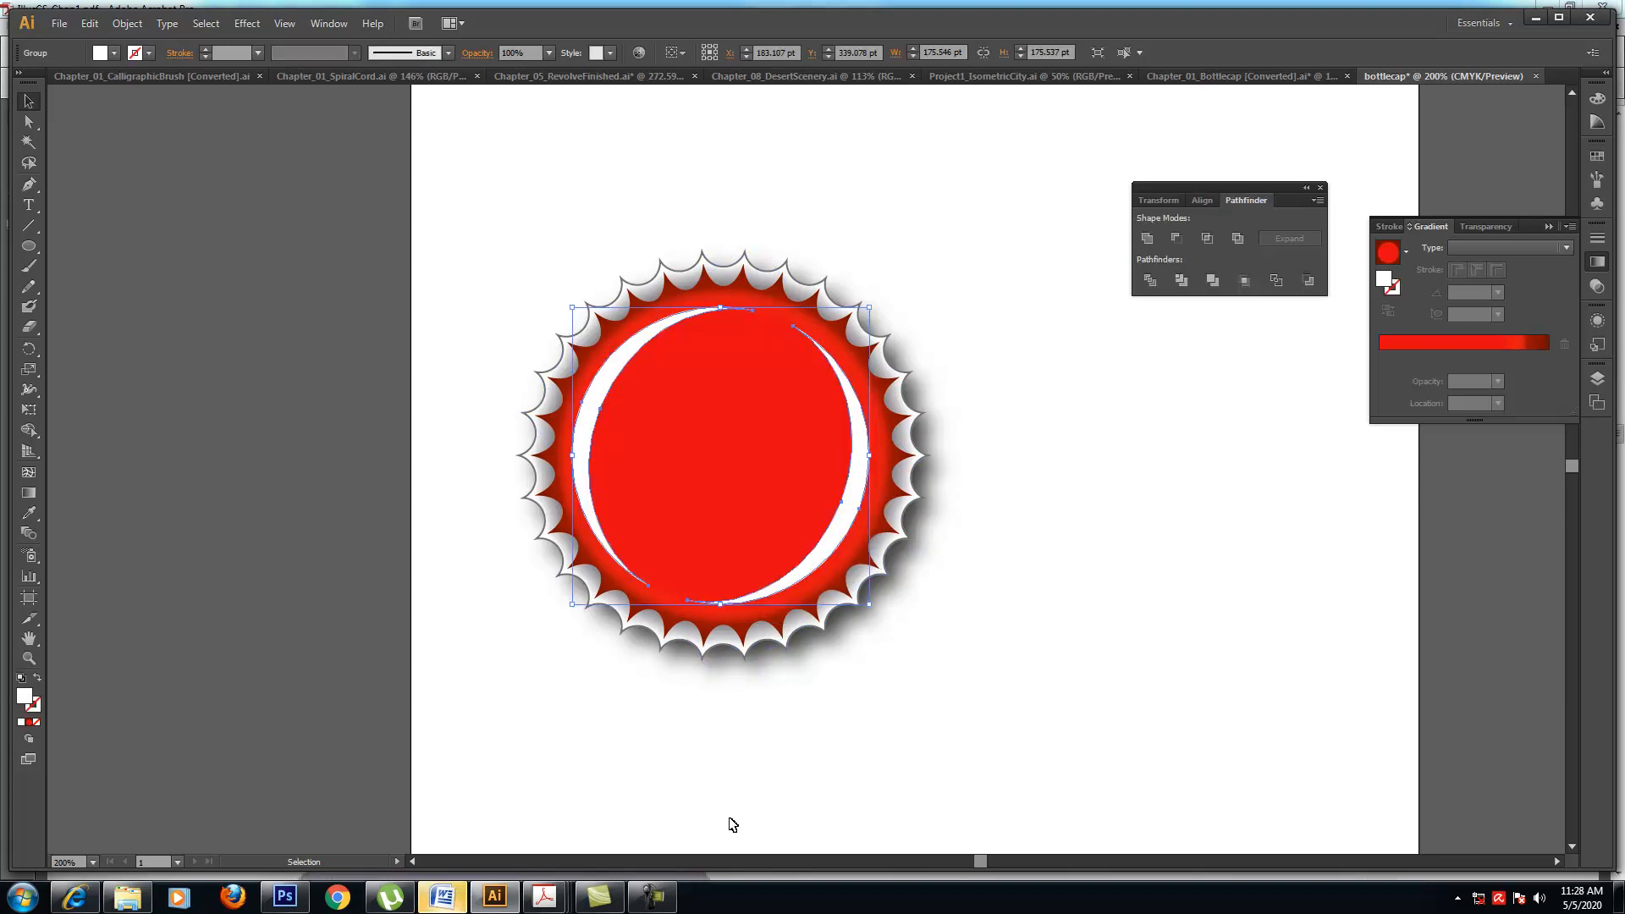
# - Switch to Acrobat and read step 47 about the grouped highlight paths in IllusCS_Chap1.pdf
pyautogui.click(544, 897)
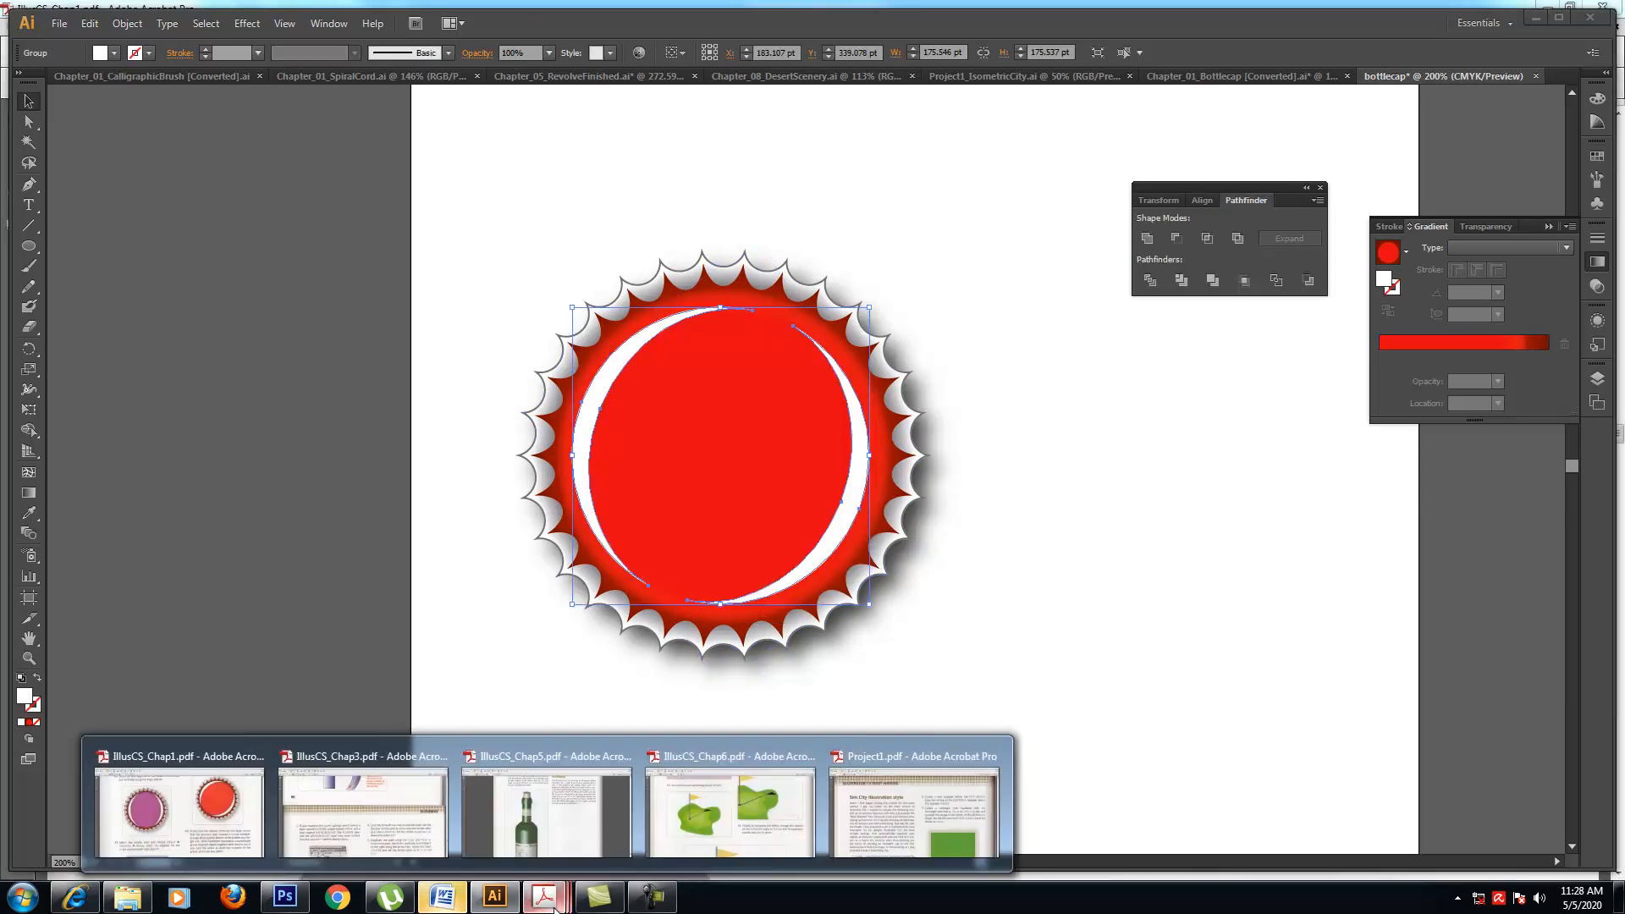
pyautogui.click(214, 838)
pyautogui.scroll(-5, 1221, 685)
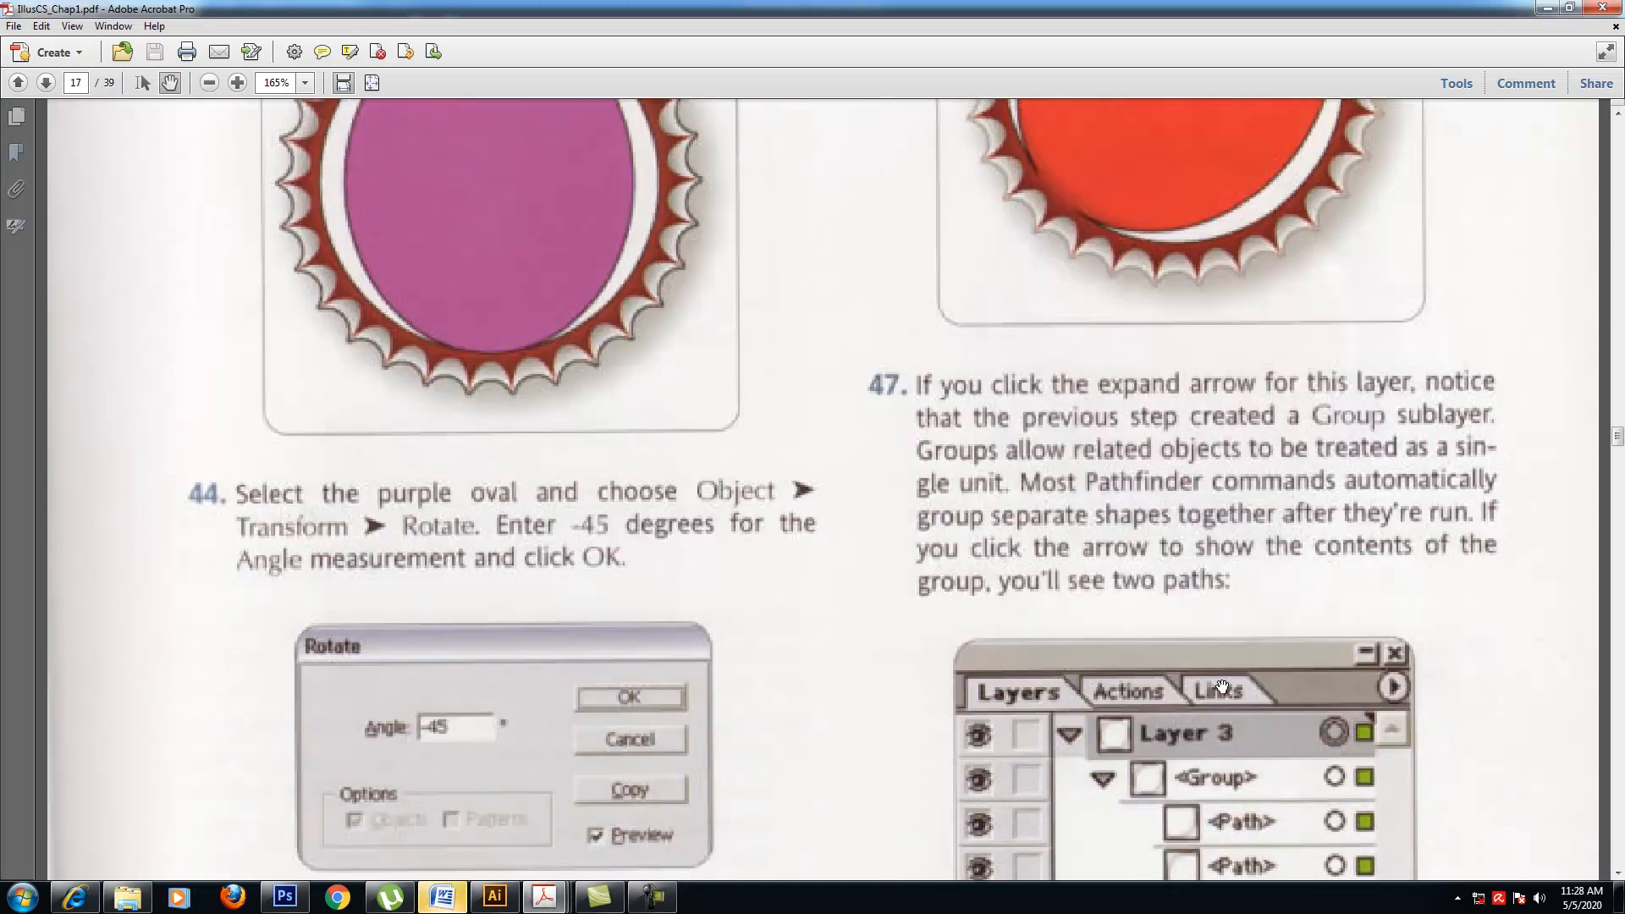
pyautogui.scroll(-2, 1221, 685)
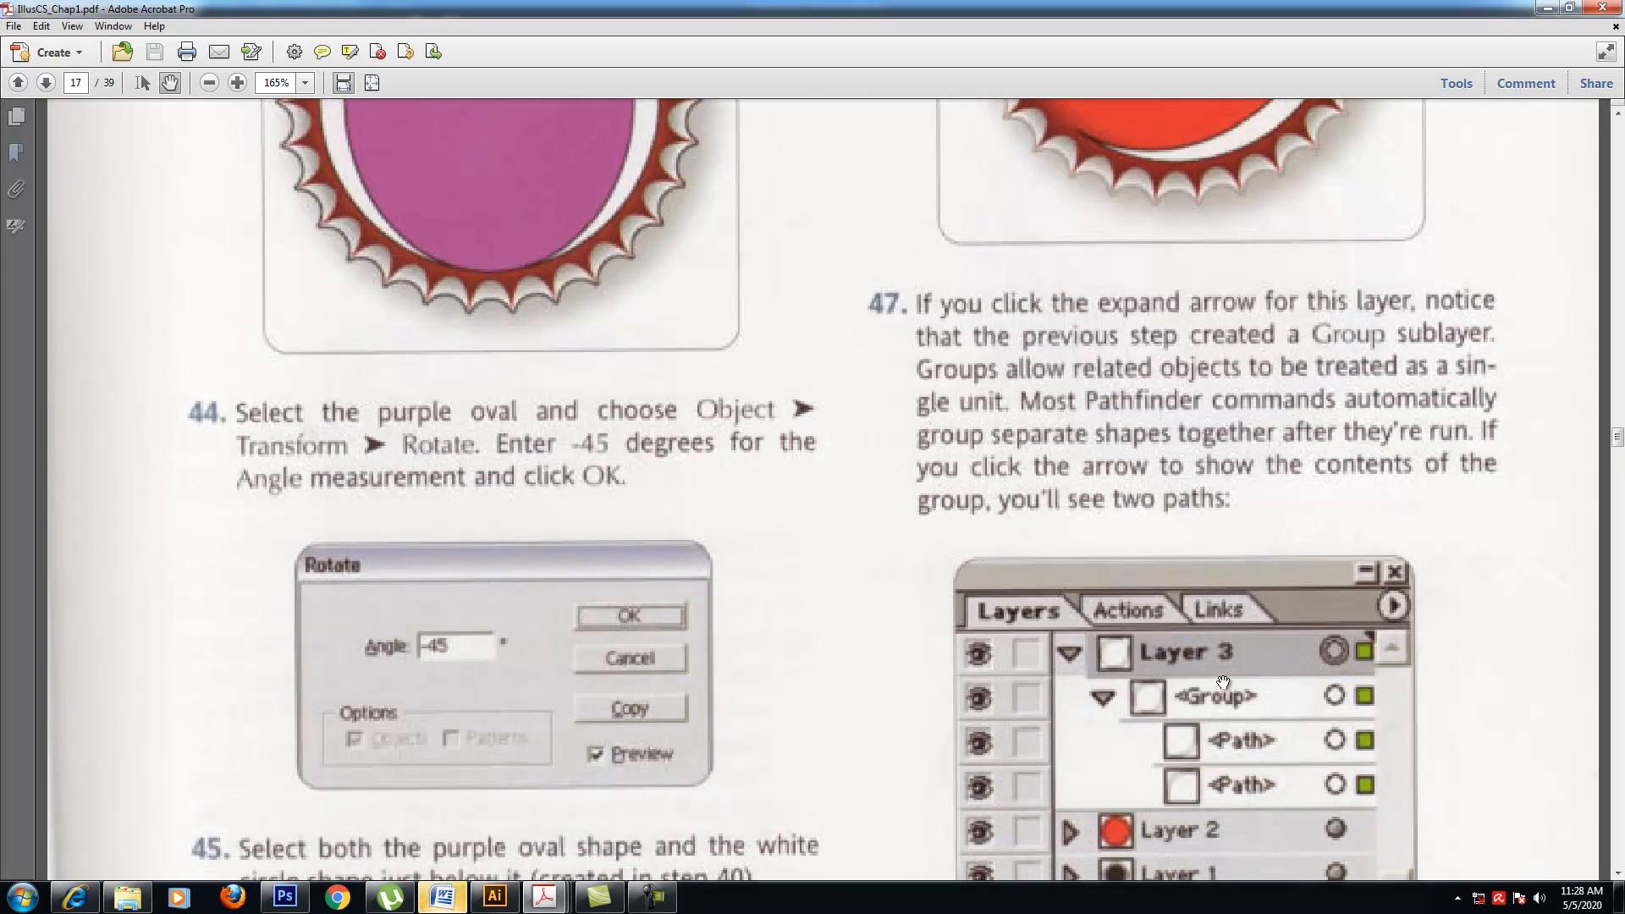
# - Read steps 48 to 51 on the highlight and shadow paths in IllusCS_Chap1.pdf and compare them with the cap in Illustrator
pyautogui.scroll(-20, 1223, 684)
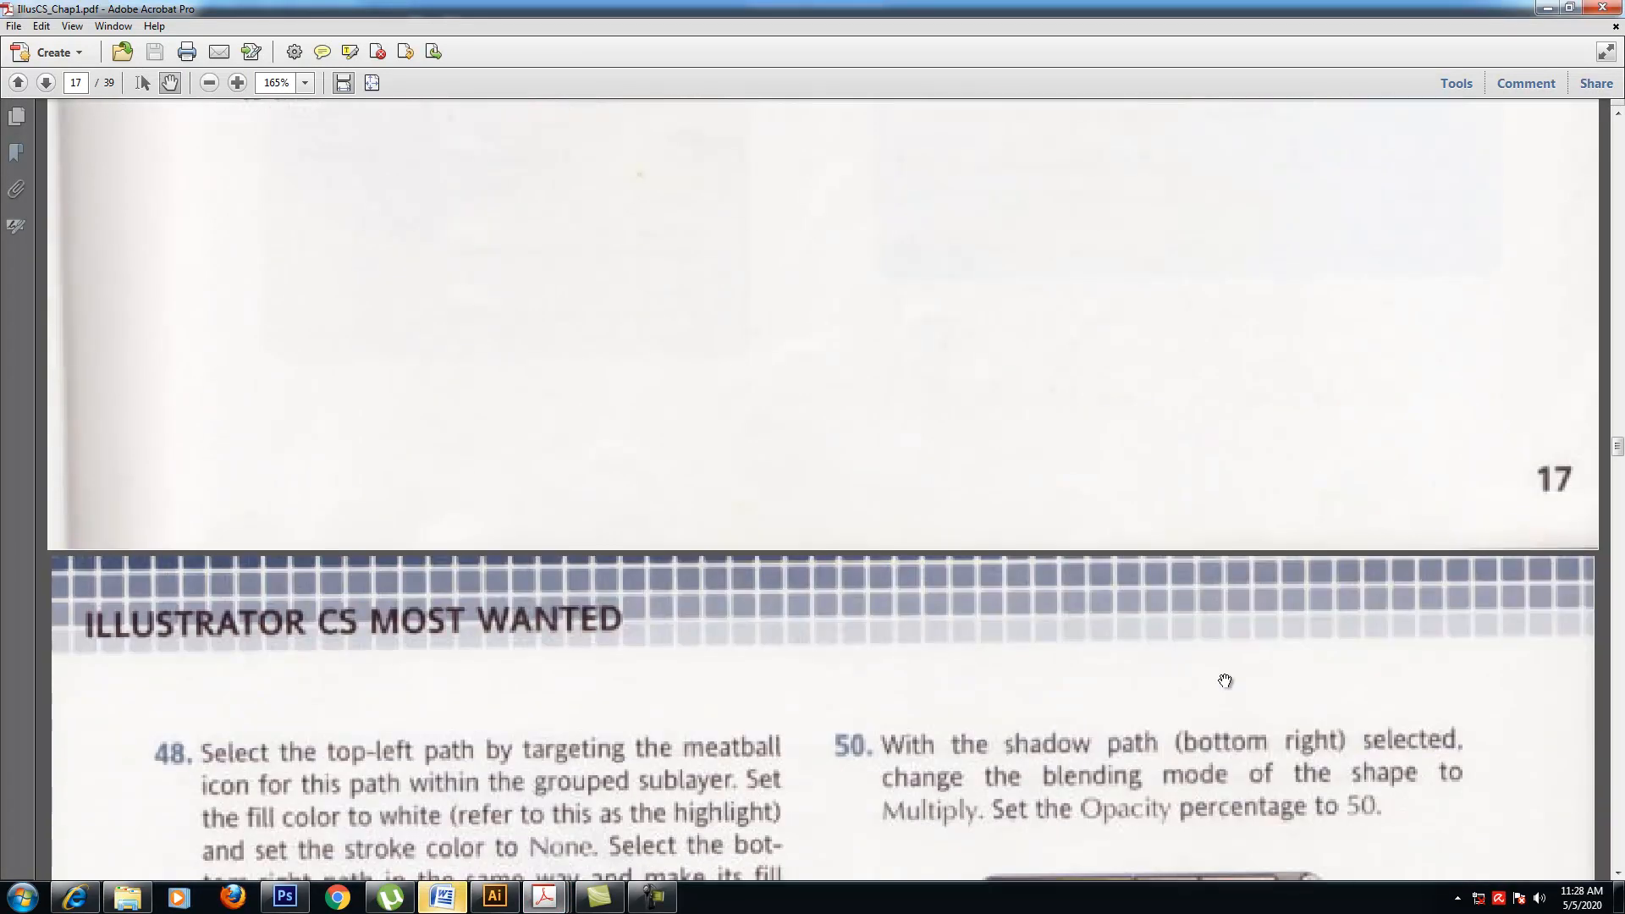
pyautogui.scroll(-12, 1224, 680)
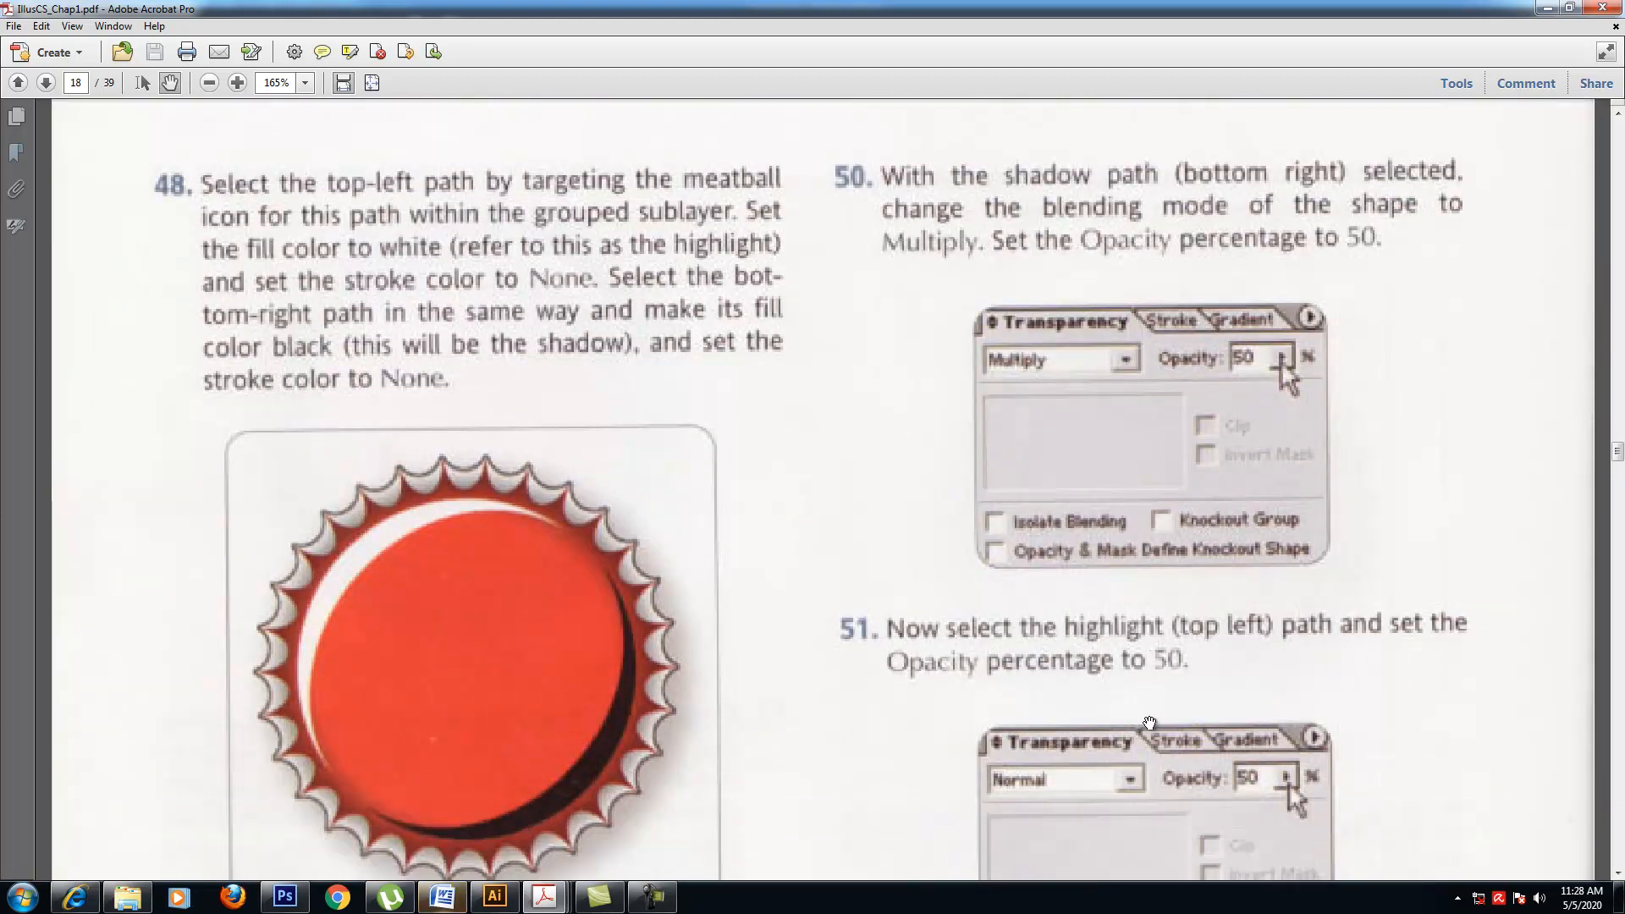
pyautogui.scroll(-1, 1149, 721)
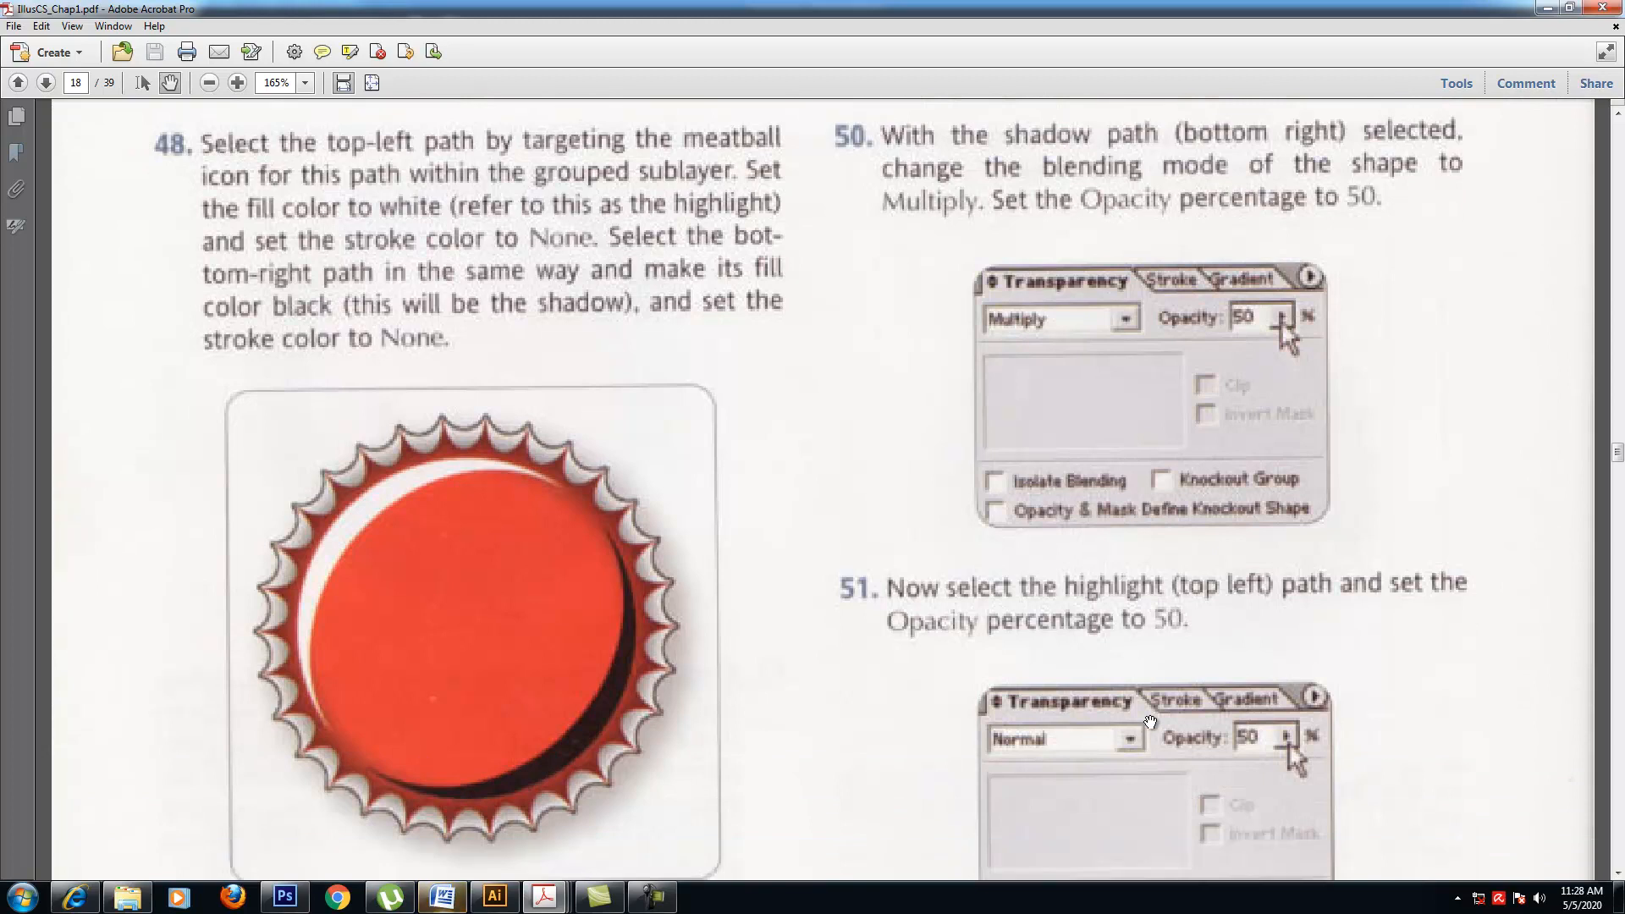
pyautogui.scroll(-3, 1149, 722)
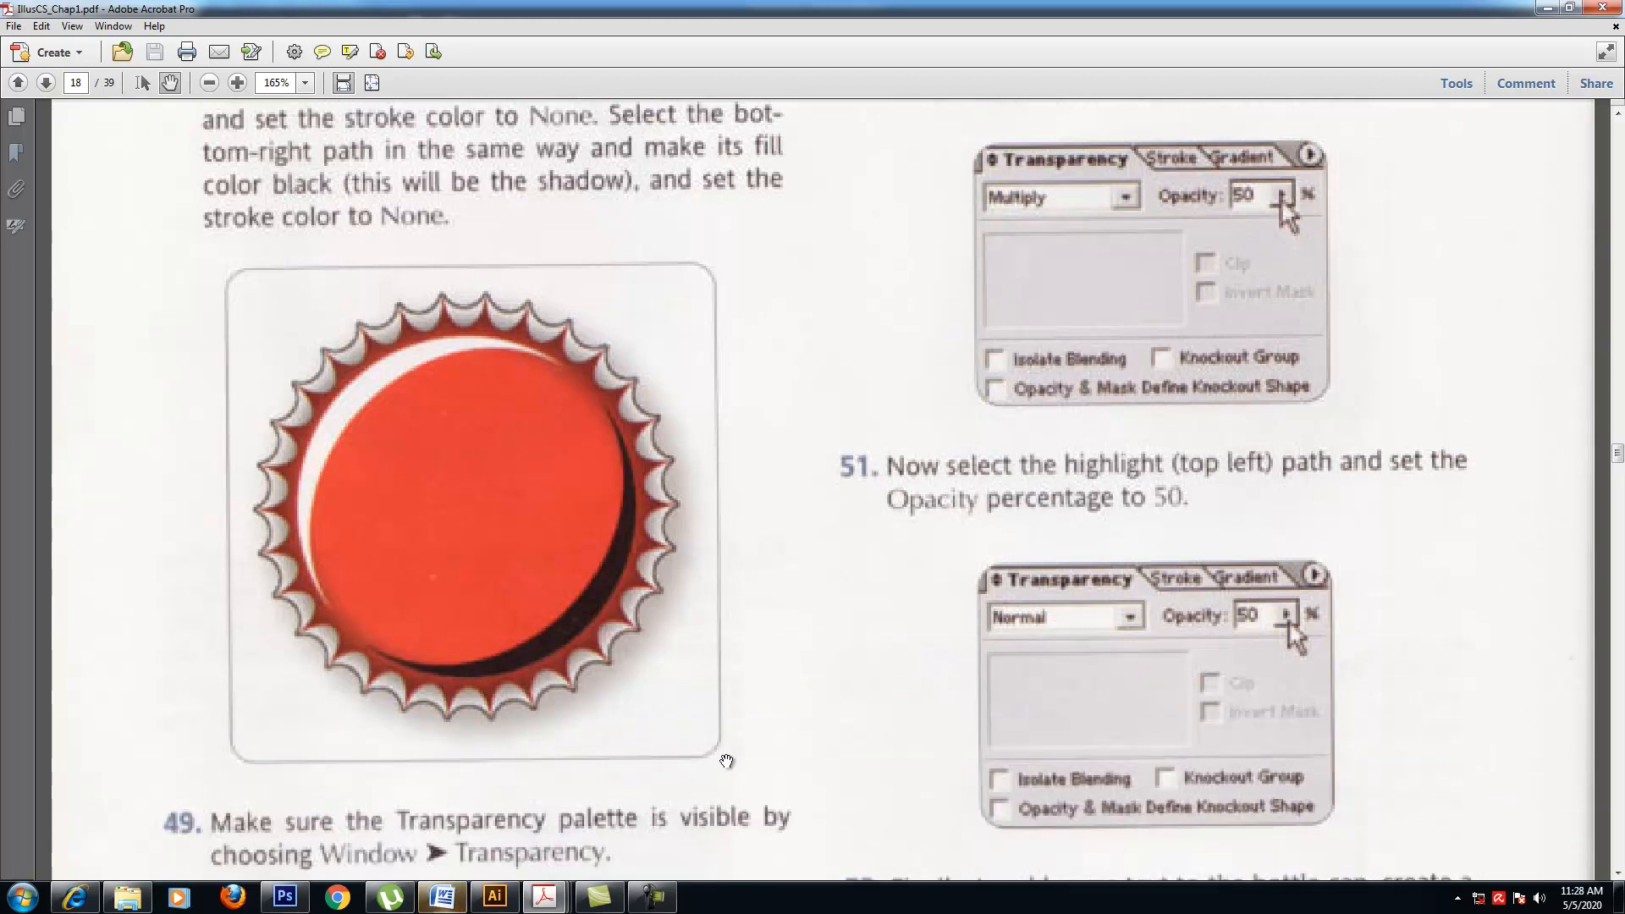
pyautogui.click(495, 895)
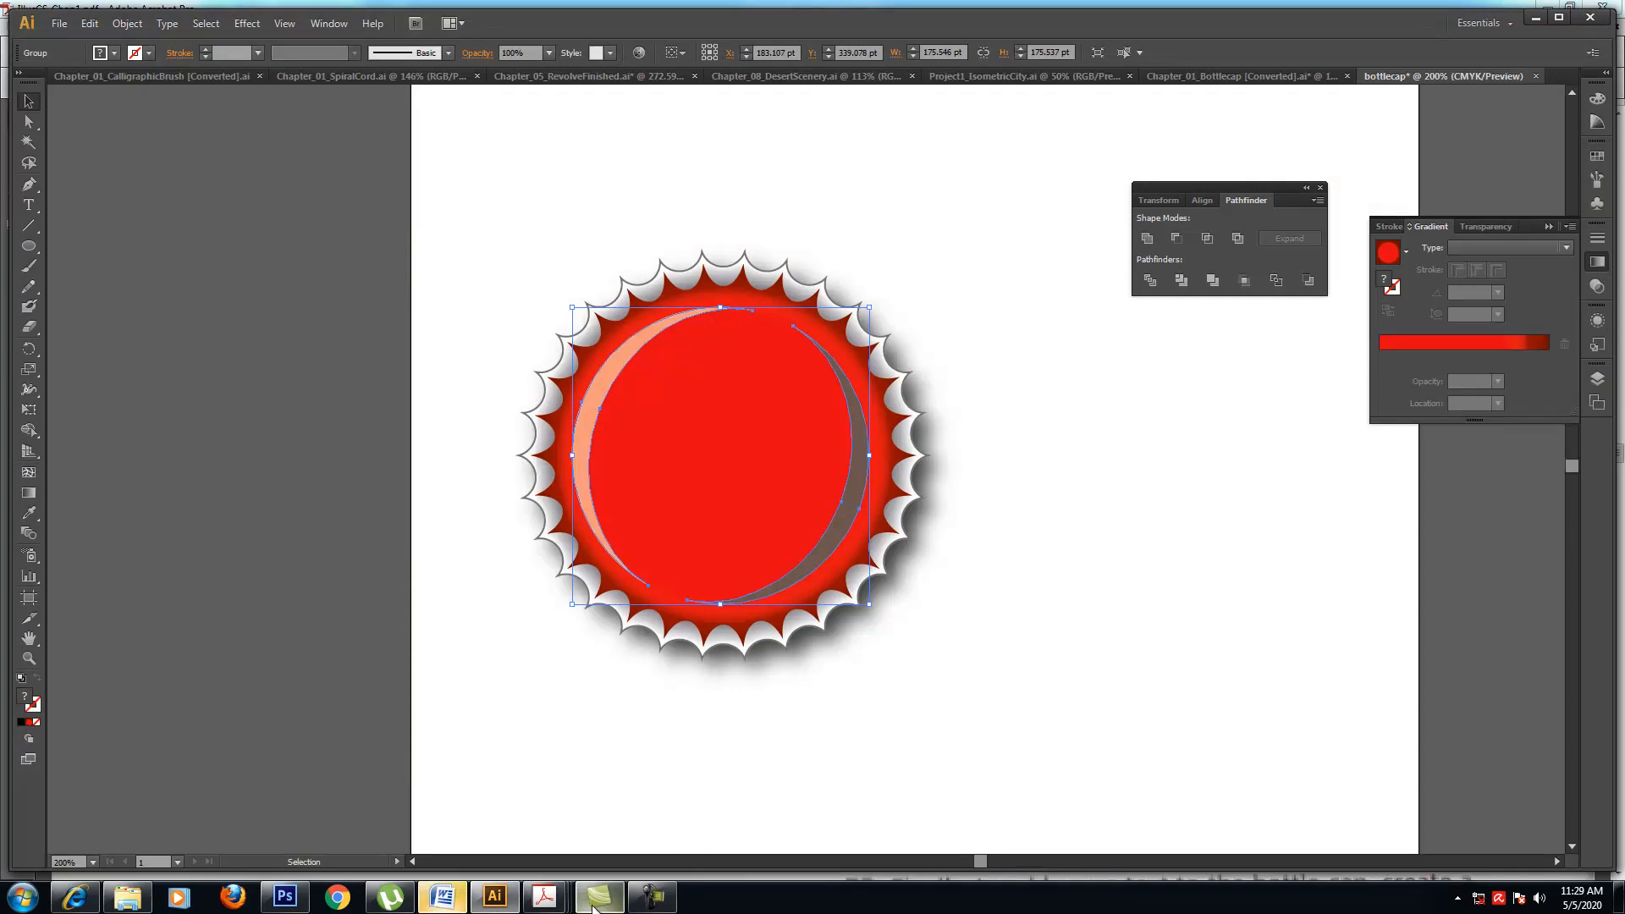
# - Return to IllusCS_Chap1.pdf in Acrobat and read steps 49 to 52 through to the finished bottle cap picture on page 19
pyautogui.moveTo(544, 895)
pyautogui.click(229, 855)
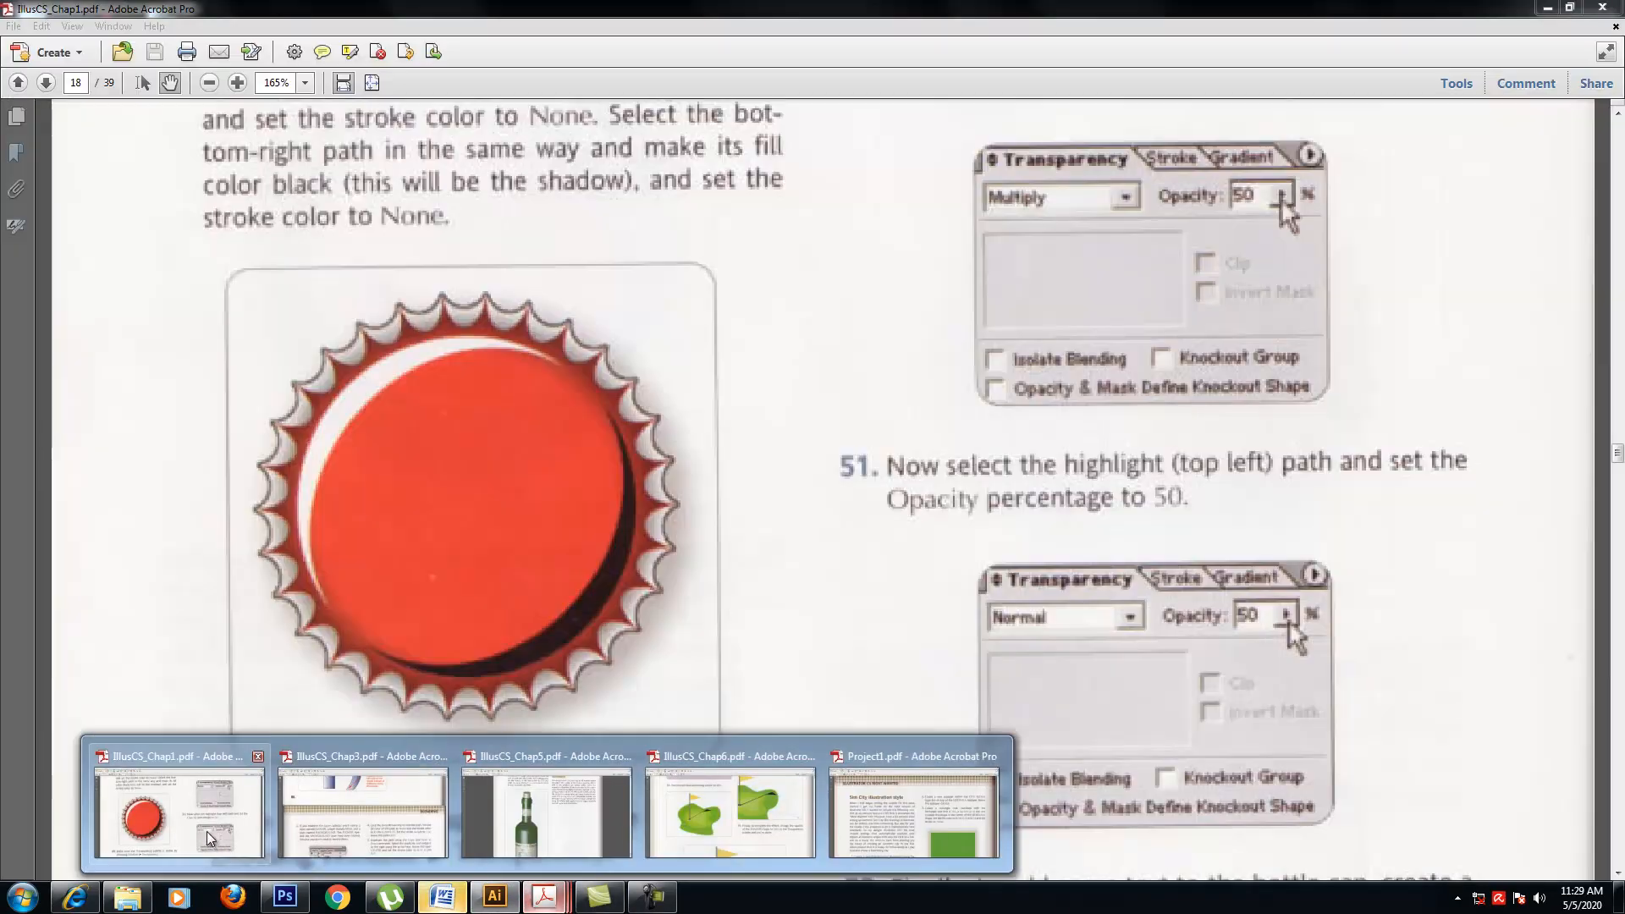
pyautogui.scroll(-3, 1034, 605)
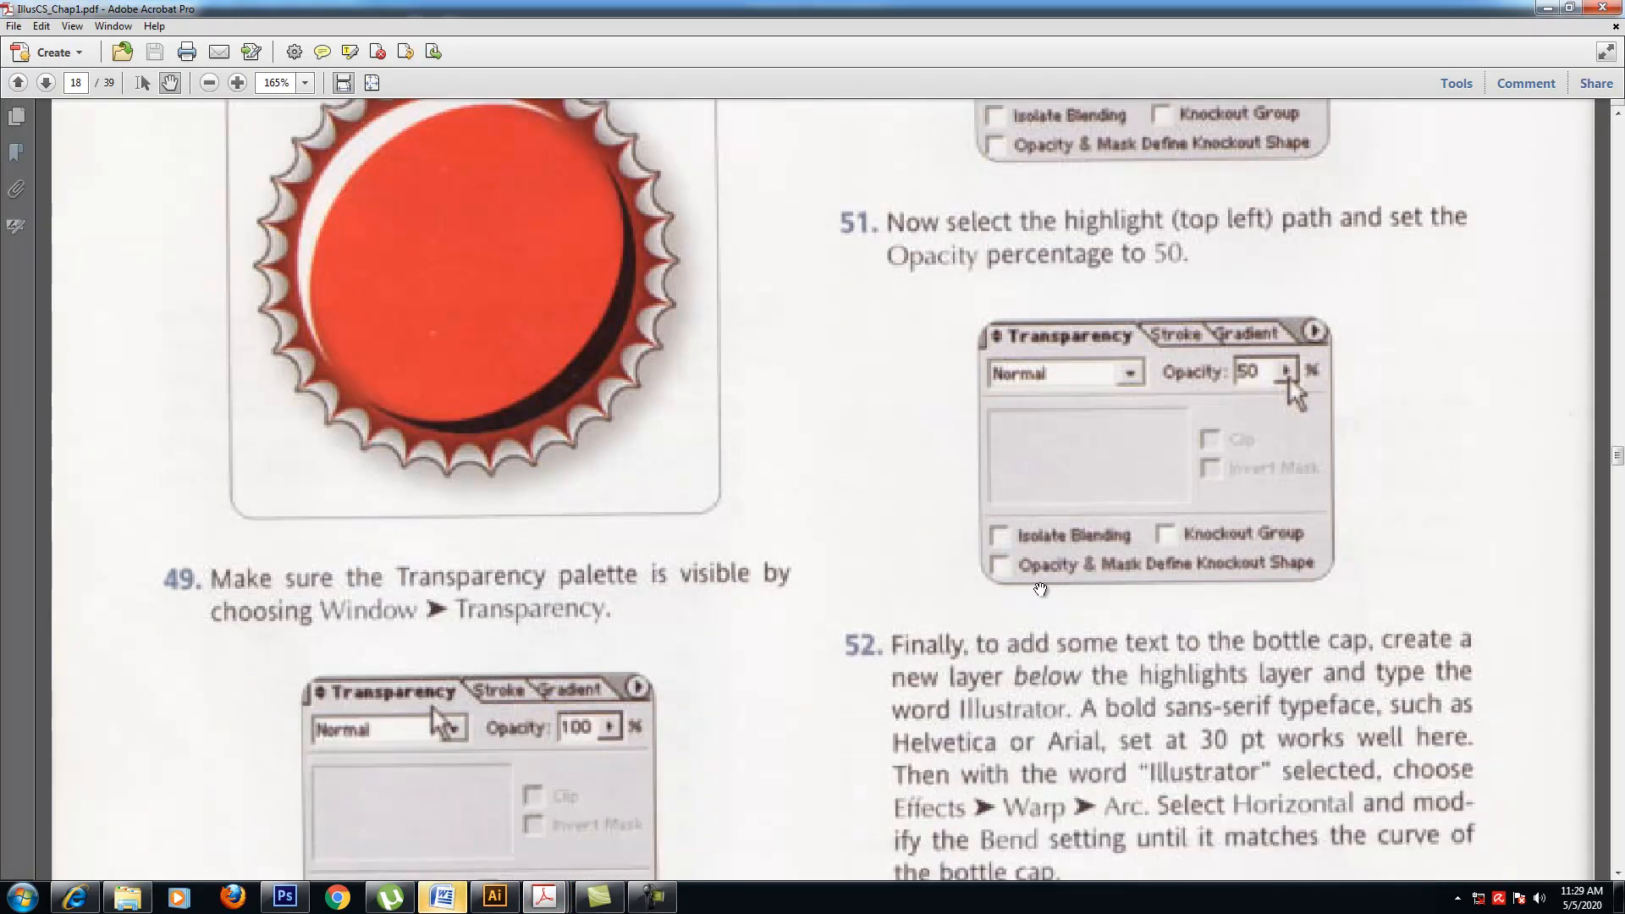
pyautogui.scroll(-2, 1040, 589)
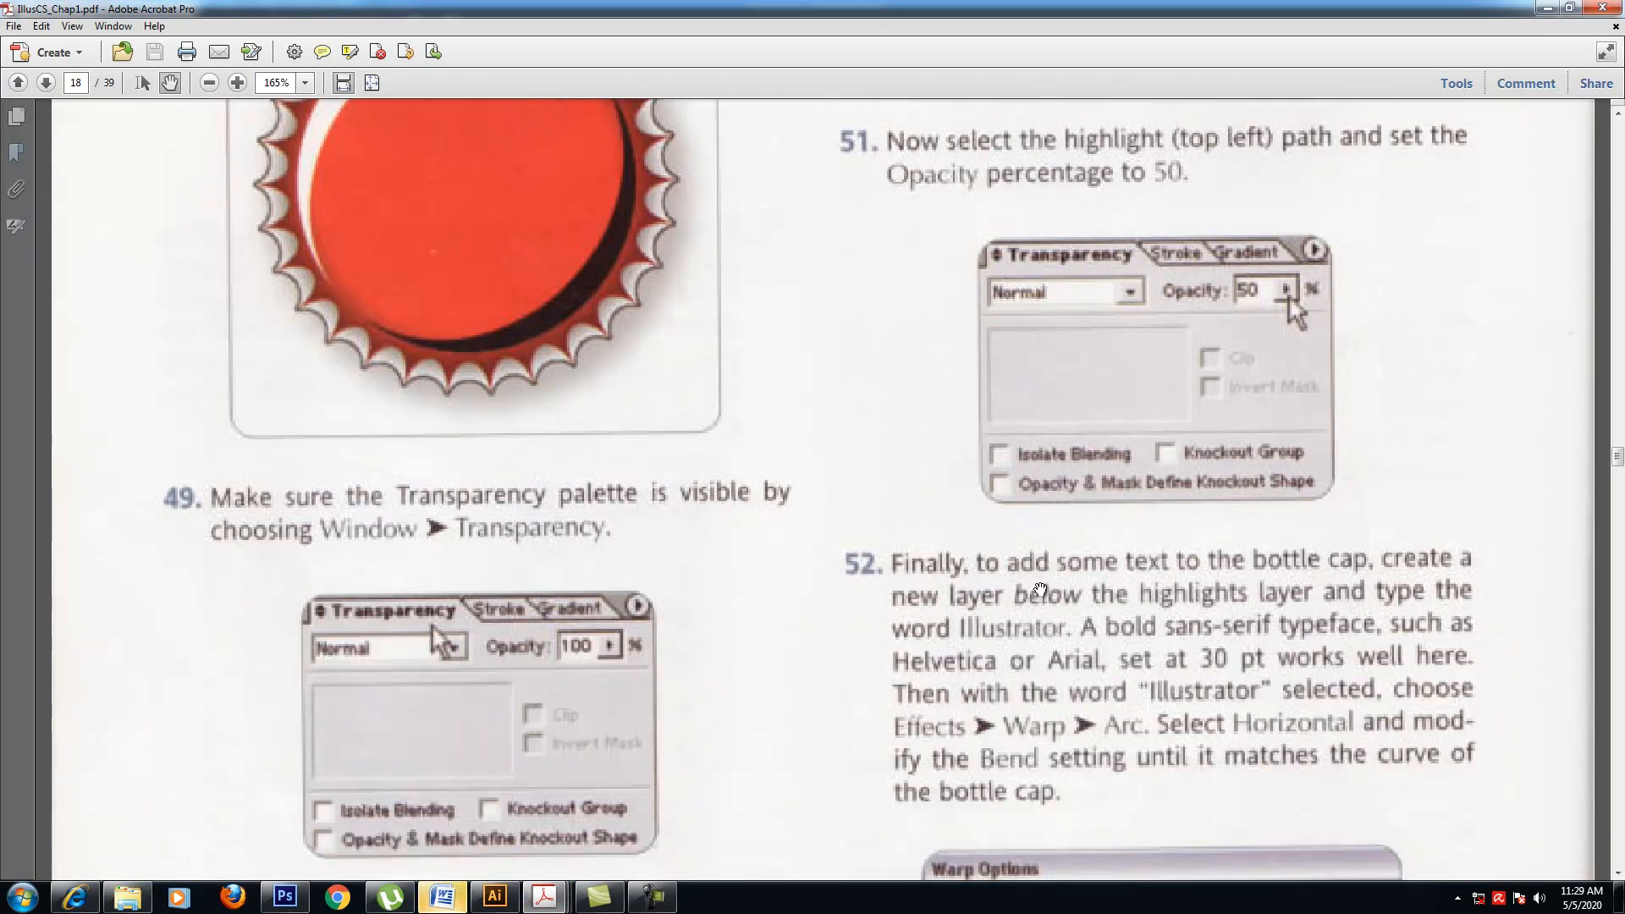
pyautogui.scroll(4, 1040, 590)
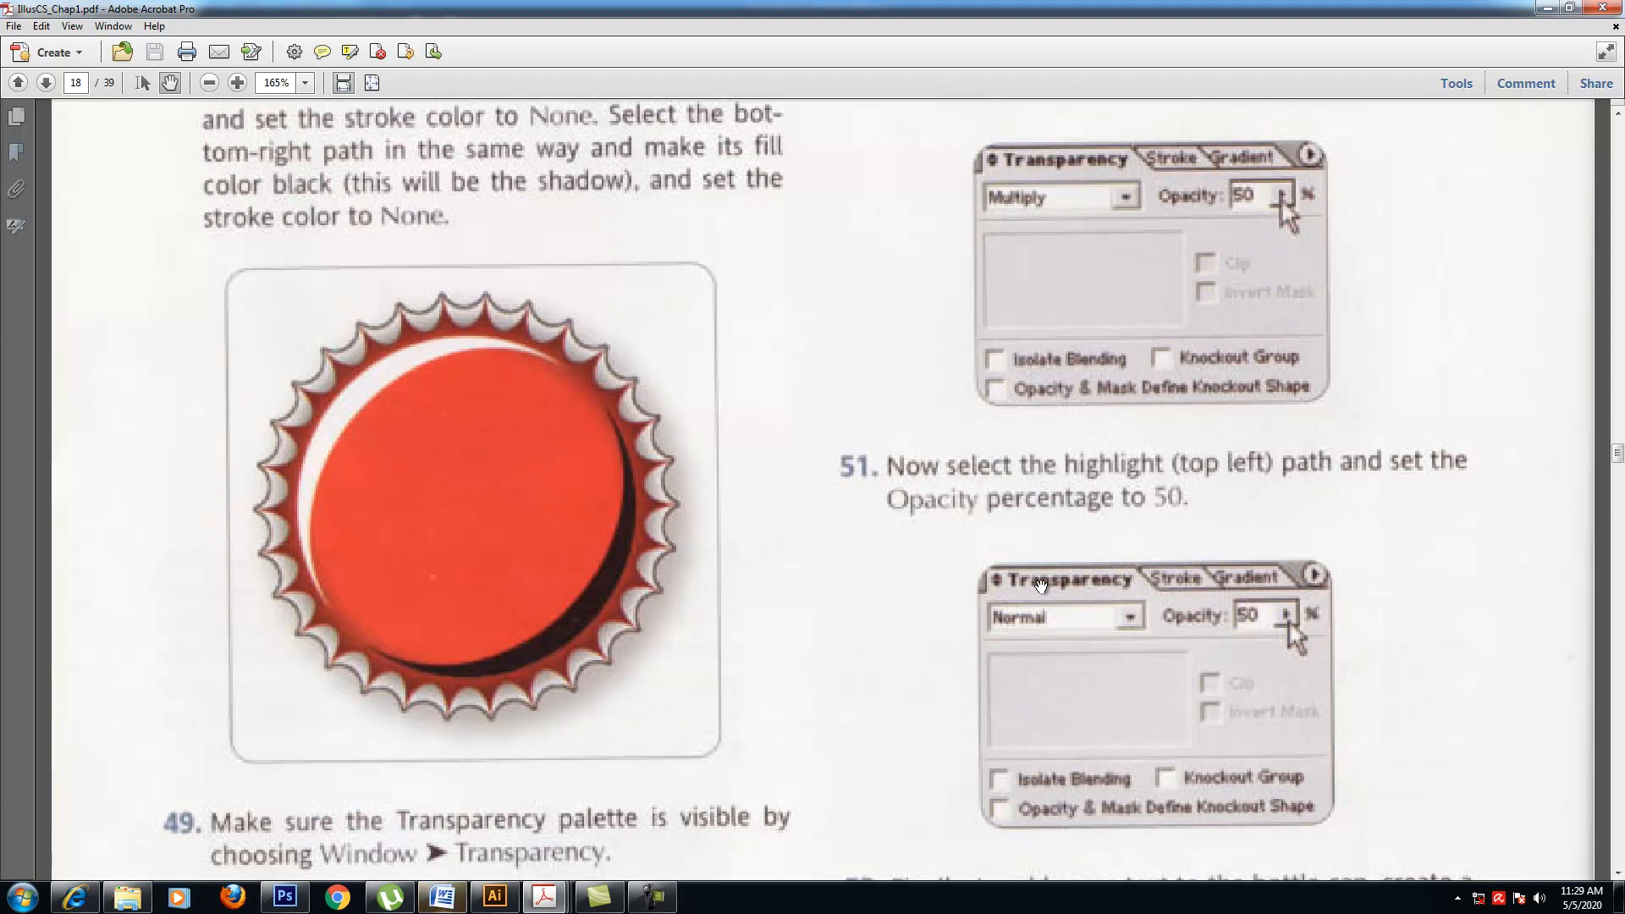
pyautogui.scroll(-1, 1040, 584)
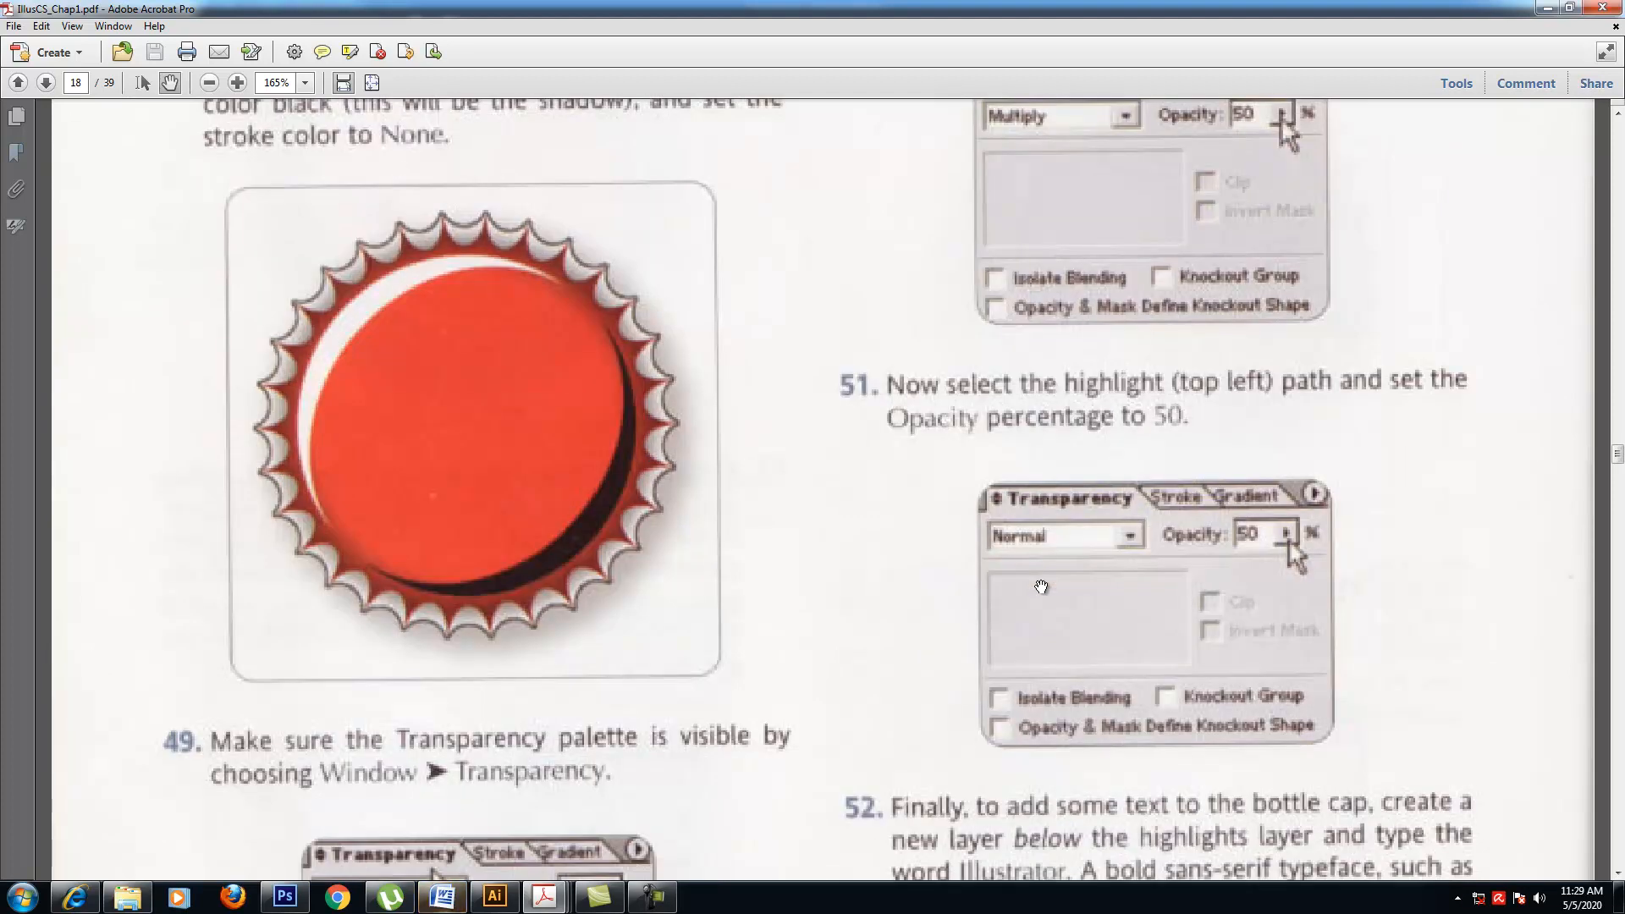
pyautogui.scroll(-6, 1041, 586)
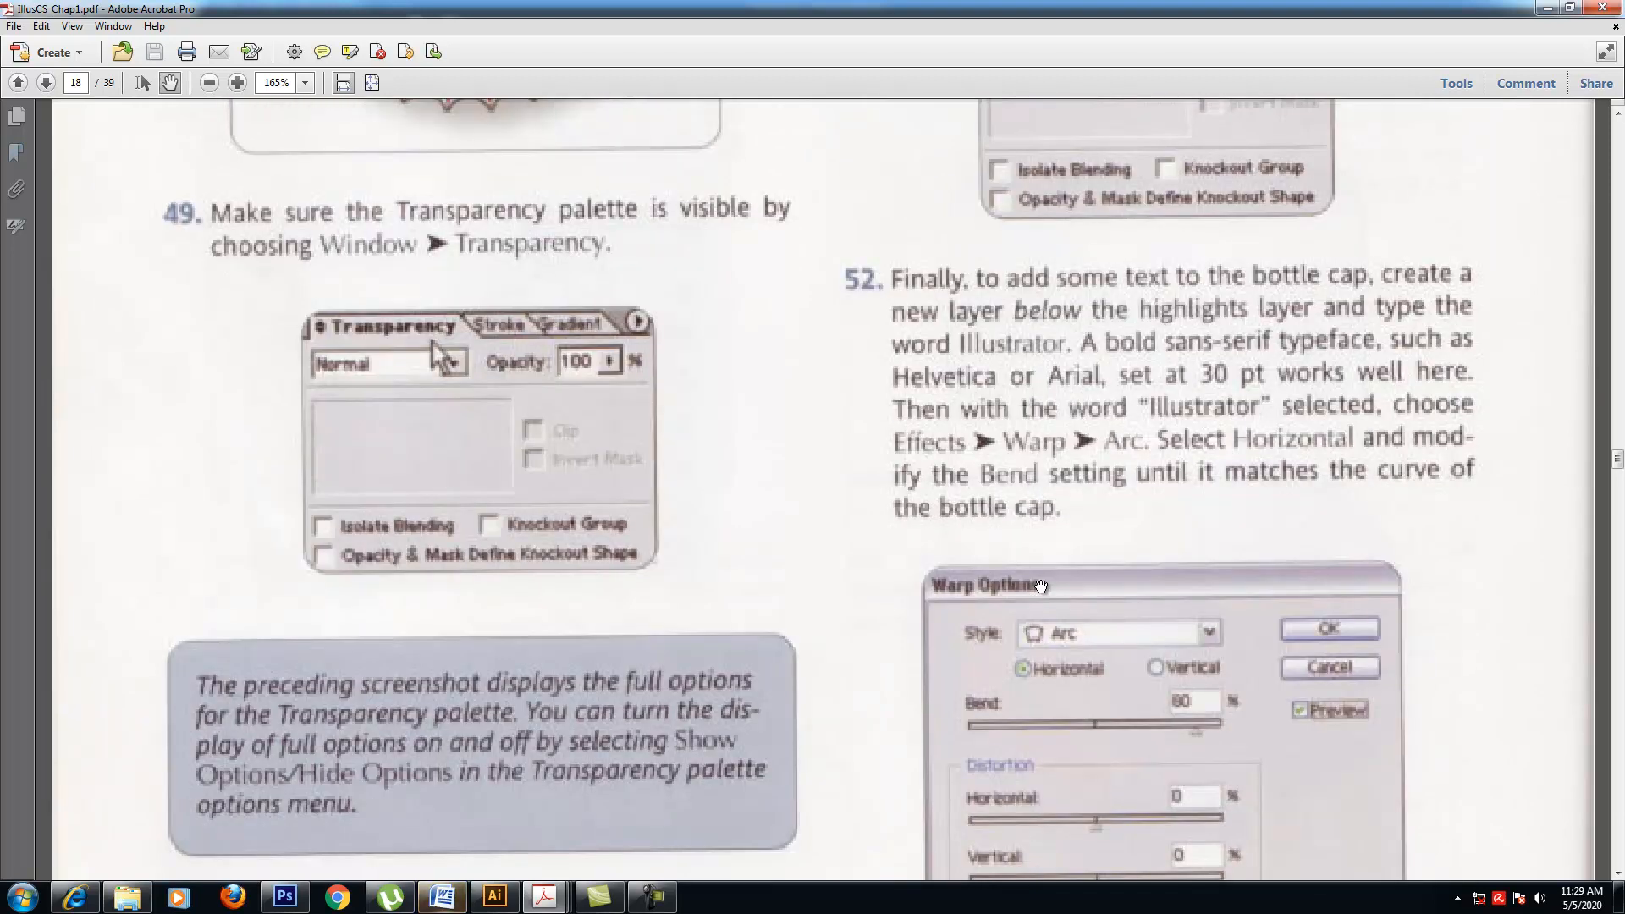
pyautogui.scroll(-7, 1040, 586)
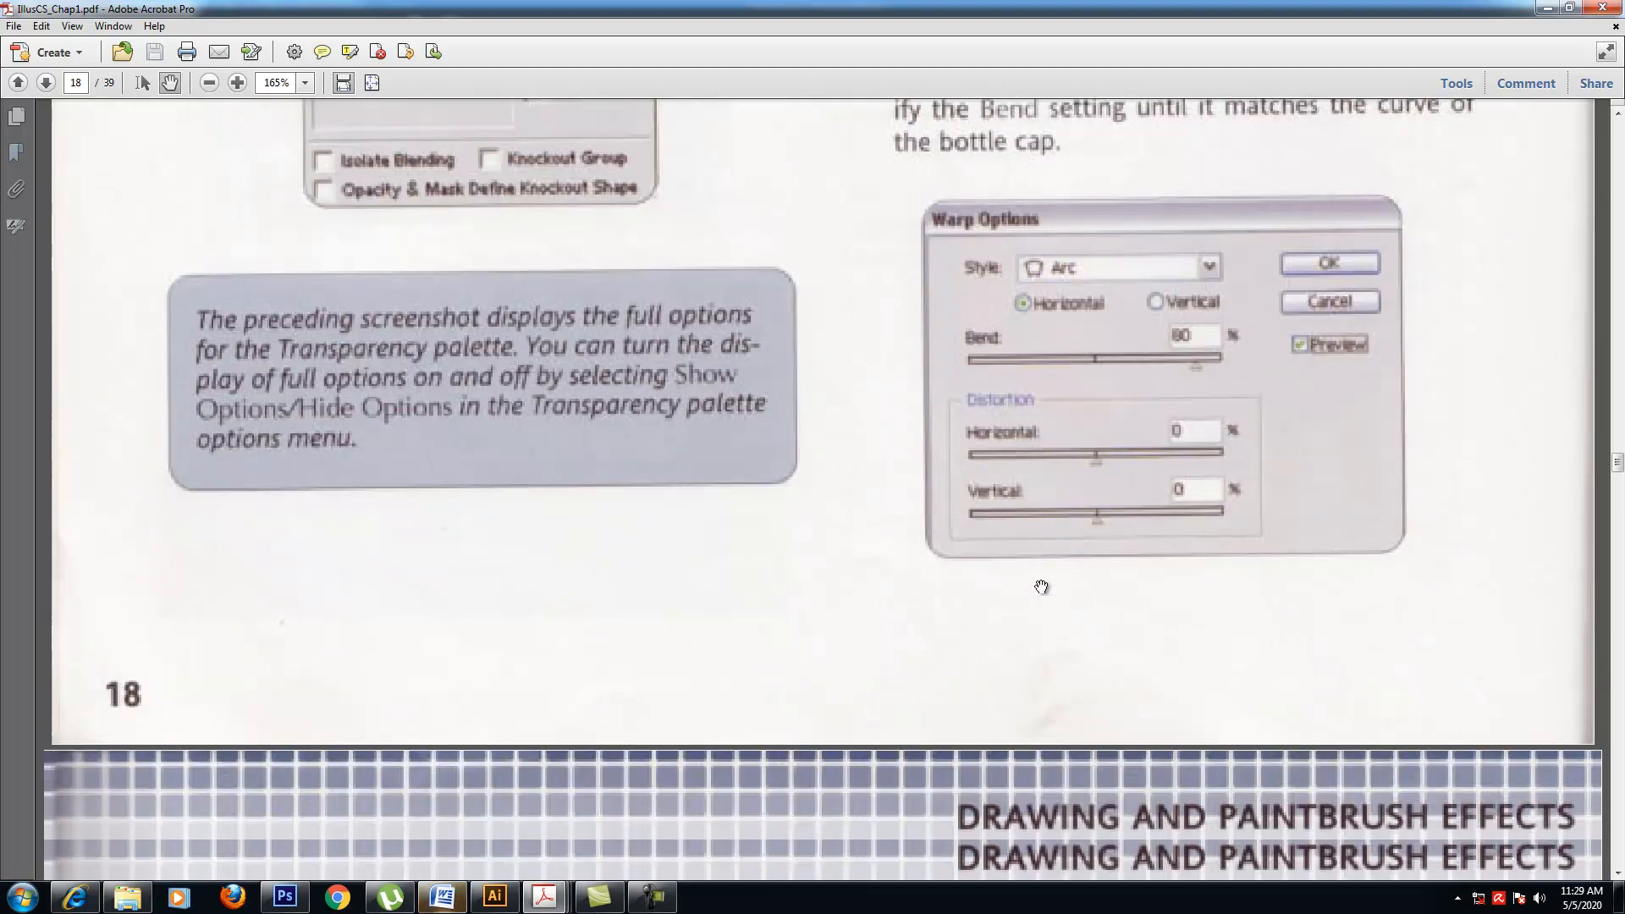
pyautogui.scroll(-3, 1040, 586)
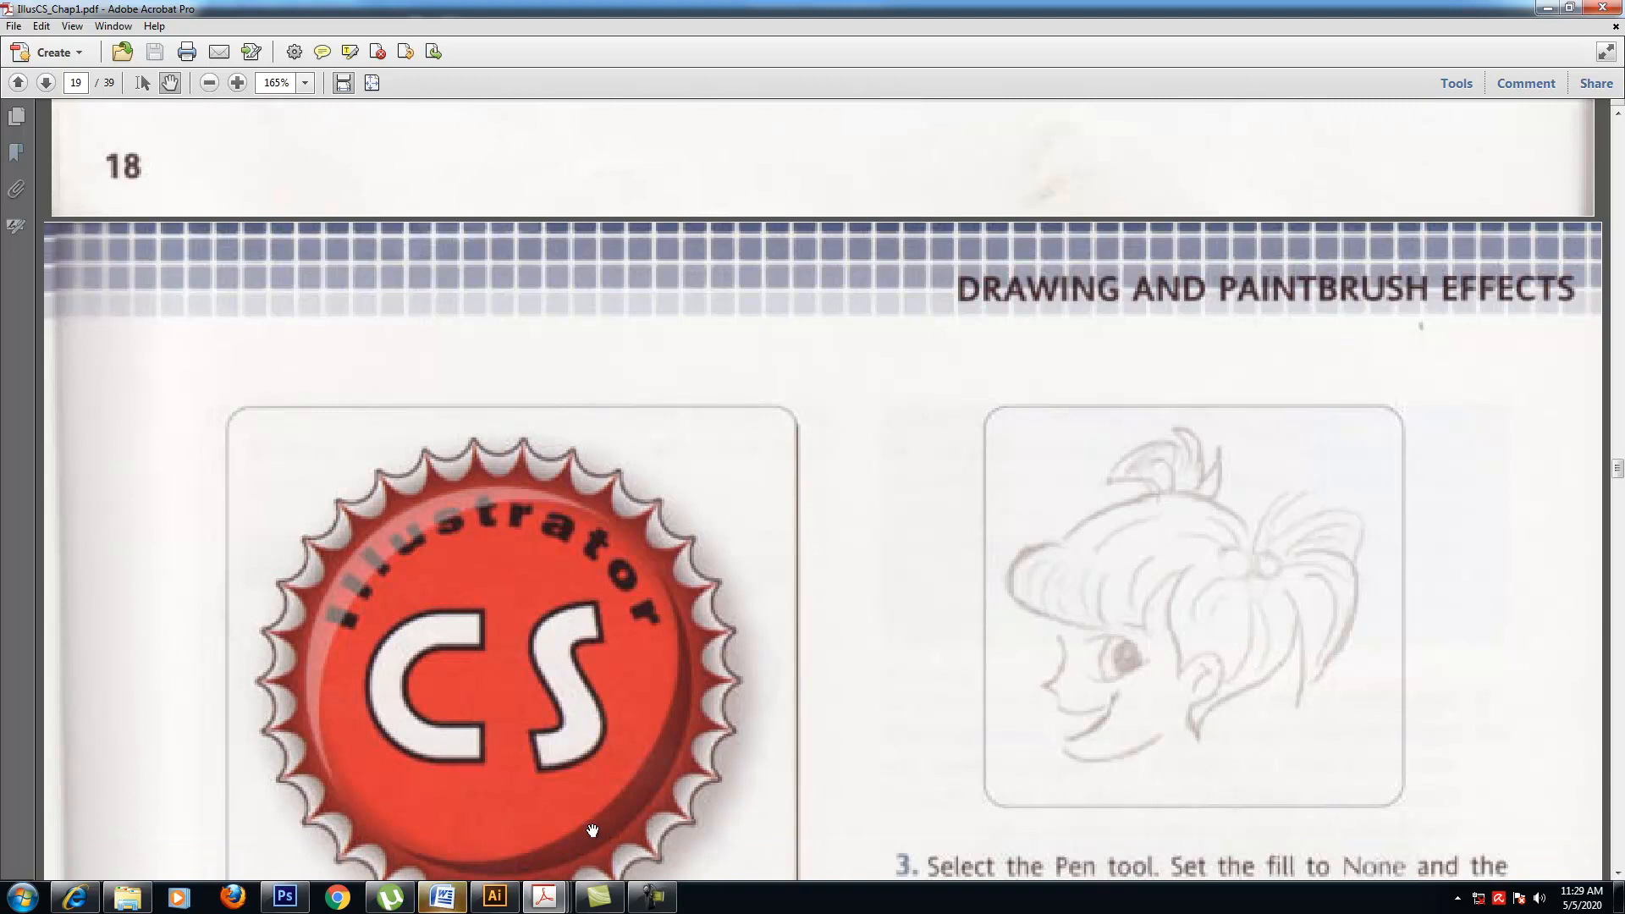
# - Switch to Illustrator and, inside the crescent group, set the white highlight path to Normal blending and 30% opacity
pyautogui.click(504, 898)
pyautogui.click(1021, 368)
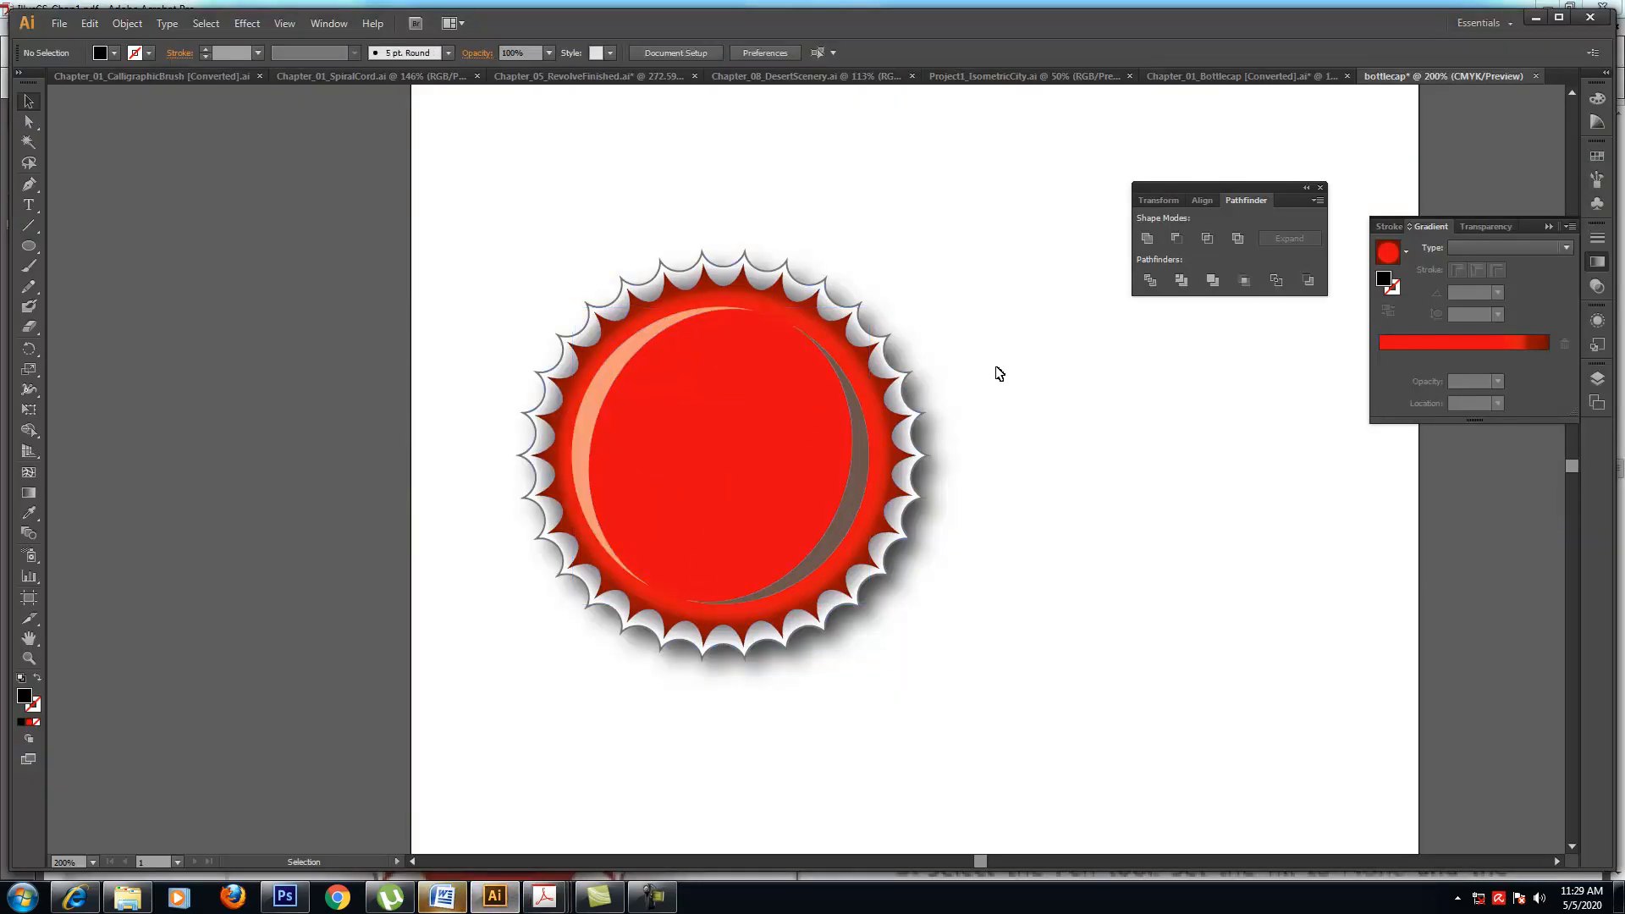
pyautogui.click(629, 366)
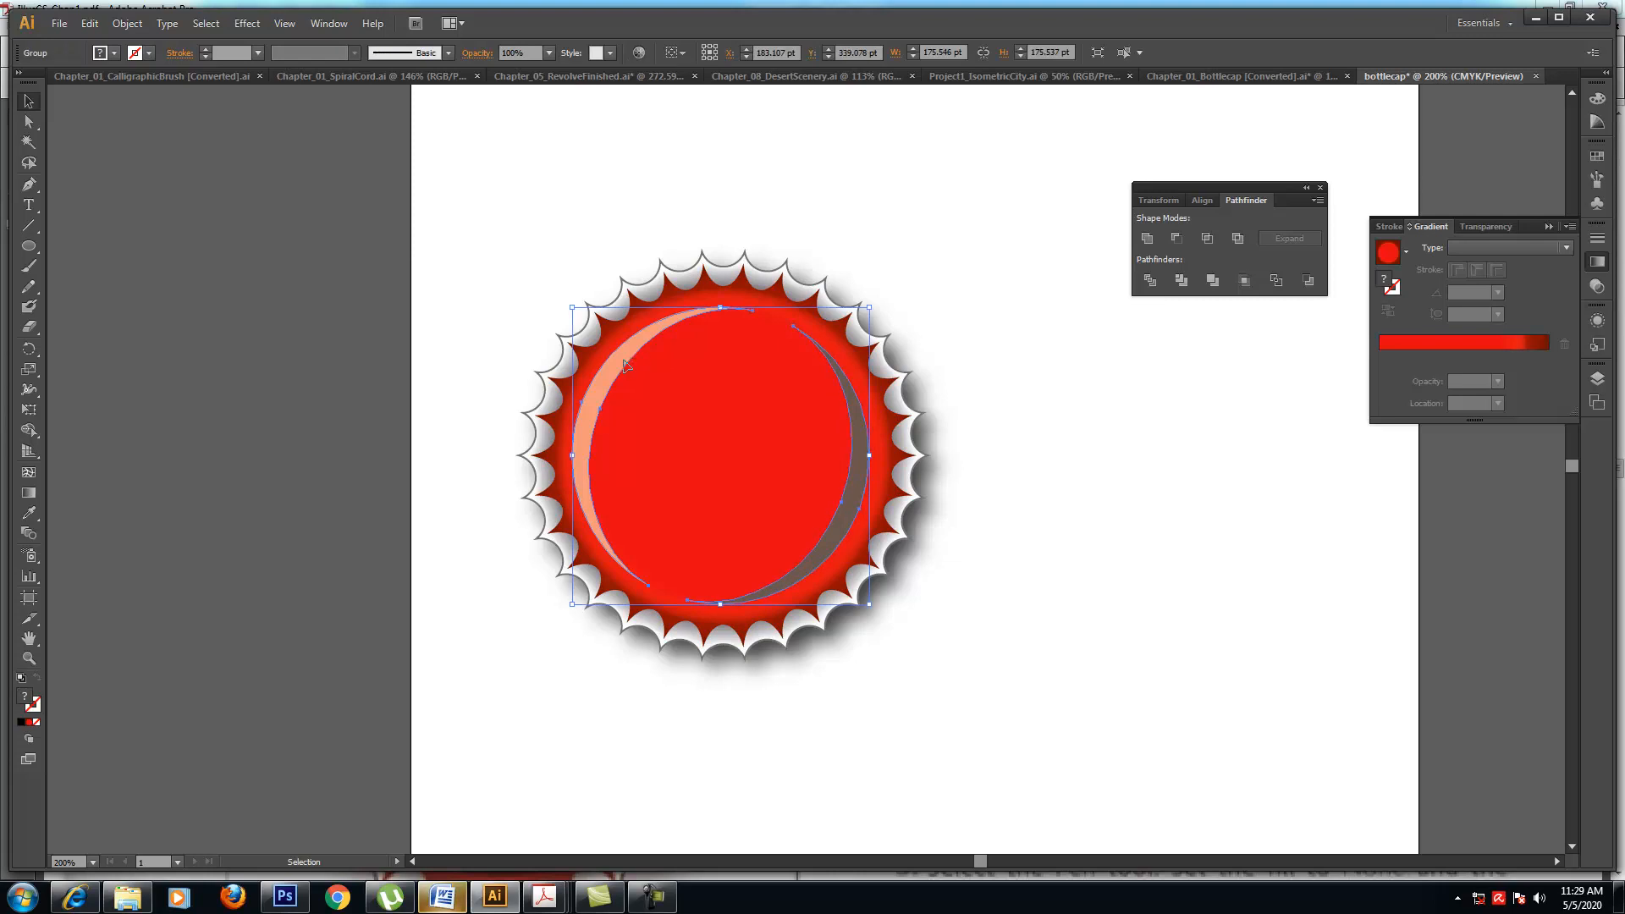
pyautogui.doubleClick(623, 364)
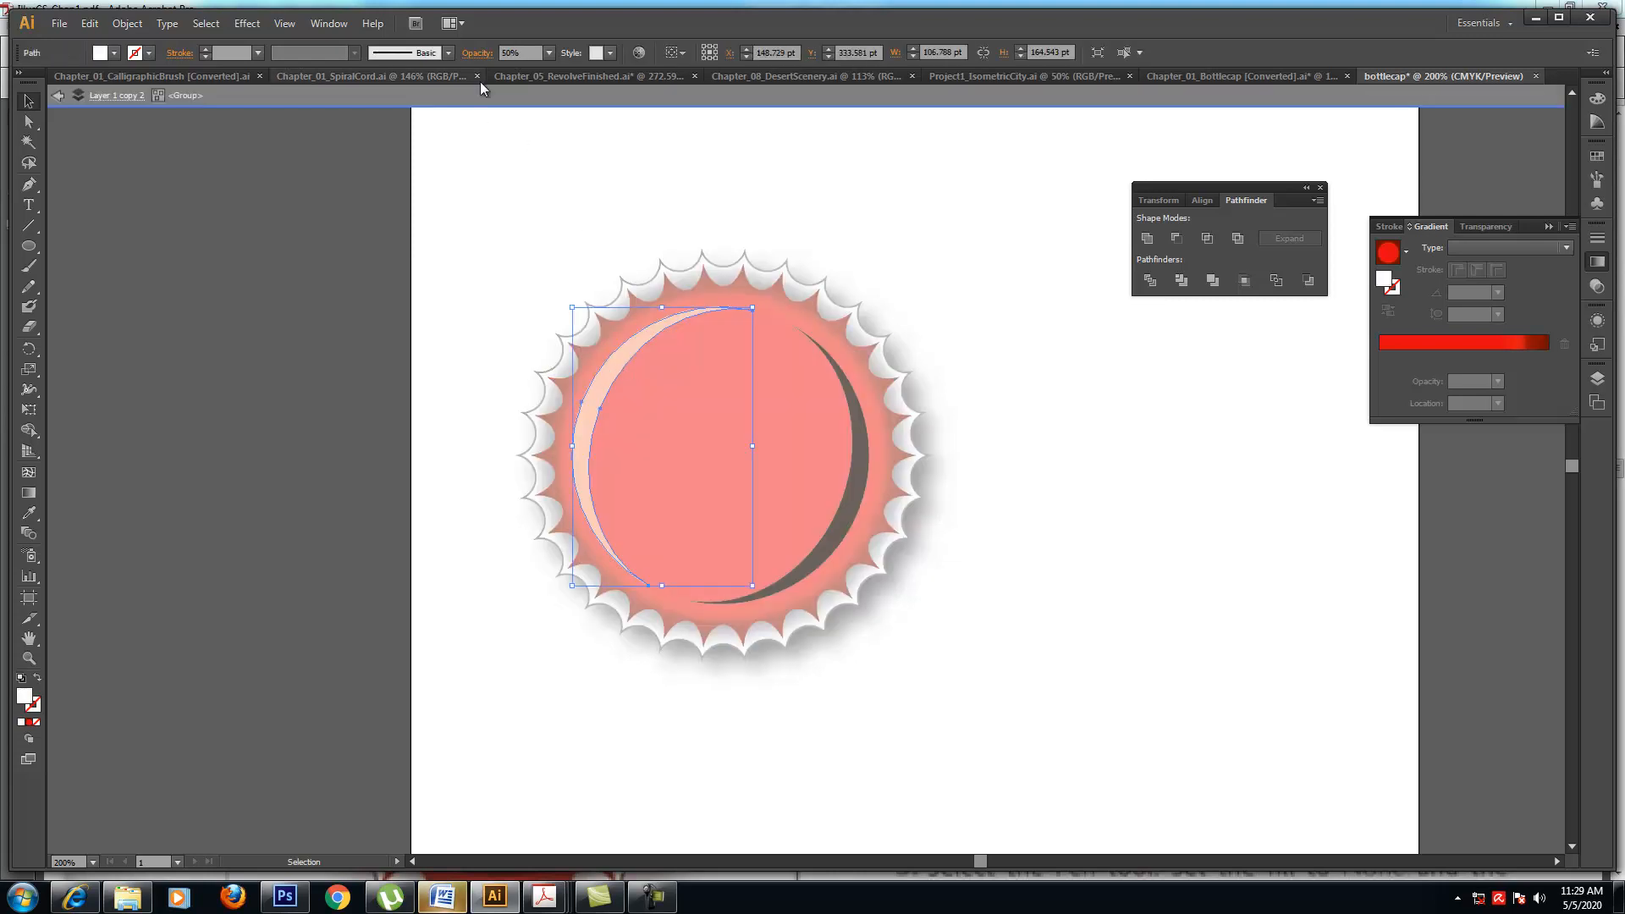
pyautogui.click(479, 55)
pyautogui.click(354, 78)
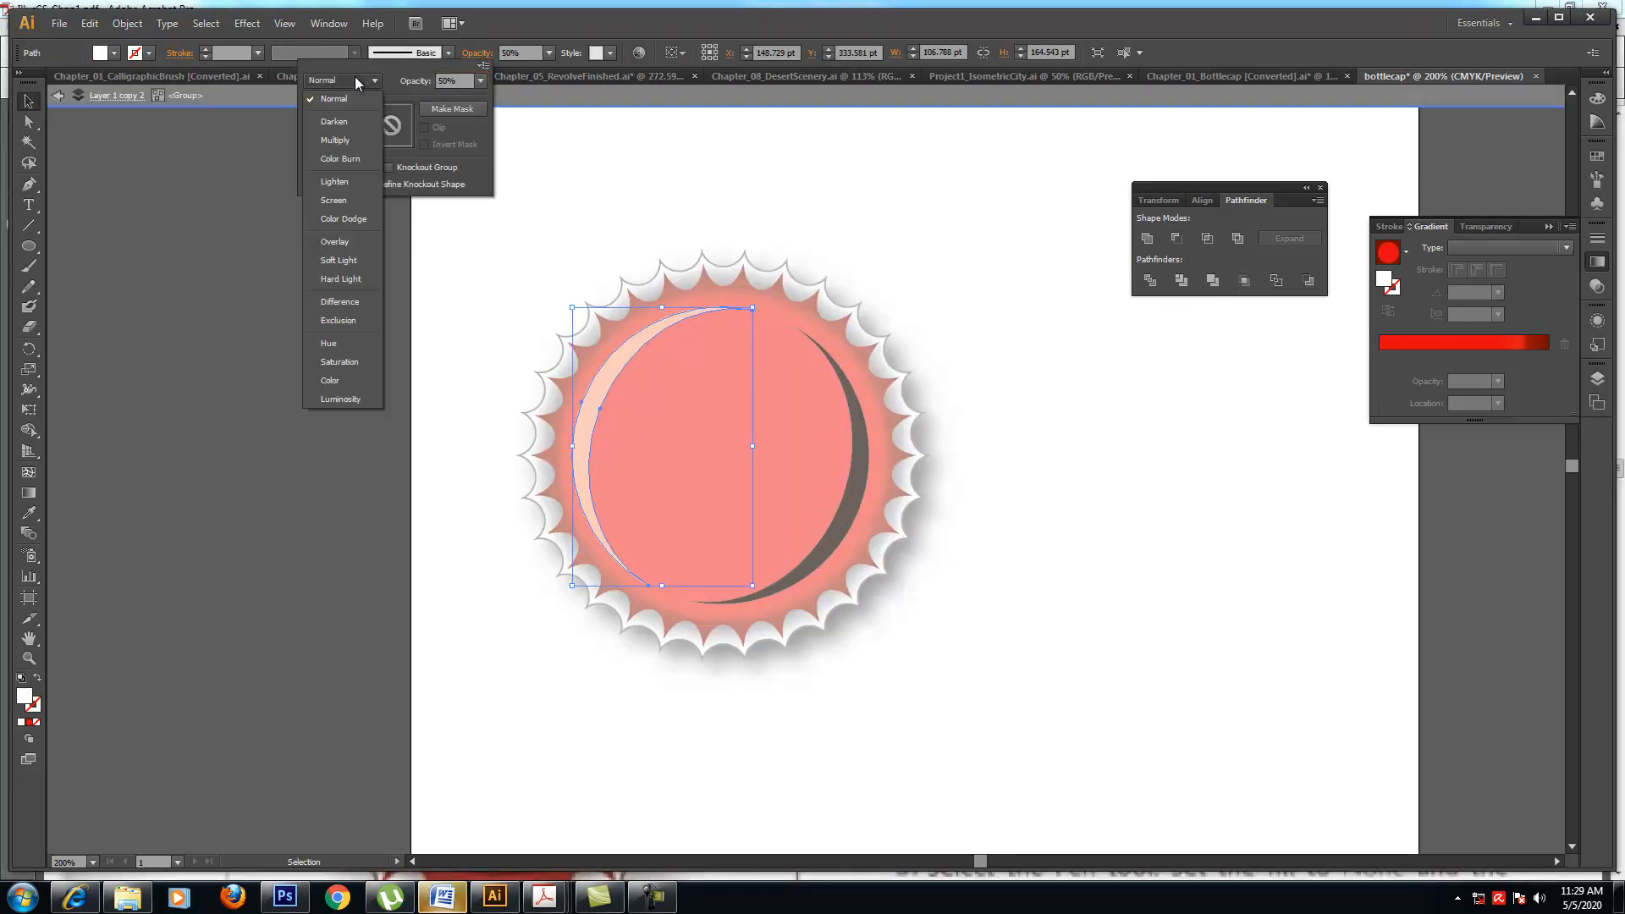
pyautogui.click(354, 99)
pyautogui.click(545, 54)
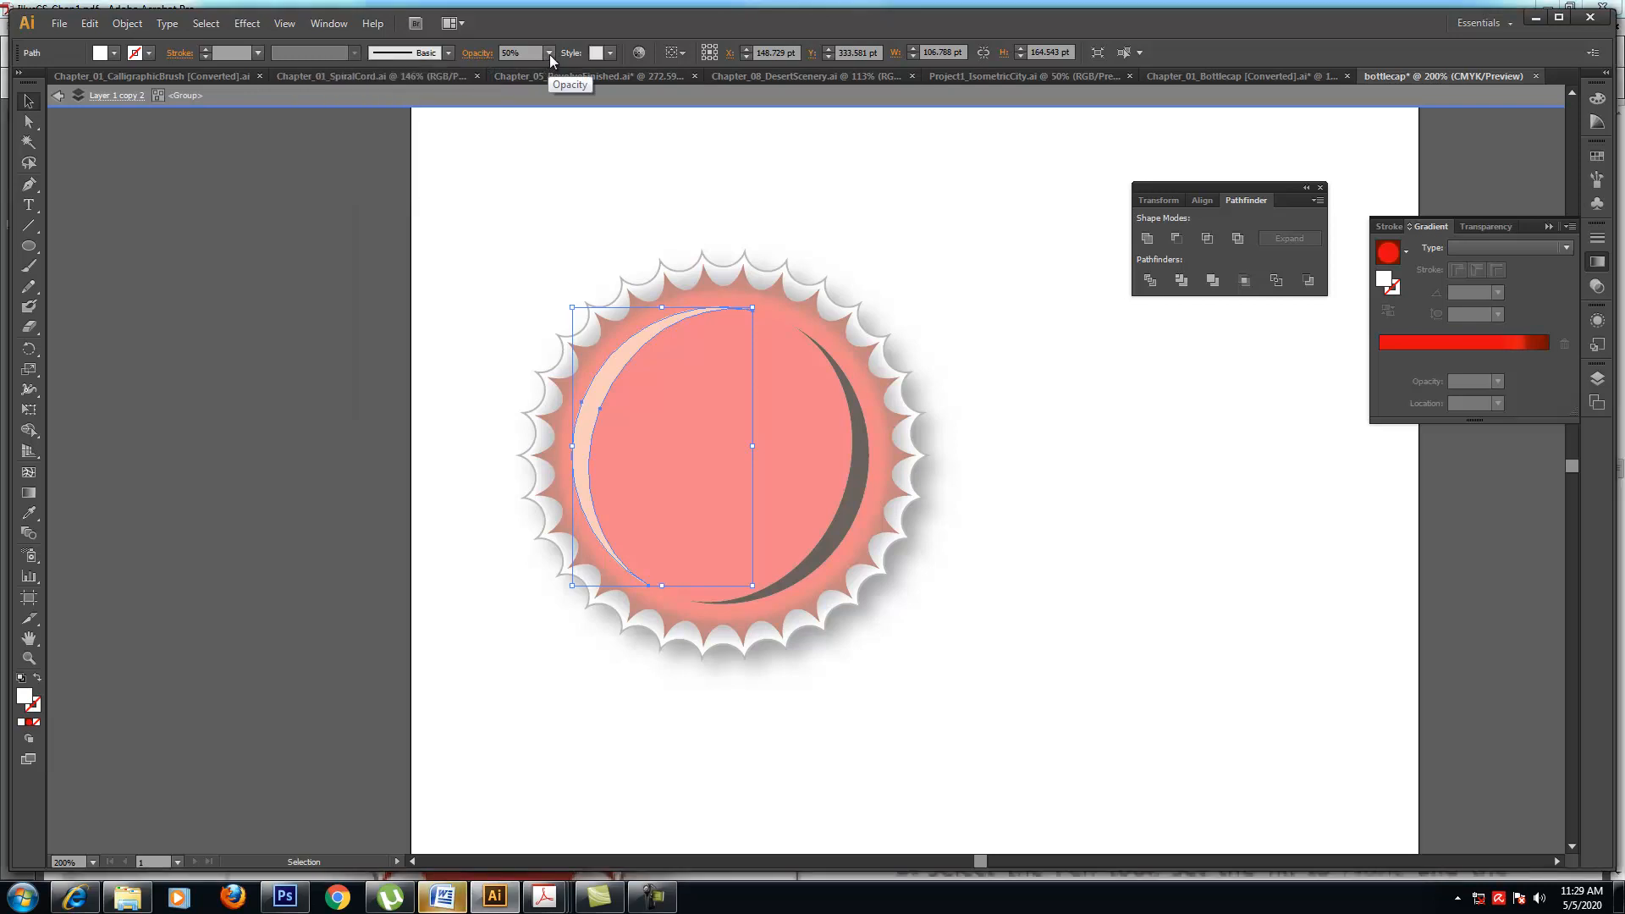
pyautogui.click(550, 54)
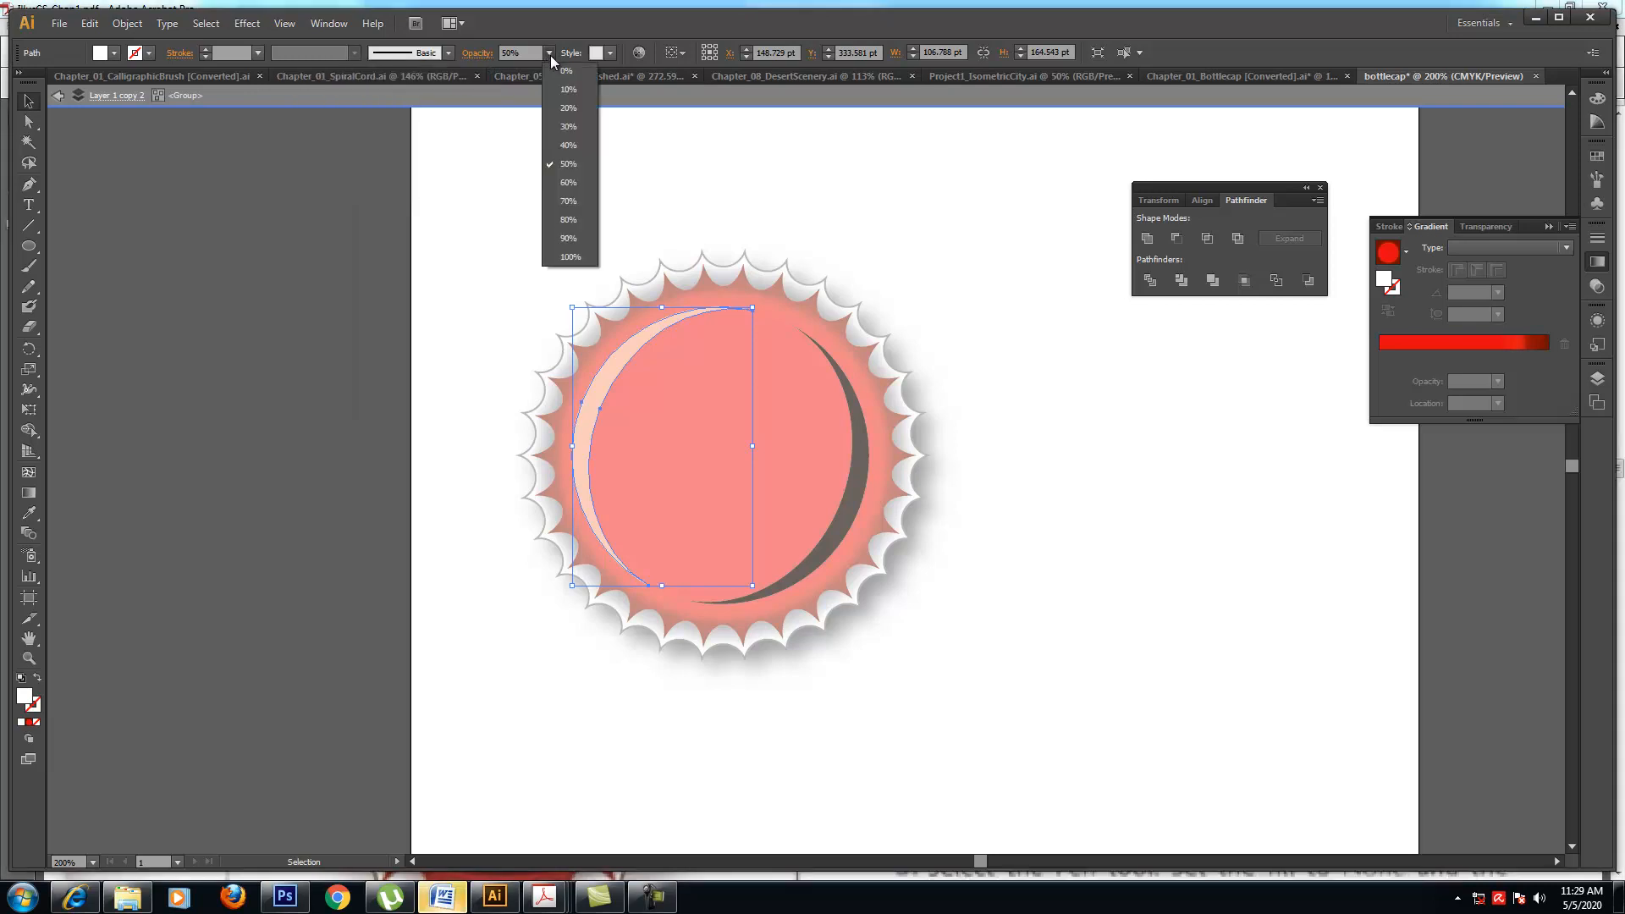
pyautogui.click(568, 127)
pyautogui.click(533, 231)
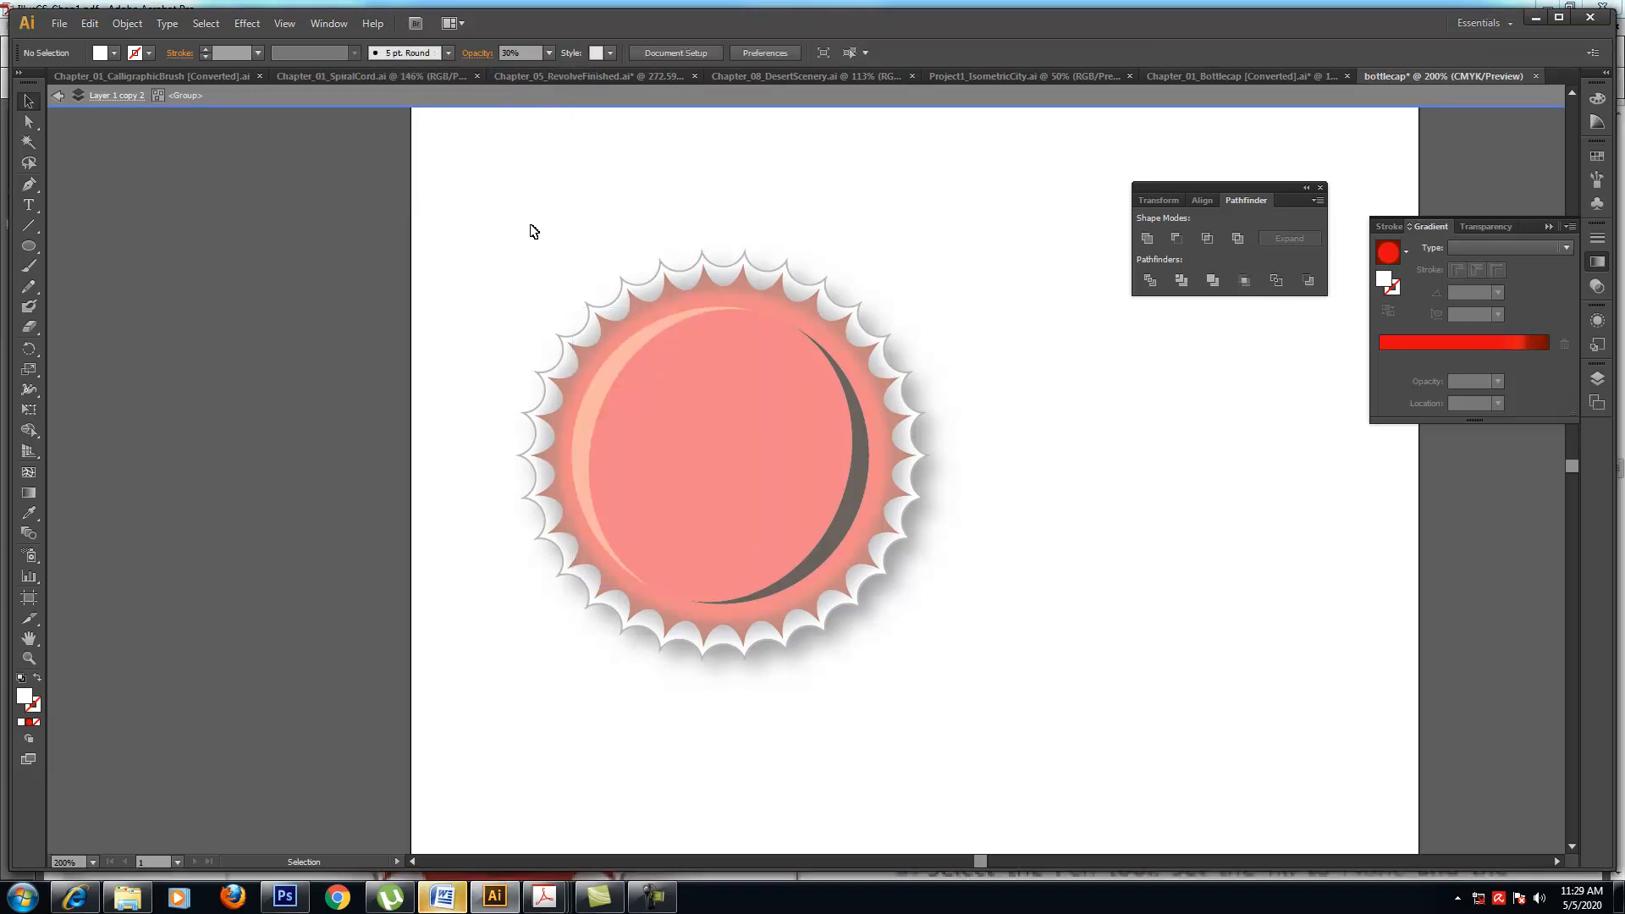
# - Set the black shadow crescent to Multiply blending with 40% opacity and exit the group's isolation mode
pyautogui.click(865, 432)
pyautogui.click(414, 57)
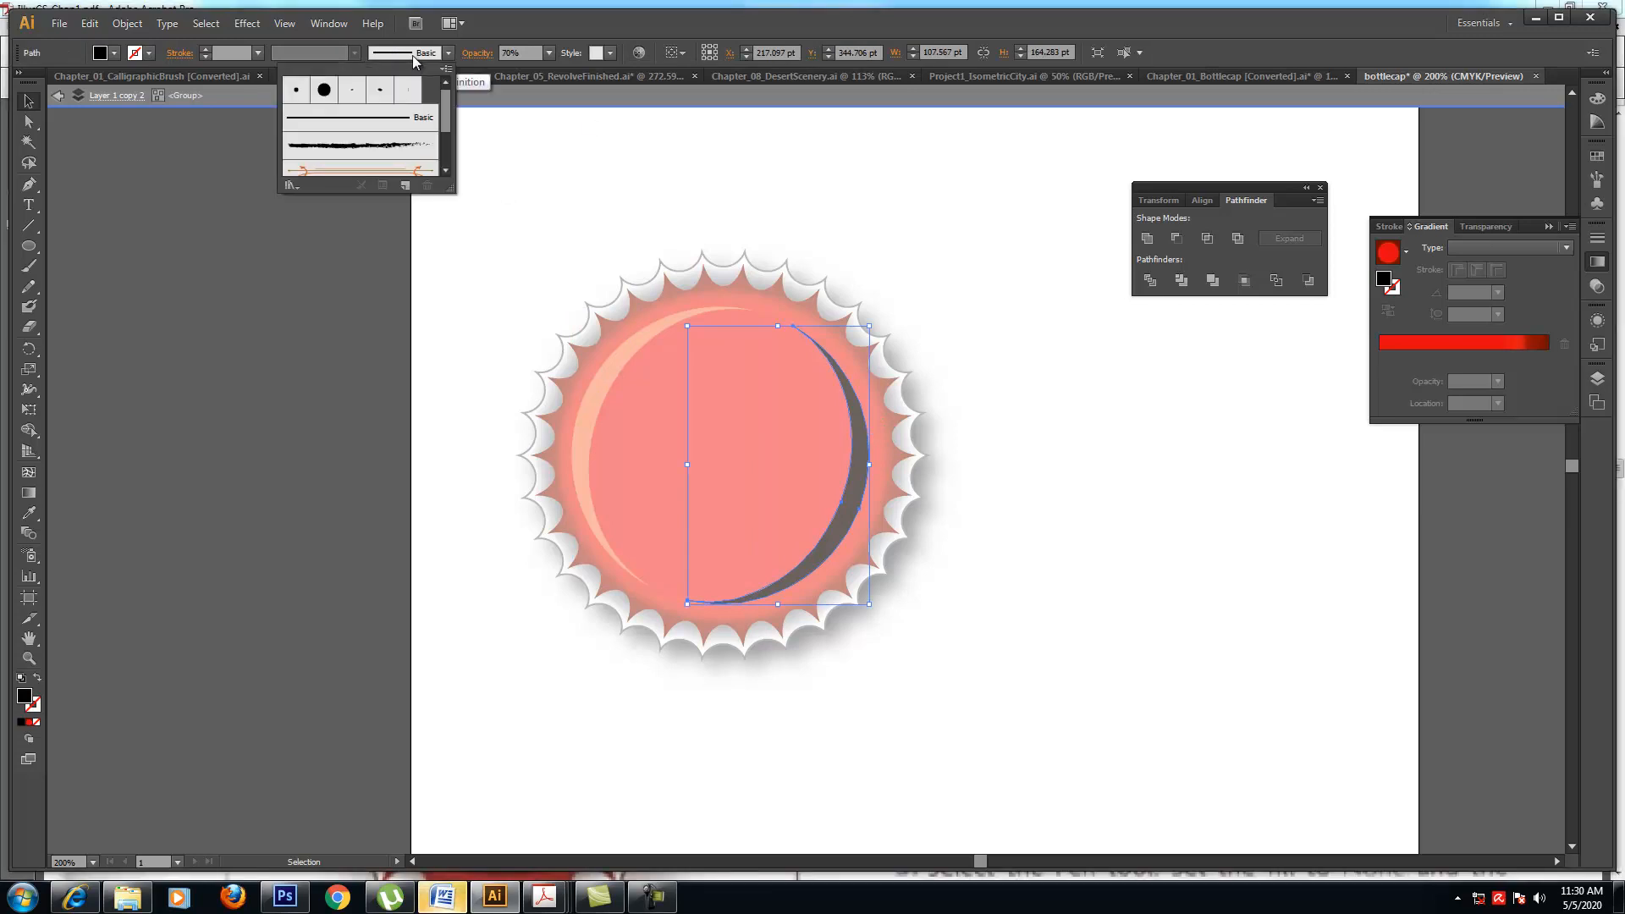
pyautogui.click(477, 55)
pyautogui.click(478, 55)
pyautogui.click(357, 83)
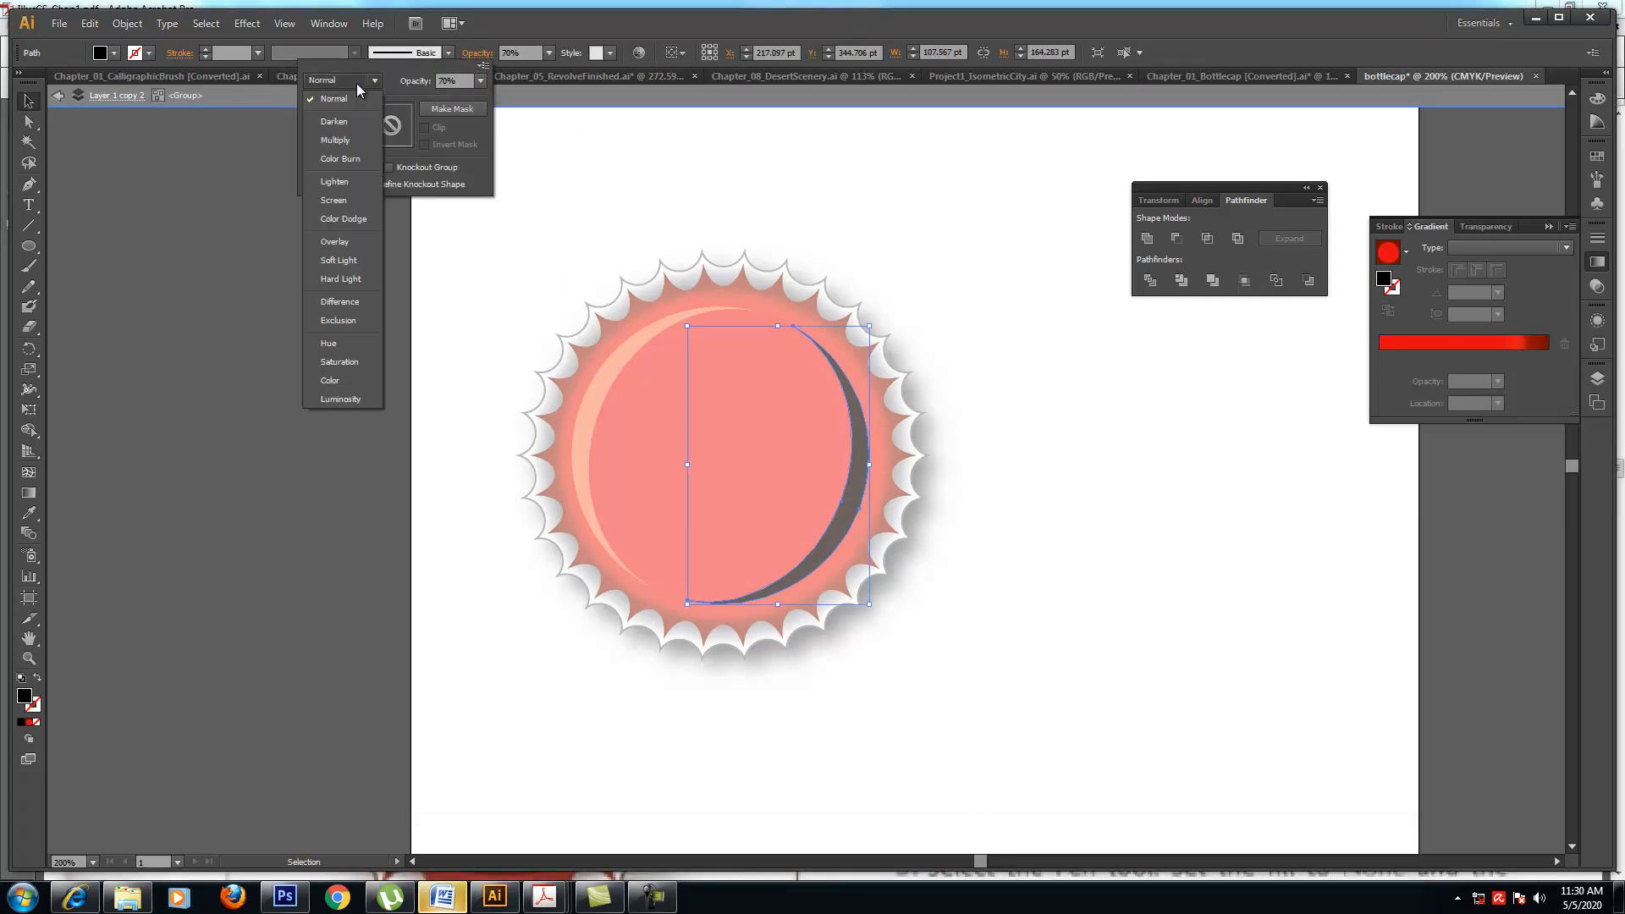
pyautogui.click(353, 124)
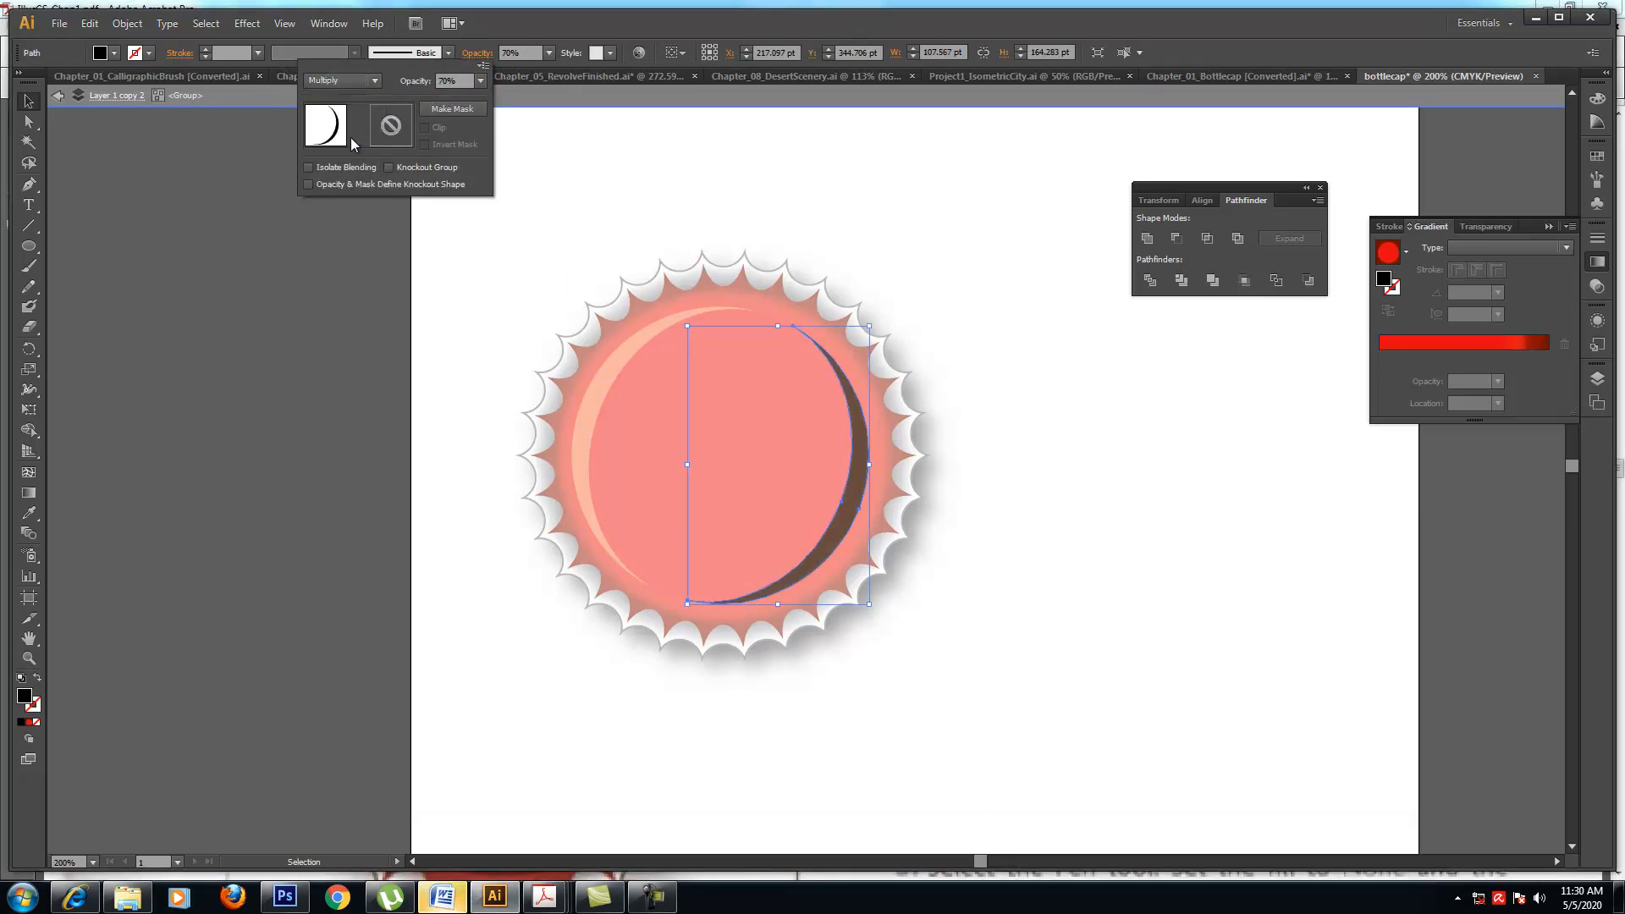
pyautogui.click(546, 53)
pyautogui.click(546, 54)
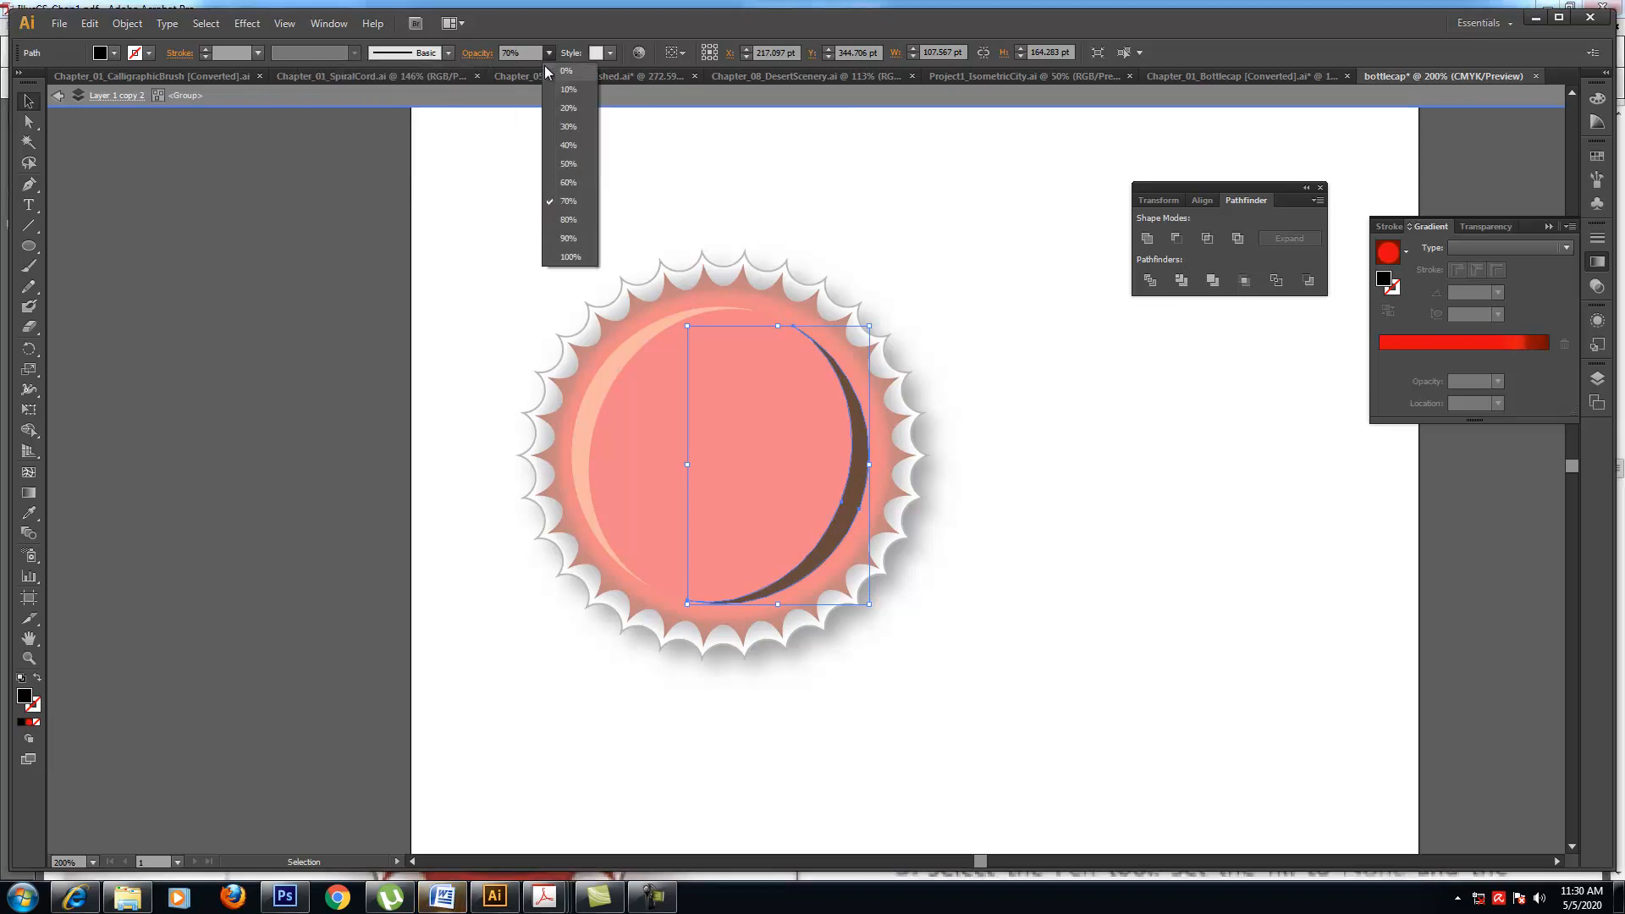
pyautogui.click(568, 147)
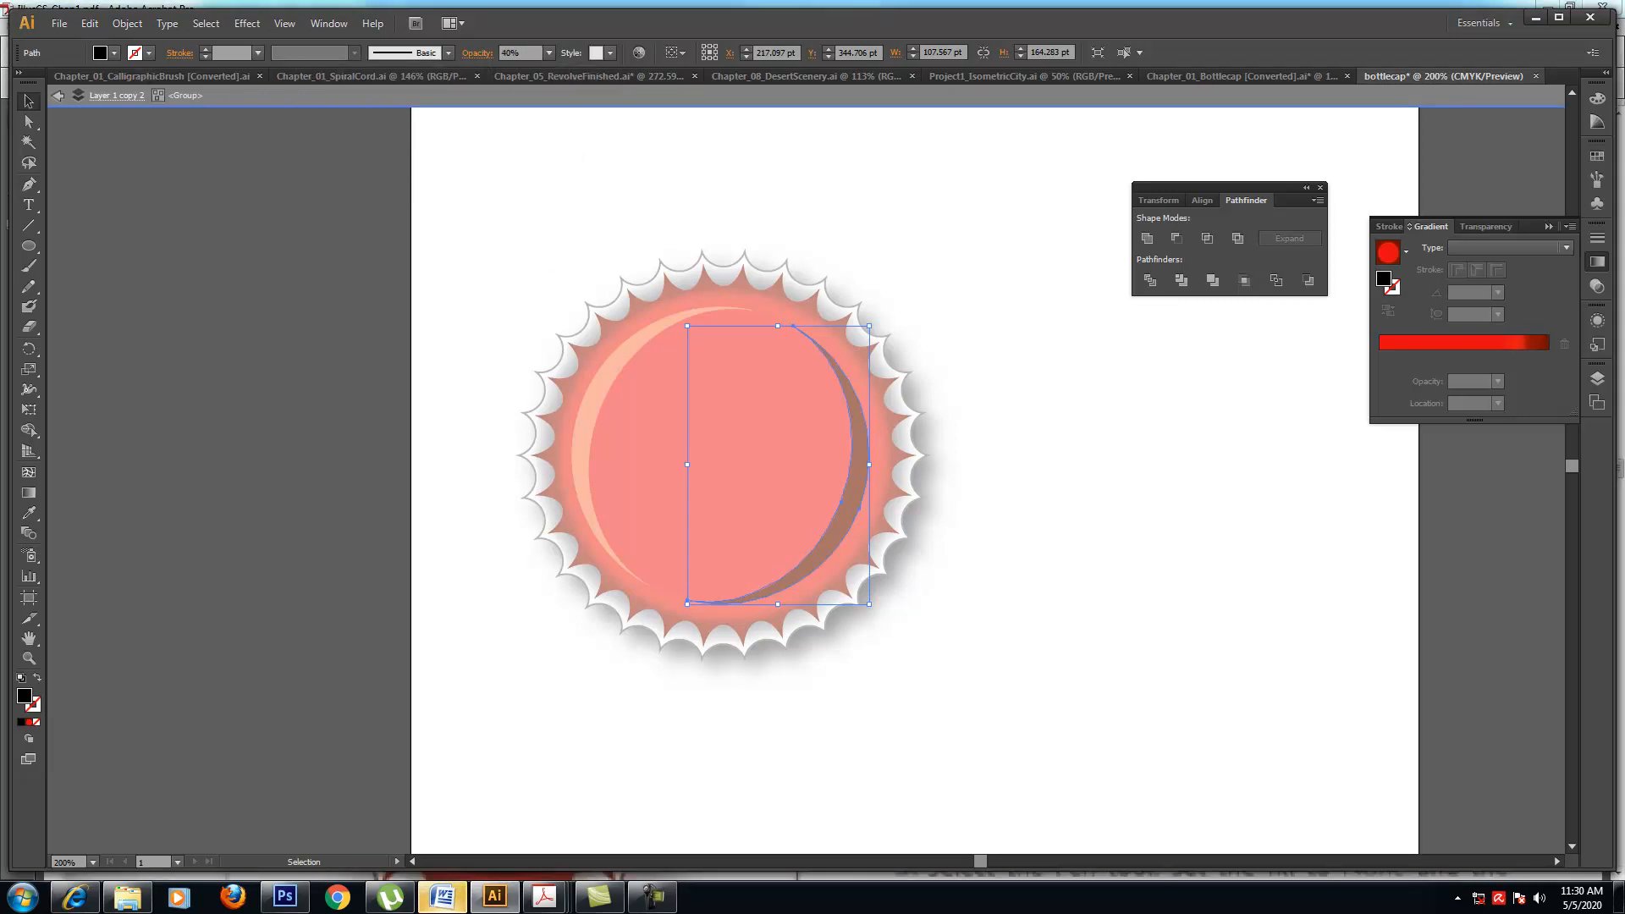
pyautogui.doubleClick(59, 111)
pyautogui.click(59, 111)
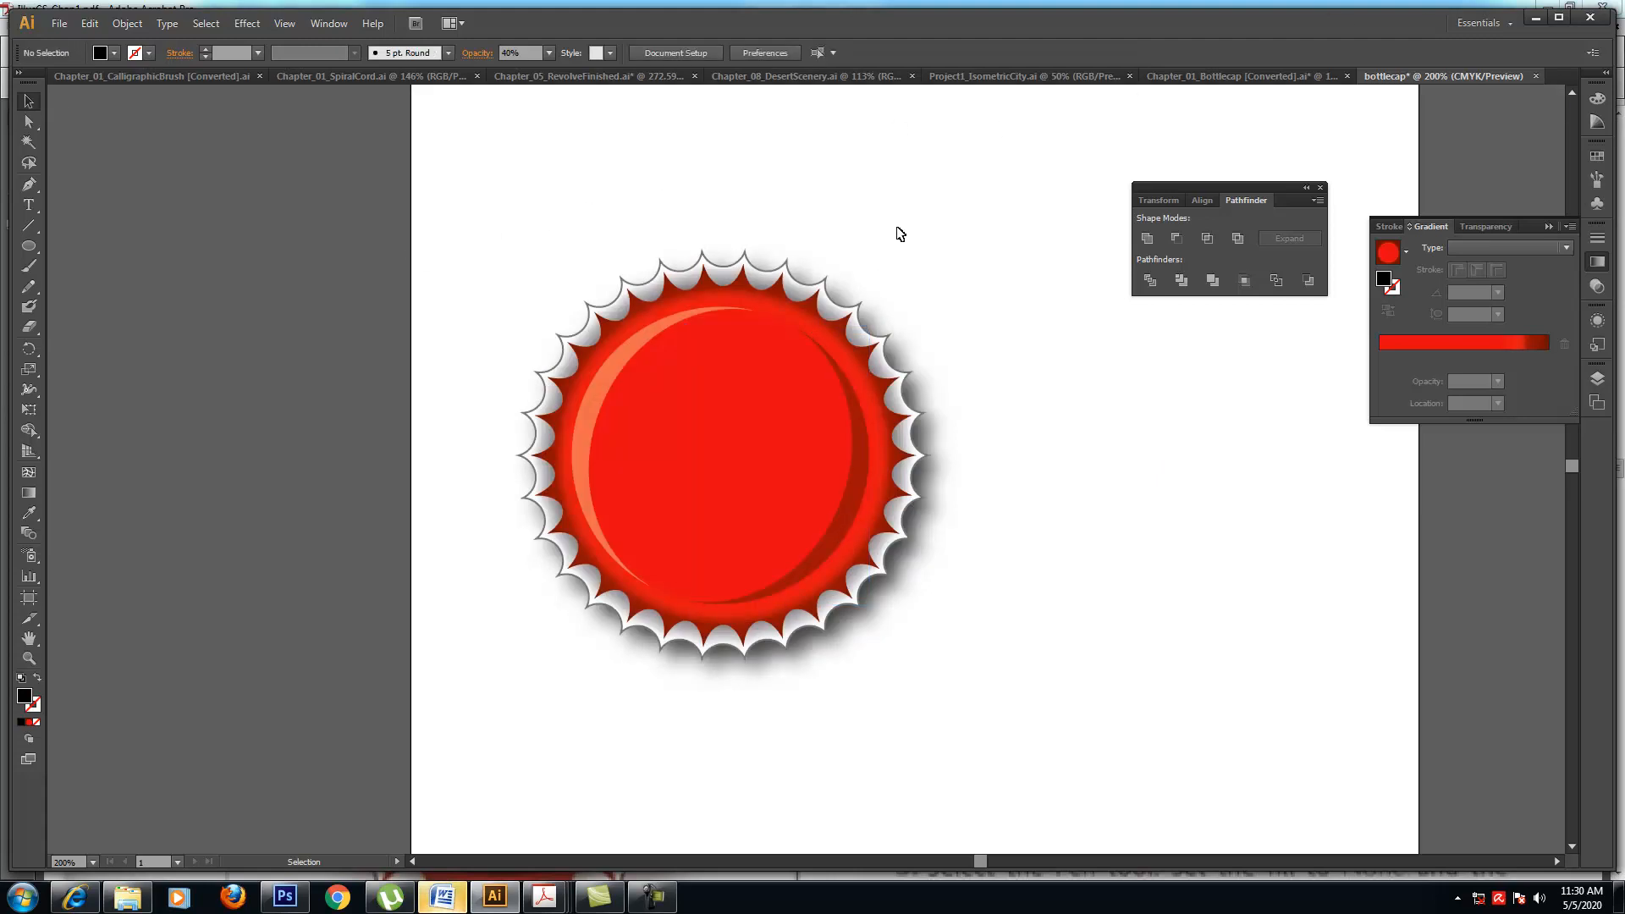
# - Switch to Acrobat and go back from the finished cap picture to step 48 in IllusCS_Chap1.pdf
pyautogui.click(615, 383)
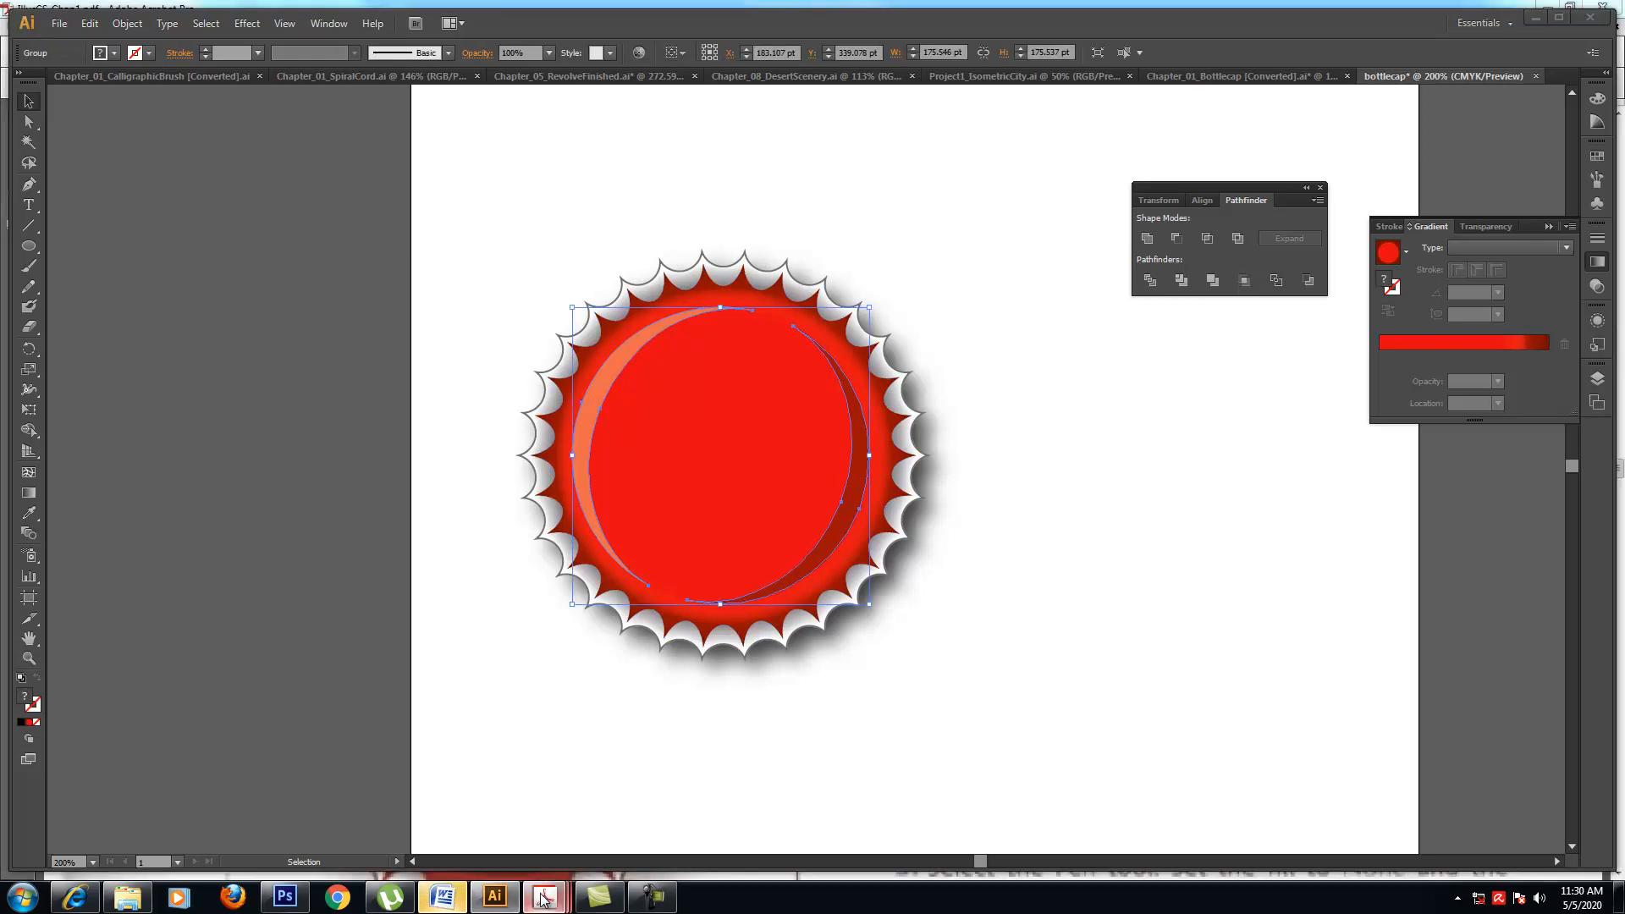
pyautogui.moveTo(544, 897)
pyautogui.click(212, 827)
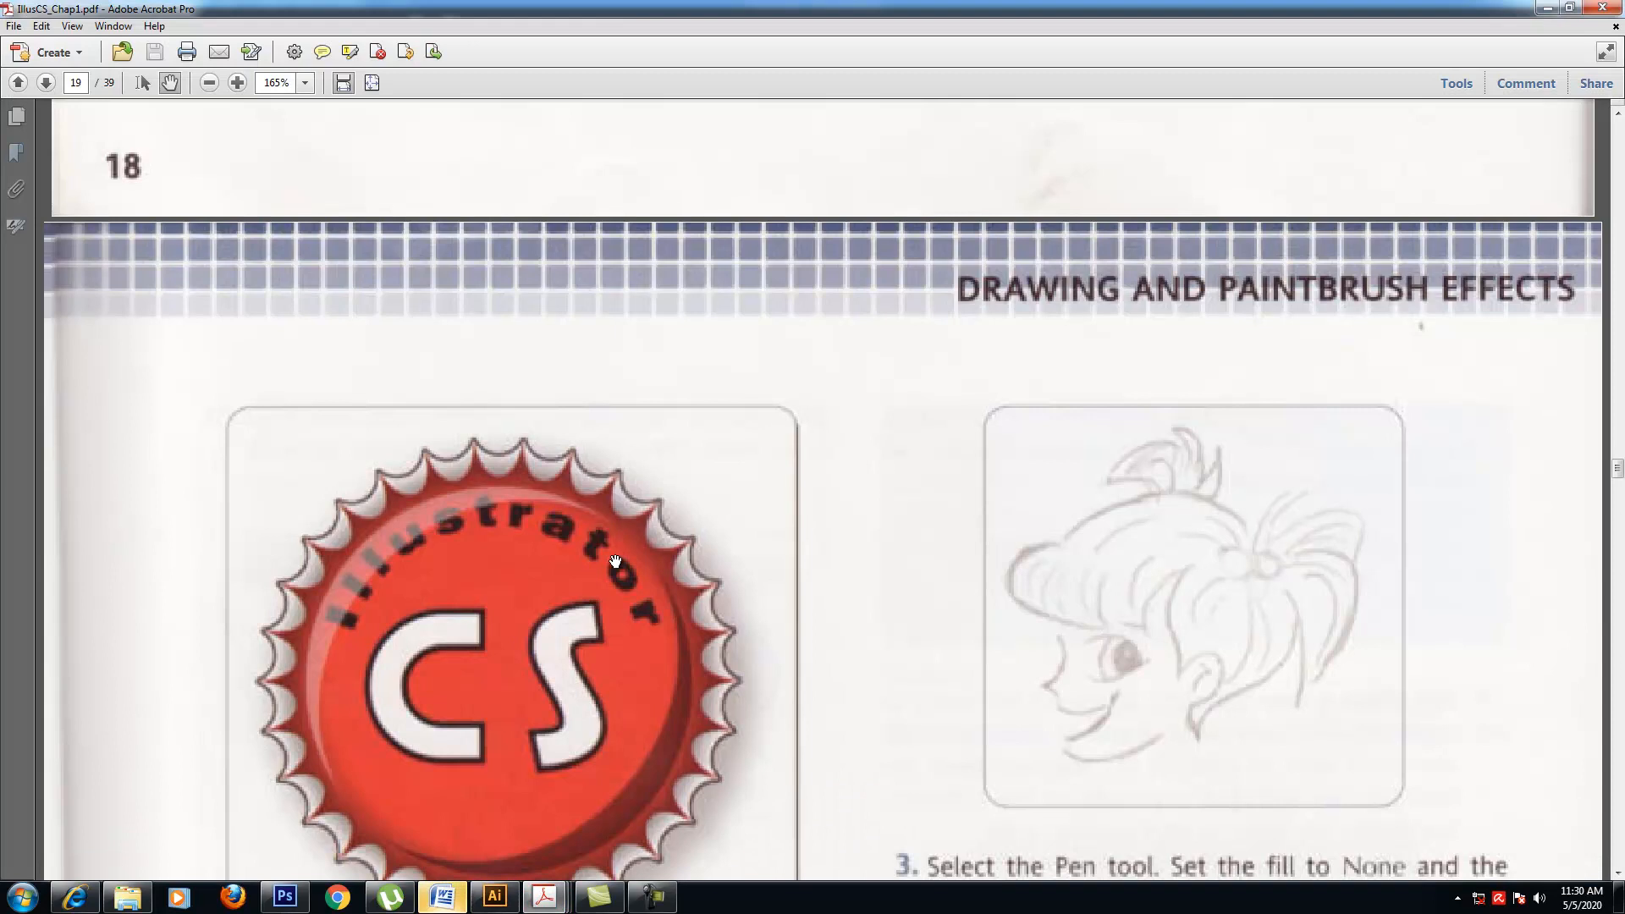
pyautogui.scroll(10, 618, 557)
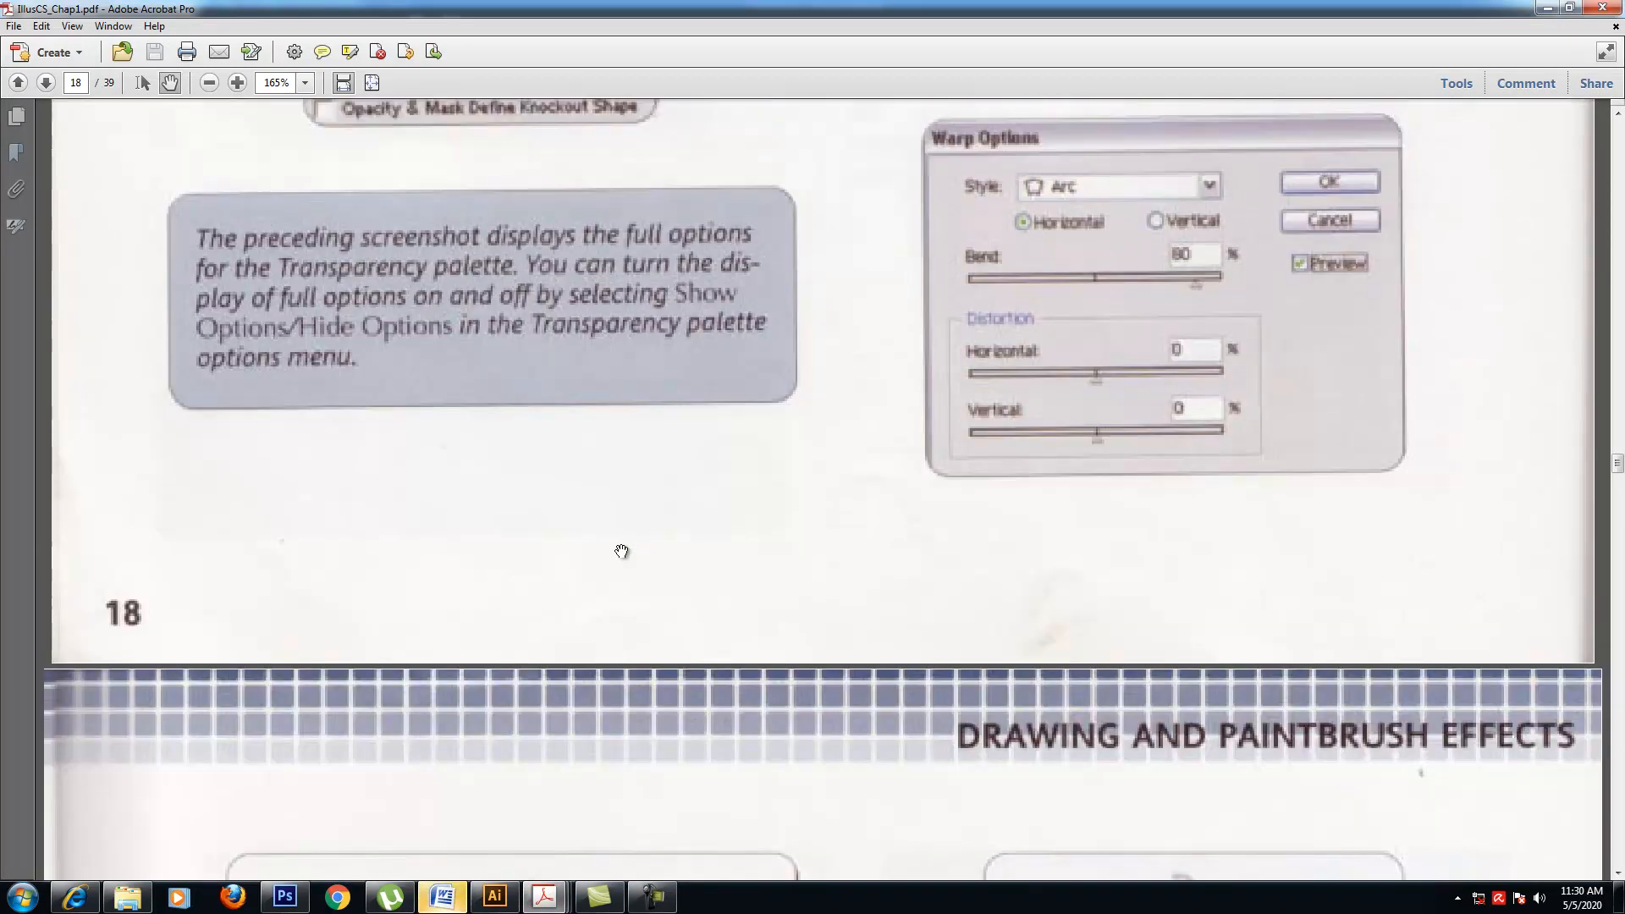
pyautogui.scroll(4, 622, 552)
pyautogui.scroll(5, 622, 552)
pyautogui.scroll(2, 621, 551)
pyautogui.scroll(6, 620, 550)
pyautogui.scroll(4, 621, 551)
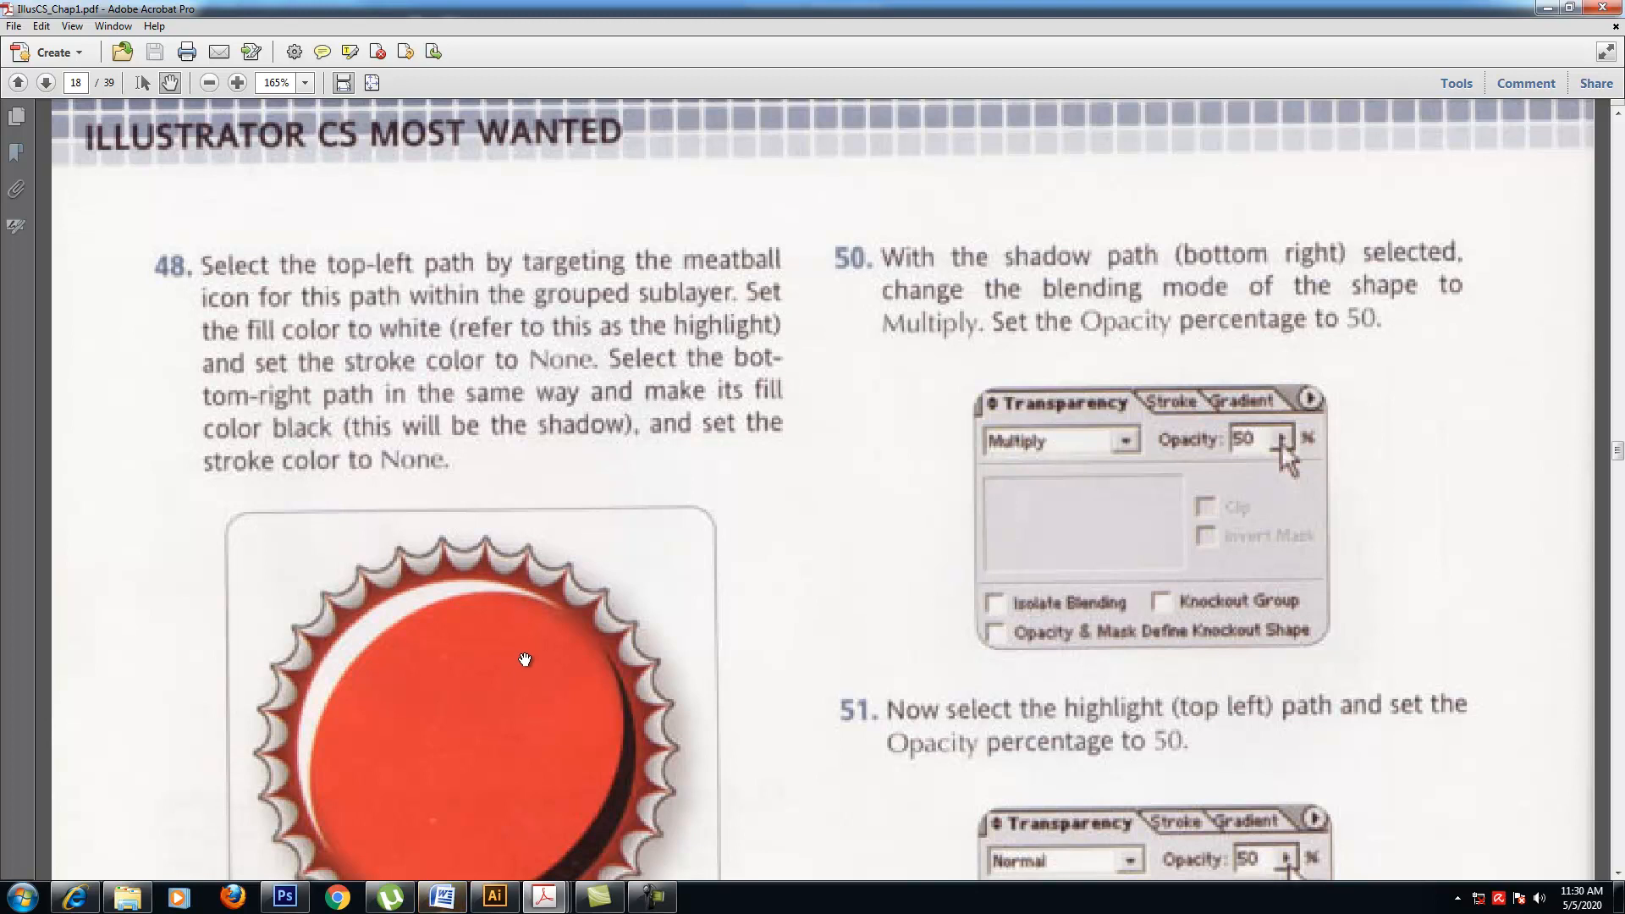
# - Review the Transparency settings and the step 52 text warp instructions on page 18 of IllusCS_Chap1.pdf
pyautogui.scroll(-5, 525, 659)
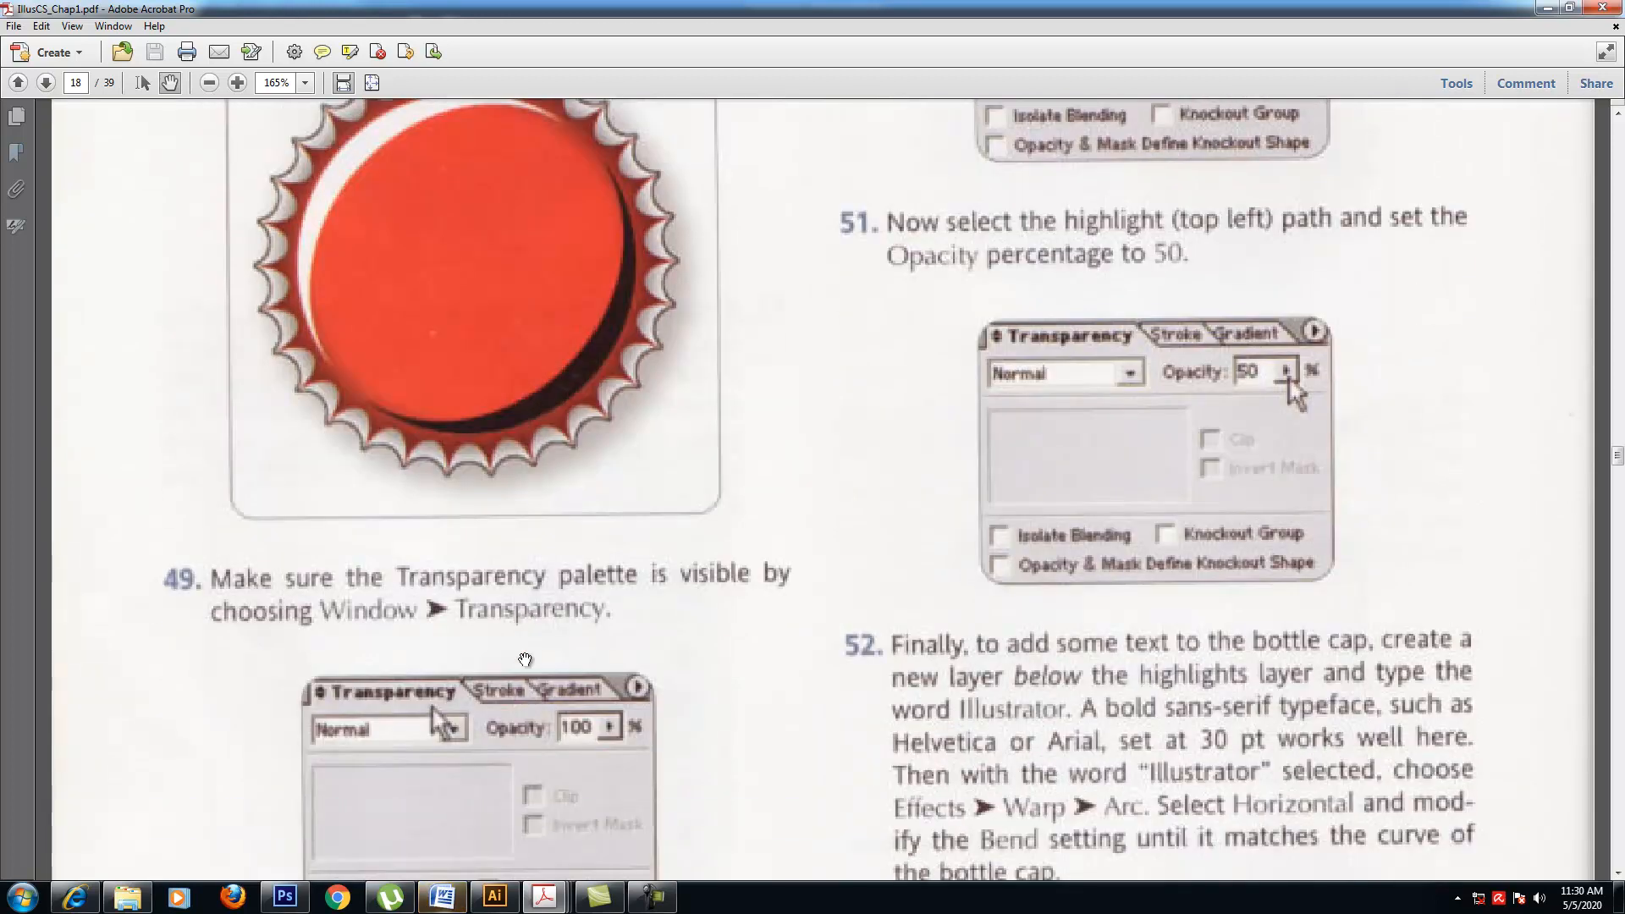
pyautogui.scroll(-5, 524, 659)
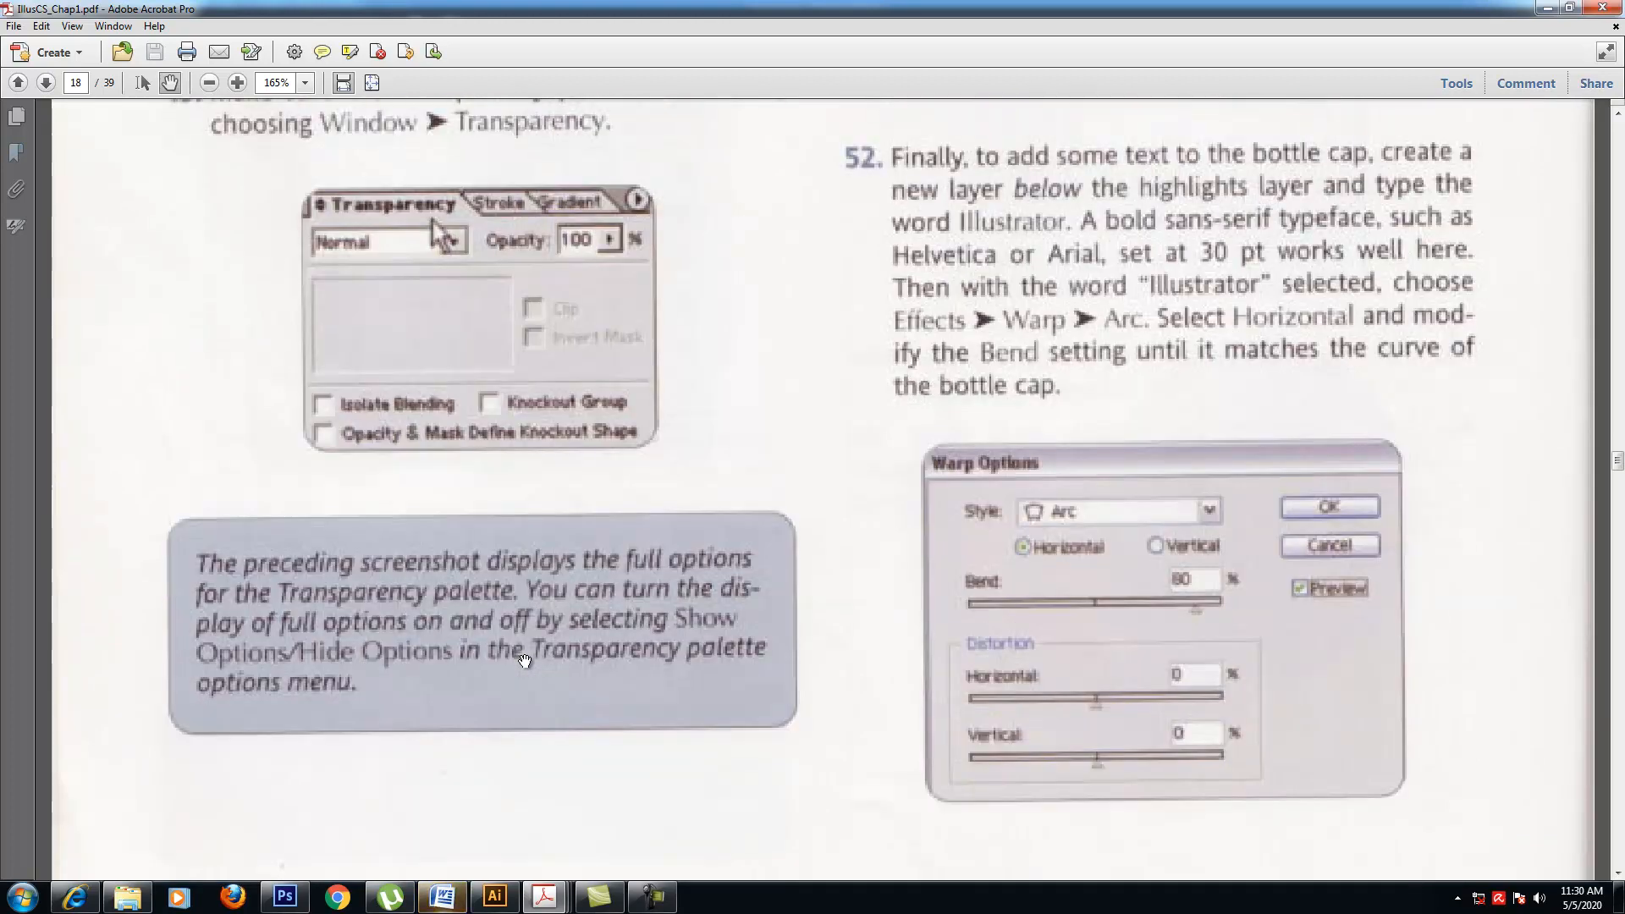
pyautogui.scroll(2, 694, 697)
pyautogui.scroll(-6, 694, 697)
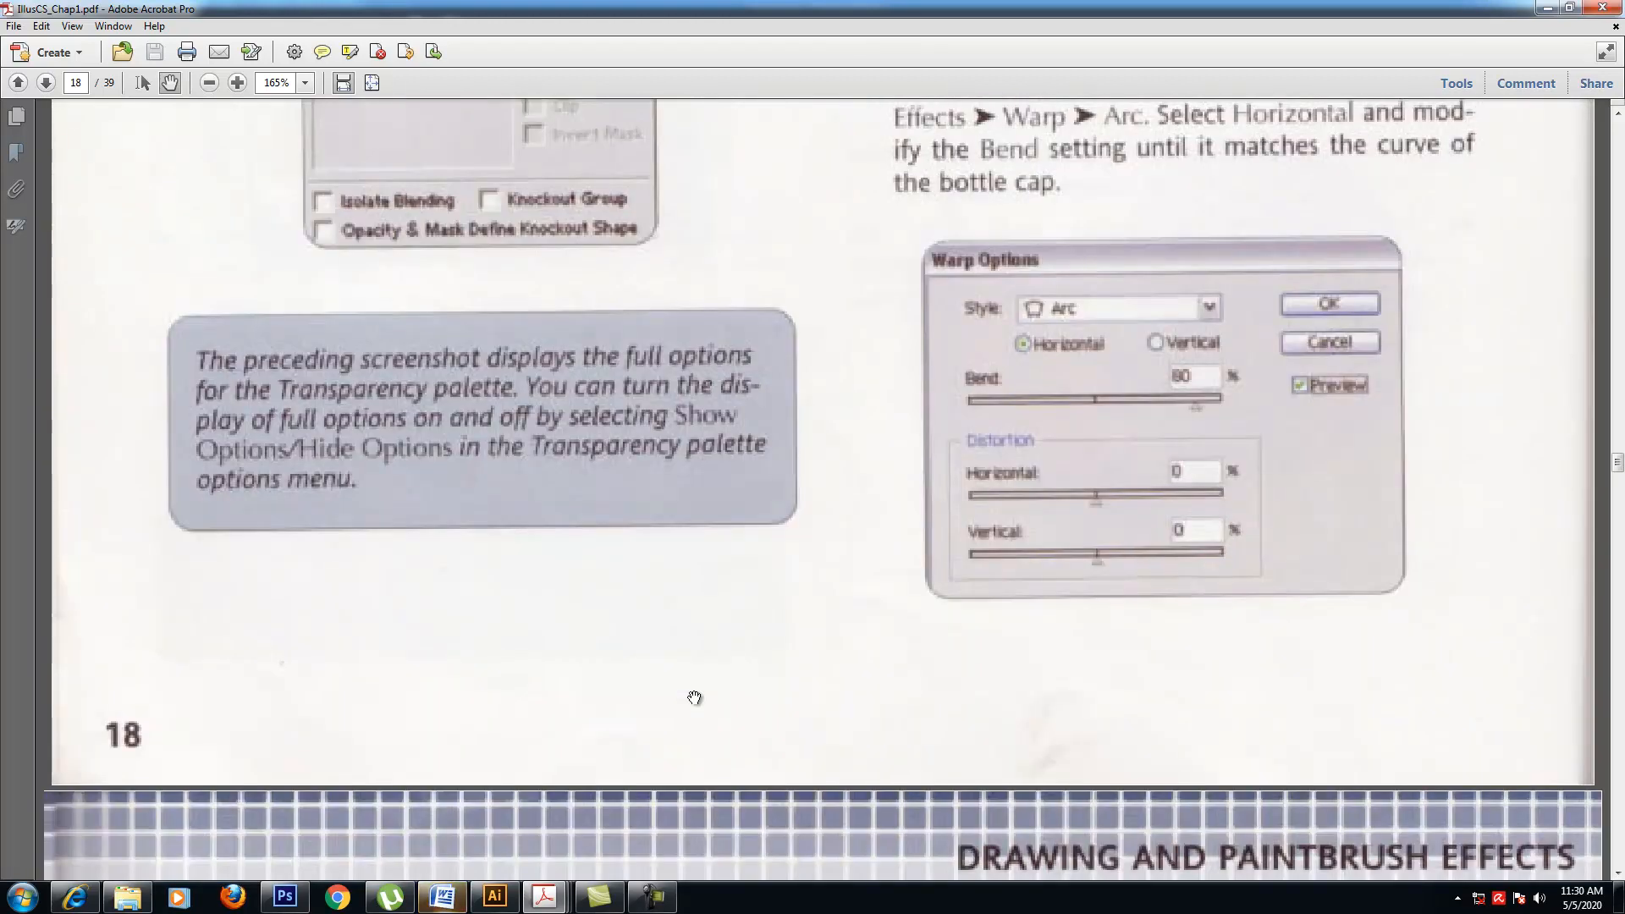
pyautogui.scroll(6, 694, 697)
pyautogui.scroll(6, 694, 698)
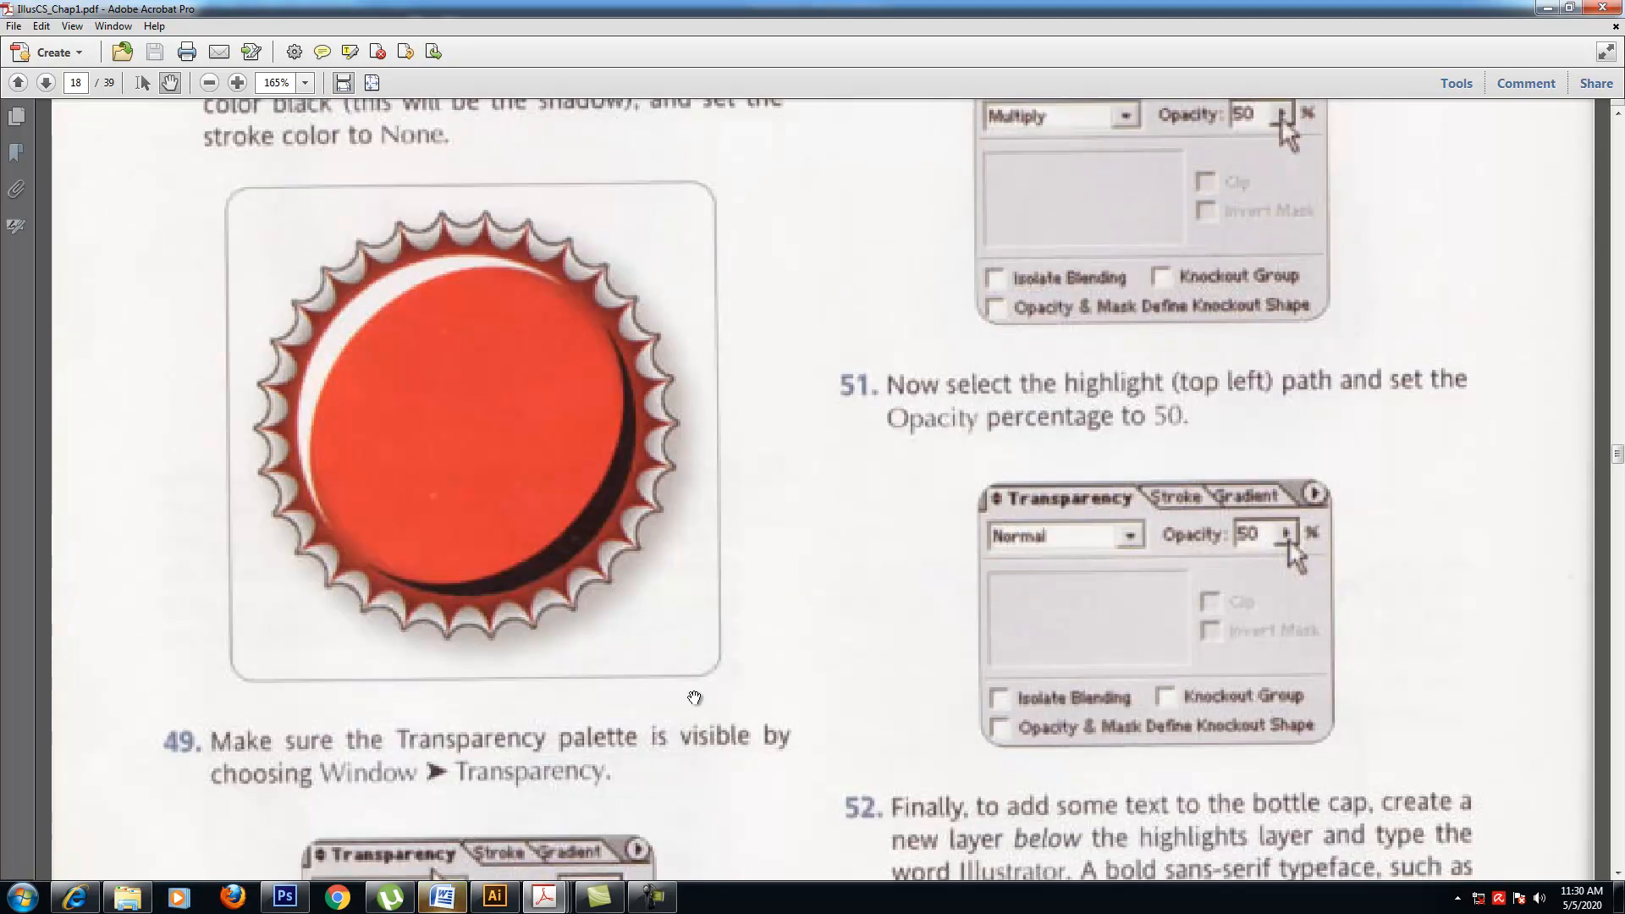
pyautogui.scroll(2, 694, 698)
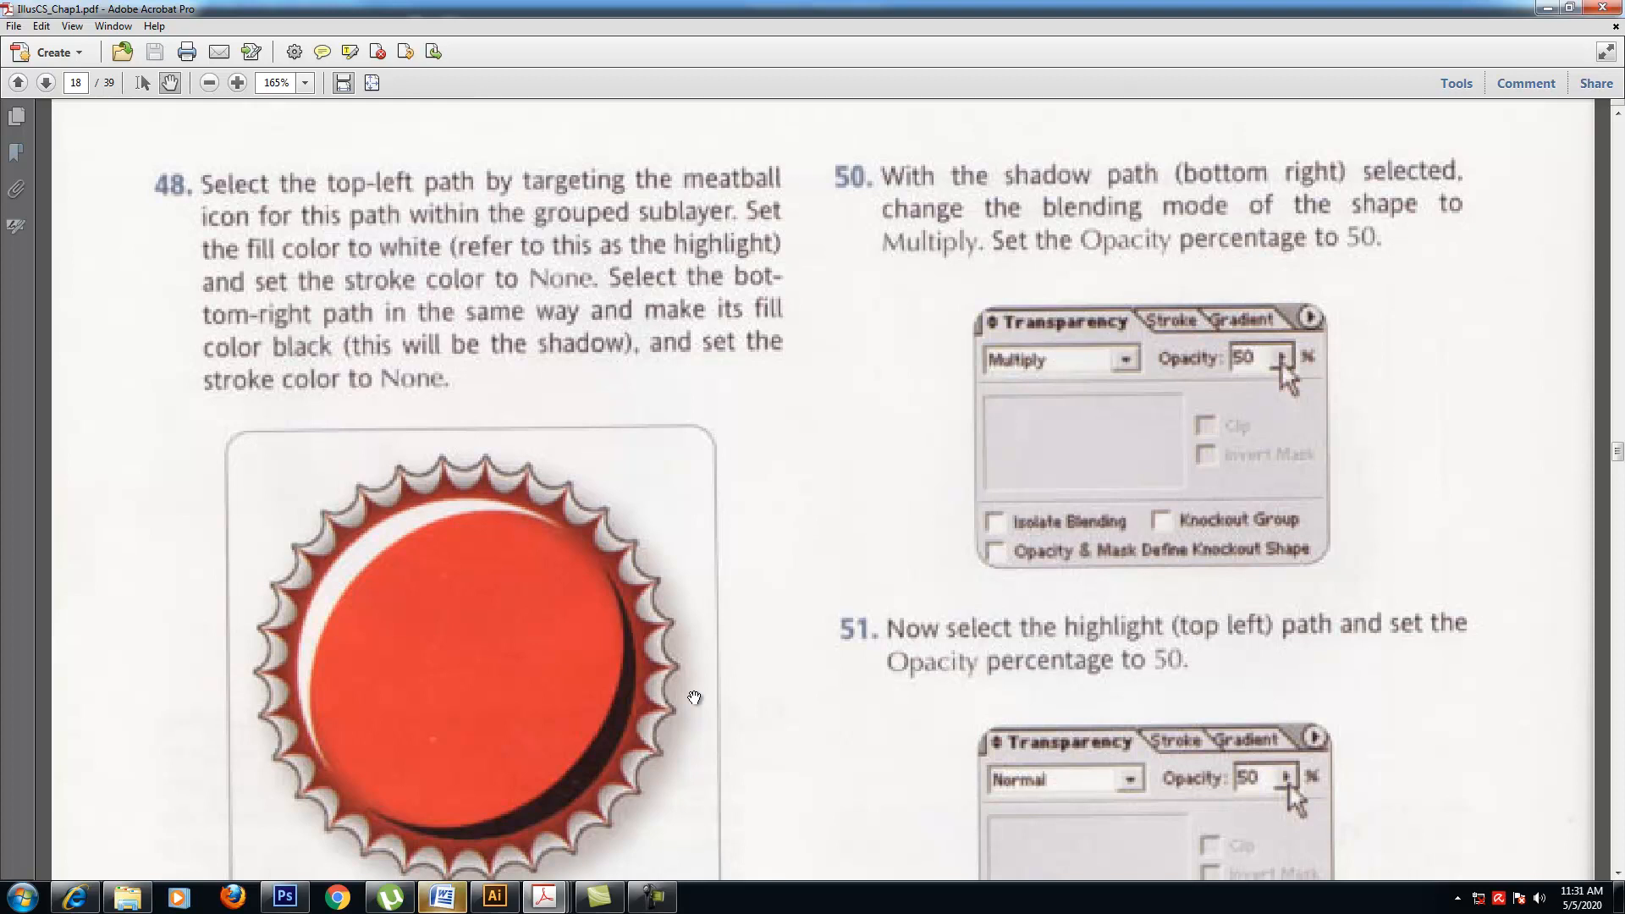
# - Read steps 49 to 52 in IllusCS_Chap1.pdf, switch to Illustrator and view the whole bottle cap with nothing selected
pyautogui.scroll(-3, 694, 697)
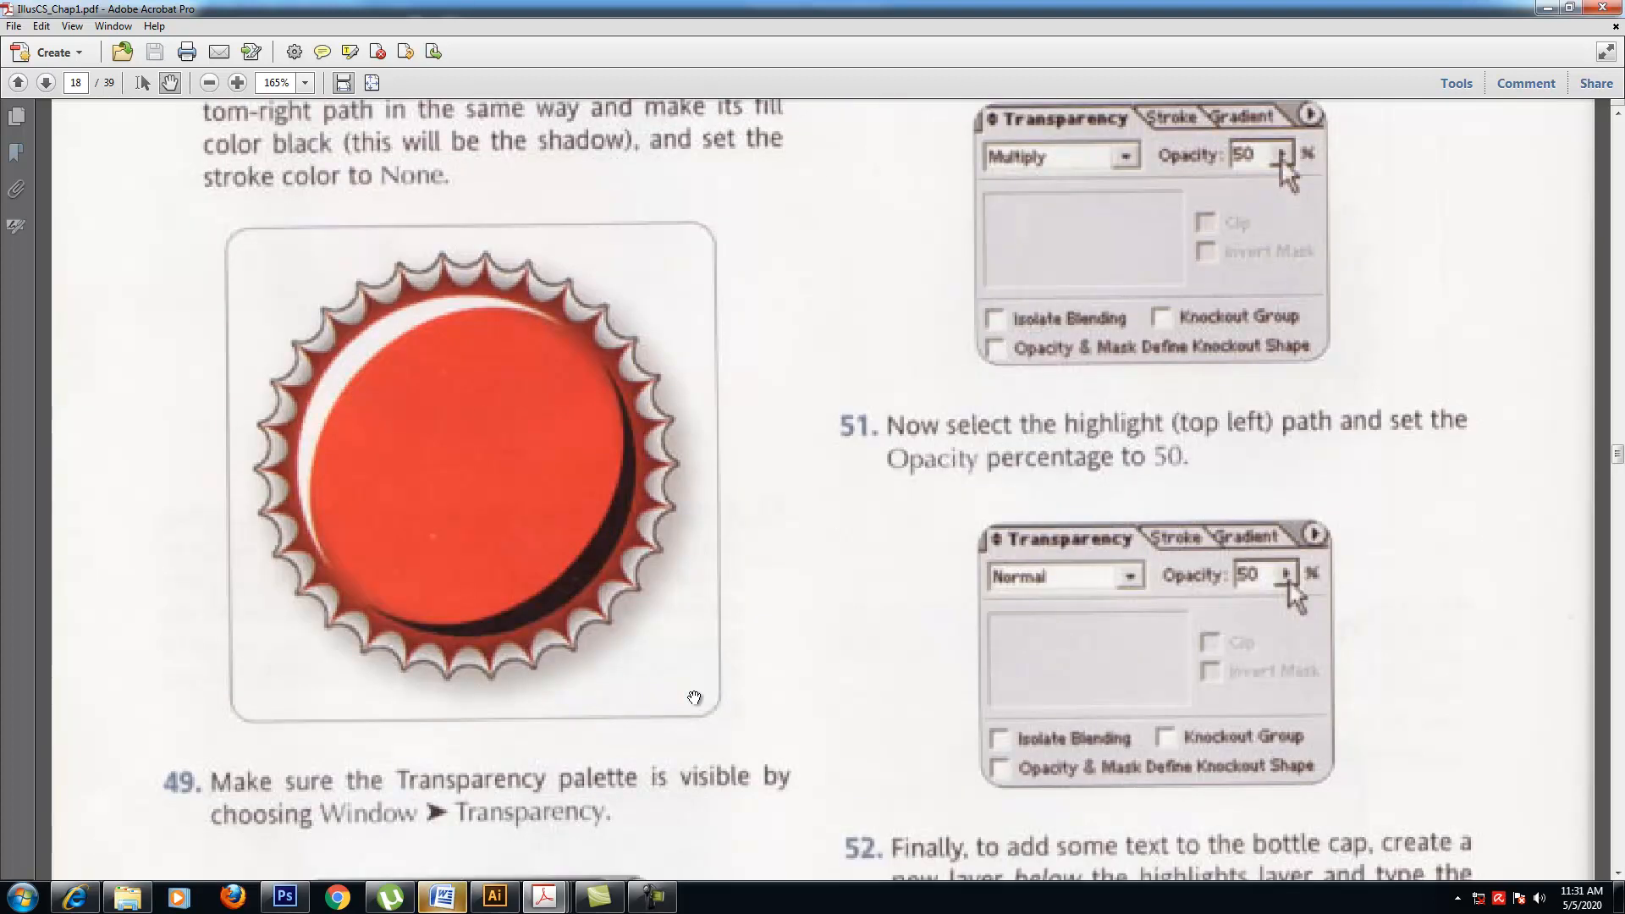
pyautogui.scroll(-2, 694, 697)
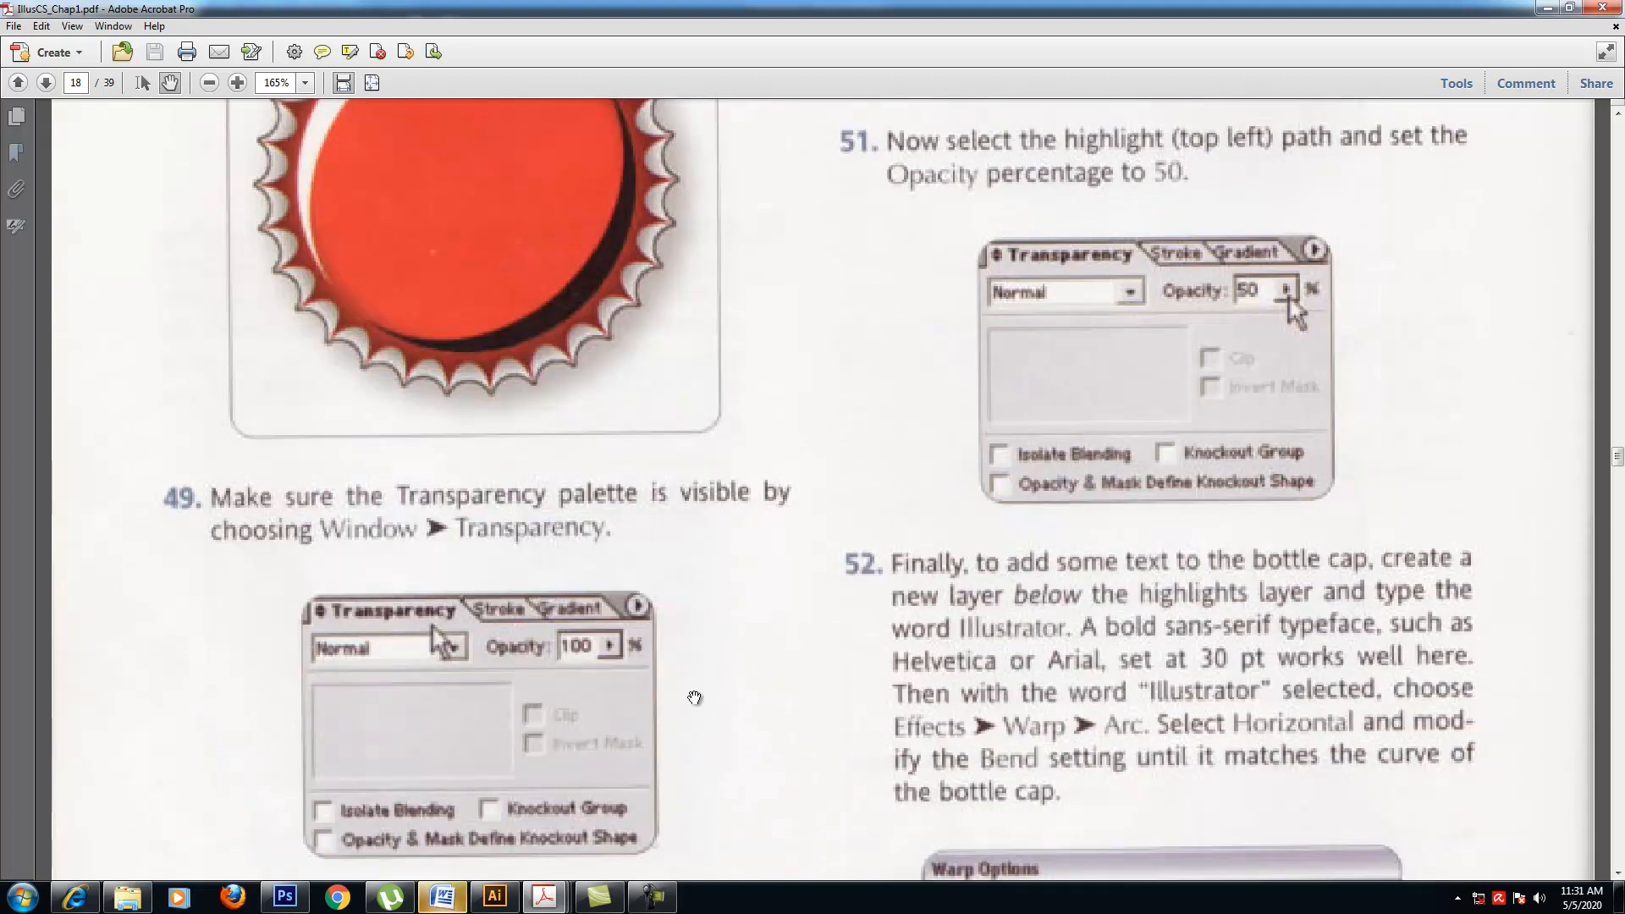
pyautogui.click(495, 897)
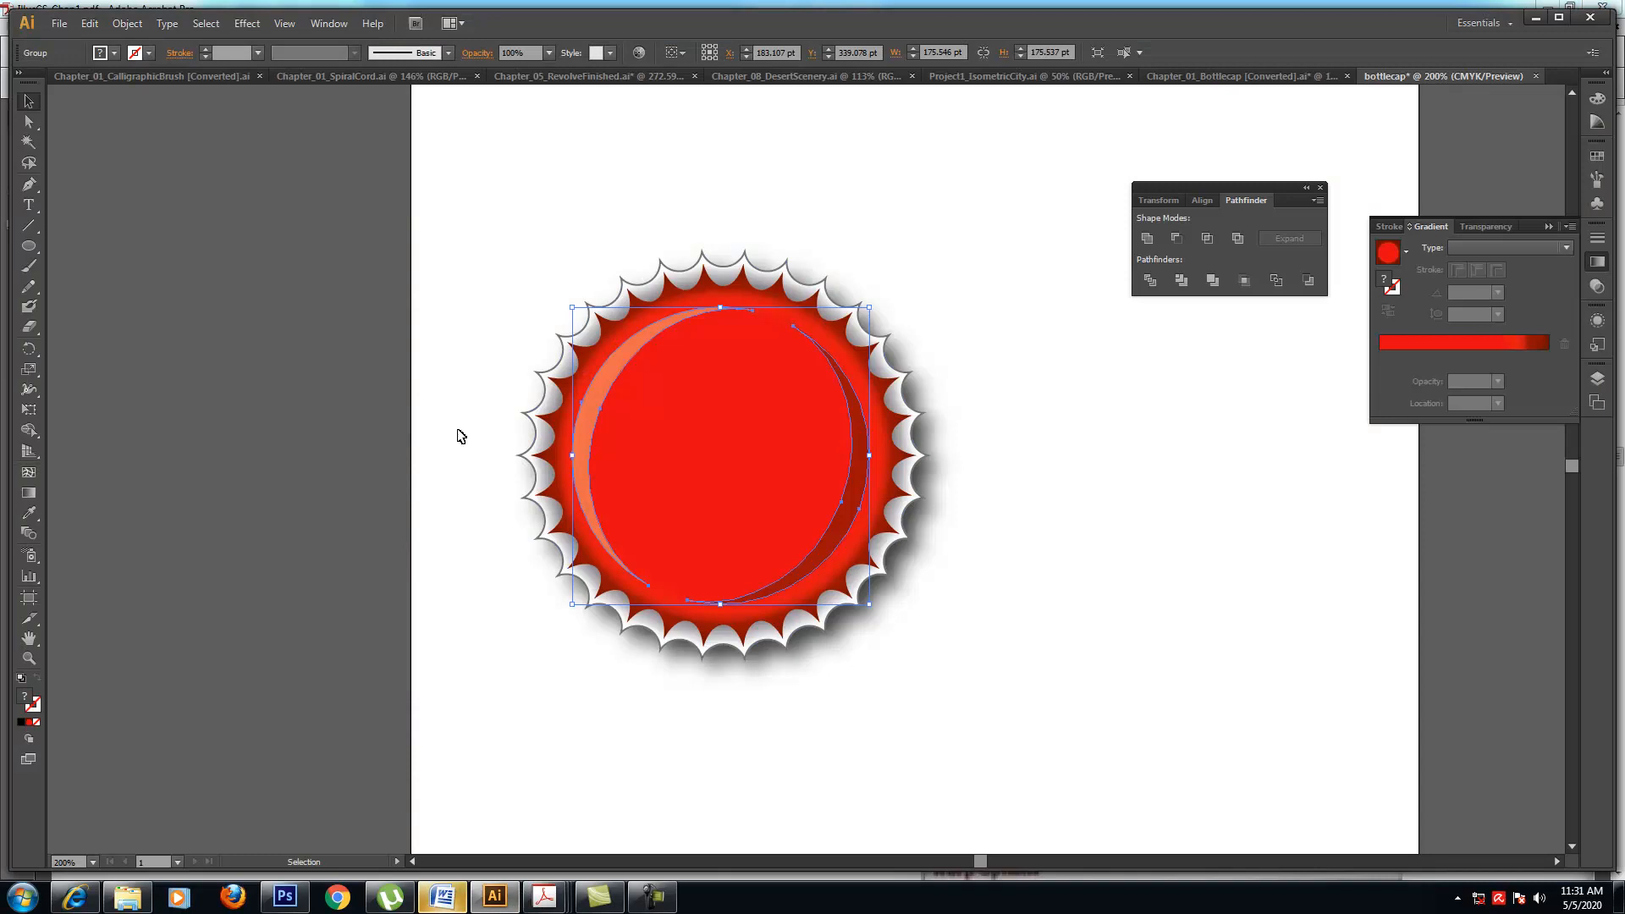
pyautogui.click(491, 446)
pyautogui.click(581, 438)
pyautogui.click(981, 555)
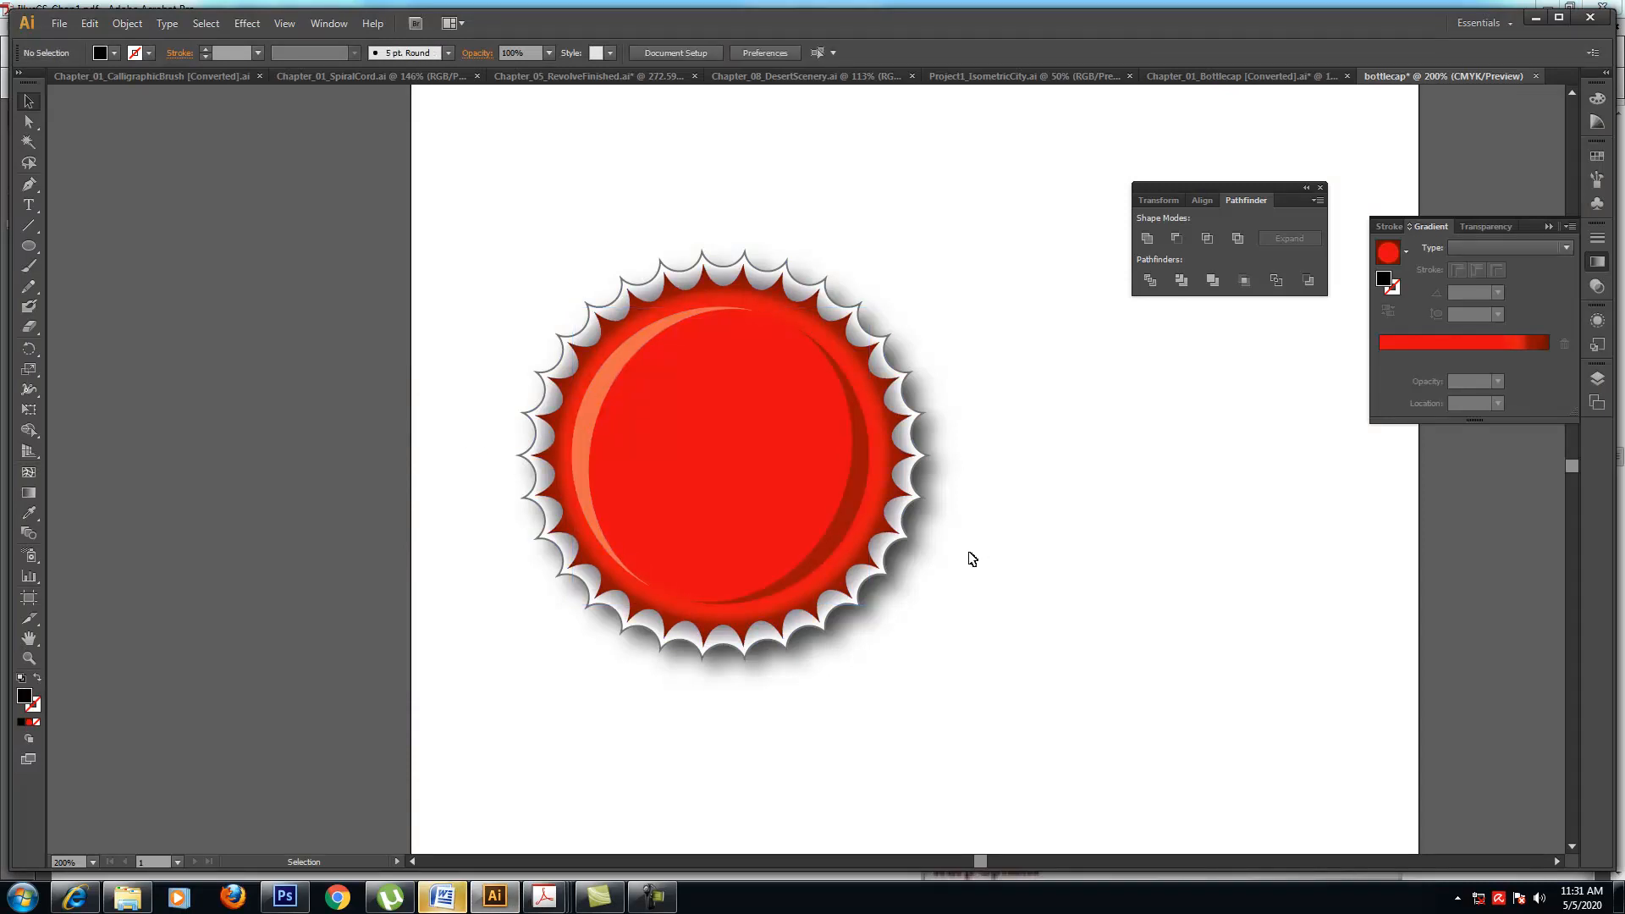
pyautogui.hotkey('ctrl', '-')
pyautogui.hotkey('ctrl', '-')
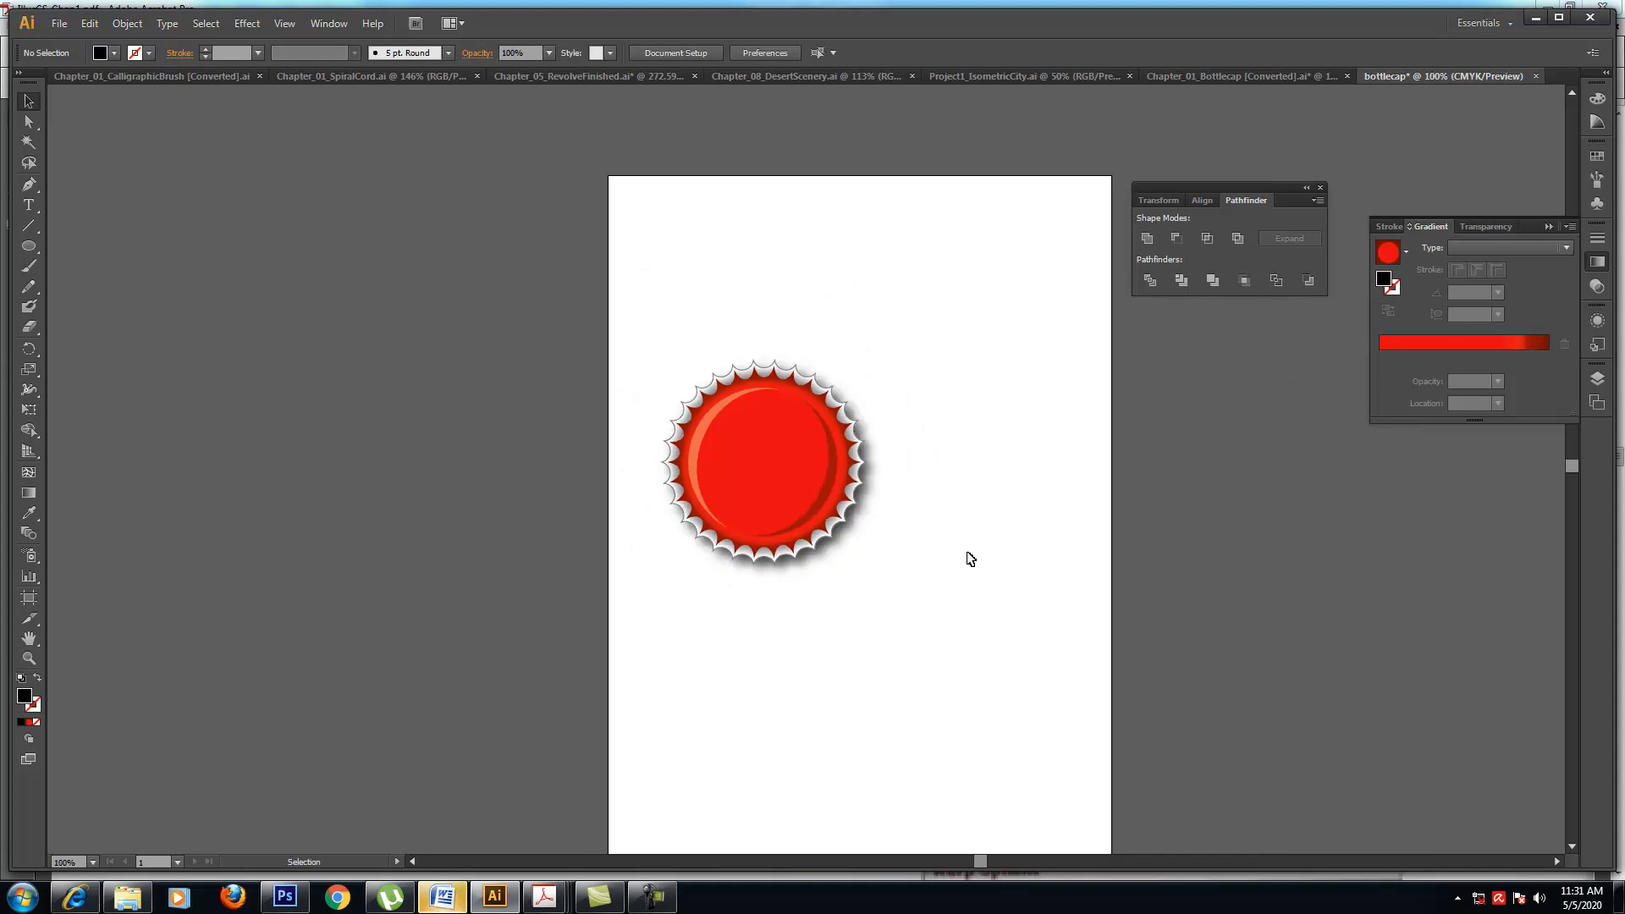
# - Inside the crescent group, set the white highlight path's blending mode to Screen, exit isolation mode and deselect it
pyautogui.doubleClick(705, 437)
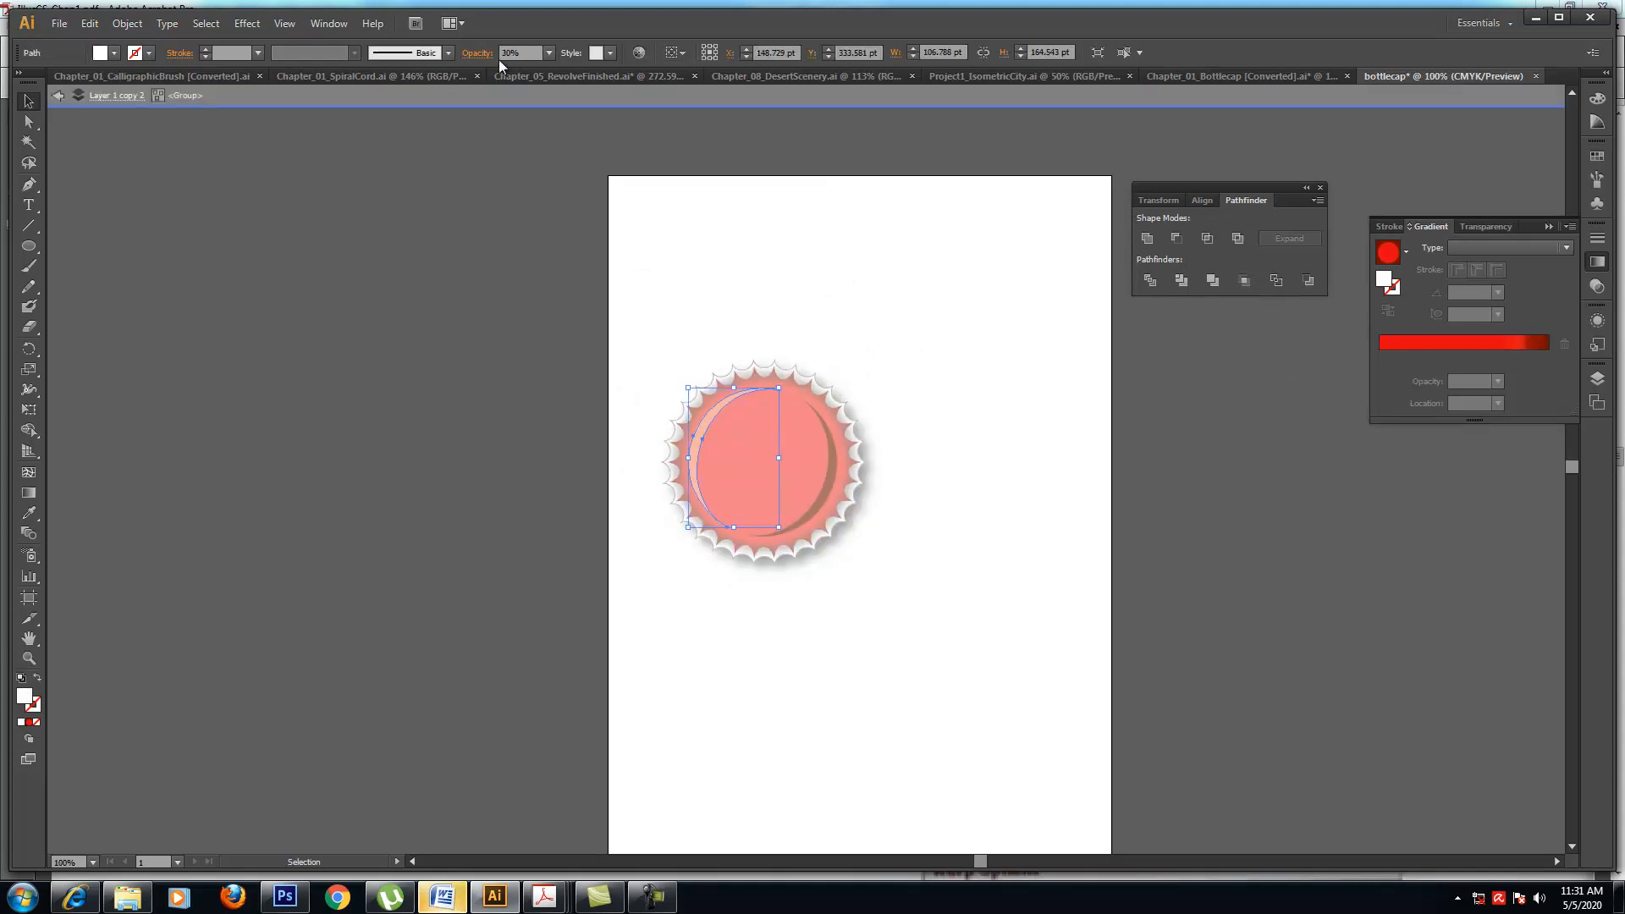
pyautogui.click(475, 53)
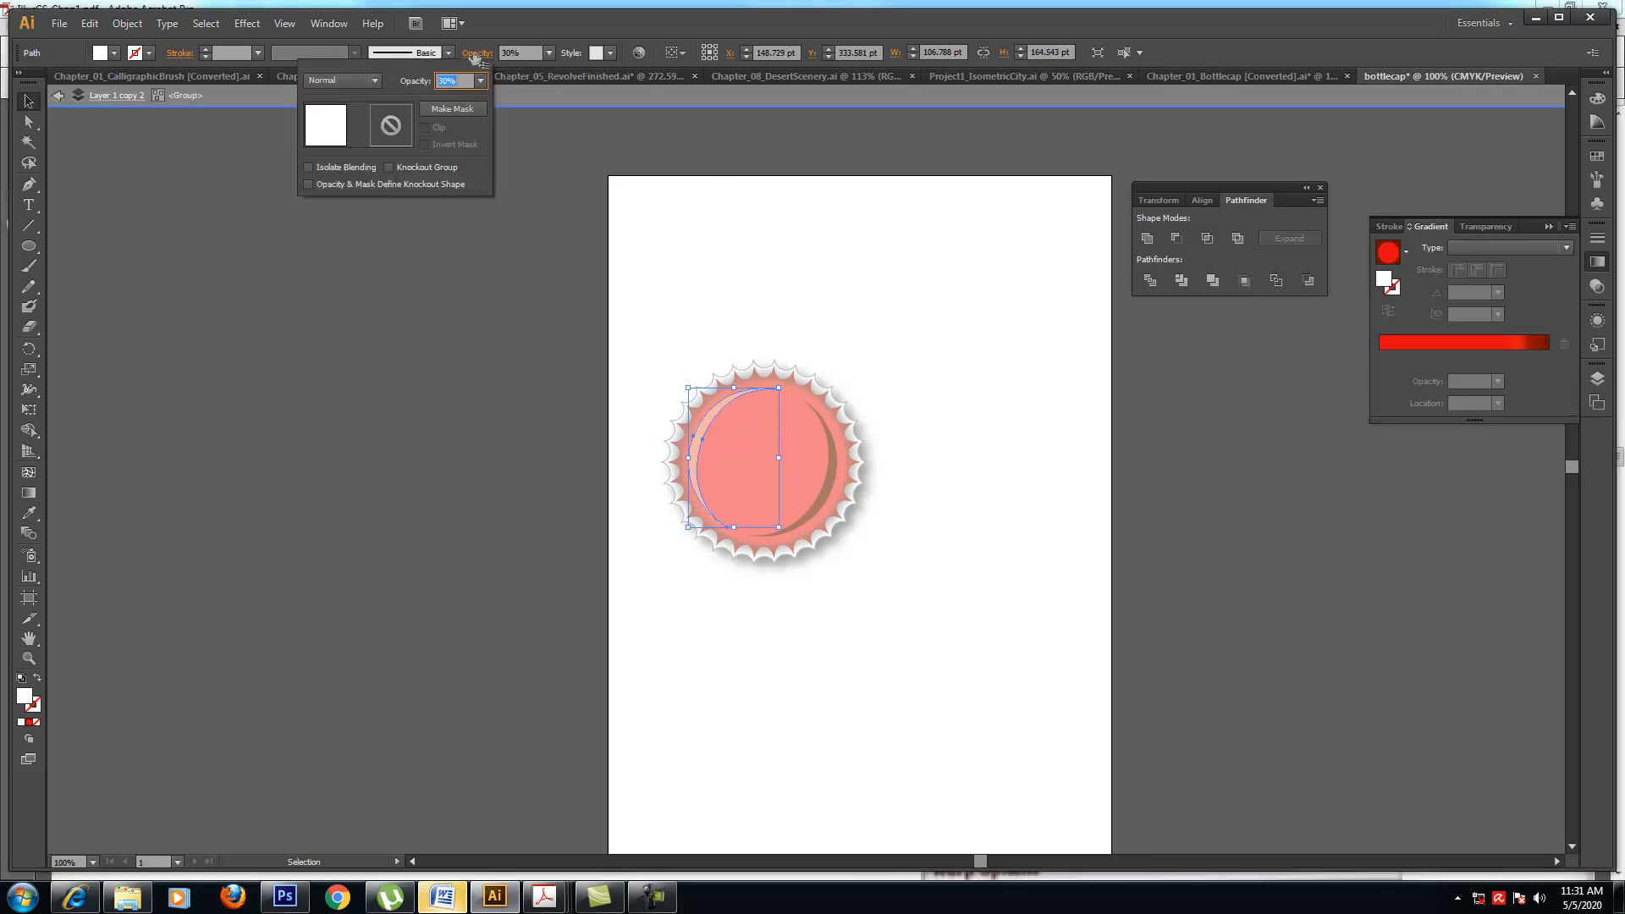
pyautogui.click(343, 80)
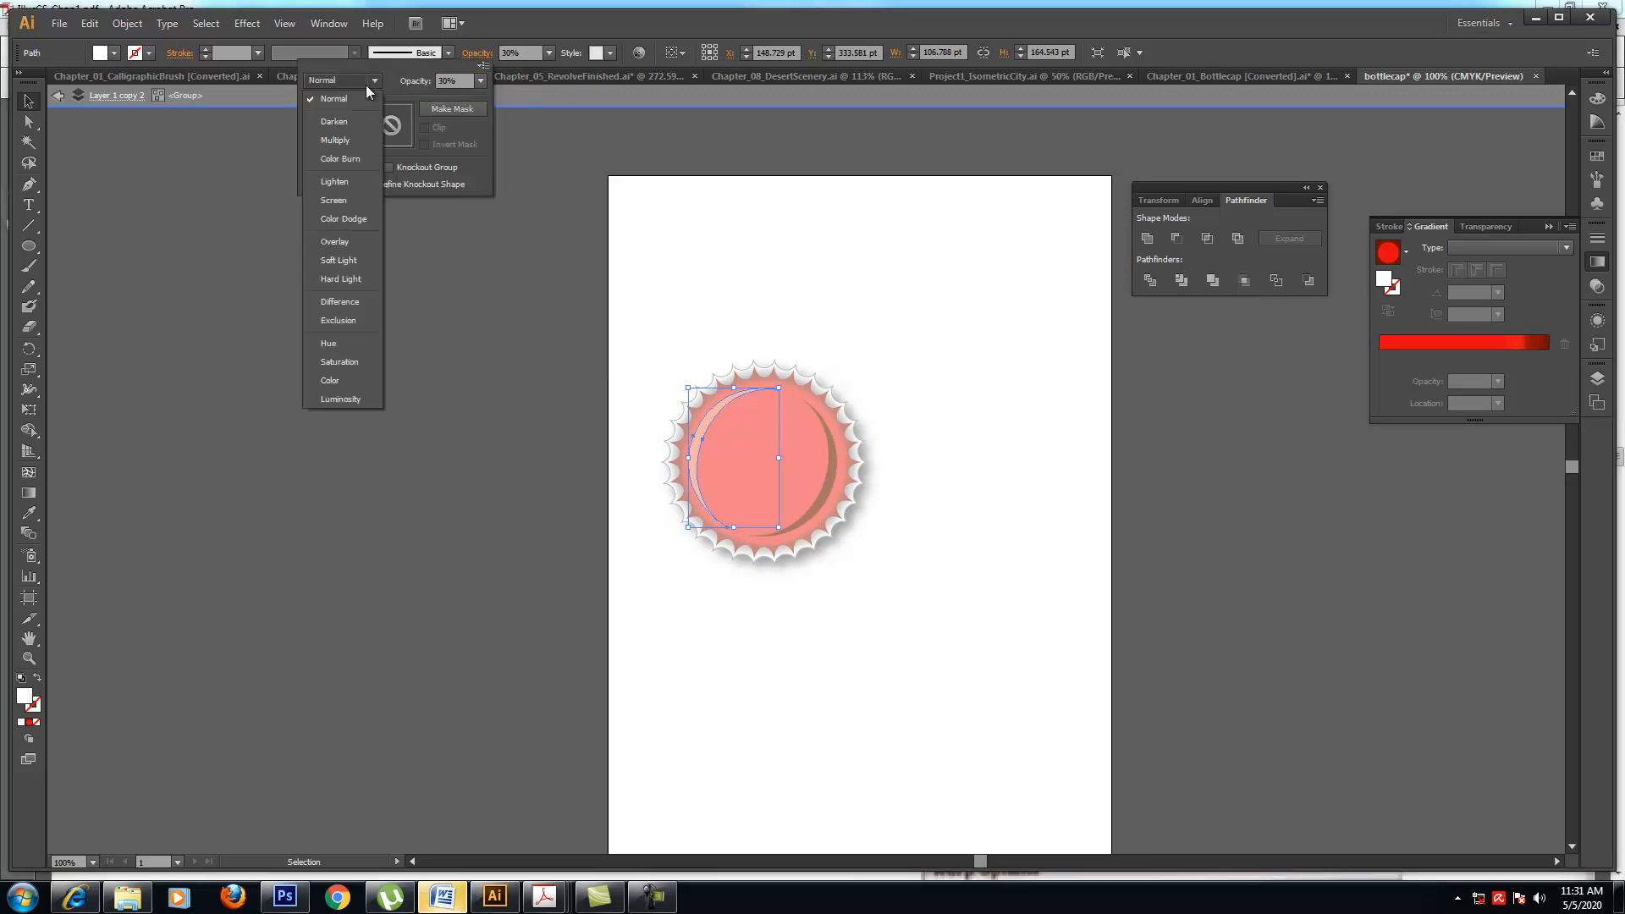
pyautogui.click(328, 203)
pyautogui.doubleClick(647, 262)
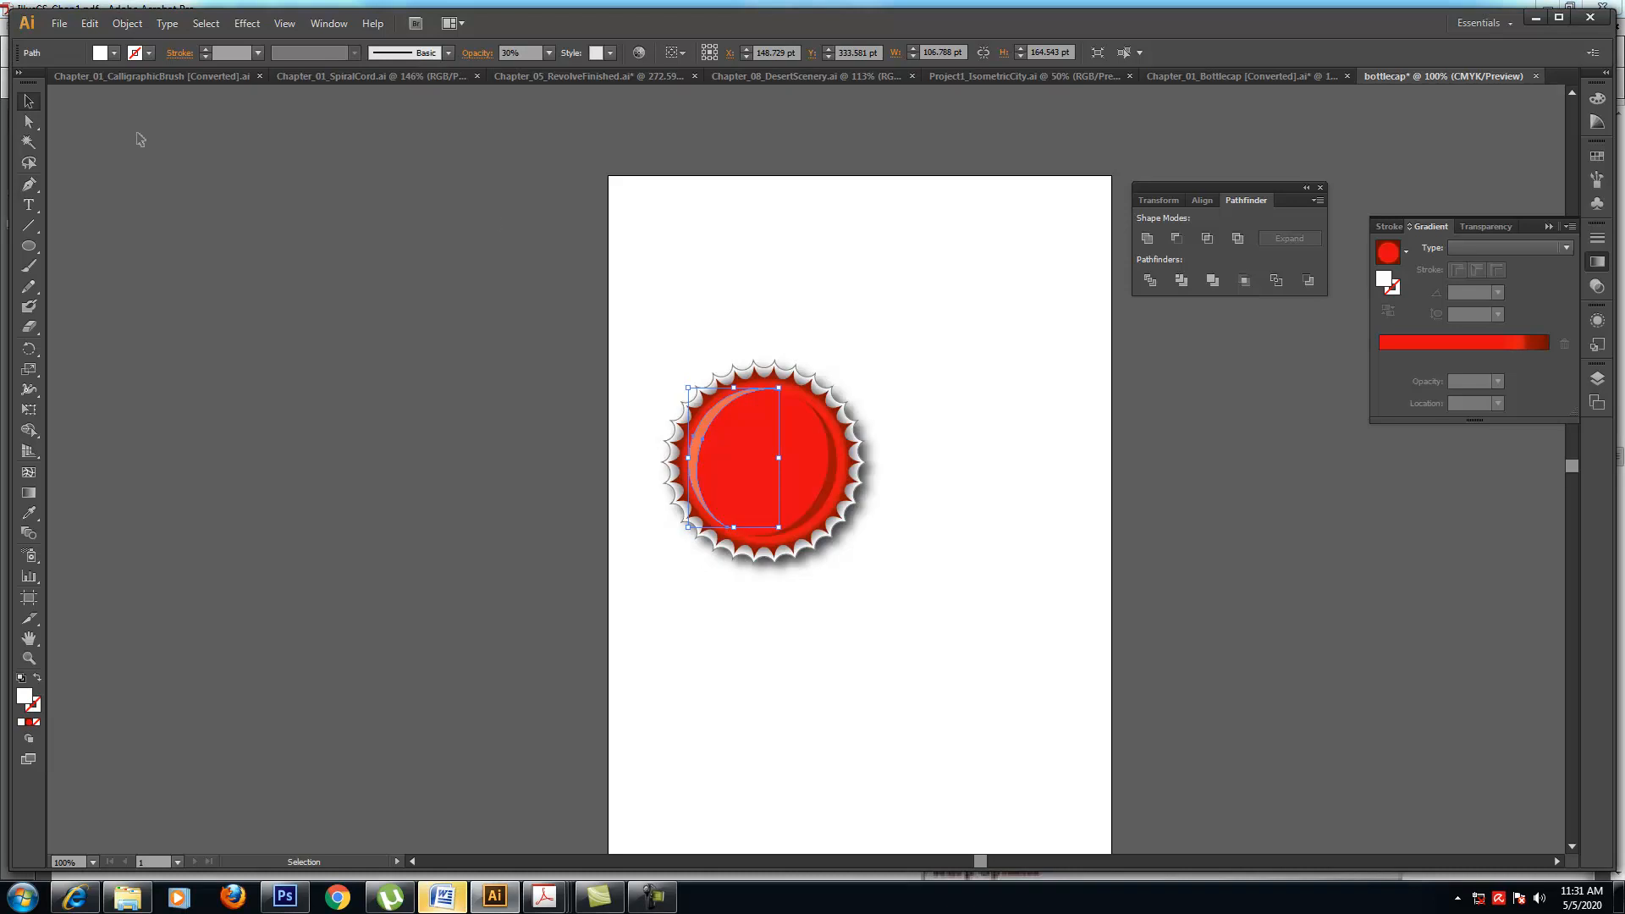
pyautogui.click(935, 390)
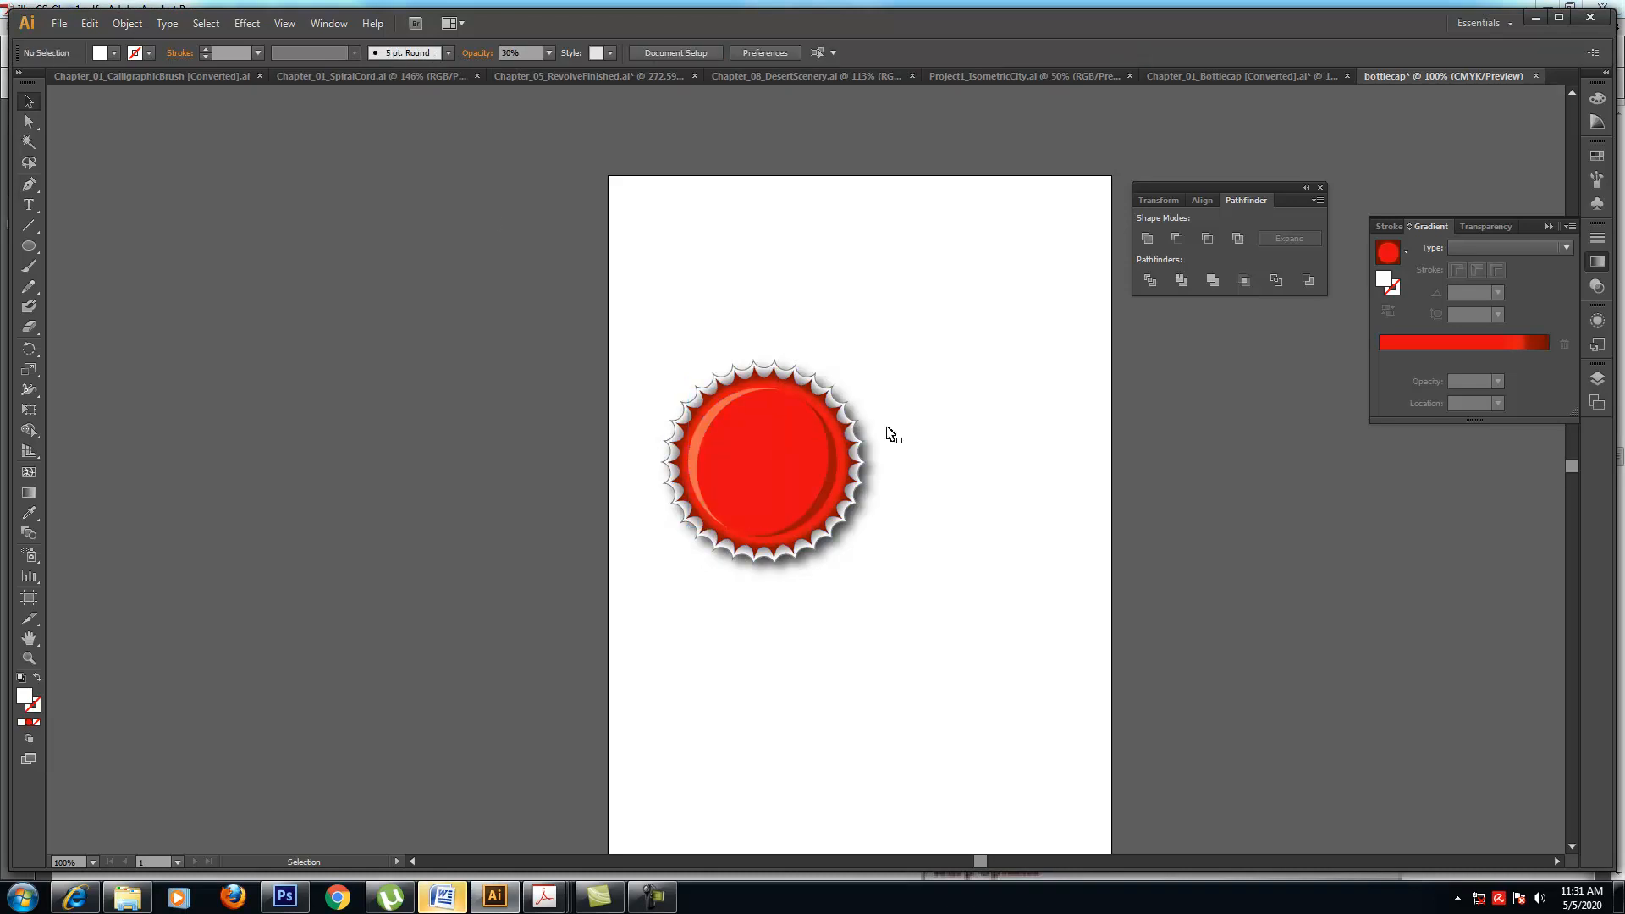
# - Inspect the cap's highlight and shadow crescents up close and on the full artboard
pyautogui.click(845, 463)
pyautogui.click(851, 305)
pyautogui.press('z')
pyautogui.click(832, 518)
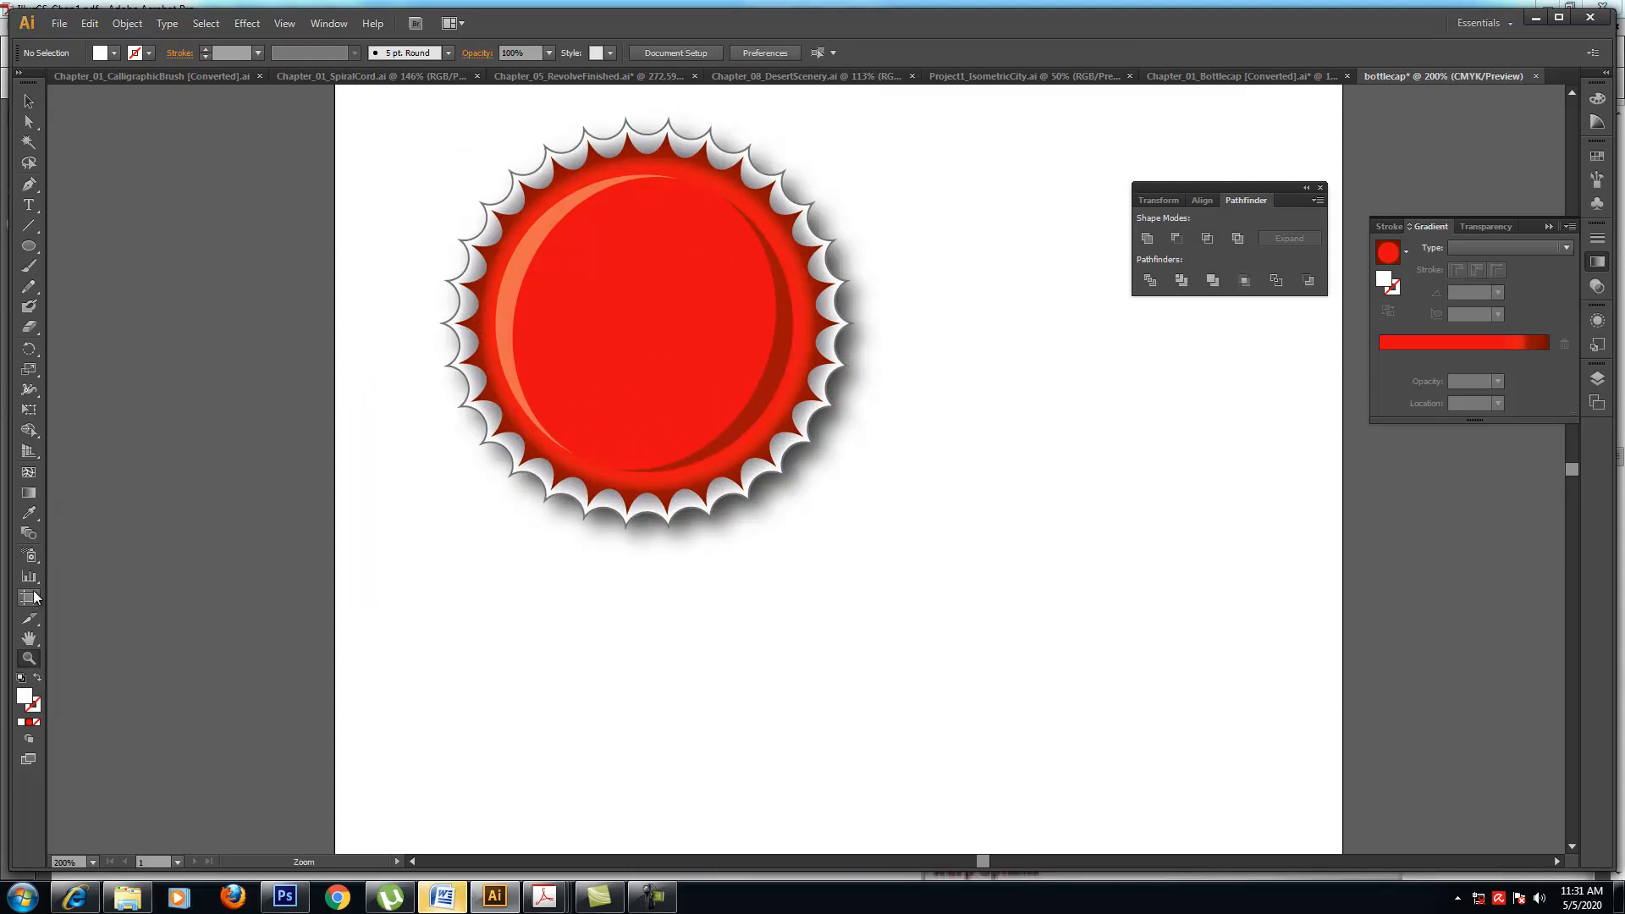
pyautogui.click(30, 638)
pyautogui.doubleClick(30, 638)
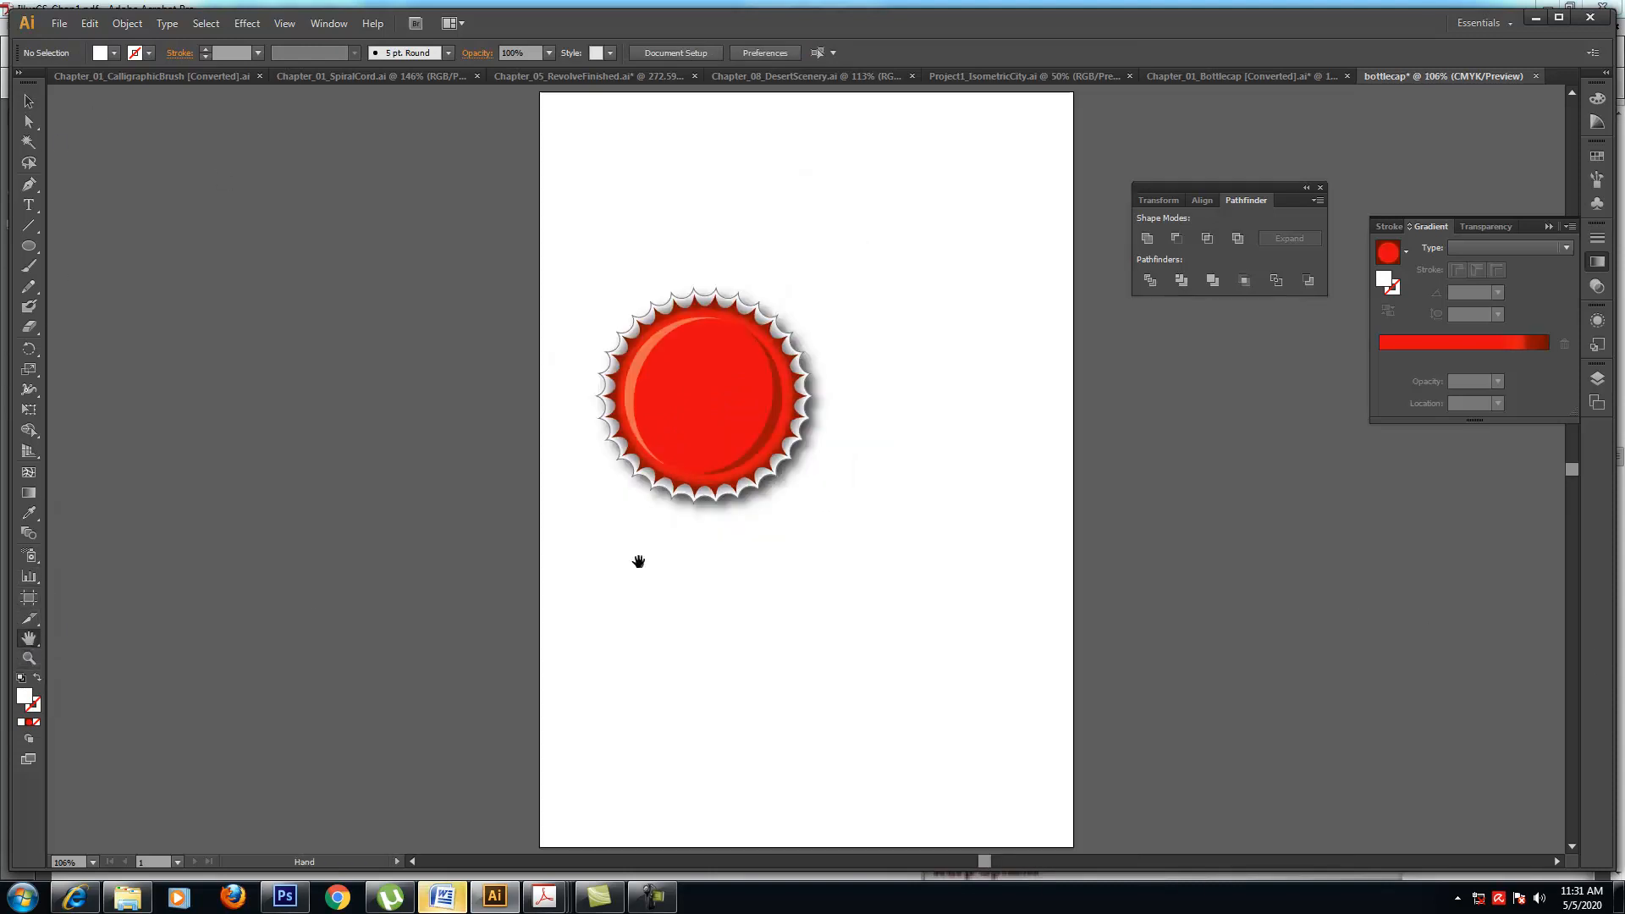
pyautogui.moveTo(625, 570); pyautogui.dragTo(664, 570)
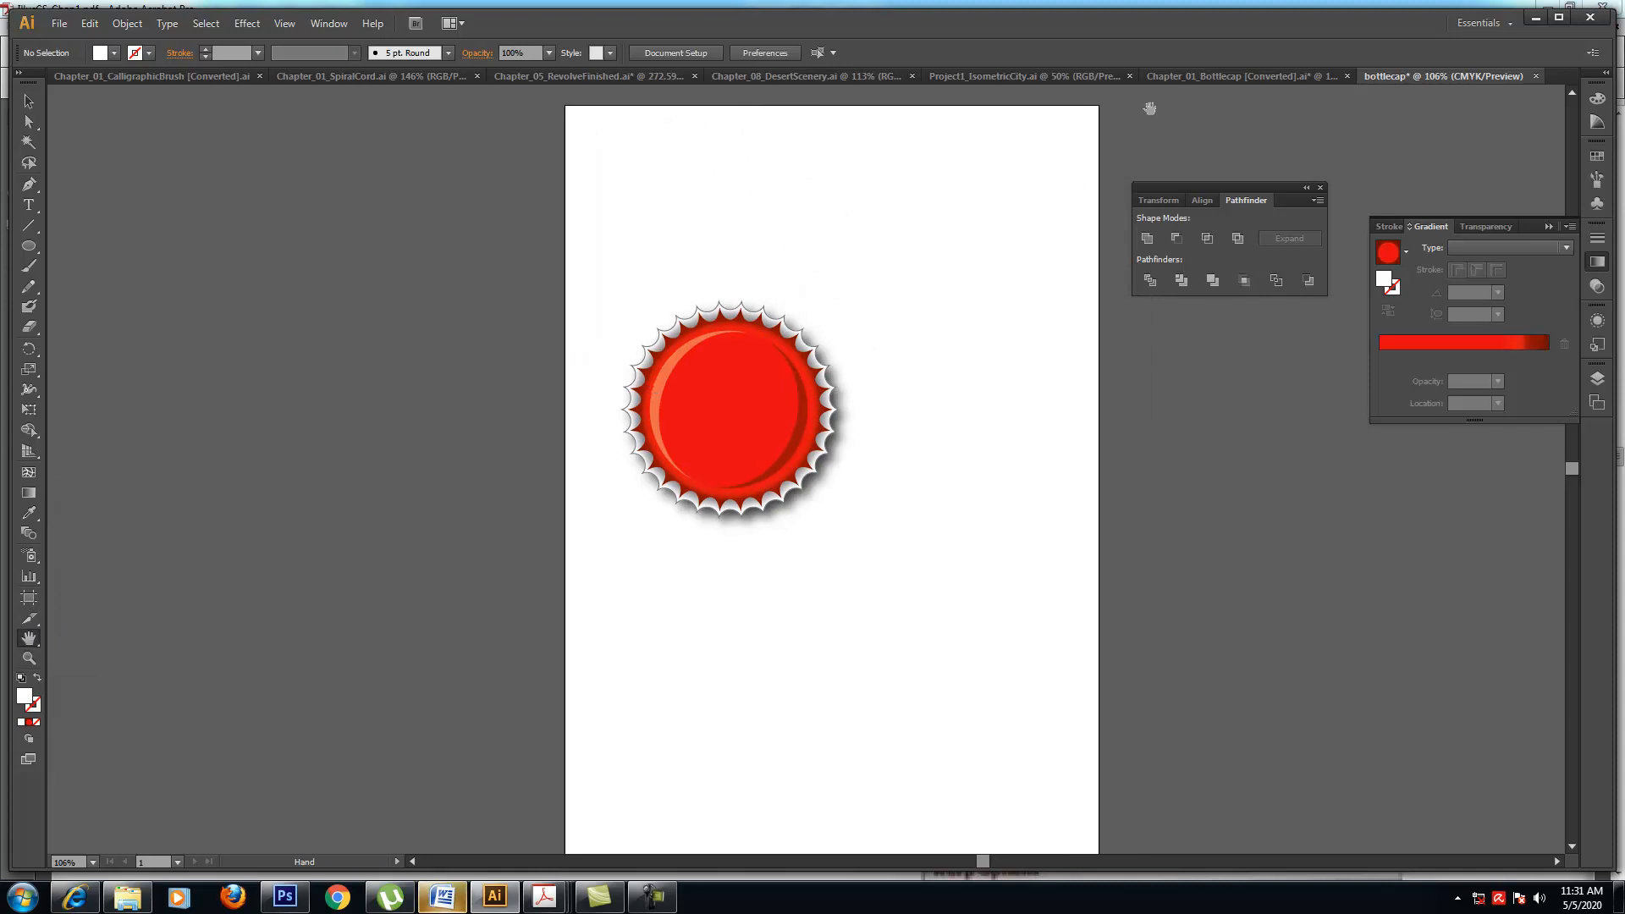
# - Check the crescent group's transparency settings in the Chapter_01_Bottlecap reference document and return to the bottlecap document
pyautogui.click(1177, 74)
pyautogui.click(29, 101)
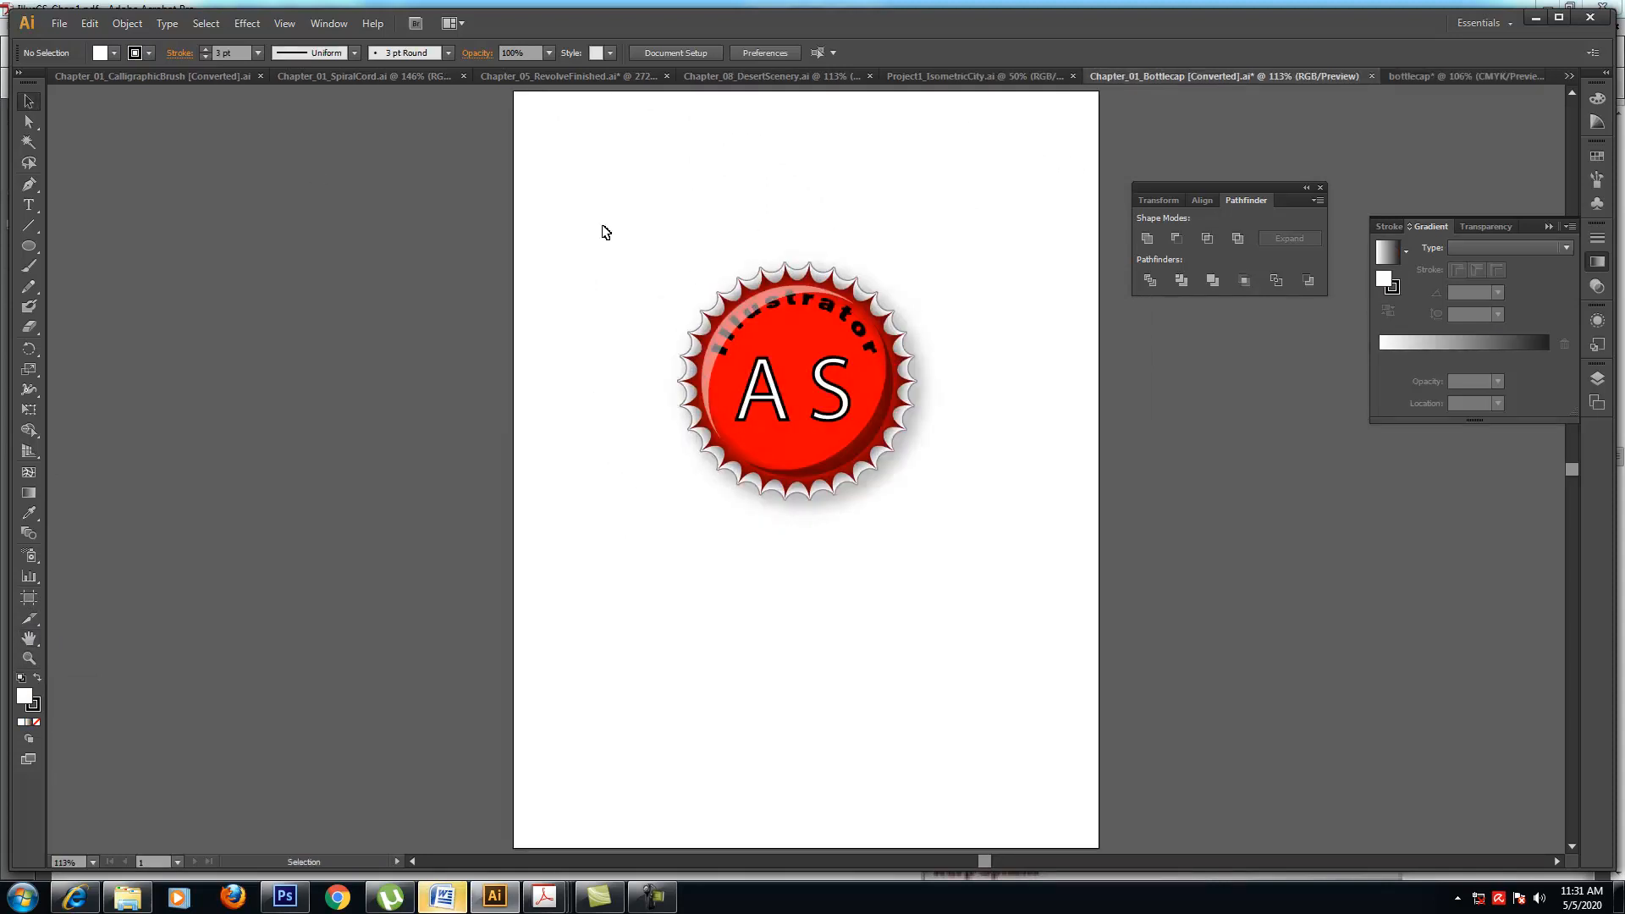
pyautogui.click(758, 313)
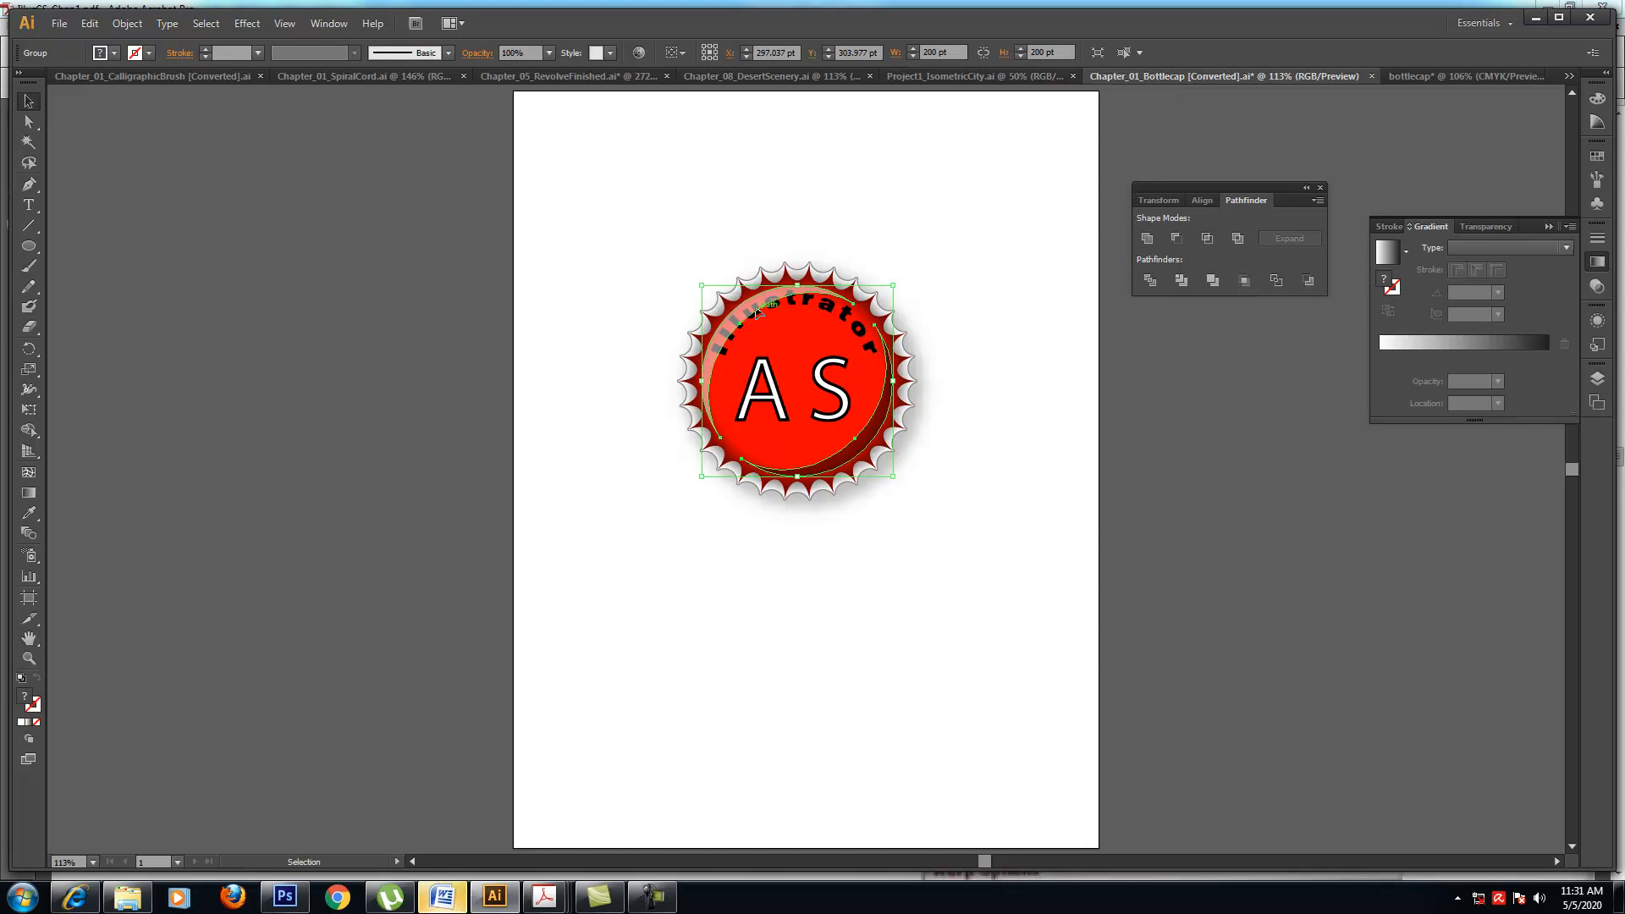
pyautogui.click(1484, 229)
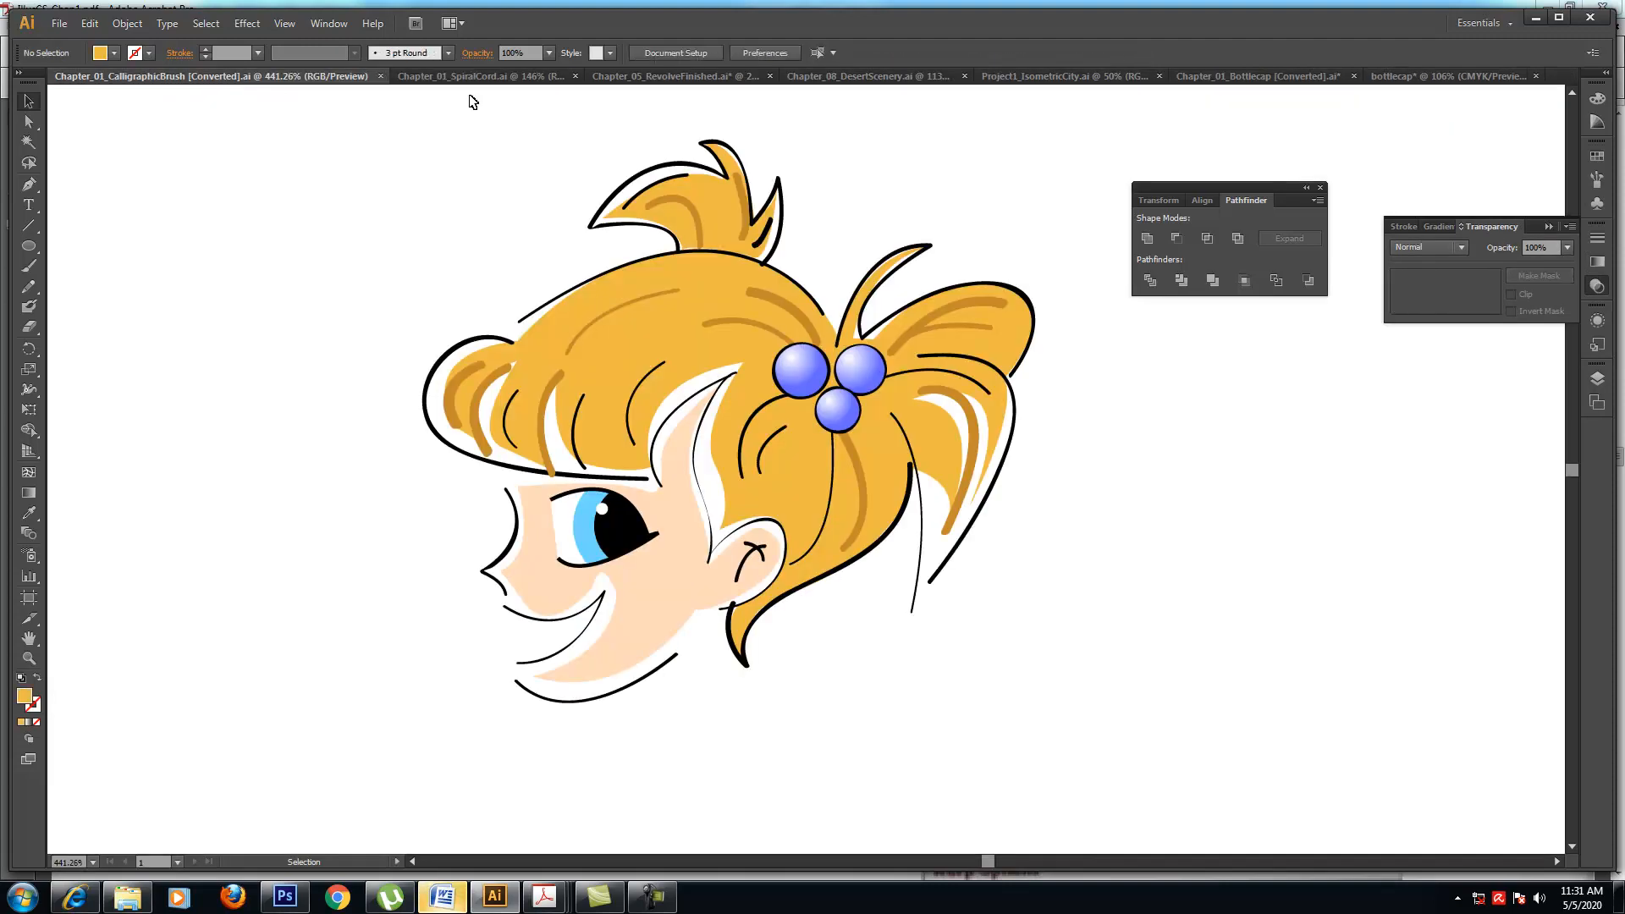
pyautogui.click(1068, 76)
pyautogui.click(1219, 76)
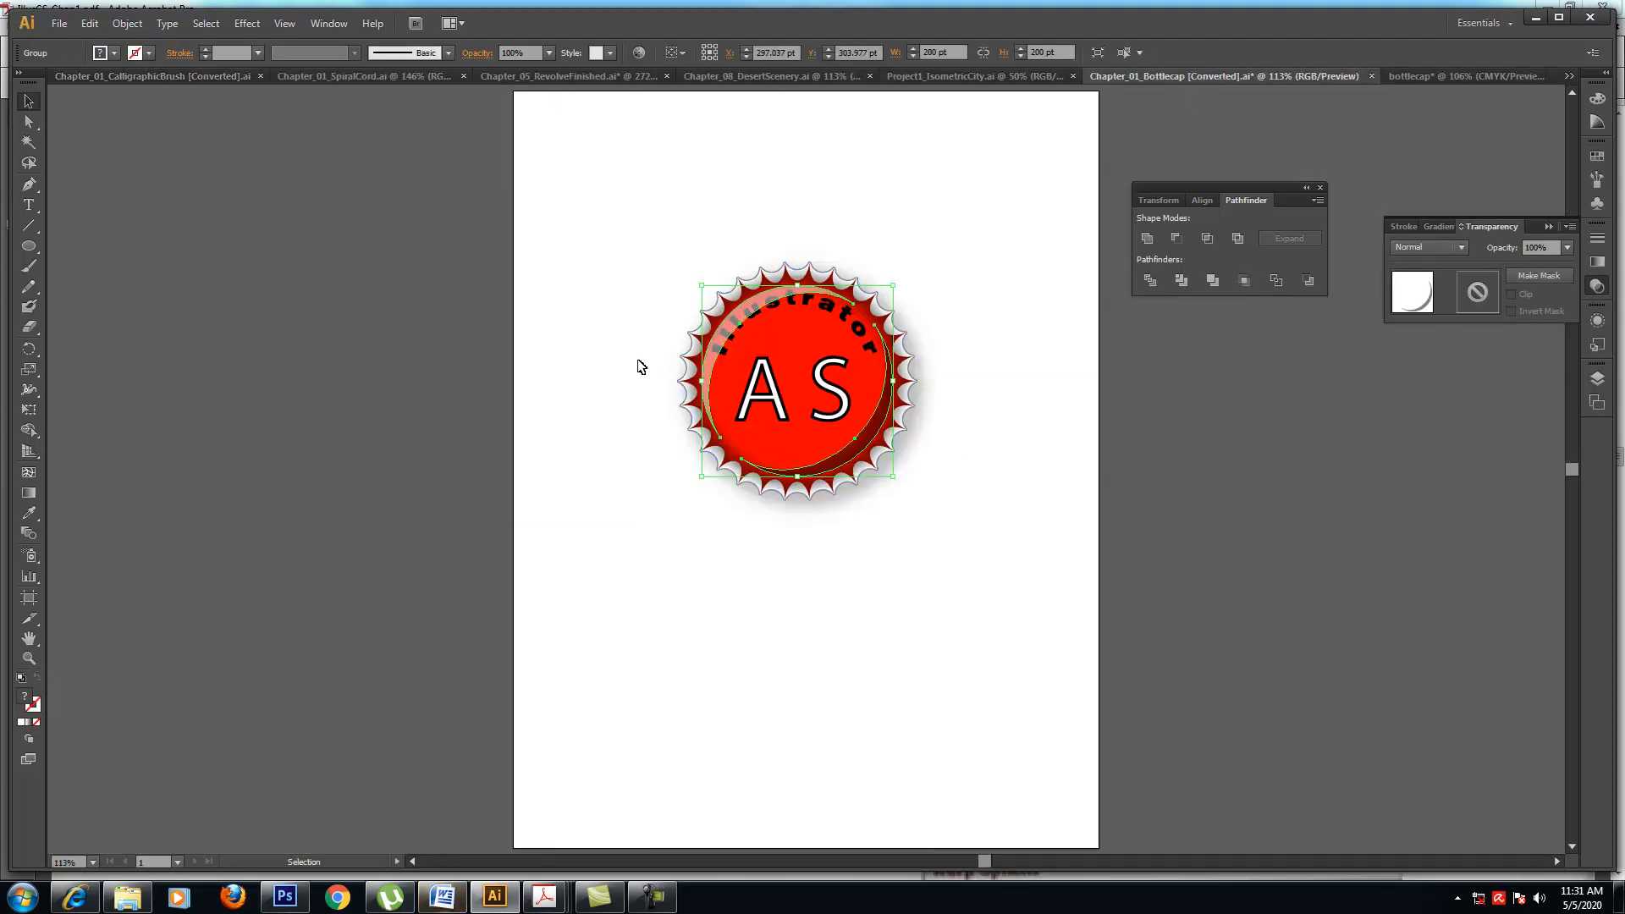
pyautogui.click(1446, 78)
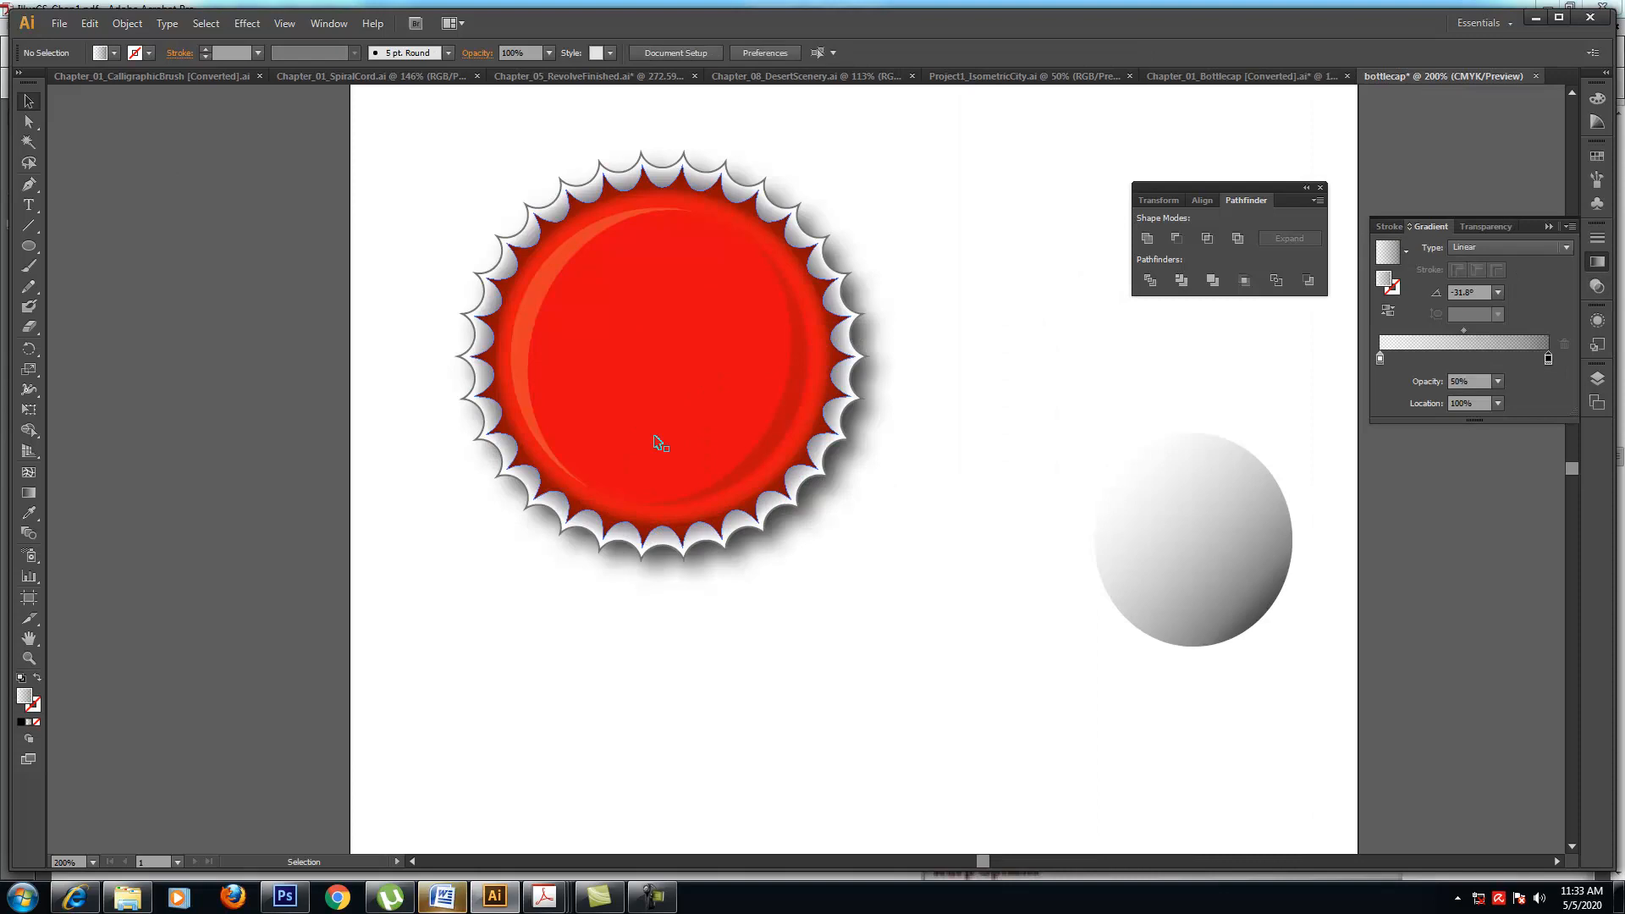
# - Delete the gray gradient ellipse beside the bottle cap
pyautogui.hotkey('ctrl', '-')
pyautogui.hotkey('ctrl', '-')
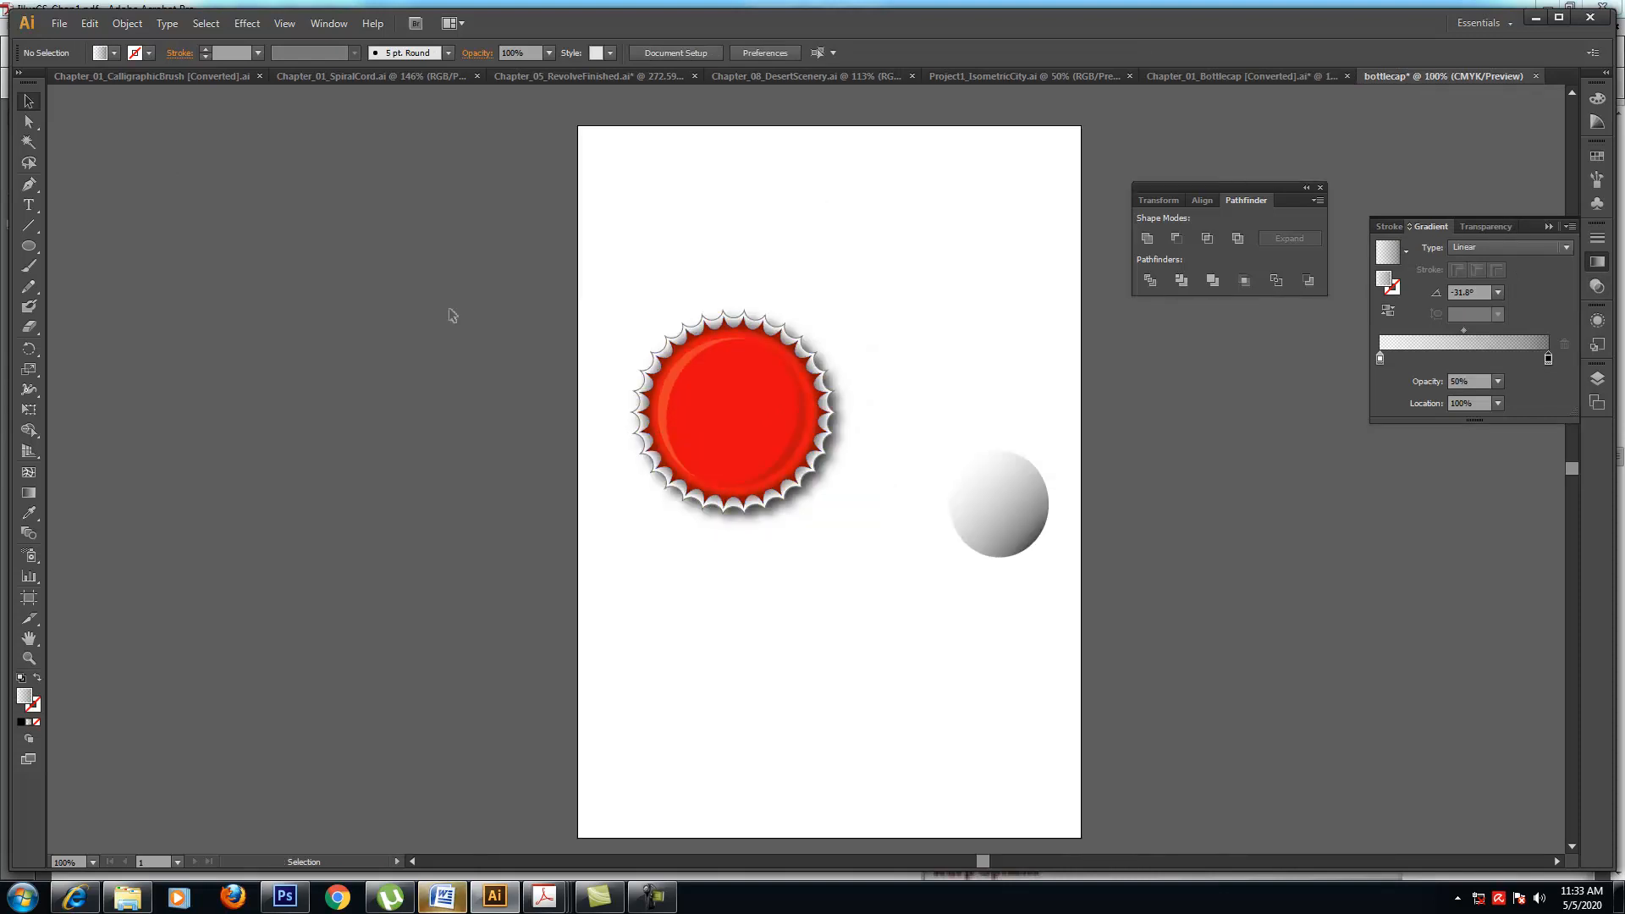
pyautogui.click(1013, 518)
pyautogui.press('Delete')
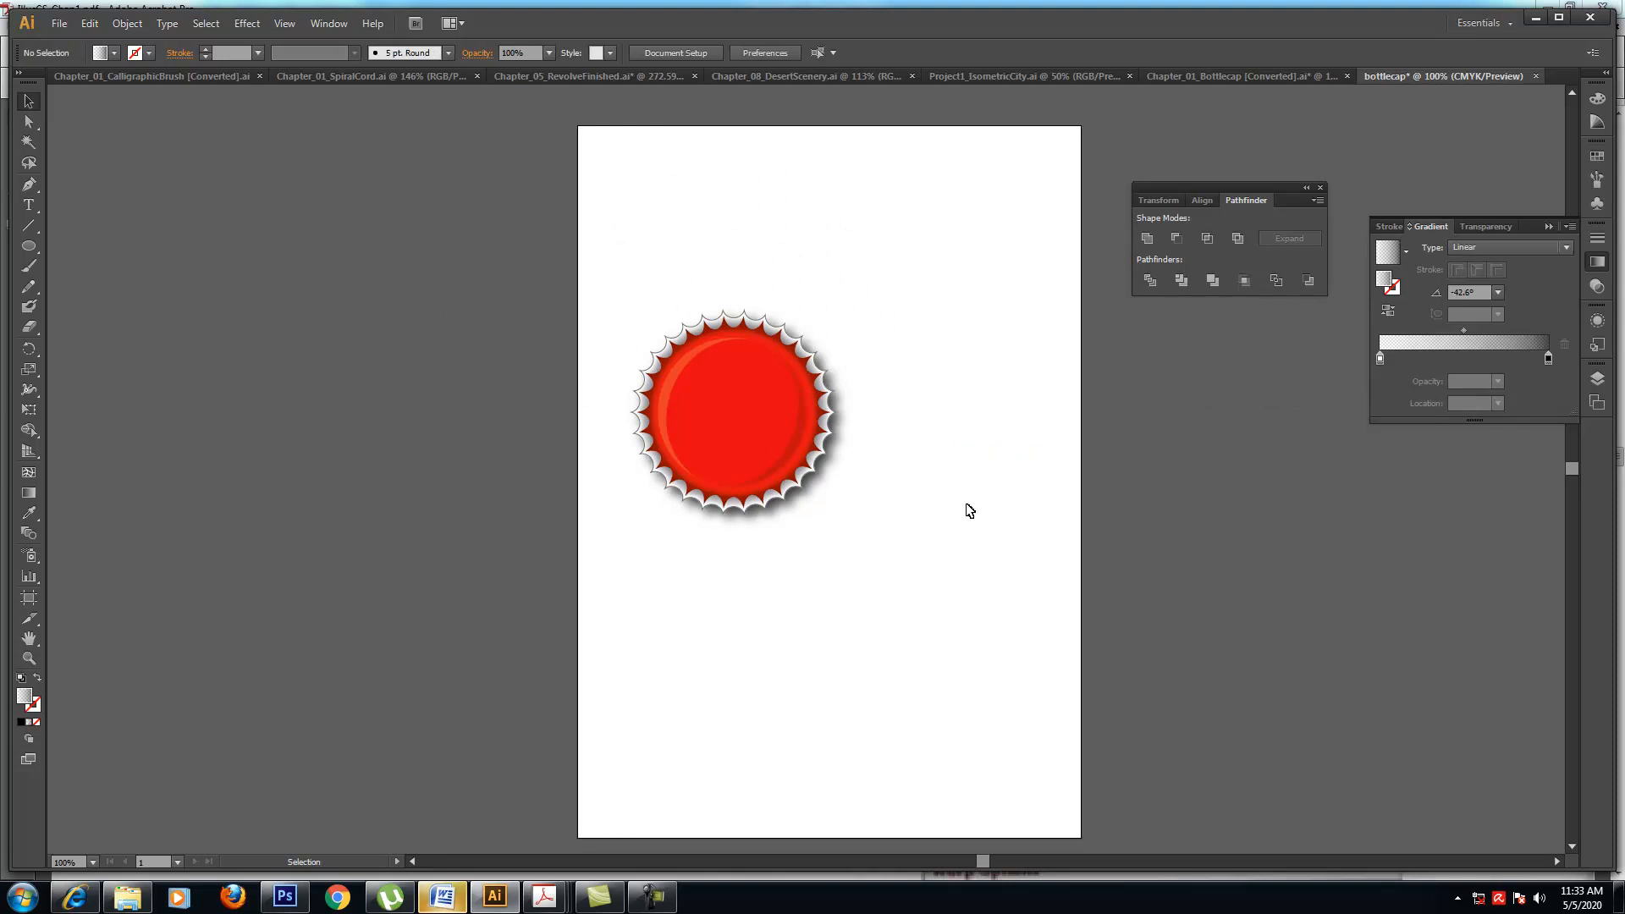
# - Examine the fill and opacity of both crescent paths in the Chapter_01_Bottlecap reference document, then return to the bottlecap document
pyautogui.click(1259, 74)
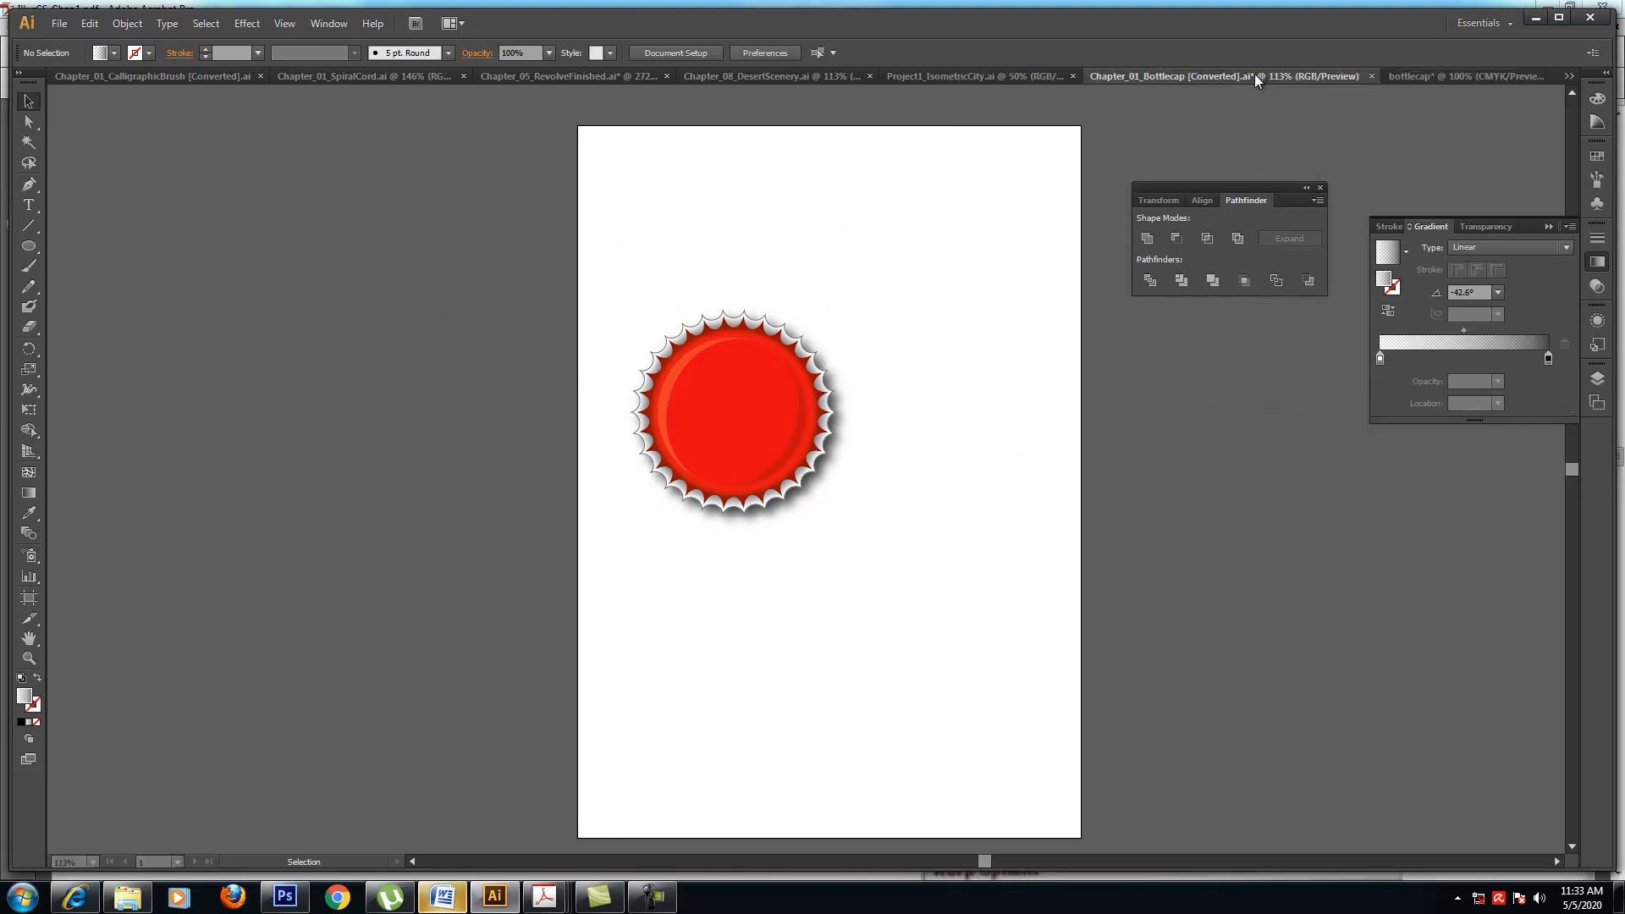
pyautogui.click(603, 374)
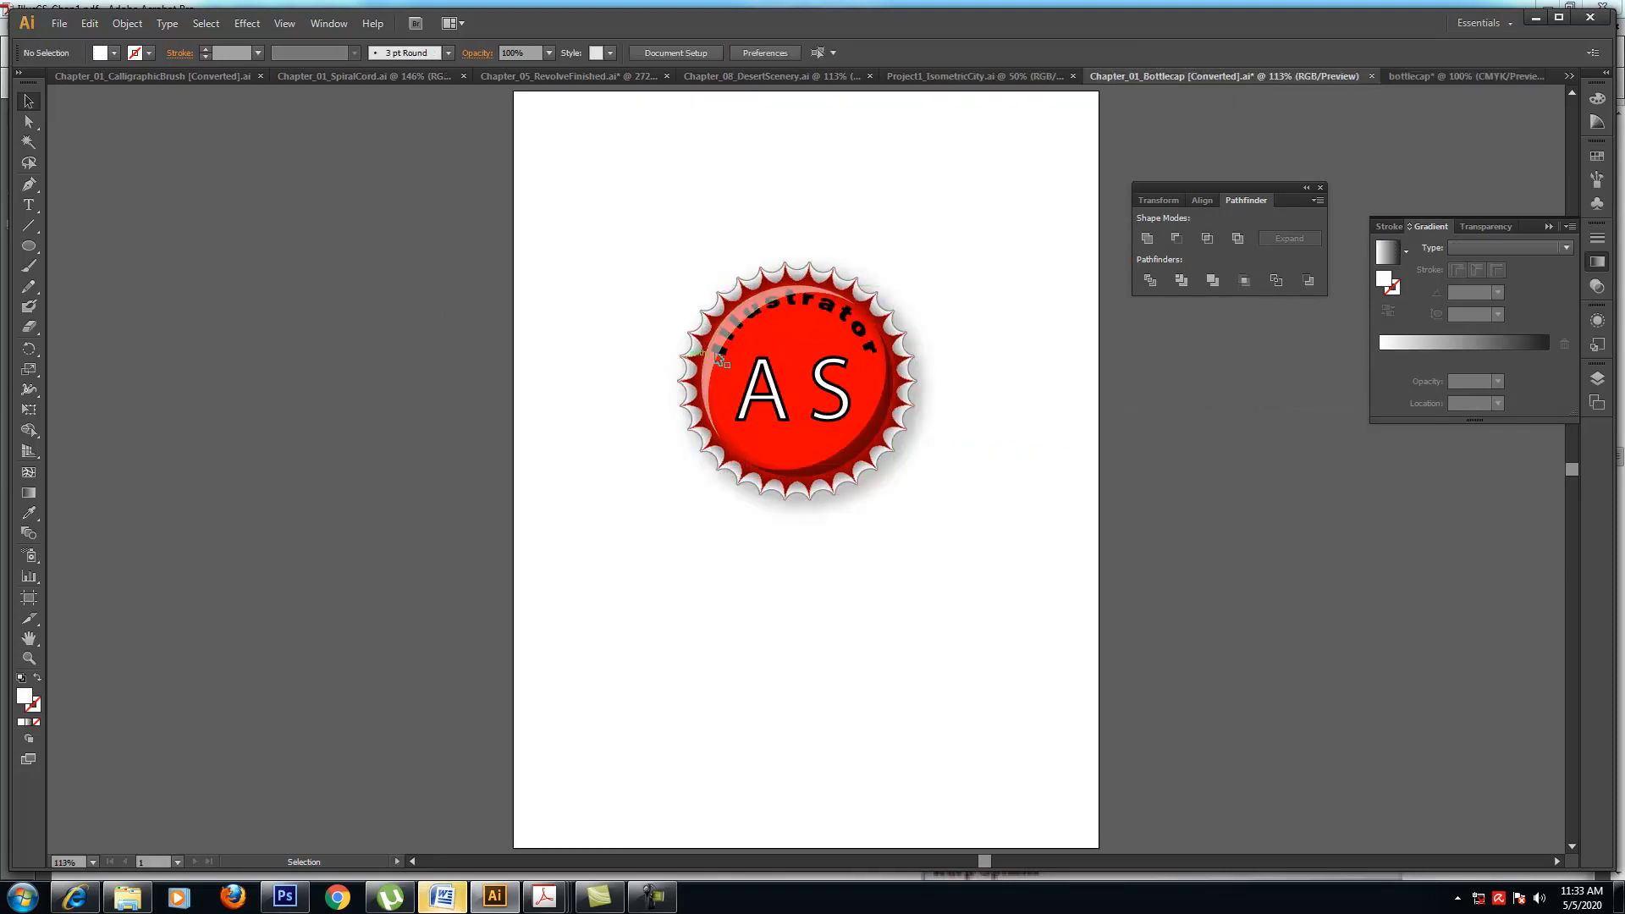
pyautogui.click(738, 311)
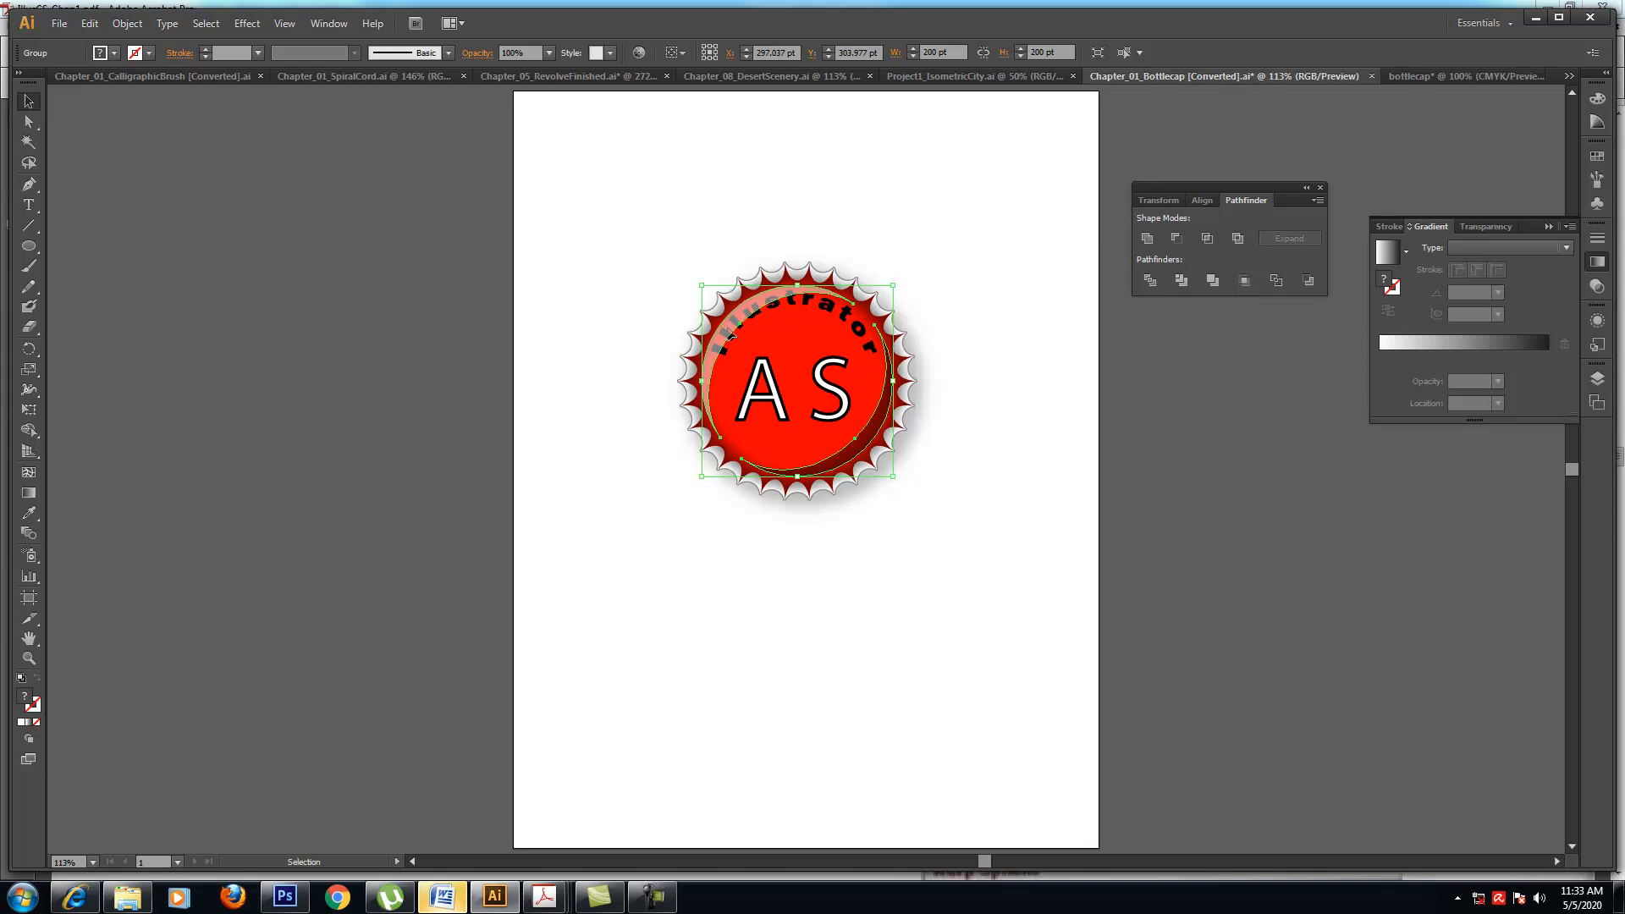
pyautogui.doubleClick(728, 332)
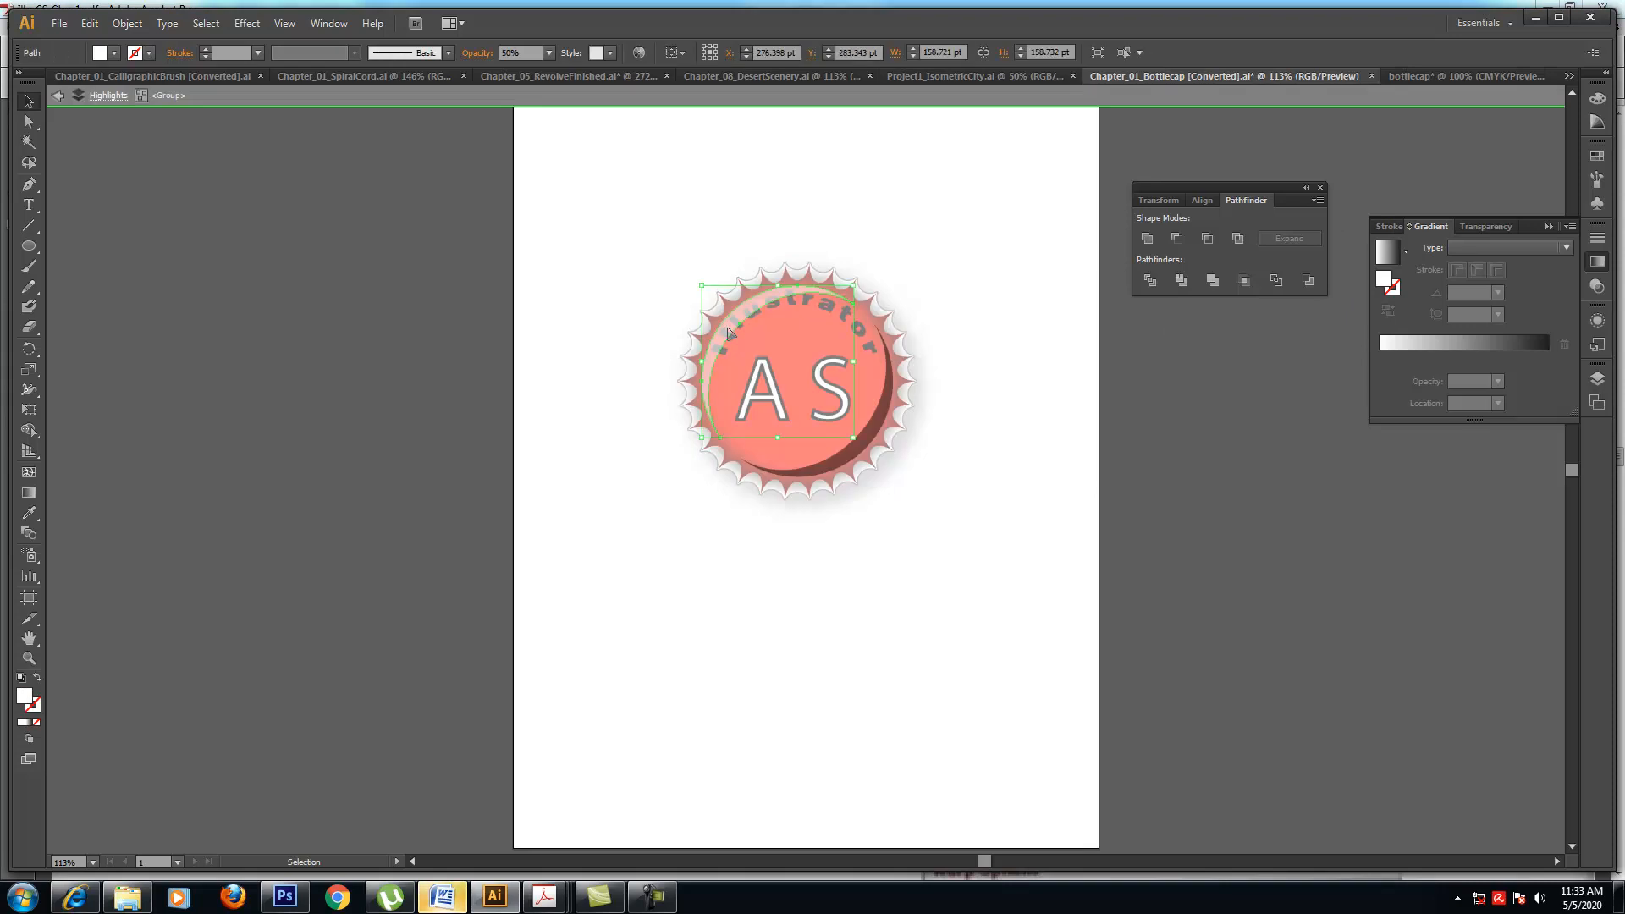
pyautogui.click(833, 471)
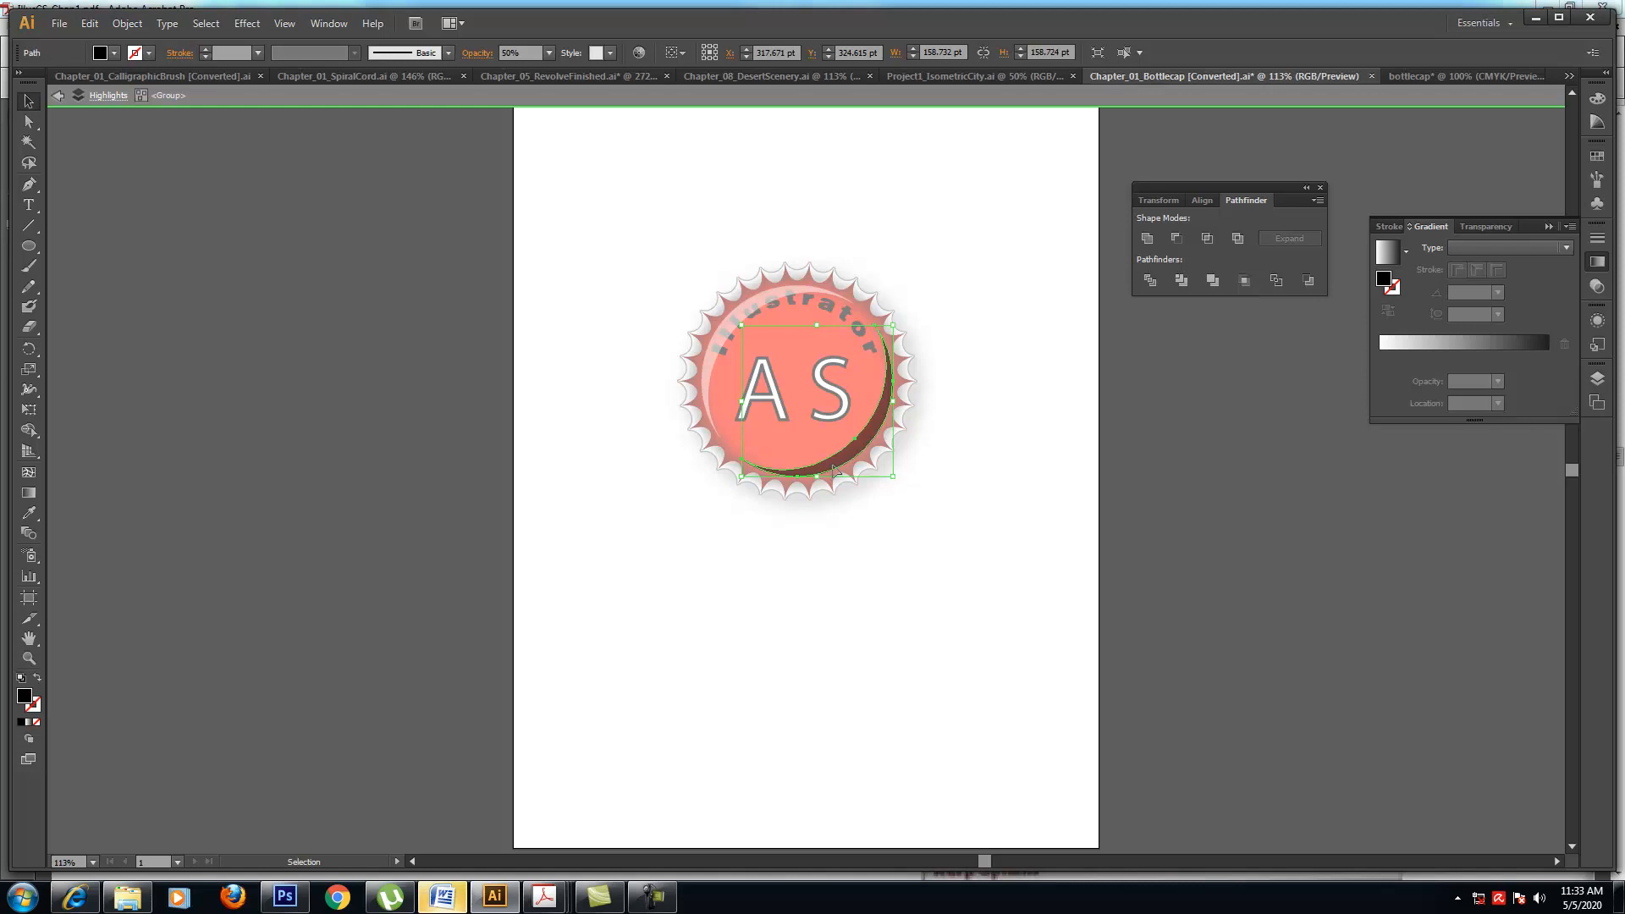
pyautogui.click(726, 345)
pyautogui.click(71, 108)
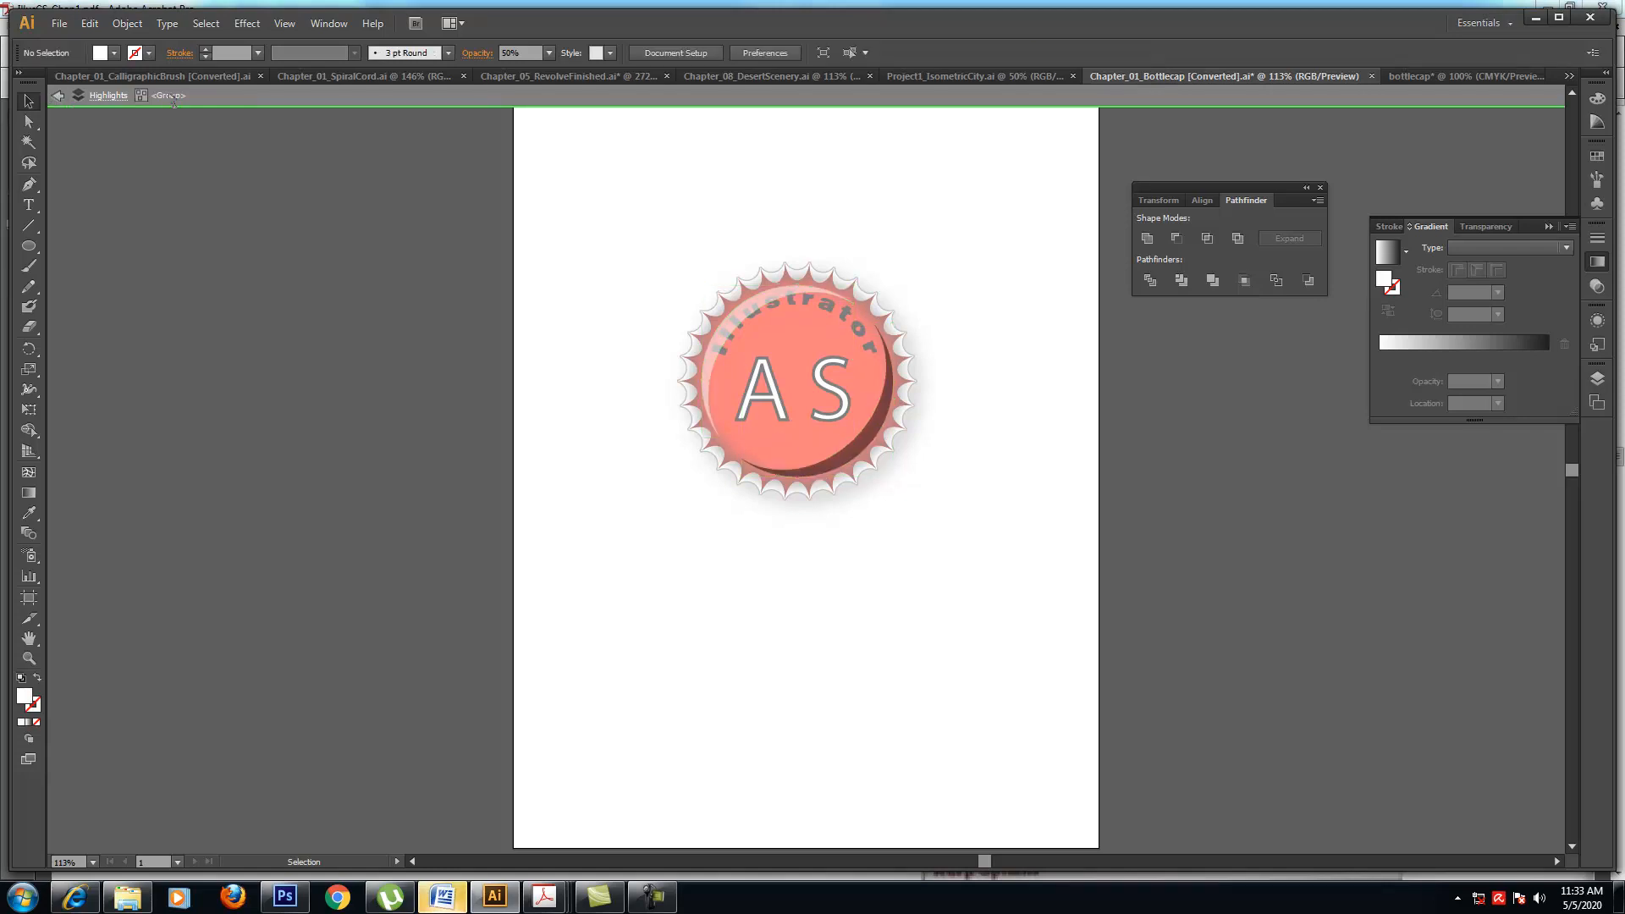
pyautogui.click(568, 76)
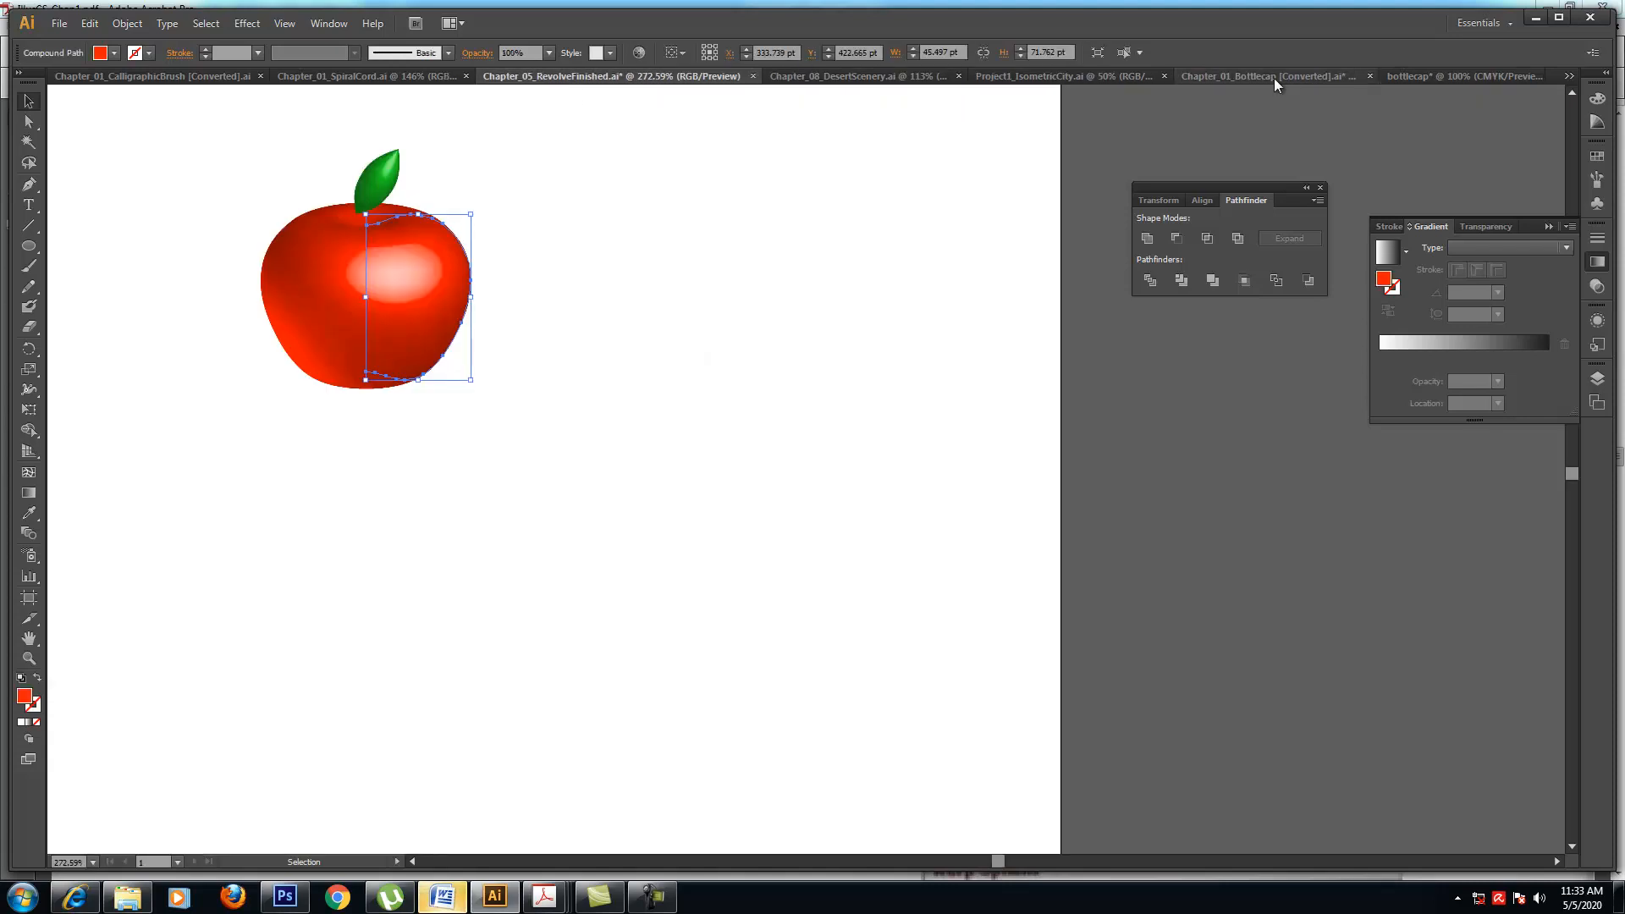
pyautogui.click(1409, 77)
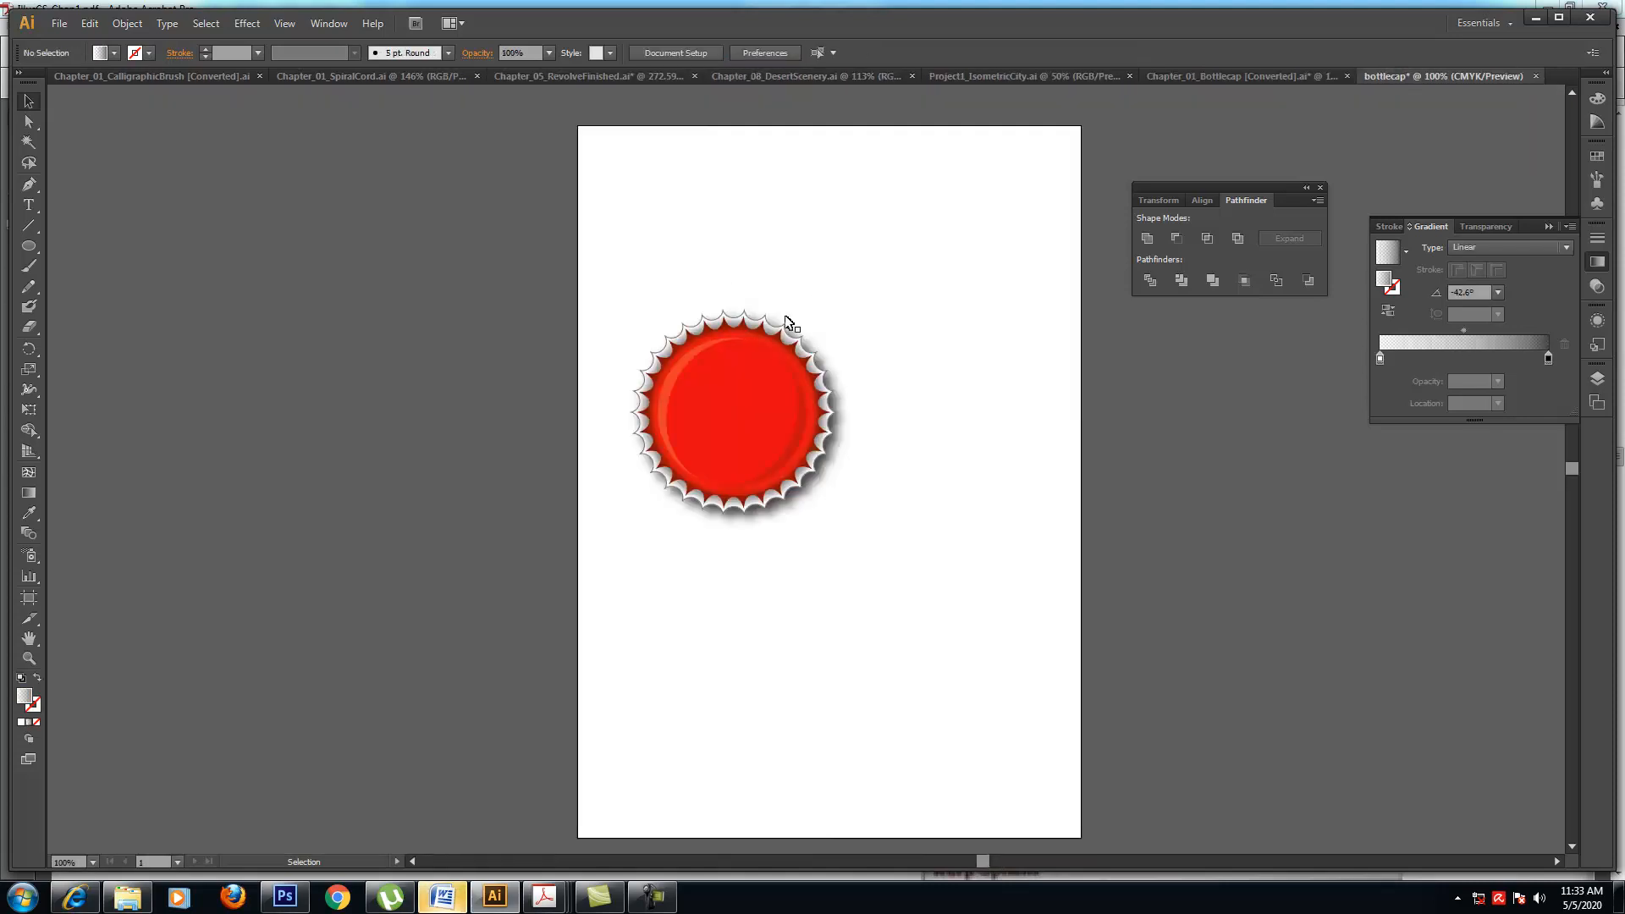
# - Isolate the cap's crescent group and apply the White, Black gradient preset to the highlight path
pyautogui.doubleClick(678, 372)
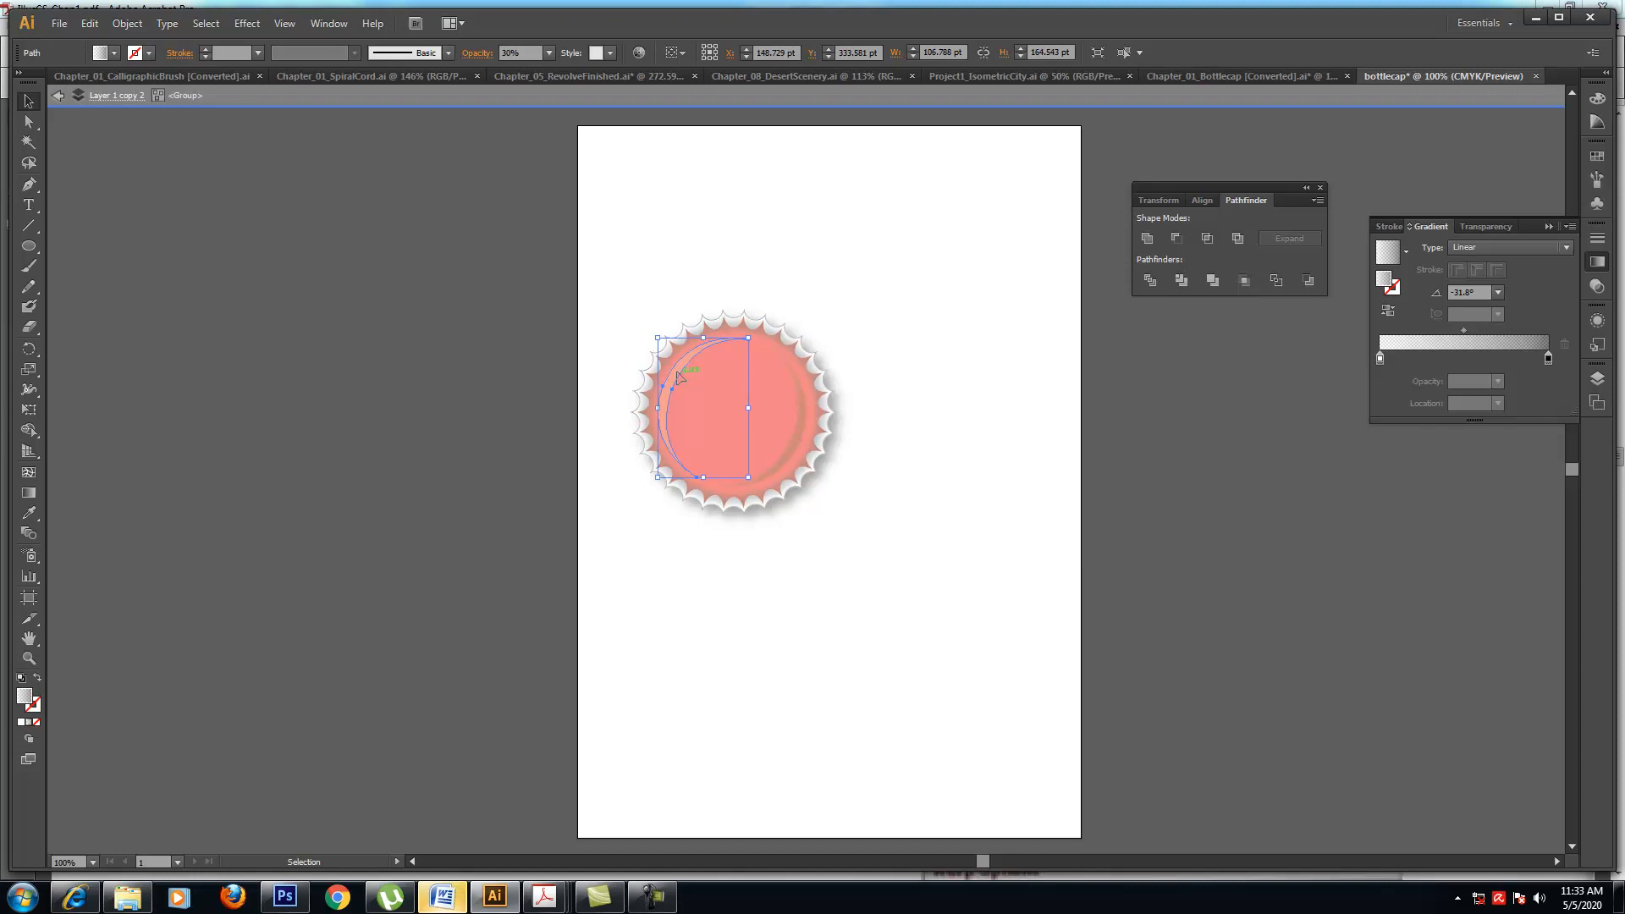
pyautogui.click(1474, 247)
pyautogui.click(1474, 247)
pyautogui.click(1410, 250)
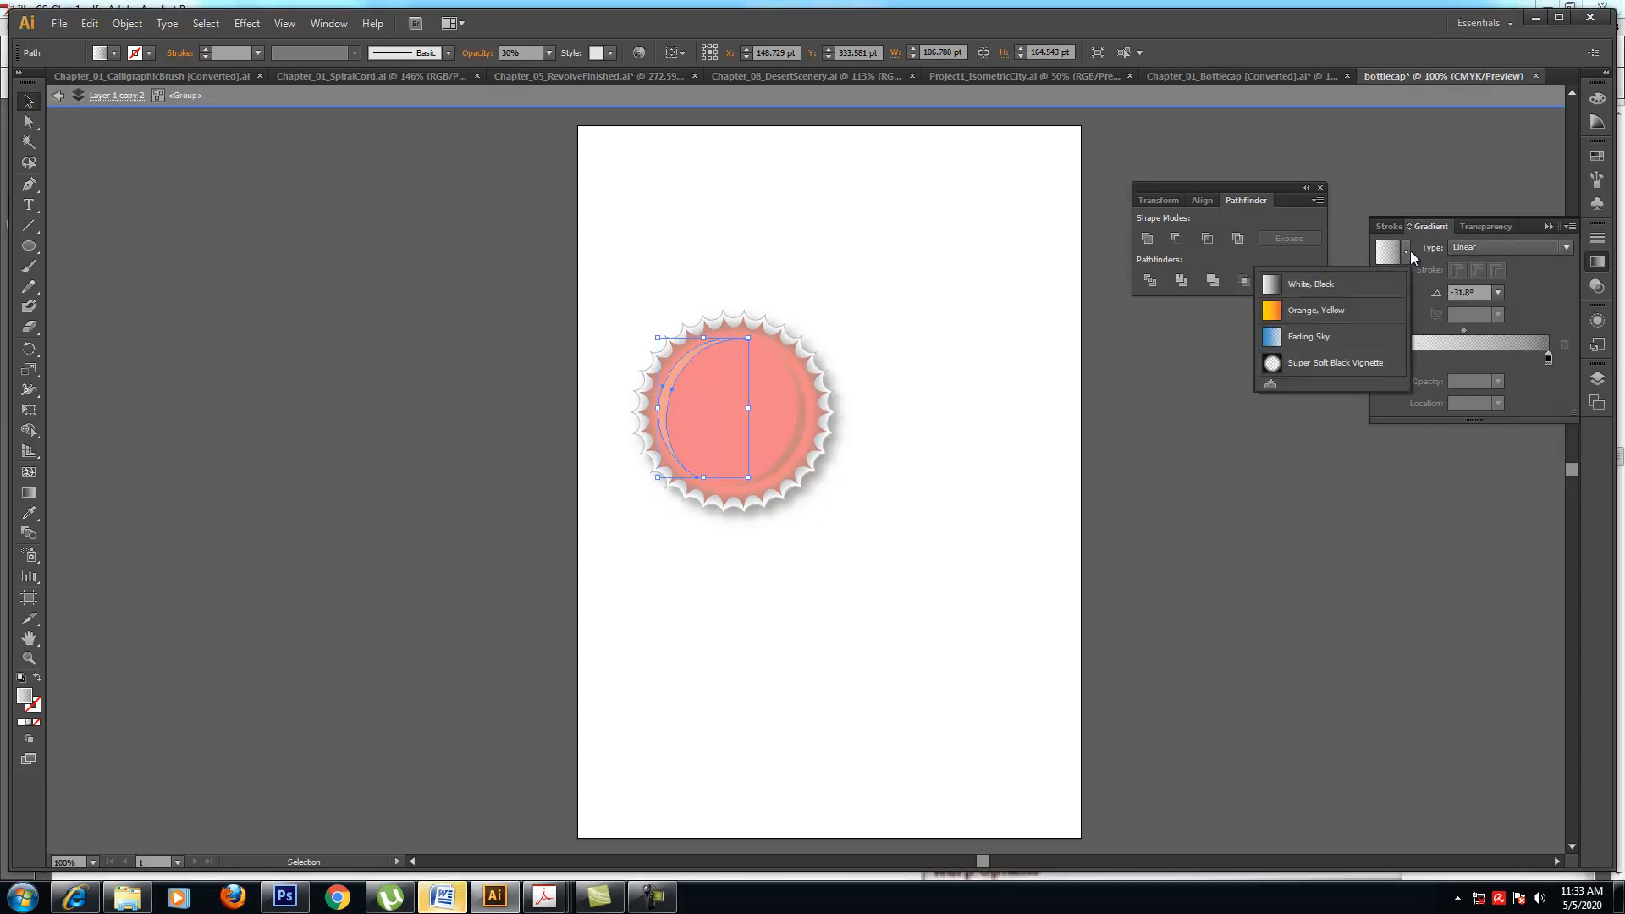
pyautogui.click(1310, 283)
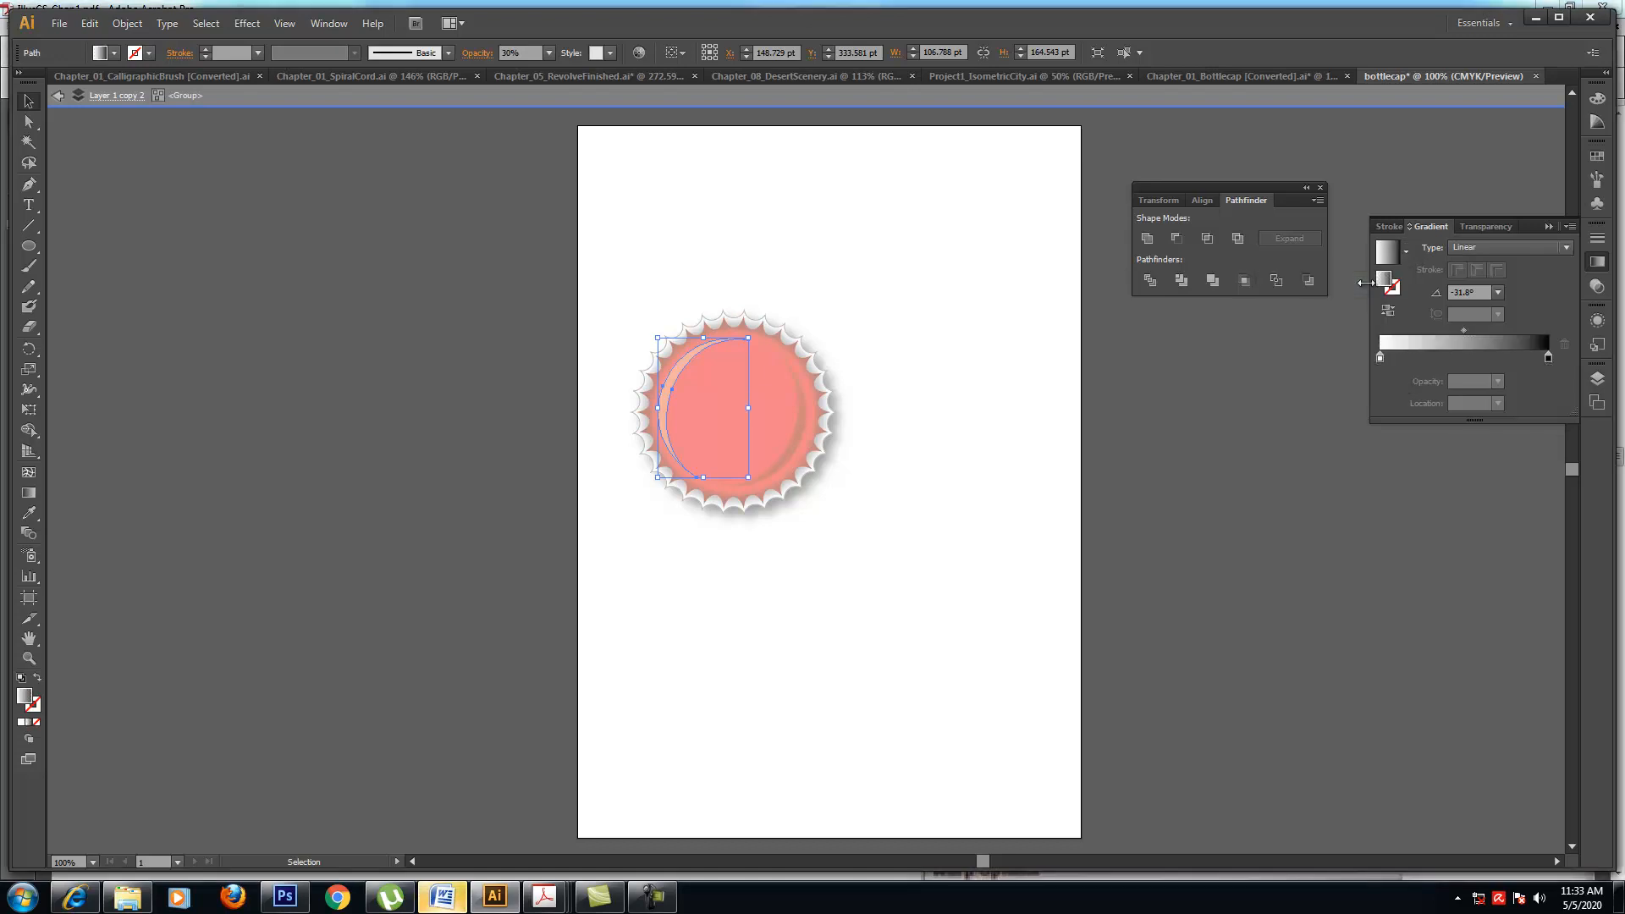
# - Apply the White, Black gradient preset to the shadow crescent, deselect it and step out of the isolated group
pyautogui.click(804, 481)
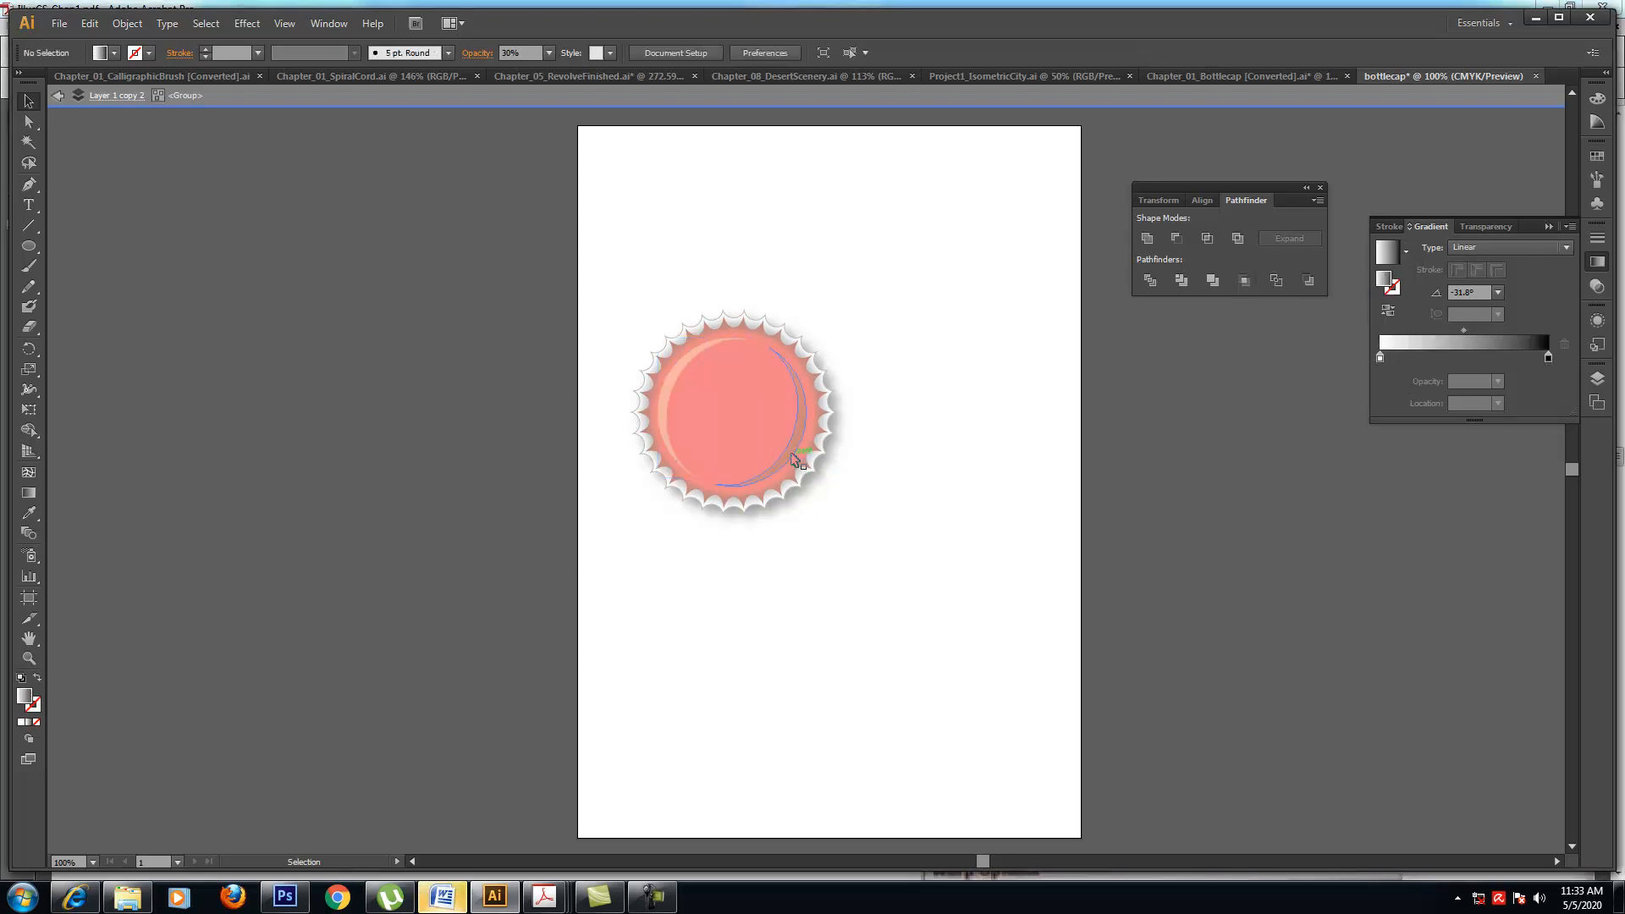
pyautogui.click(790, 453)
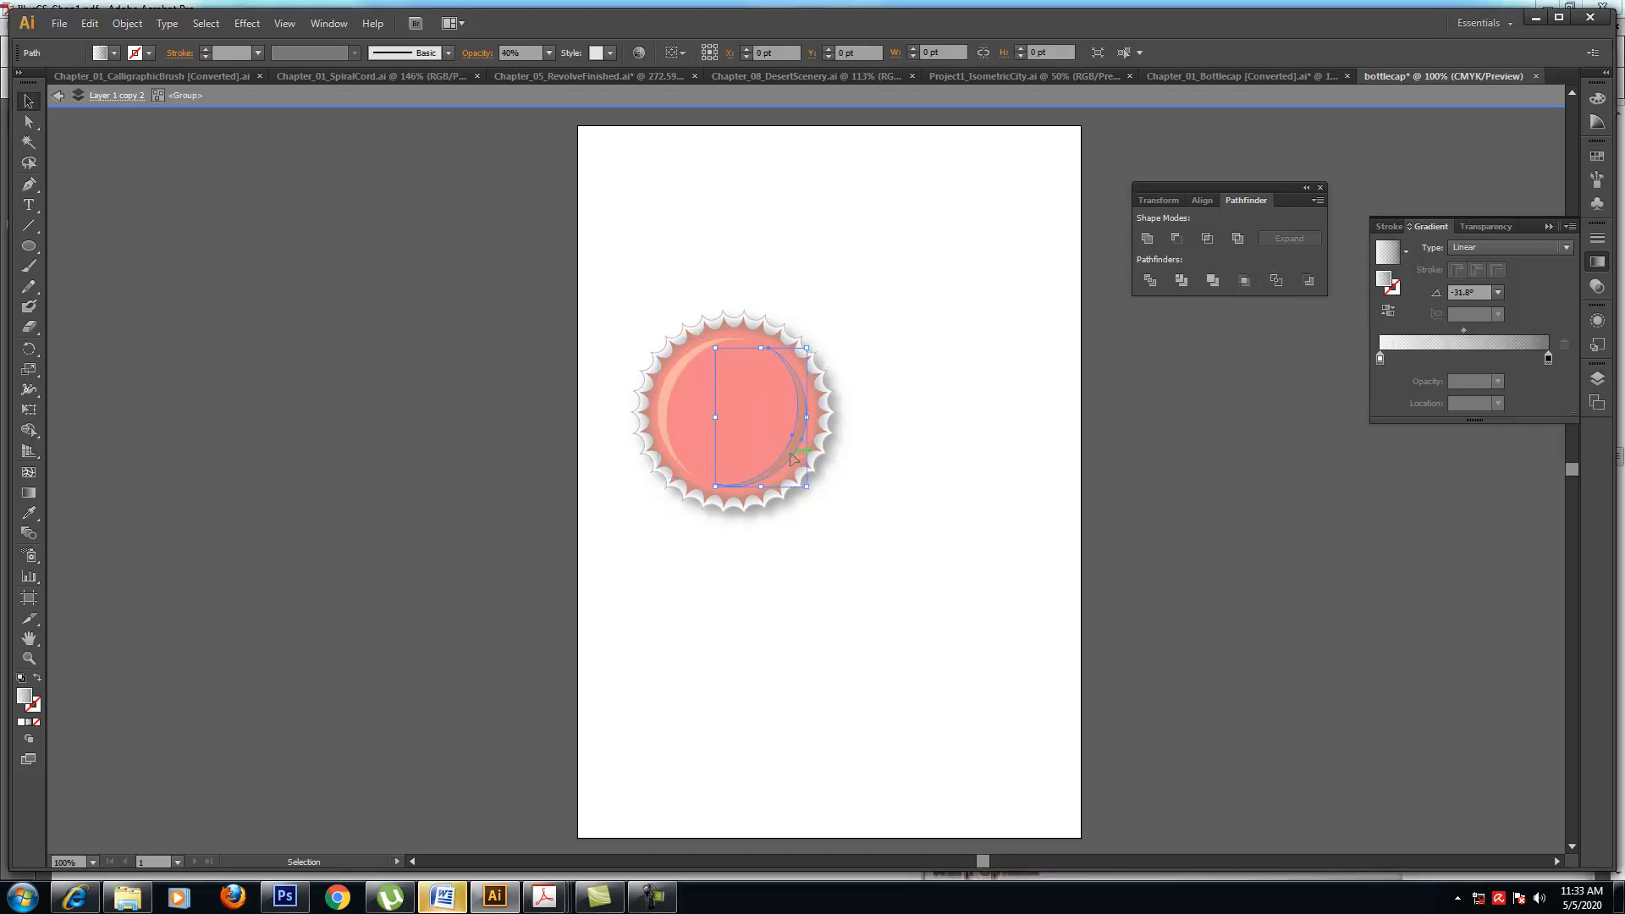
pyautogui.click(1408, 251)
pyautogui.click(1334, 286)
pyautogui.click(908, 573)
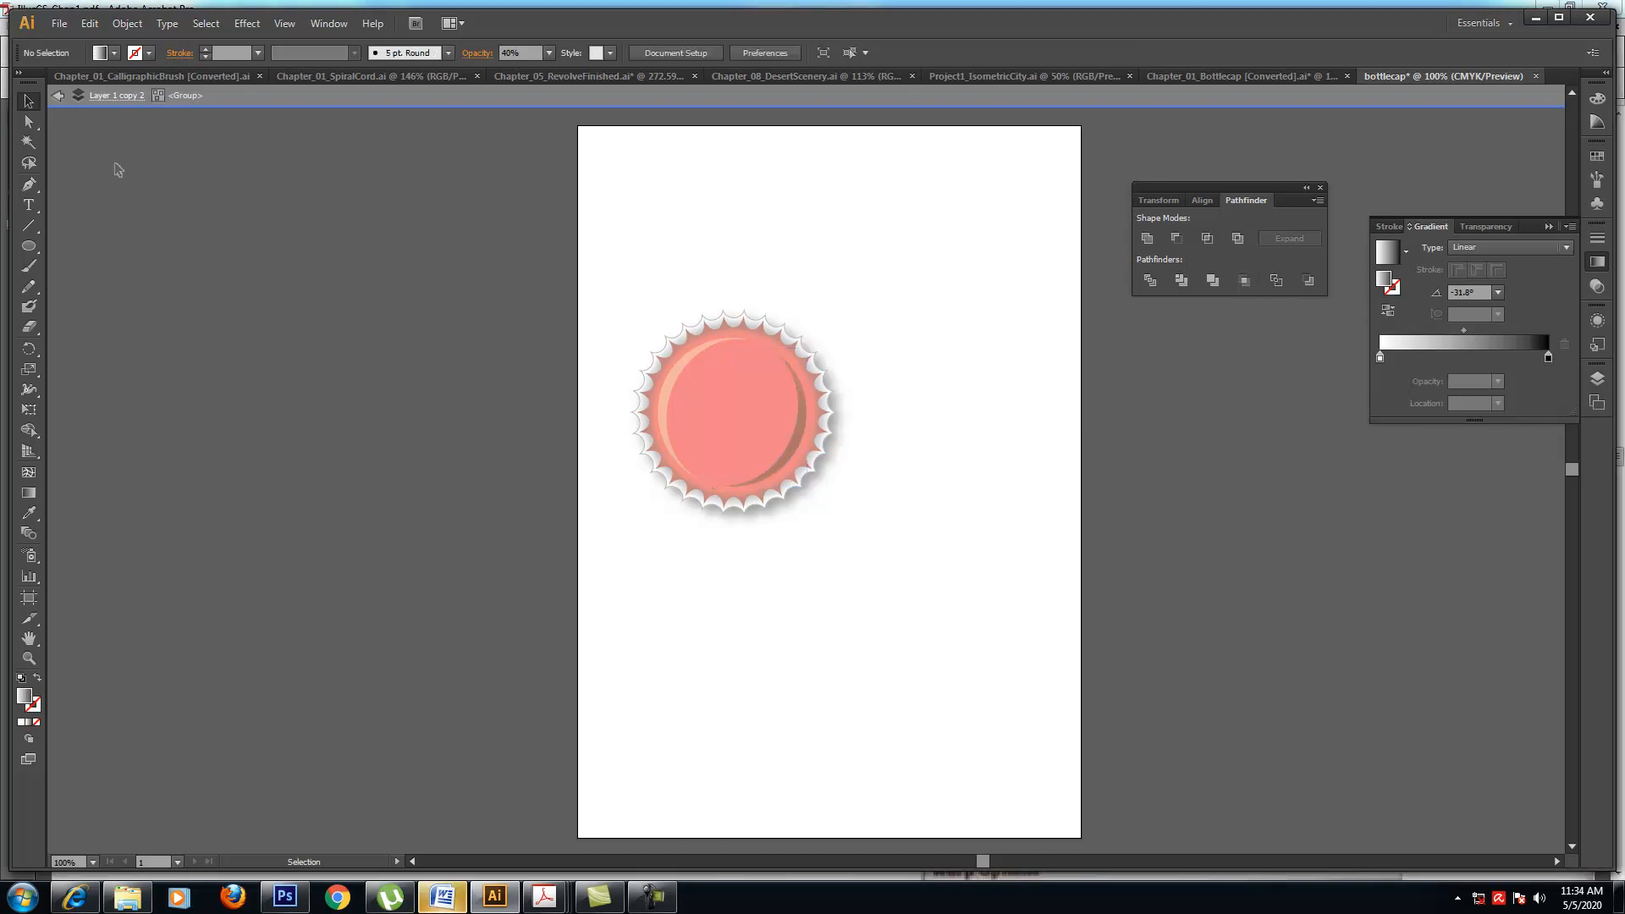
pyautogui.click(56, 96)
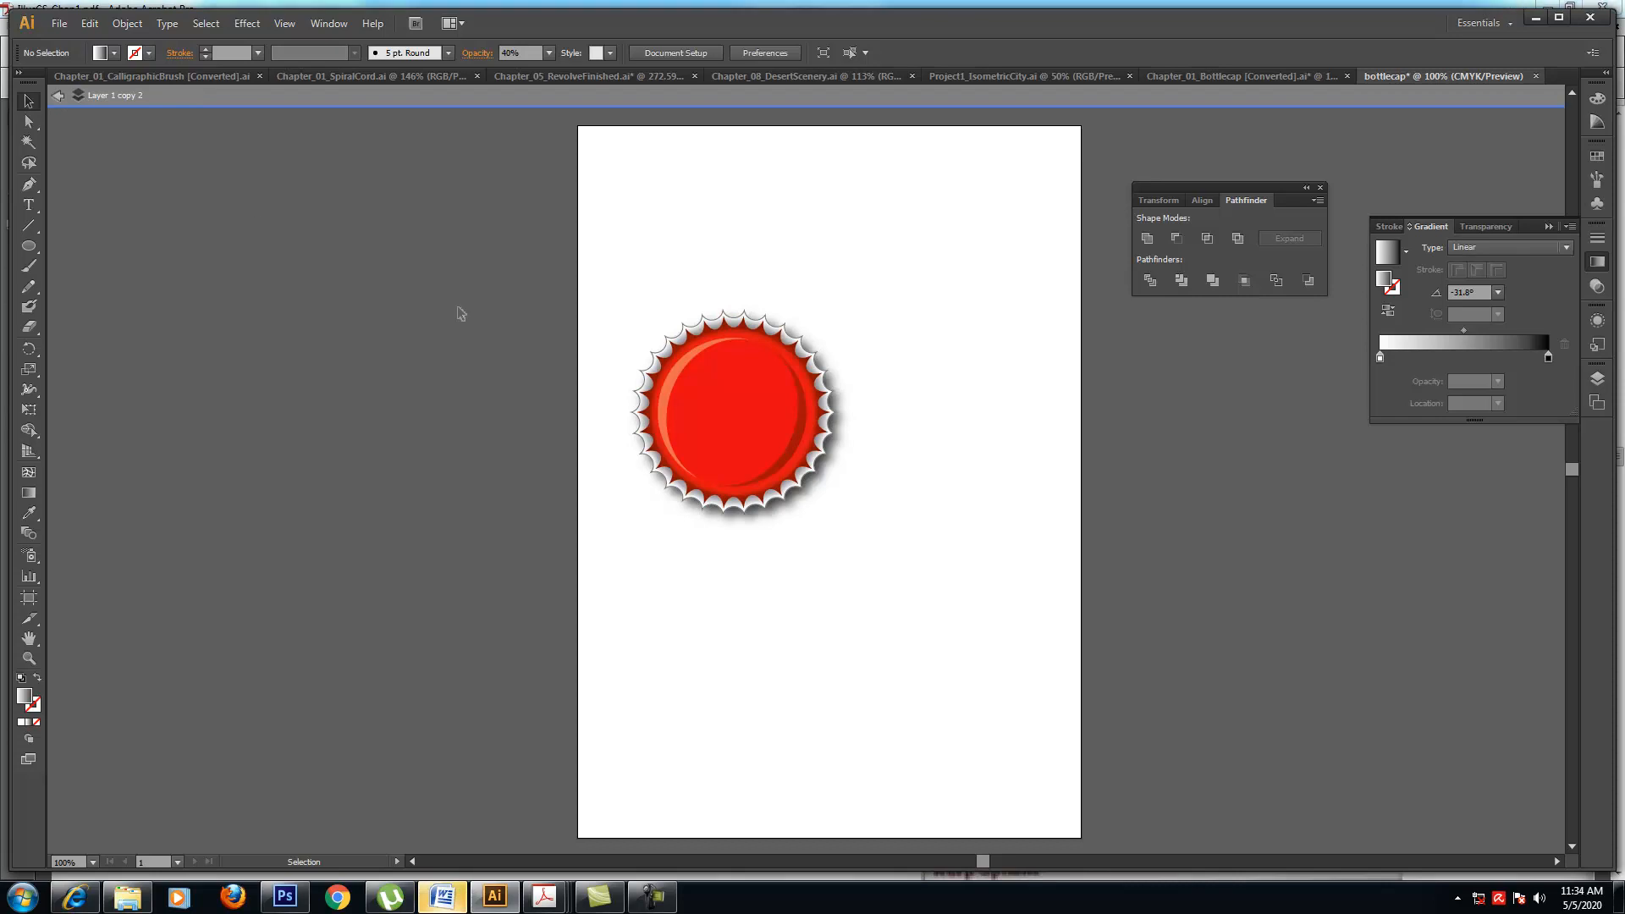
# - Isolate the cap's crescent group and redraw the highlight crescent's linear gradient at an angle of about -41°
pyautogui.click(670, 383)
pyautogui.doubleClick(668, 380)
pyautogui.click(667, 378)
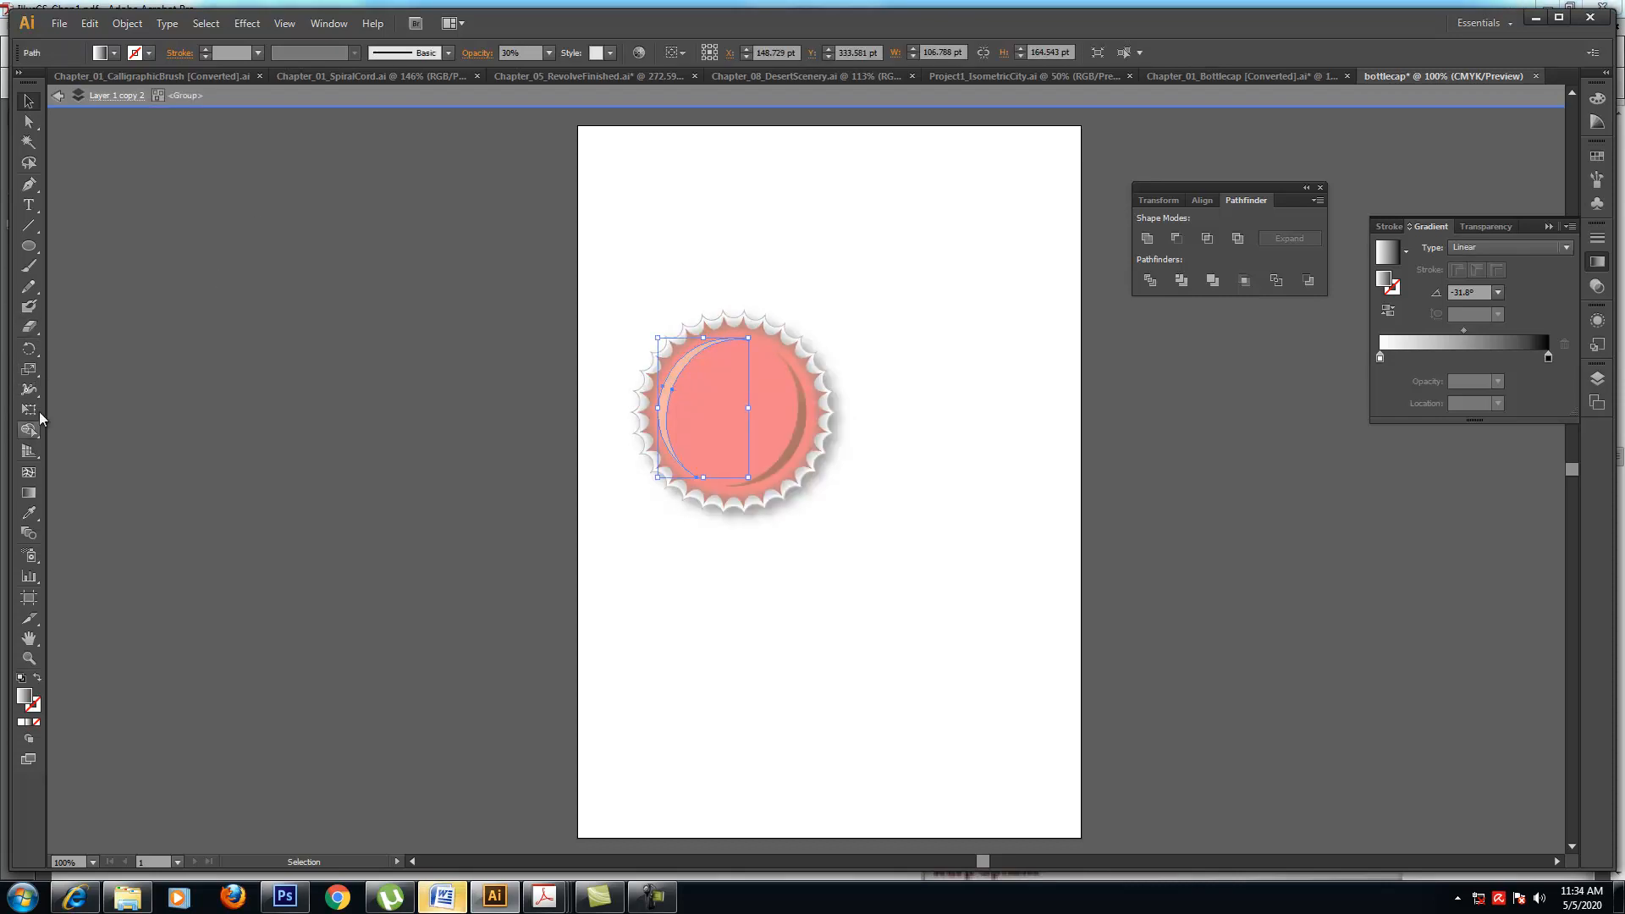
pyautogui.click(29, 492)
pyautogui.moveTo(643, 365)
pyautogui.mouseDown()
pyautogui.moveTo(686, 397)
pyautogui.moveTo(705, 374)
pyautogui.mouseUp()
pyautogui.press('v')
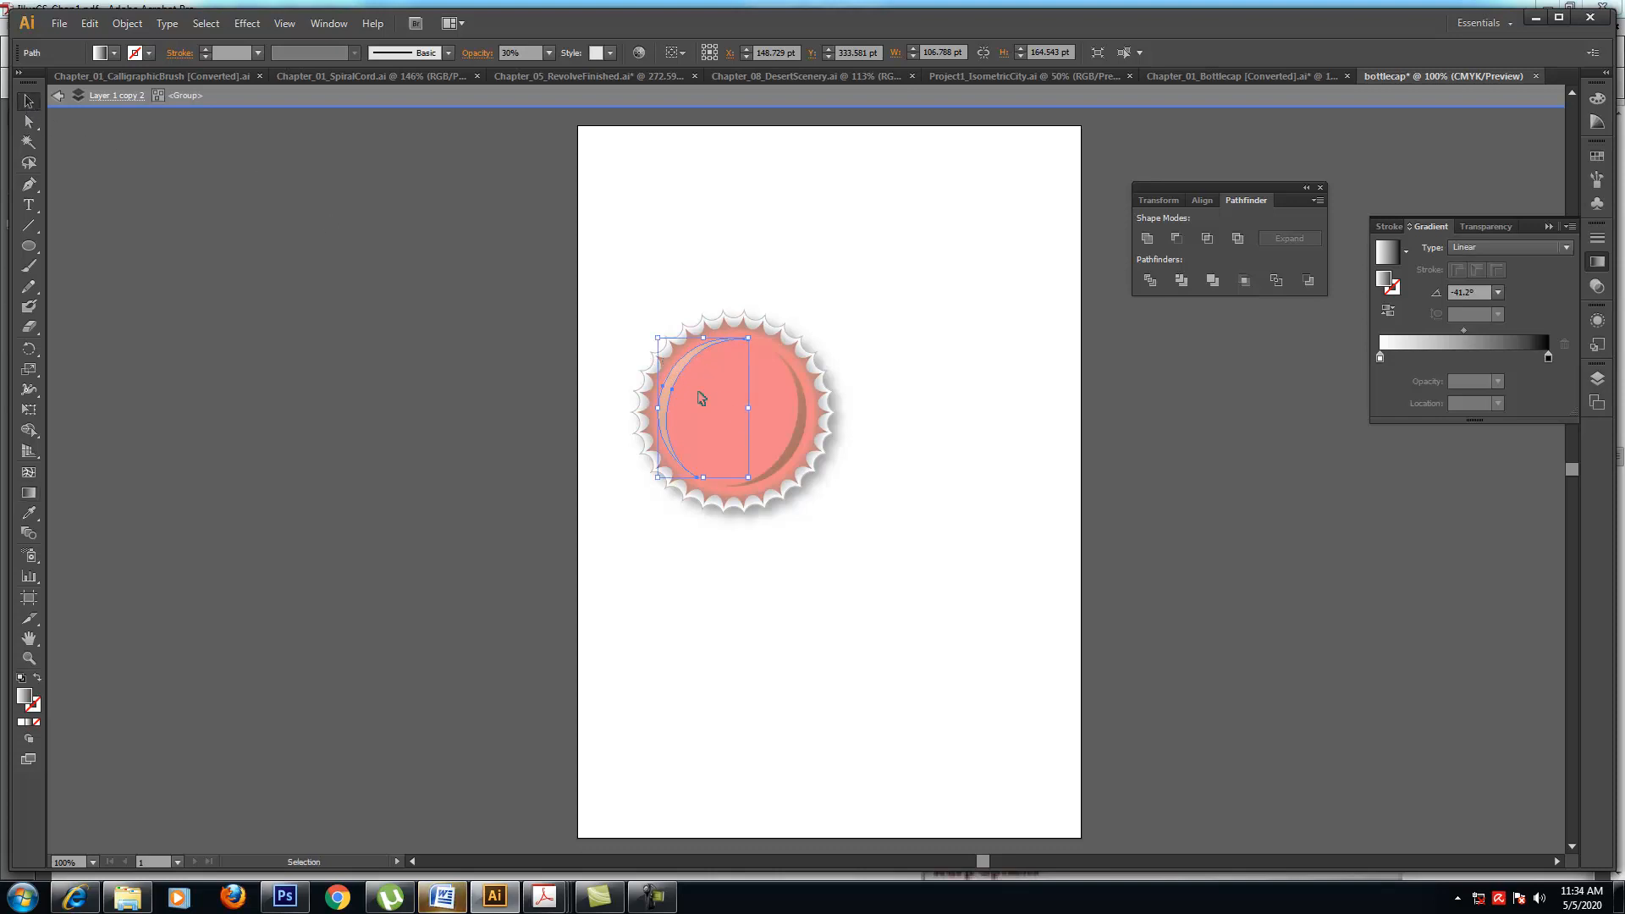
# - Redraw the shadow crescent's linear gradient almost horizontally, at an angle of about 0.7°, and step out of the isolated group
pyautogui.click(802, 443)
pyautogui.click(28, 492)
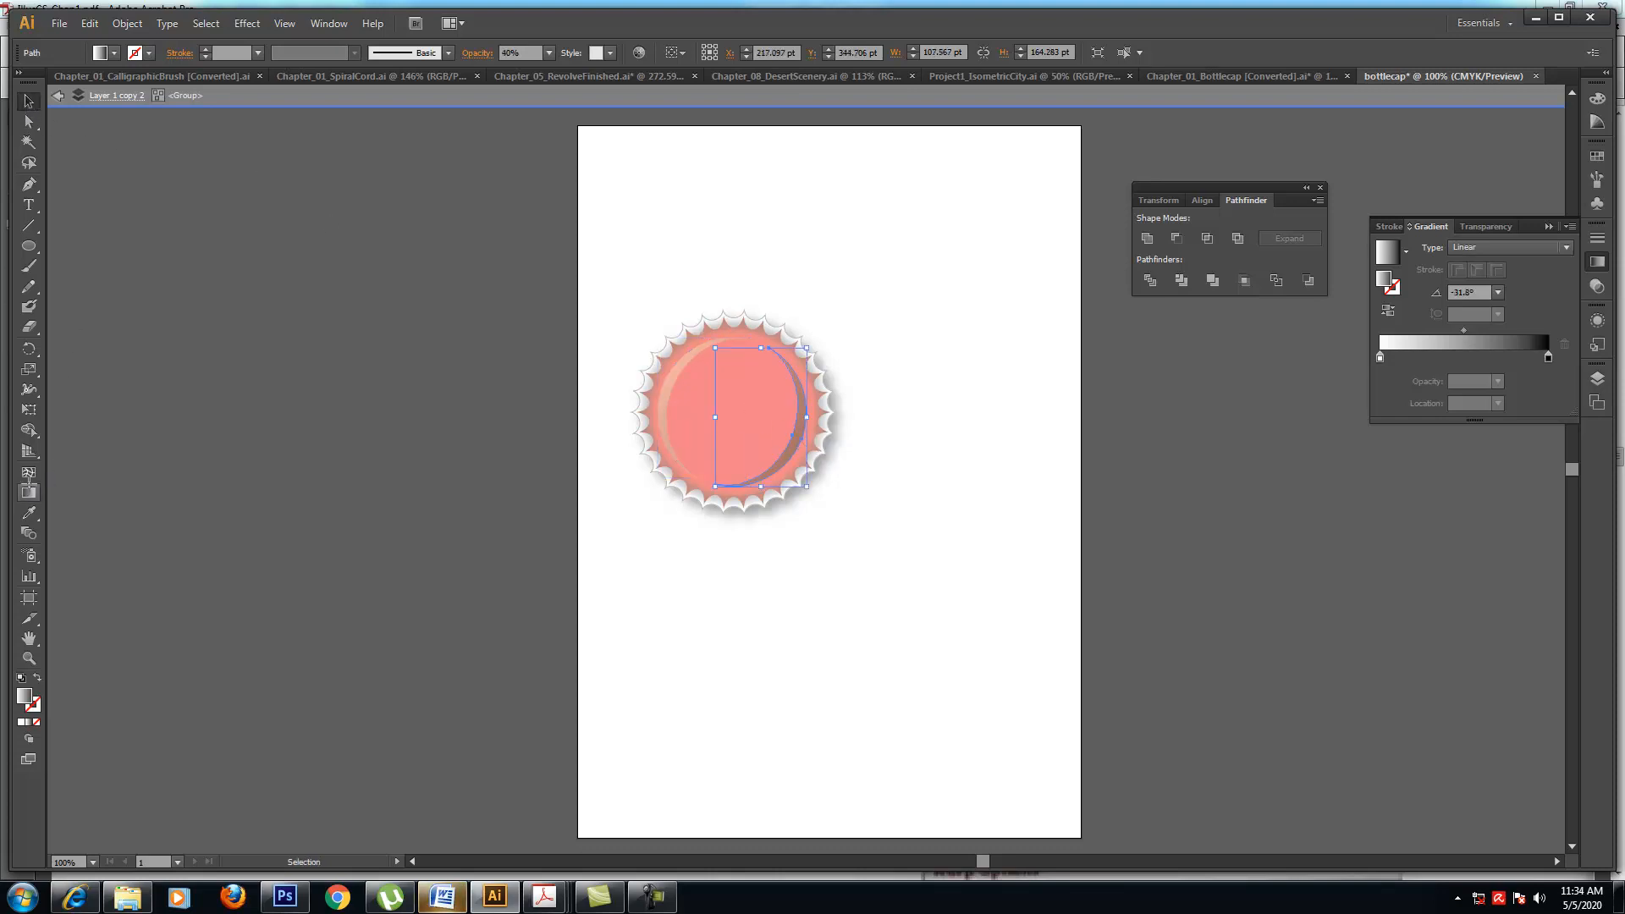
pyautogui.moveTo(740, 438); pyautogui.dragTo(806, 437)
pyautogui.click(29, 102)
pyautogui.click(58, 95)
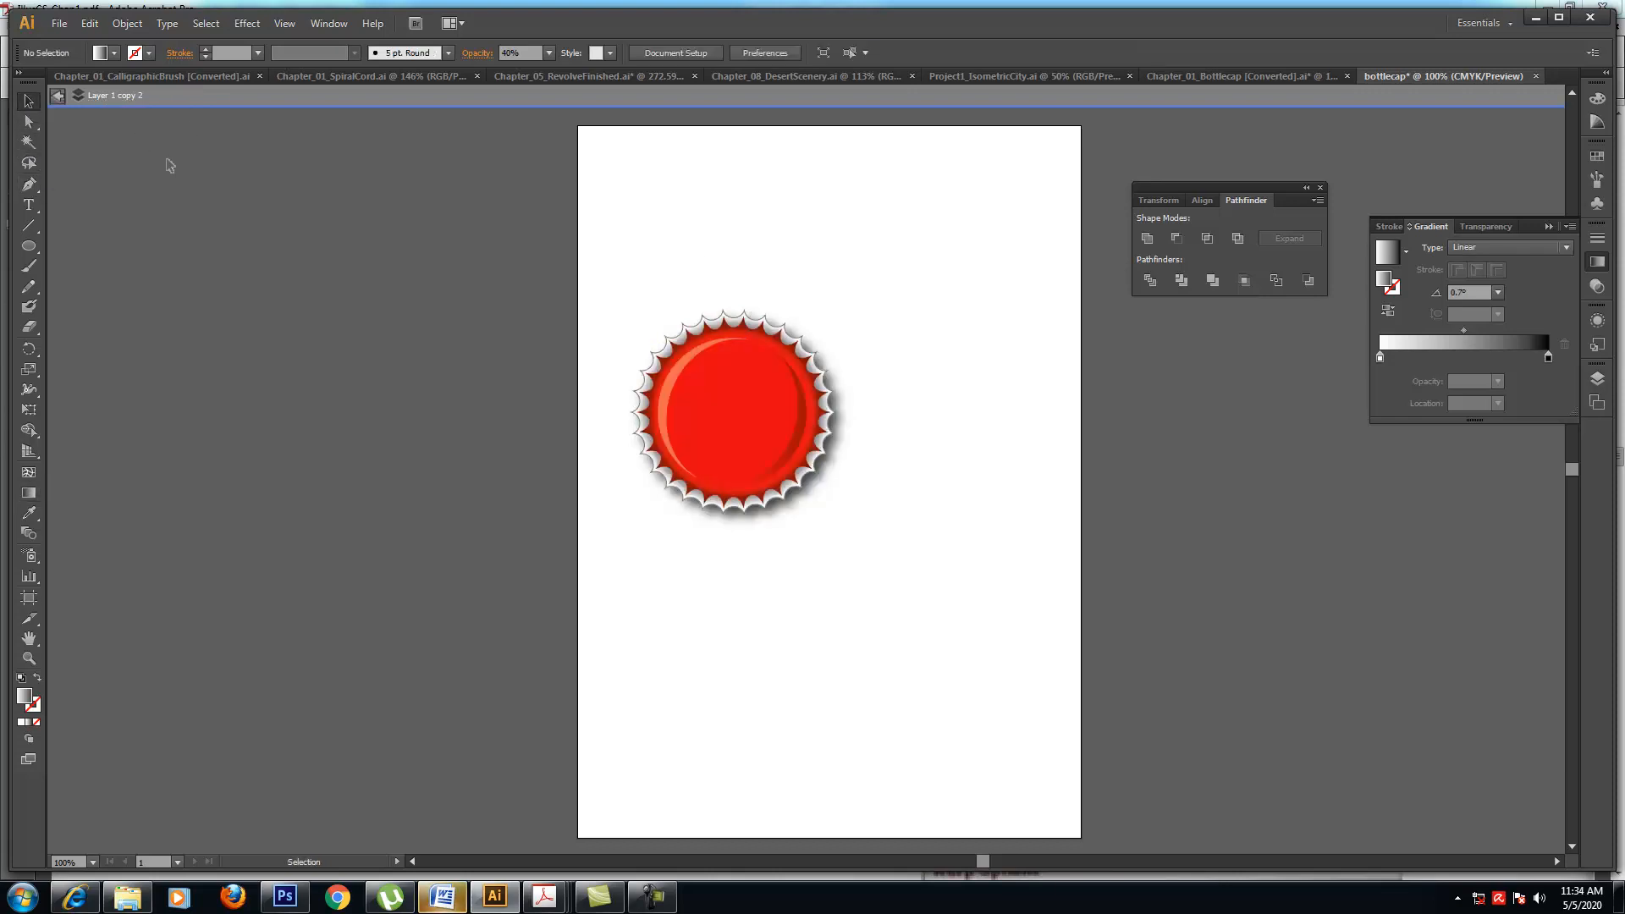
# - Leave isolation mode and move the whole bottle cap up and to the right on the artboard
pyautogui.click(699, 362)
pyautogui.click(898, 381)
pyautogui.click(687, 385)
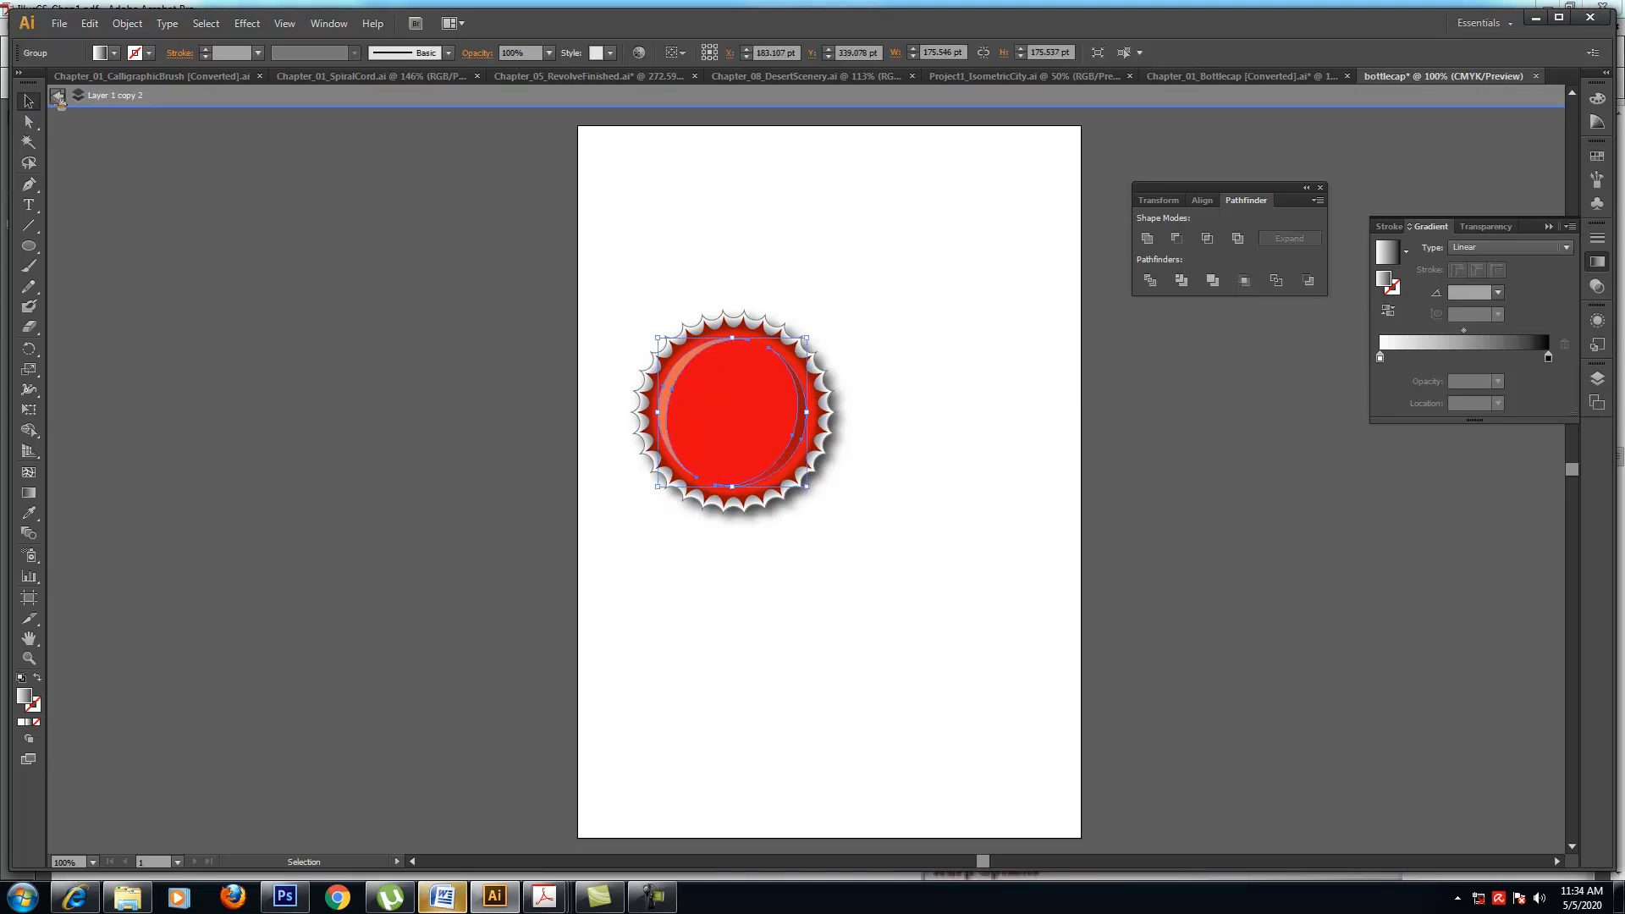
pyautogui.click(58, 95)
pyautogui.click(360, 317)
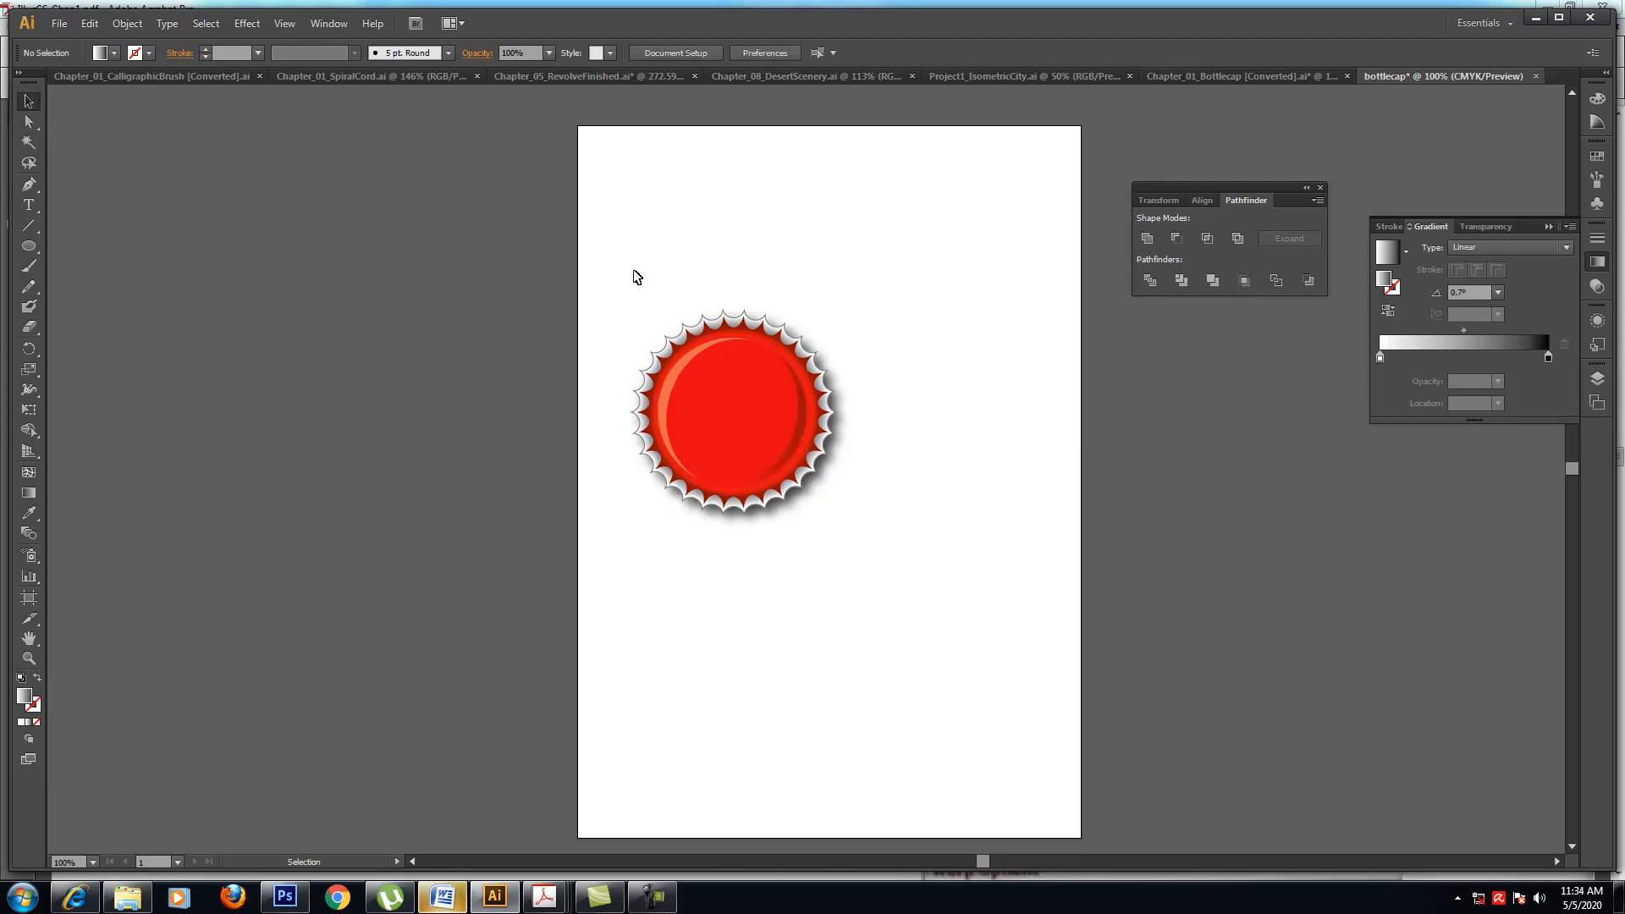
pyautogui.moveTo(636, 277); pyautogui.dragTo(923, 651)
pyautogui.moveTo(757, 451); pyautogui.dragTo(843, 386)
pyautogui.click(928, 507)
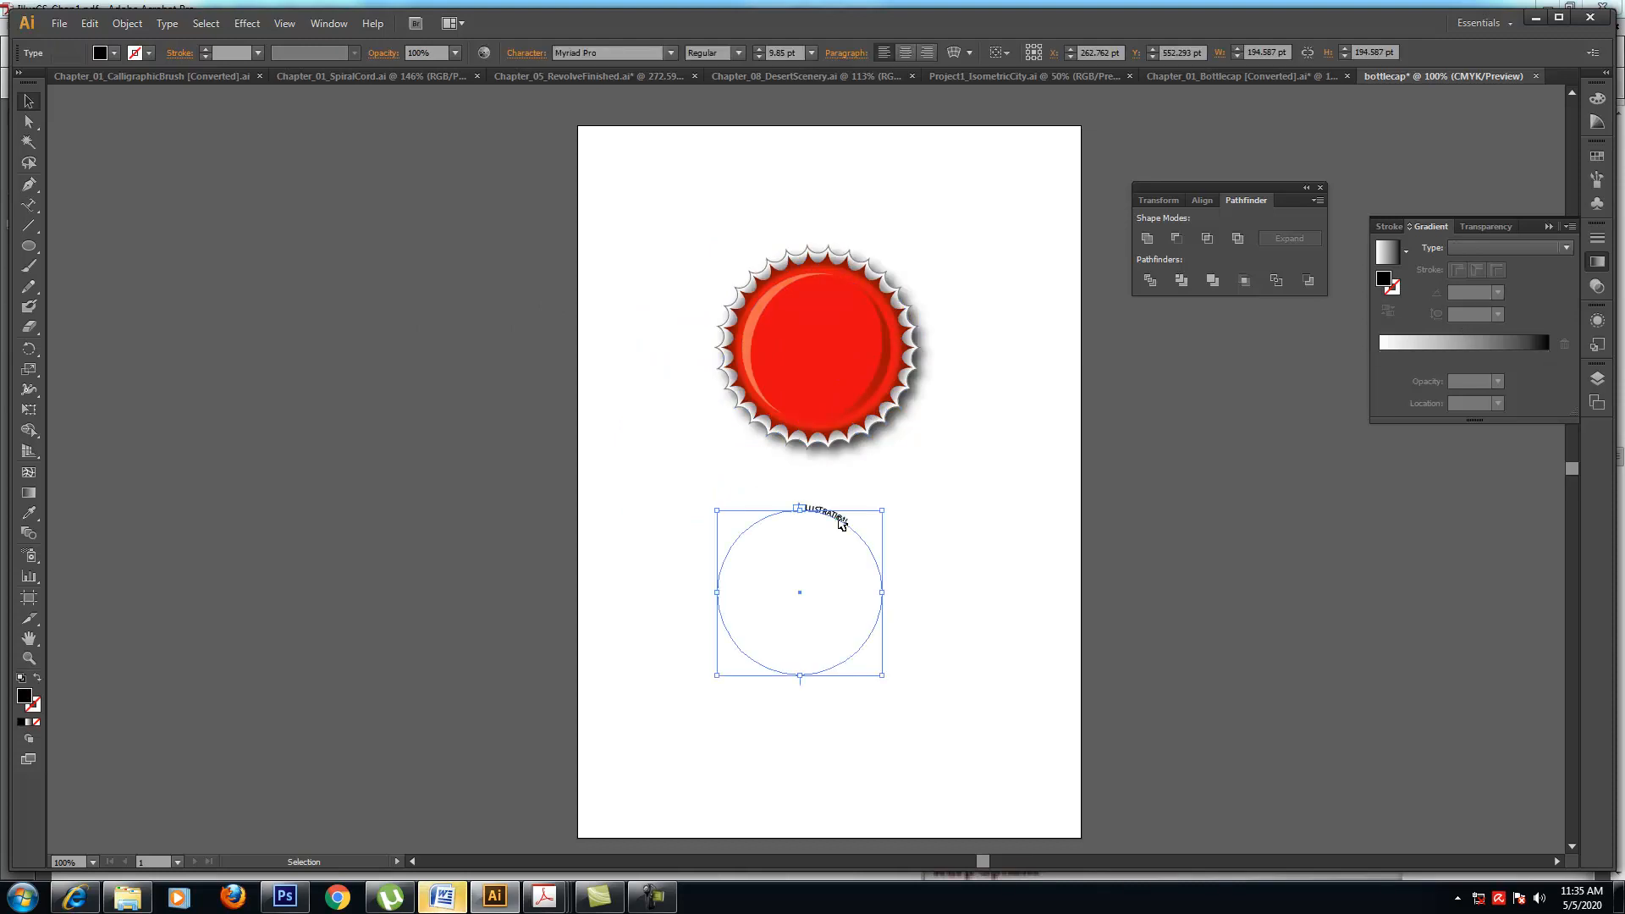
# - Select the whole word ILLUSTRATION on the circular path below the cap for text editing
pyautogui.click(840, 518)
pyautogui.click(838, 518)
pyautogui.click(29, 207)
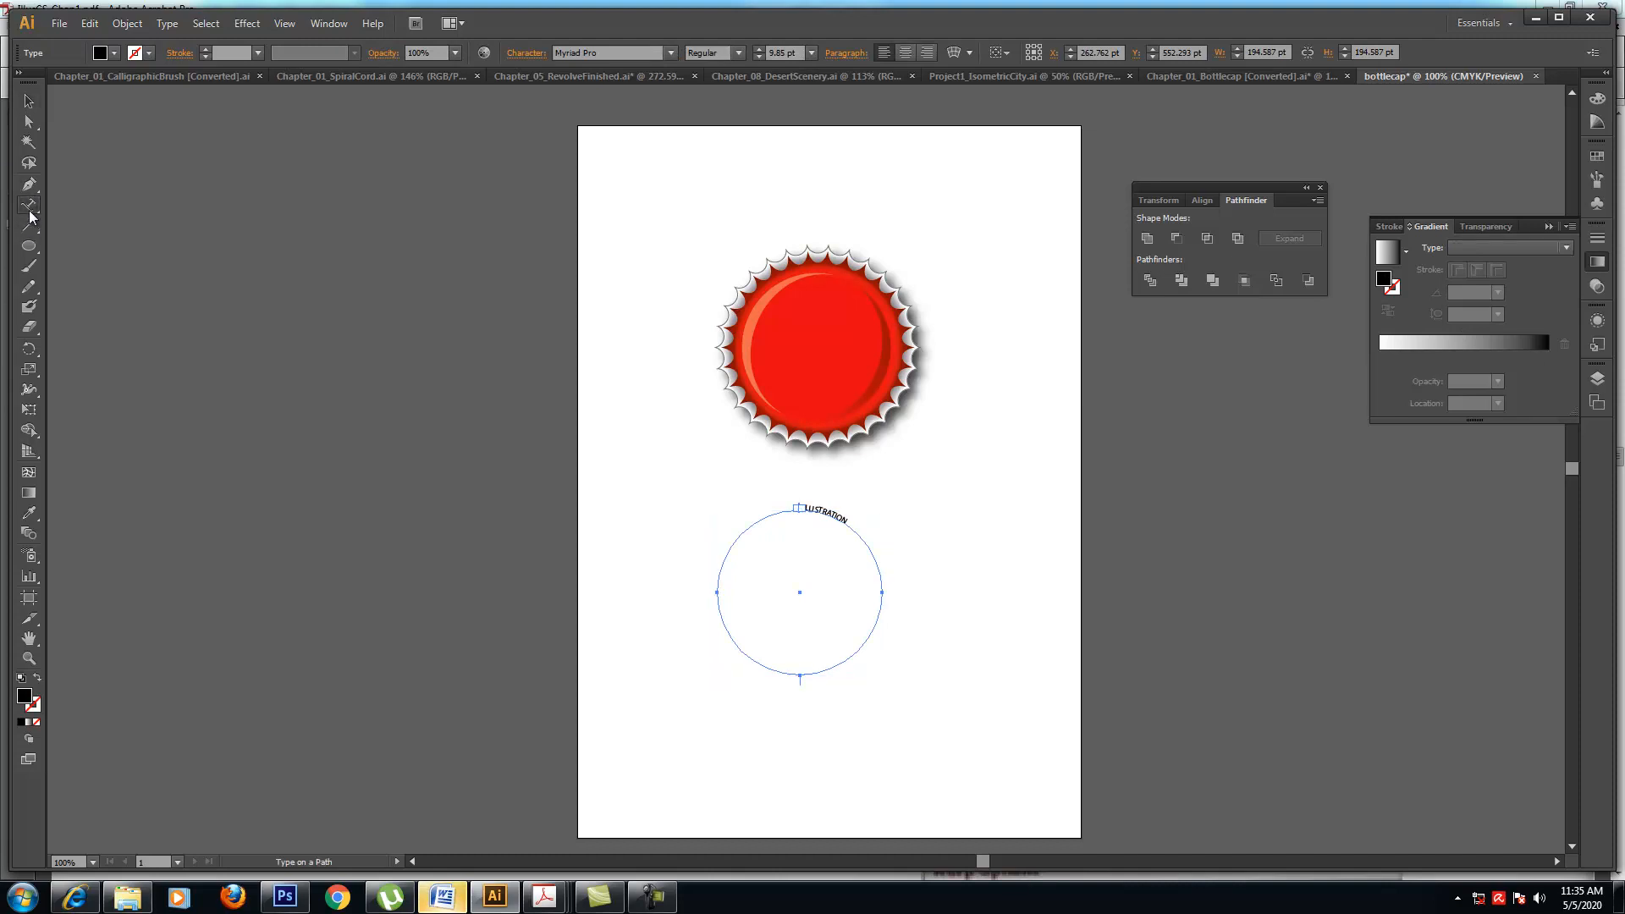
pyautogui.click(826, 513)
pyautogui.moveTo(29, 205); pyautogui.dragTo(71, 215)
pyautogui.doubleClick(811, 506)
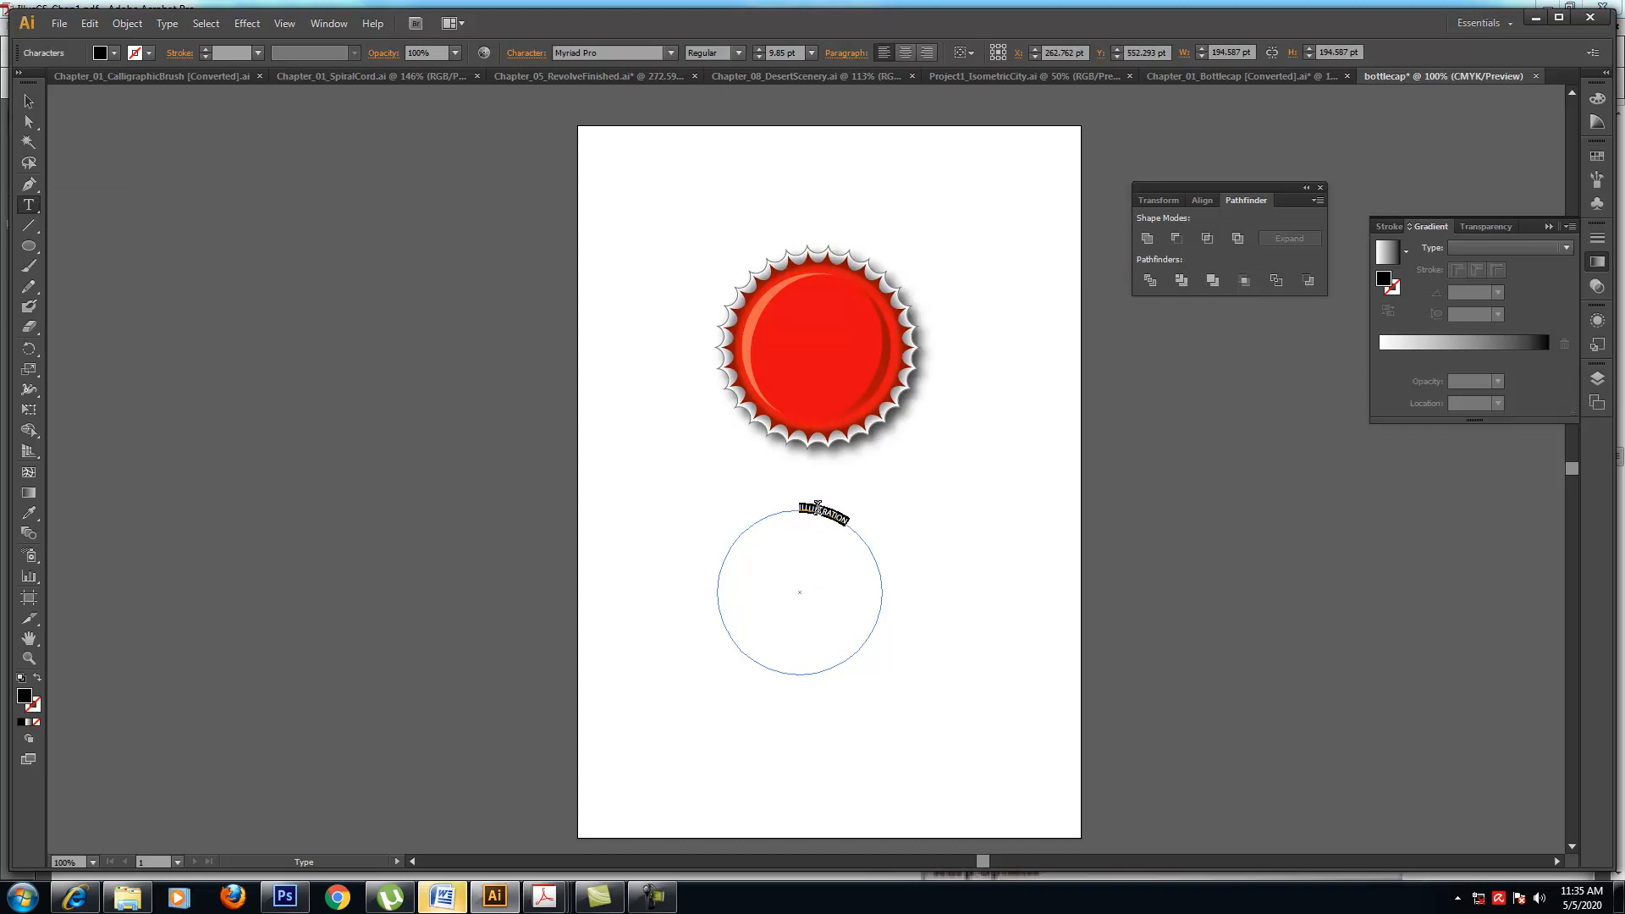